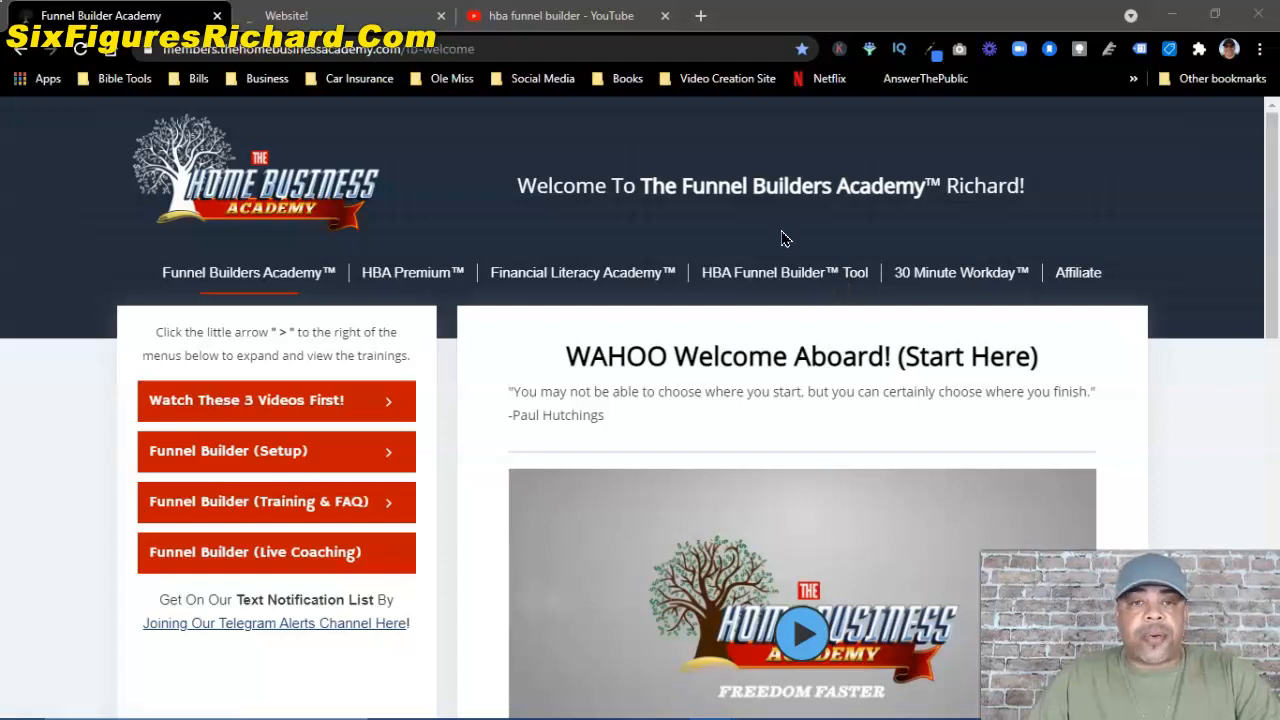
Step: Switch to the HBA Funnel Builder website editor and add a section label named "Demo" to the funnel's steps
{"action": "left_click", "coordinate": [328, 18]}
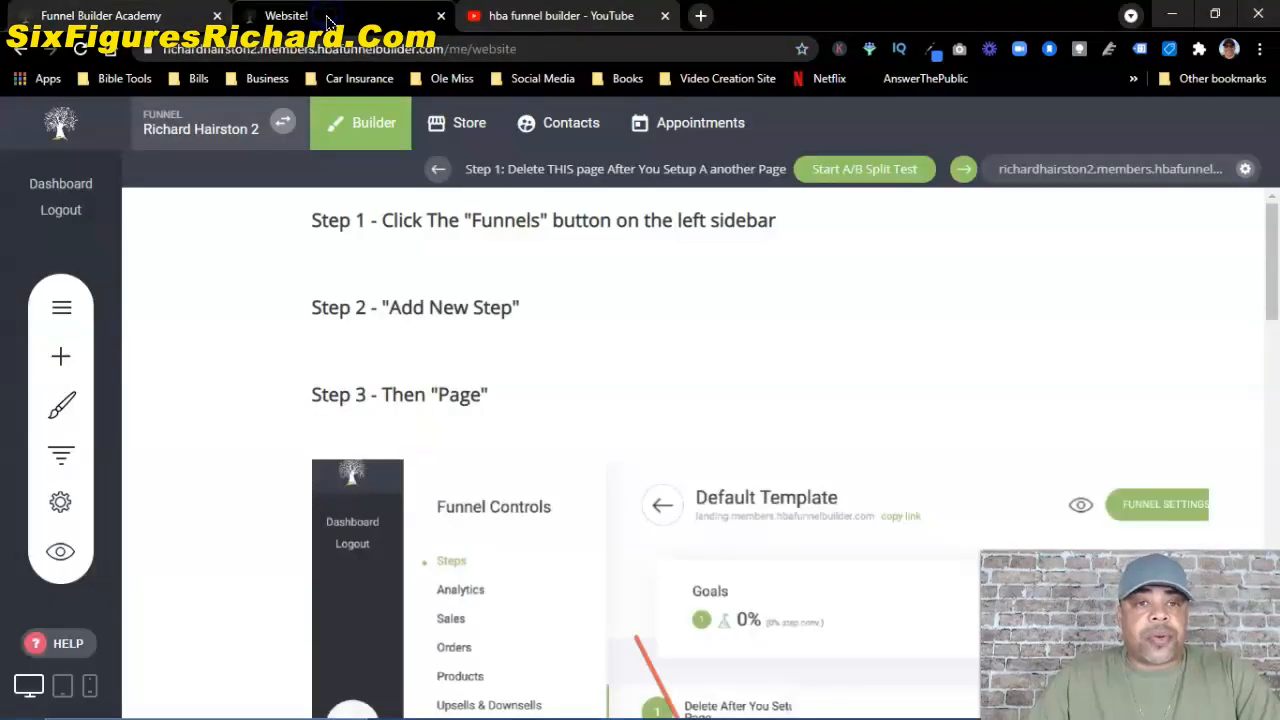
{"action": "scroll", "coordinate": [301, 333], "scroll_direction": "down", "scroll_amount": 1}
{"action": "scroll", "coordinate": [301, 333], "scroll_direction": "up", "scroll_amount": 1}
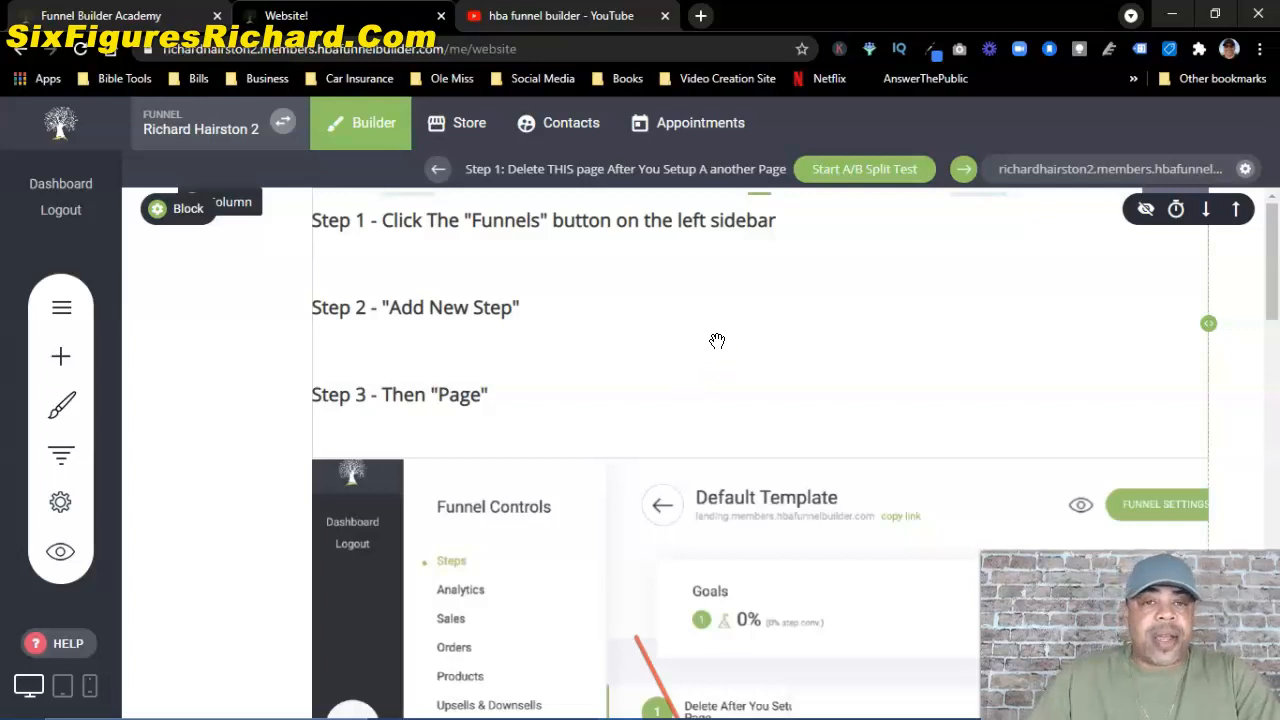
{"action": "left_click", "coordinate": [62, 458]}
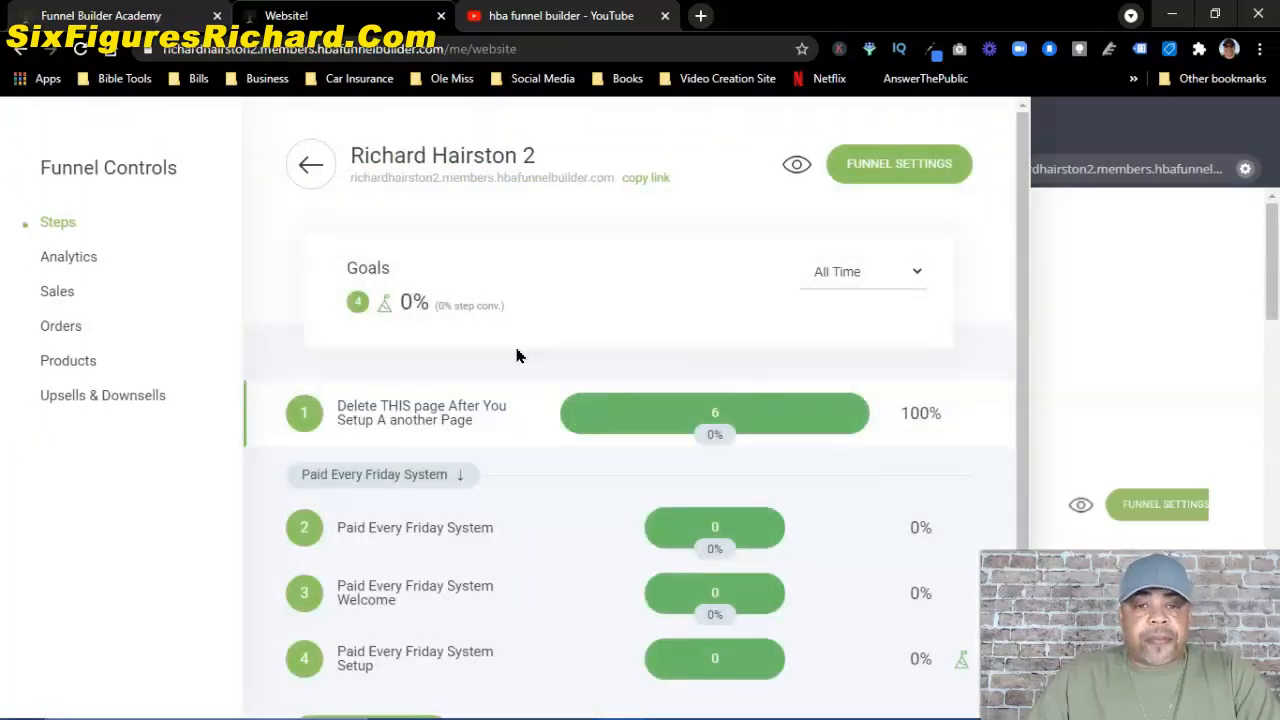
{"action": "scroll", "coordinate": [516, 355], "scroll_direction": "down", "scroll_amount": 1}
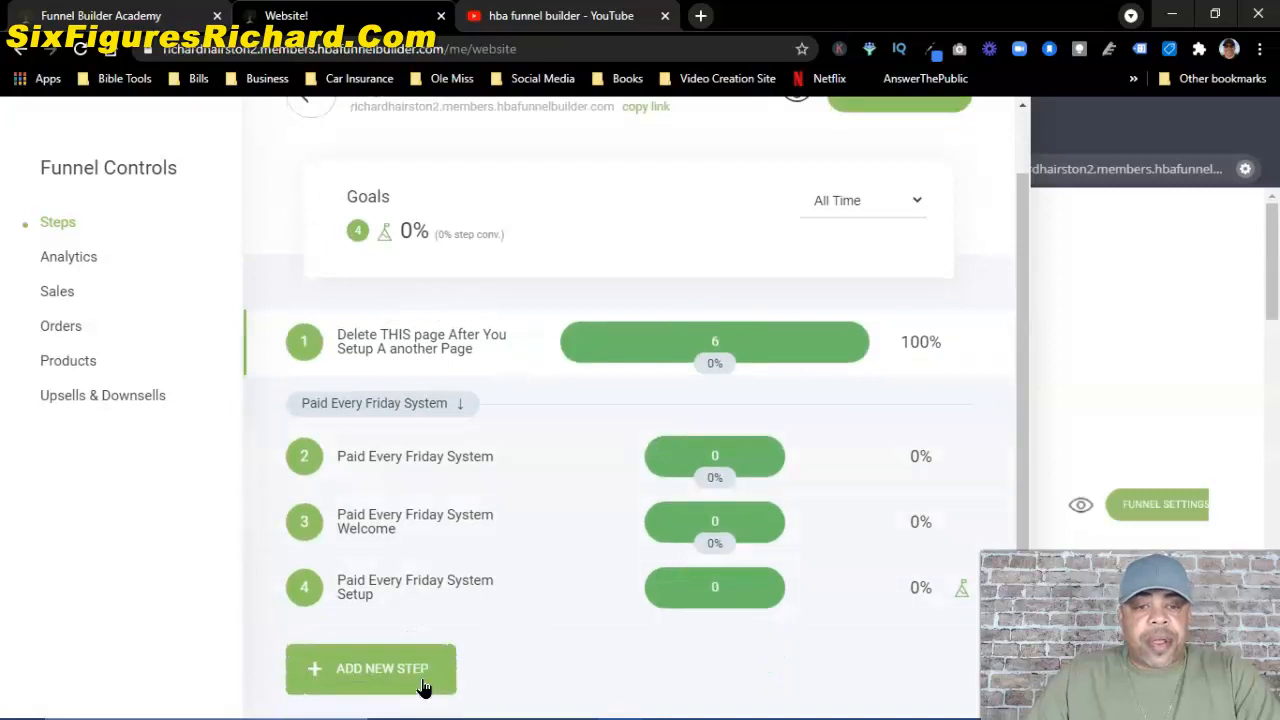
{"action": "left_click", "coordinate": [368, 670]}
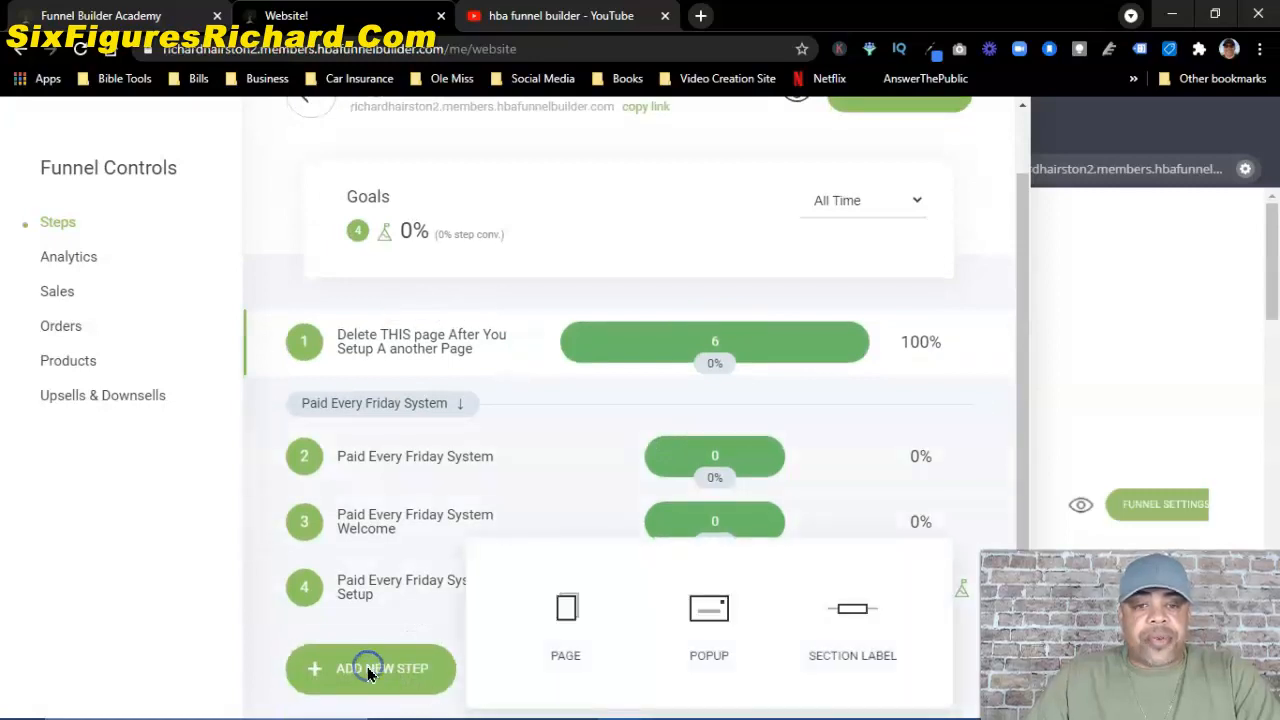
{"action": "left_click", "coordinate": [855, 617]}
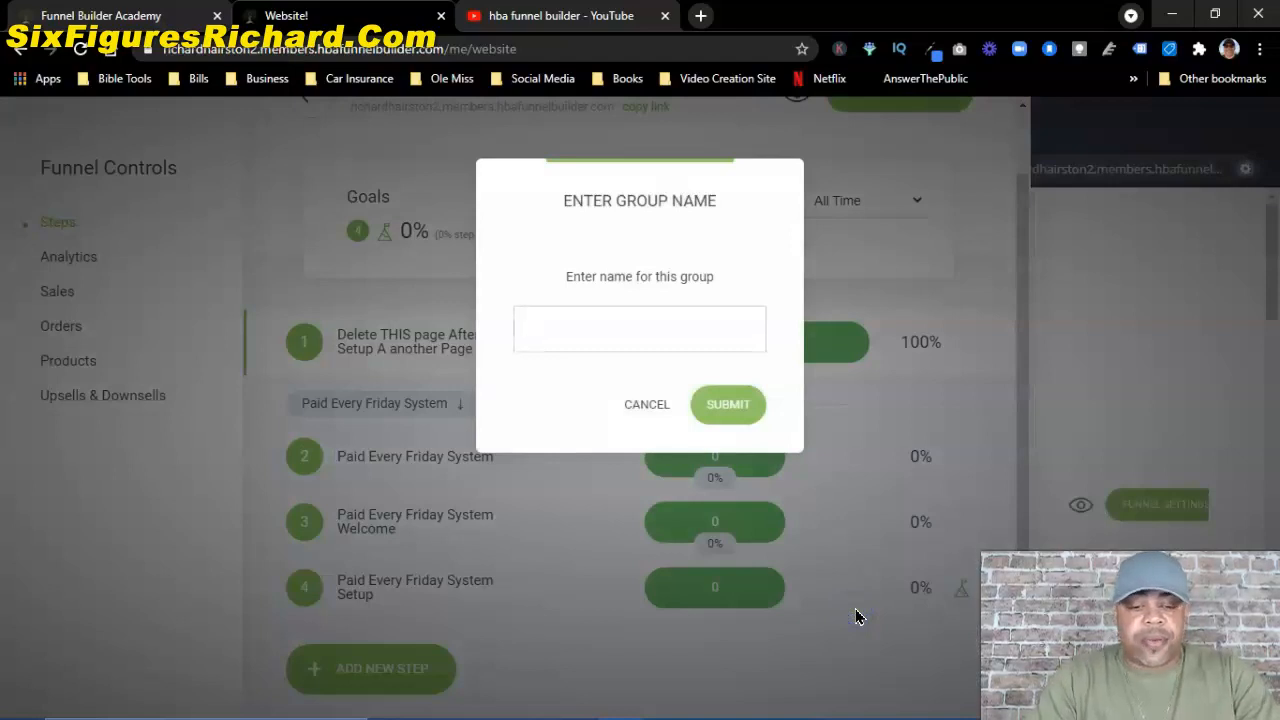
{"action": "type", "text": "Demo"}
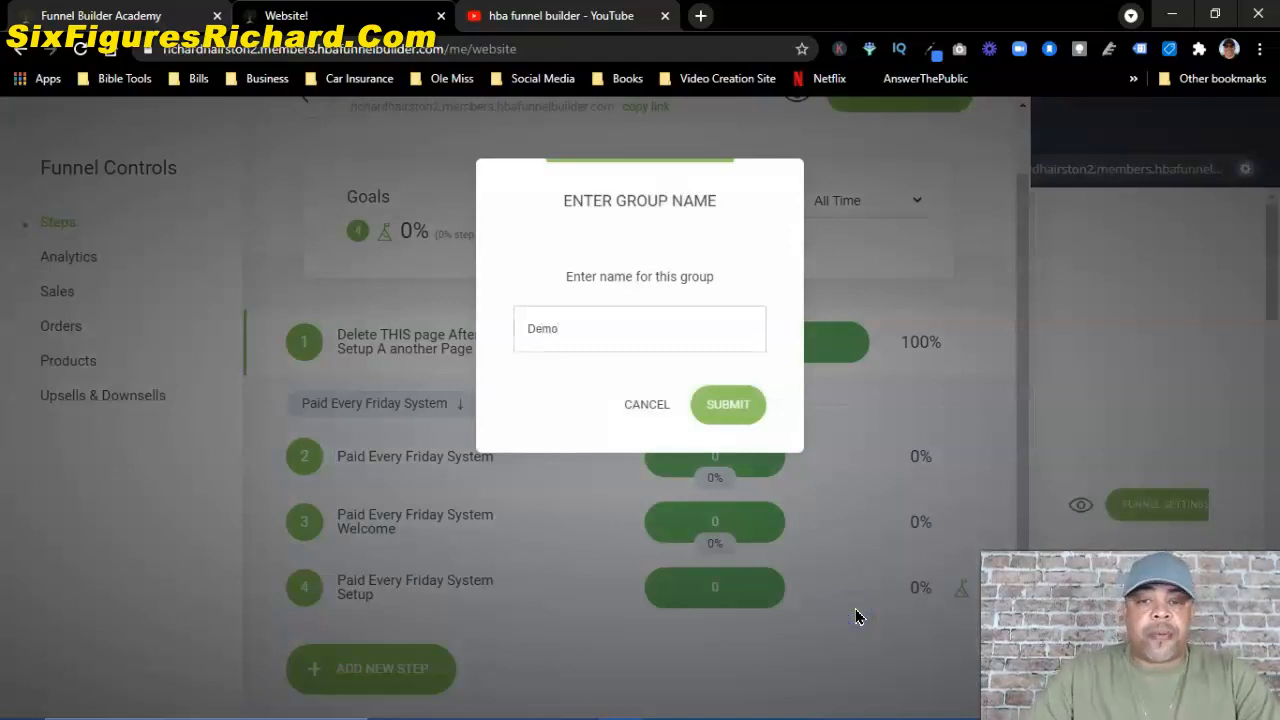
{"action": "left_click", "coordinate": [728, 405]}
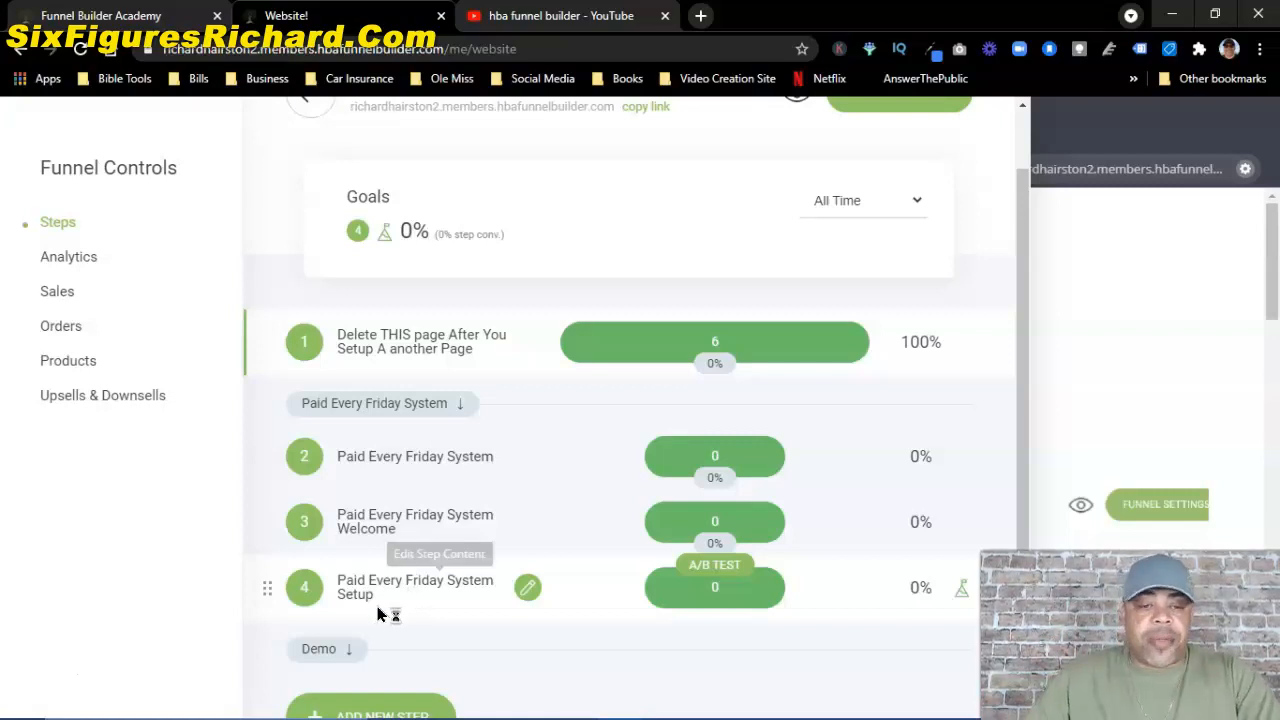
{"action": "mouse_move", "coordinate": [262, 648]}
{"action": "left_mouse_down"}
{"action": "mouse_move", "coordinate": [261, 386]}
{"action": "mouse_move", "coordinate": [257, 663]}
{"action": "left_mouse_up"}
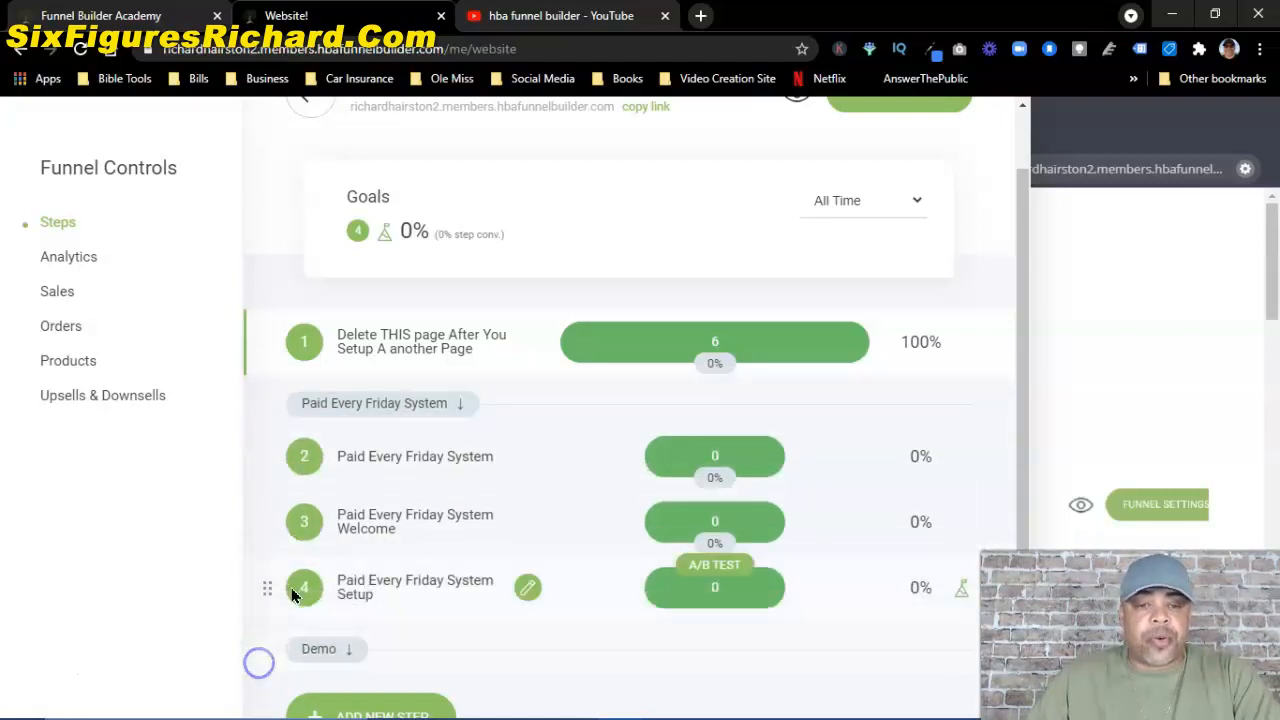
{"action": "mouse_move", "coordinate": [265, 587]}
{"action": "left_mouse_down"}
{"action": "mouse_move", "coordinate": [263, 457]}
{"action": "mouse_move", "coordinate": [261, 581]}
{"action": "left_mouse_up"}
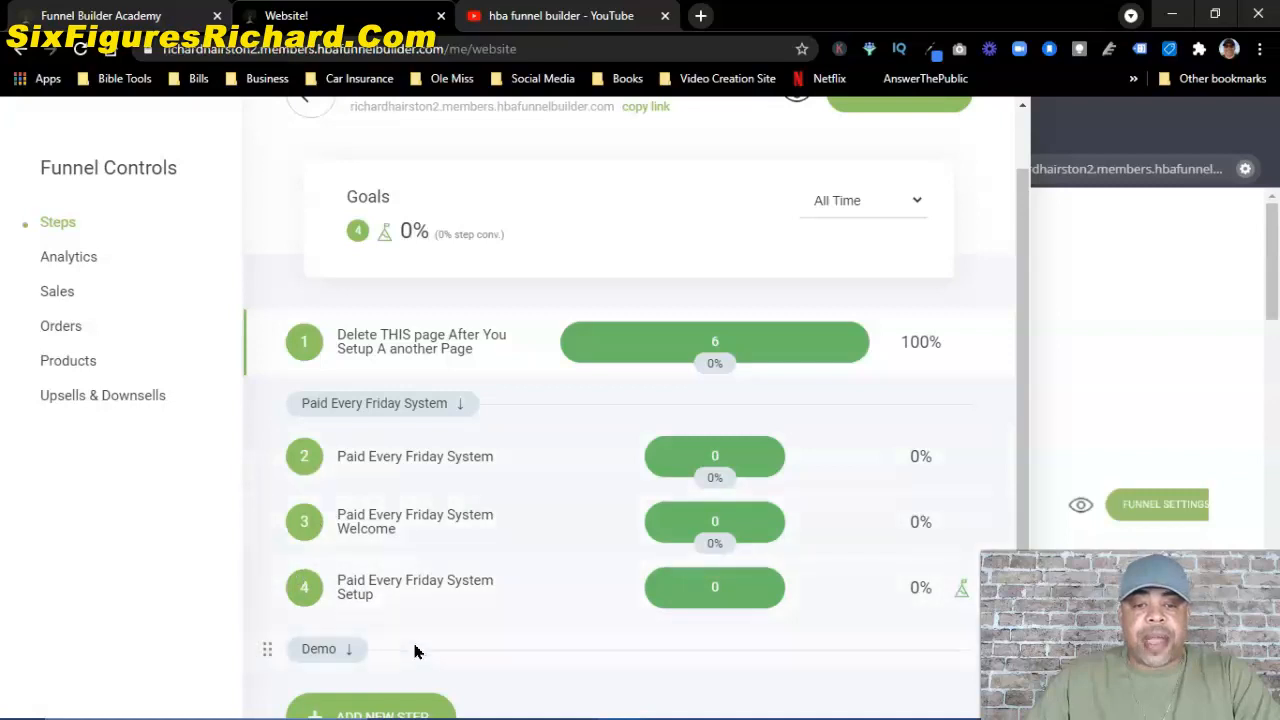
Step: Start a new page step in the funnel, browse the "Perfect" and MLM / Network Marketing templates, and choose an empty page
{"action": "scroll", "coordinate": [386, 600], "scroll_direction": "down", "scroll_amount": 1}
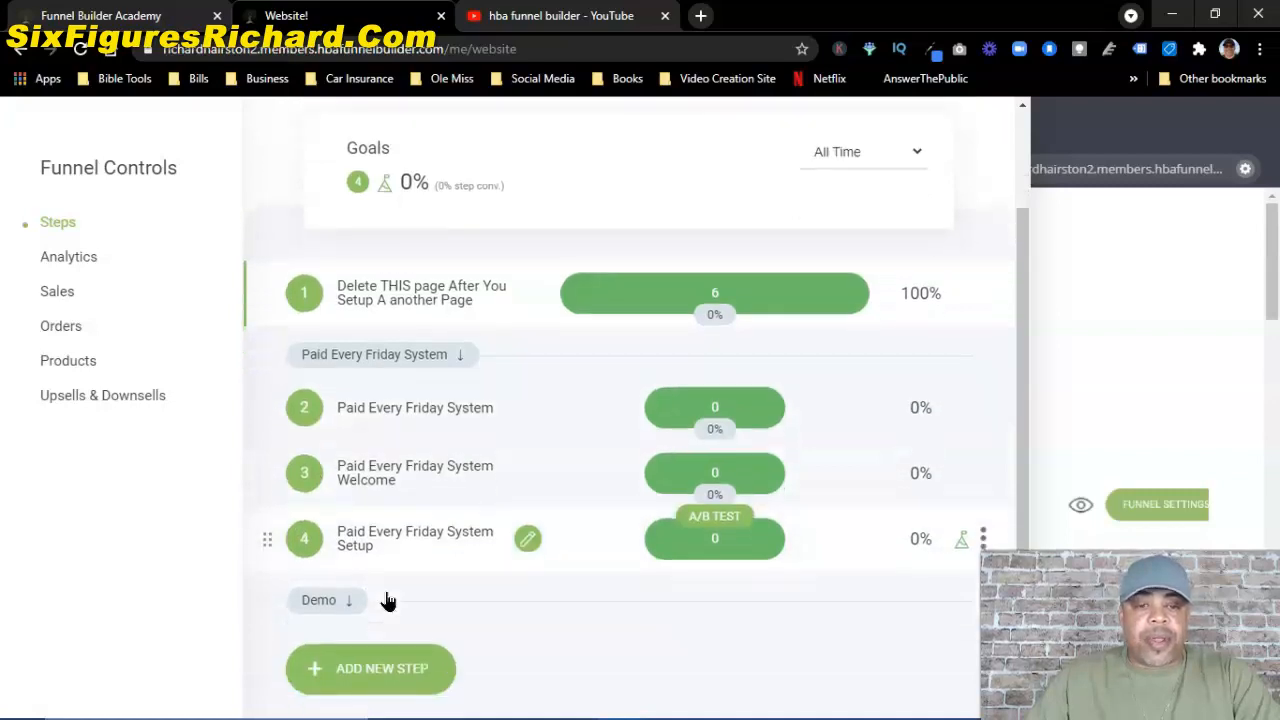
{"action": "left_click", "coordinate": [366, 672]}
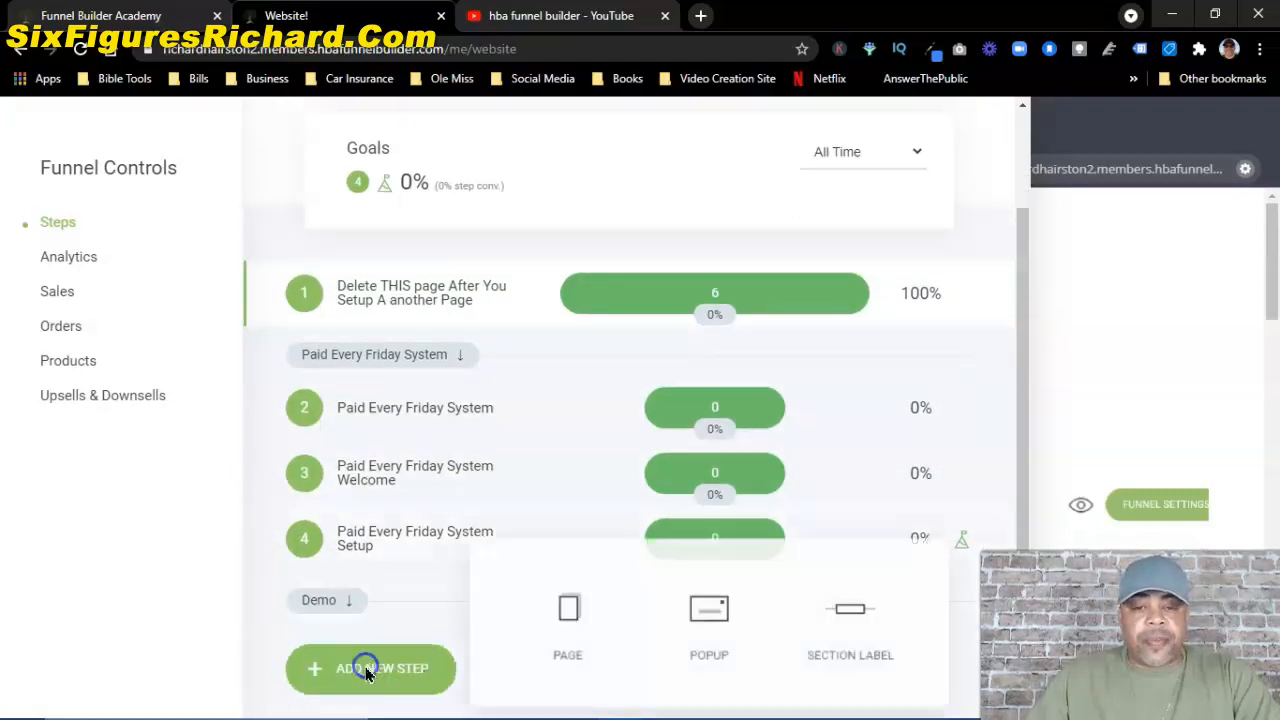
{"action": "left_click", "coordinate": [567, 611]}
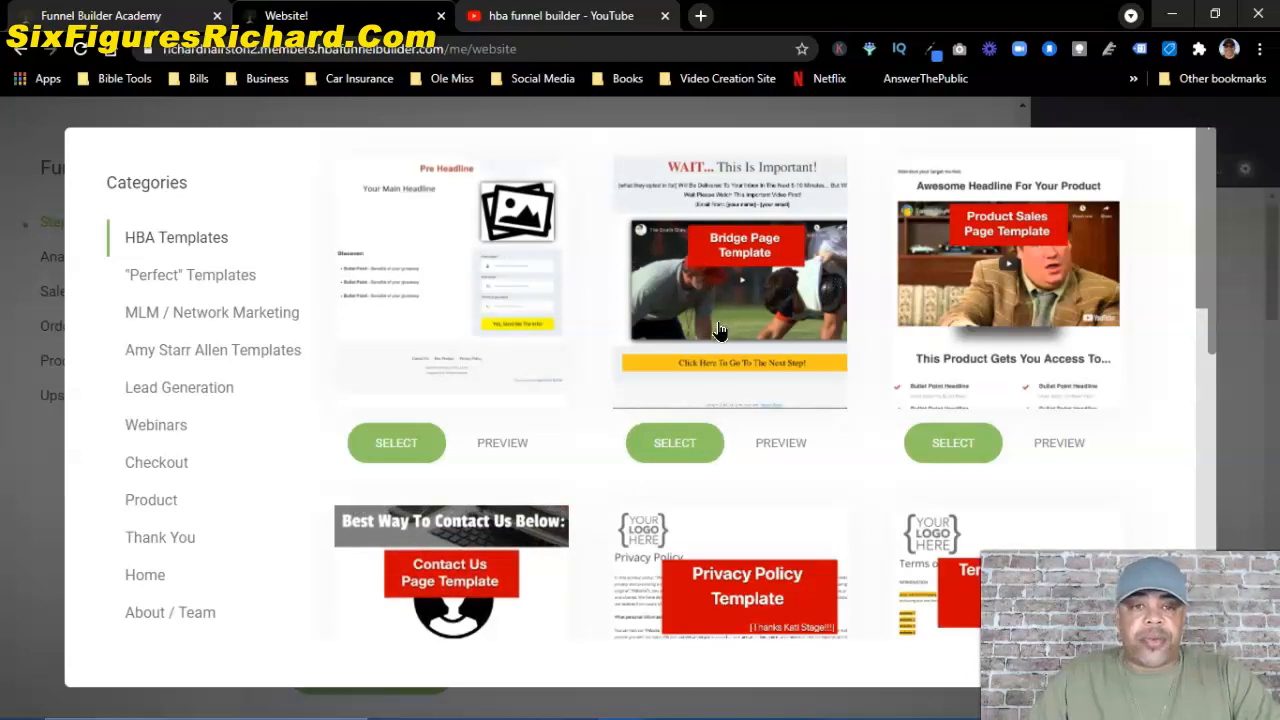
{"action": "left_click", "coordinate": [230, 278]}
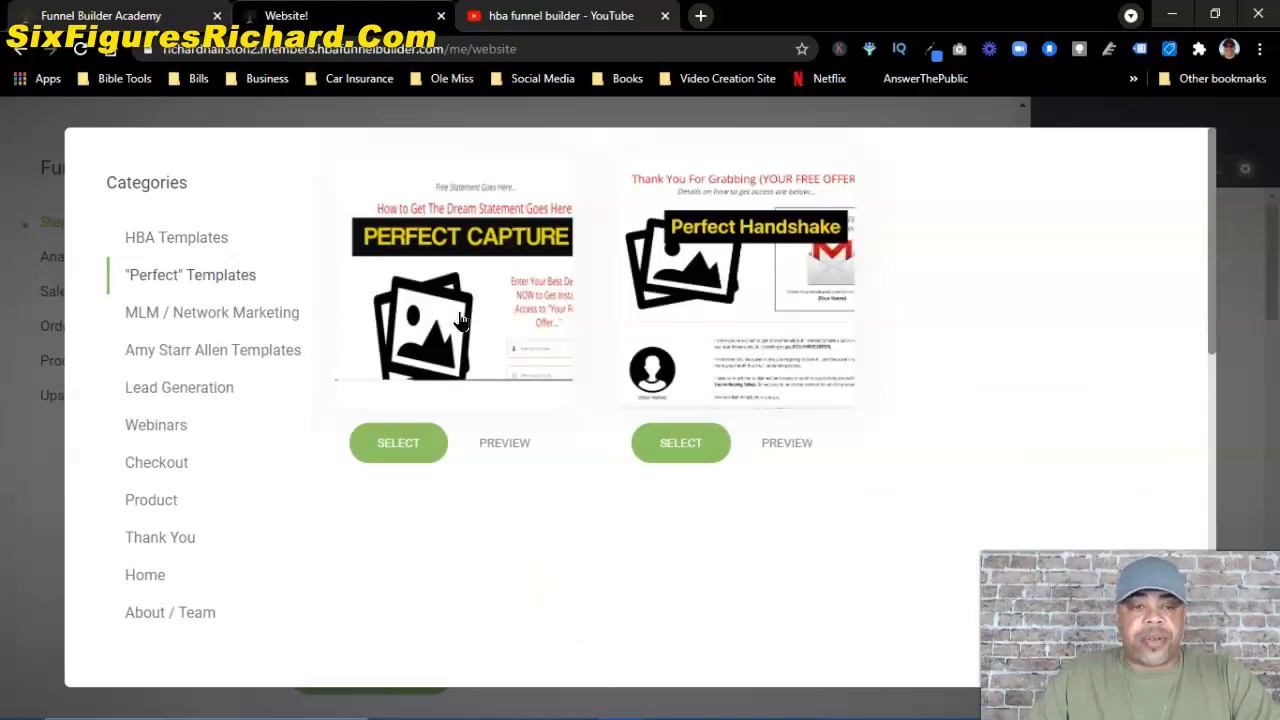
{"action": "left_click", "coordinate": [221, 313]}
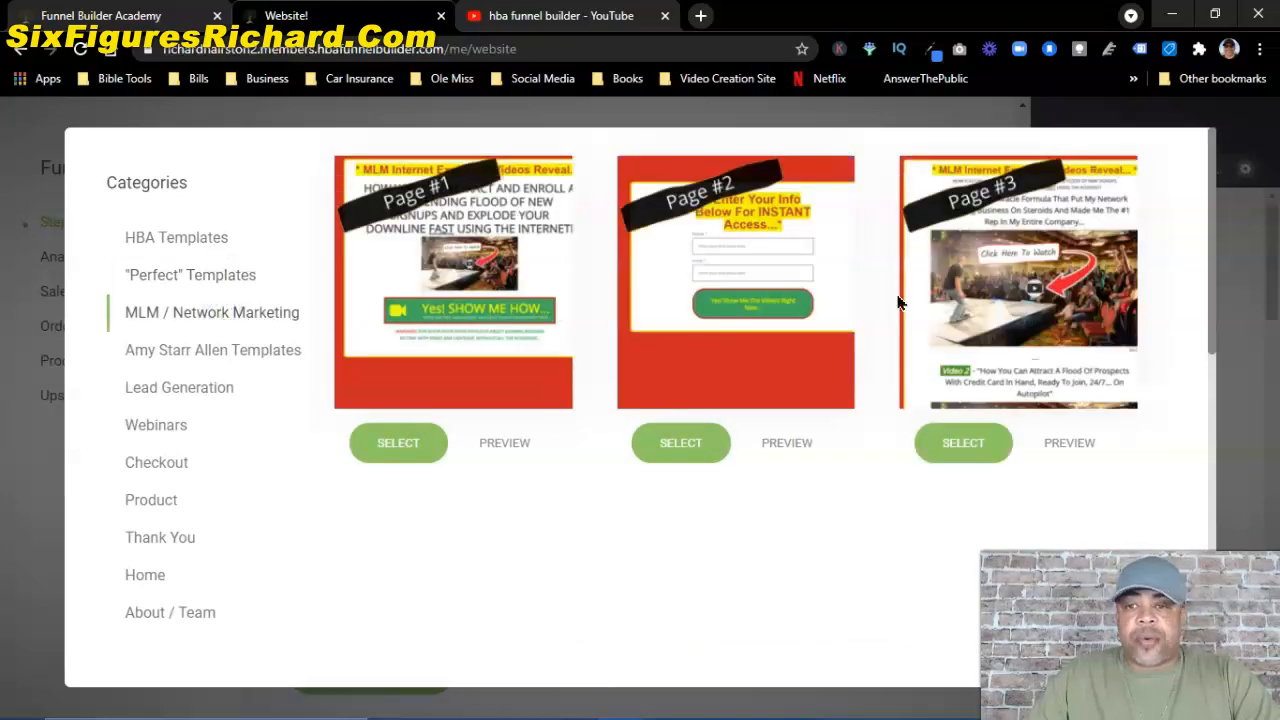
{"action": "scroll", "coordinate": [188, 396], "scroll_direction": "down", "scroll_amount": 1}
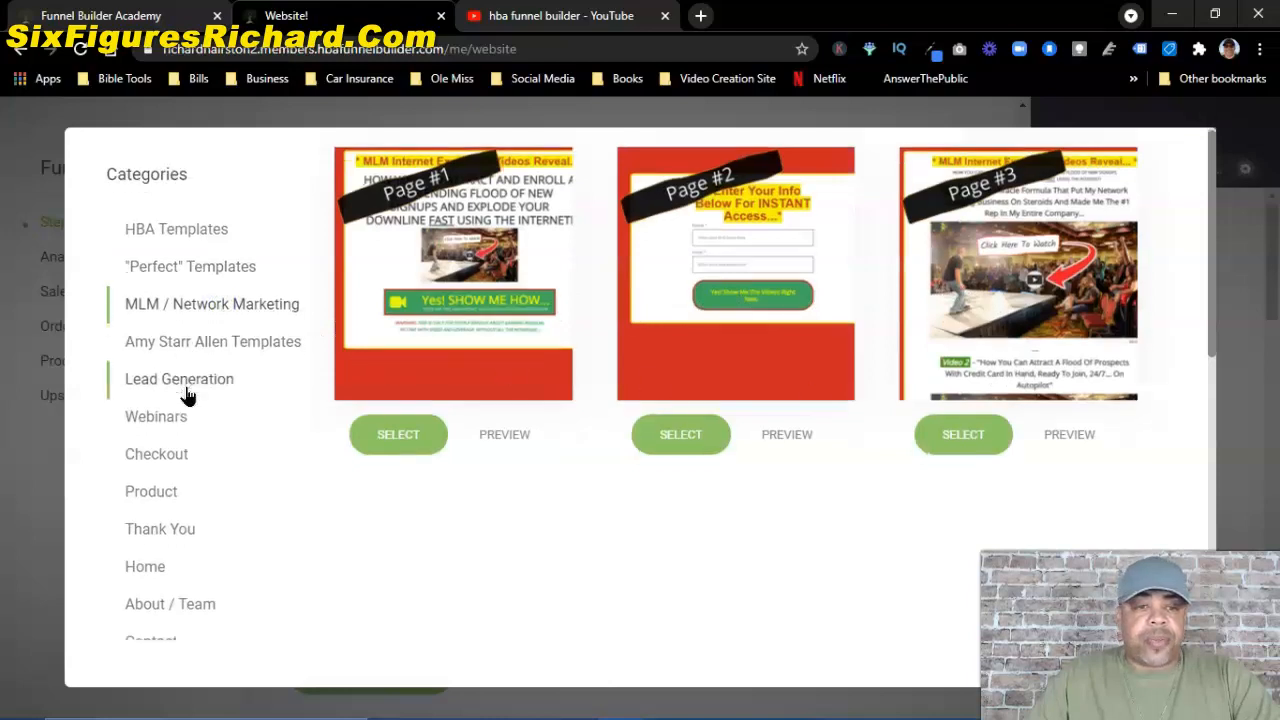
{"action": "scroll", "coordinate": [188, 396], "scroll_direction": "down", "scroll_amount": 6}
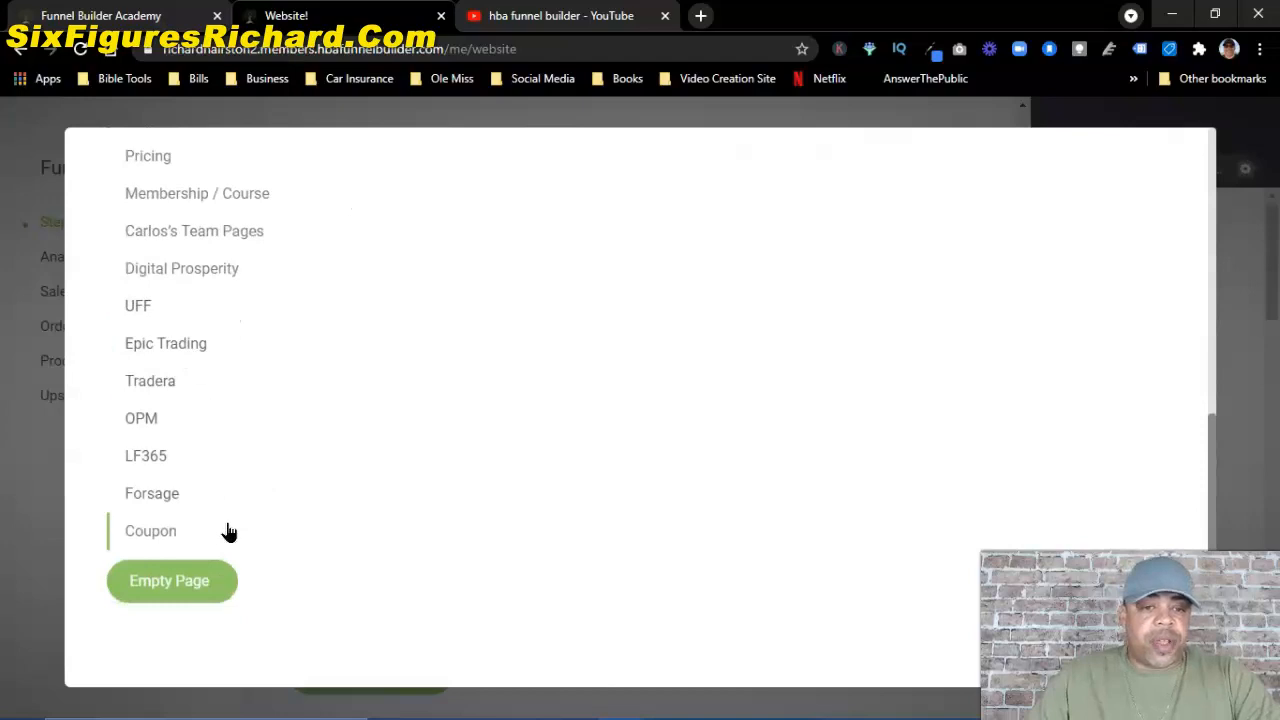
{"action": "left_click", "coordinate": [172, 584]}
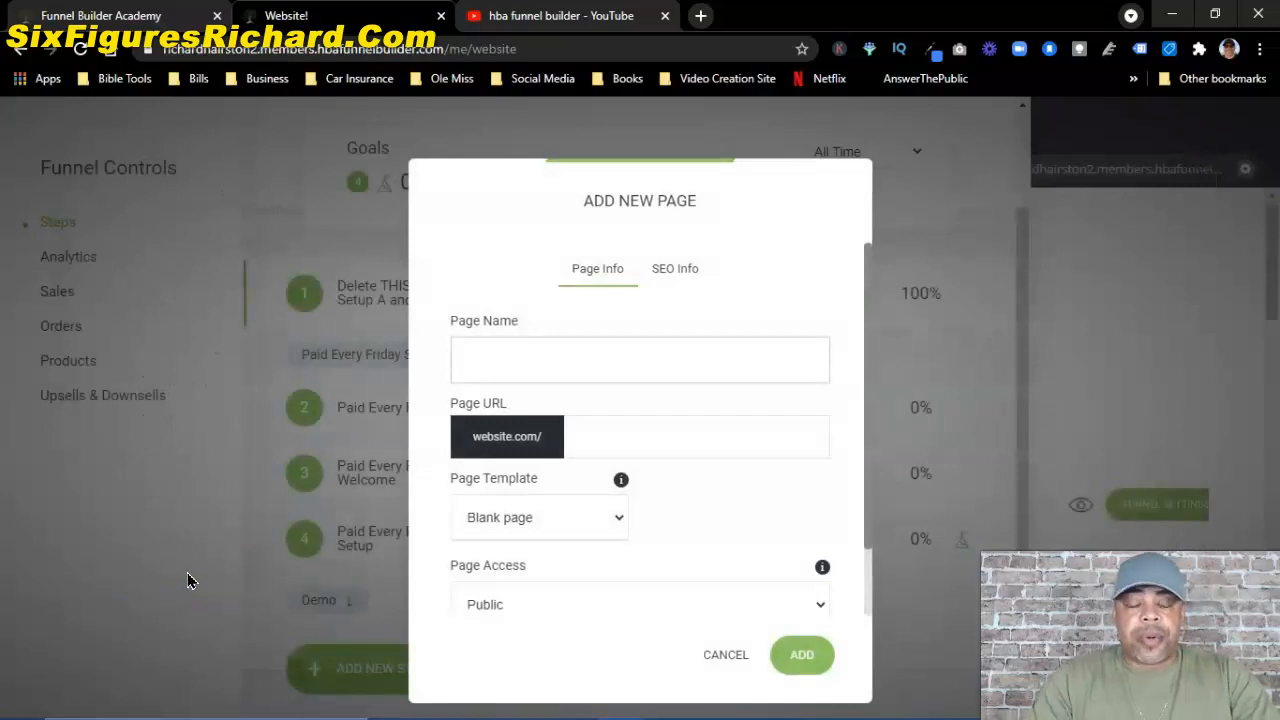
Step: Name the new page "Demo" with the URL "demo", check its SEO fields, and add it as a blank public page
{"action": "type", "text": "Demo"}
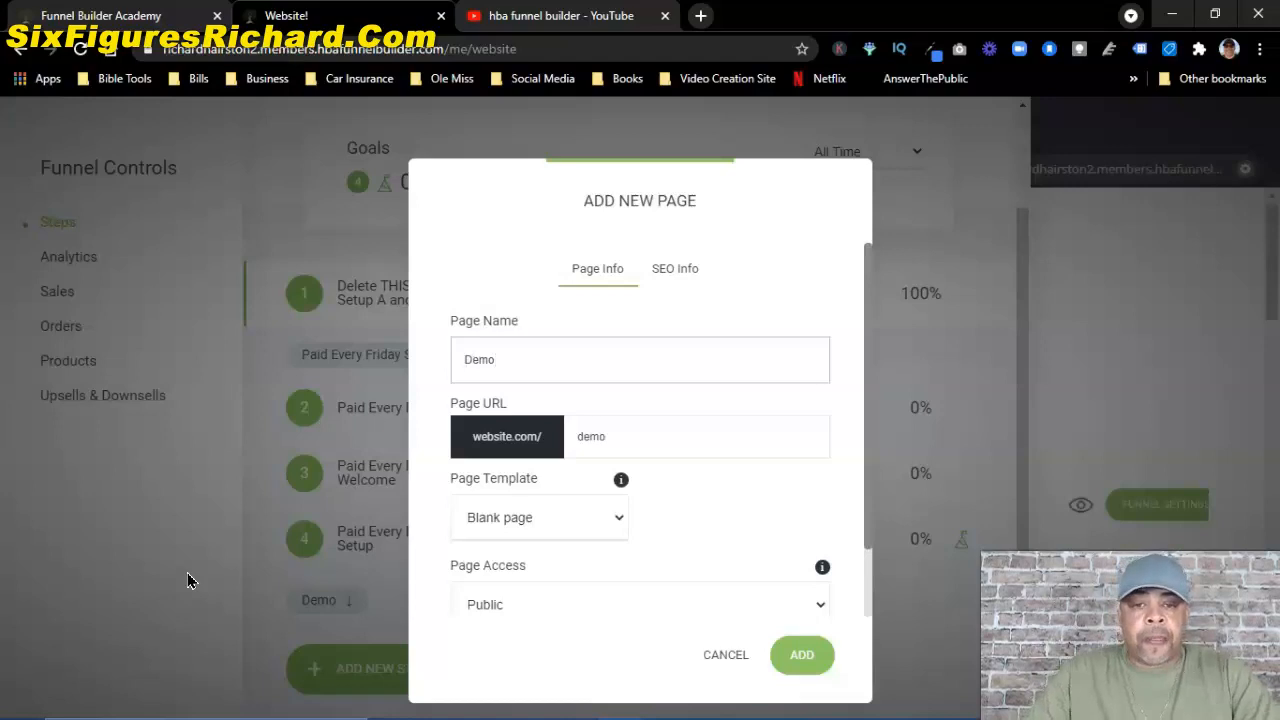
{"action": "left_click_drag", "start_coordinate": [612, 436], "coordinate": [570, 436]}
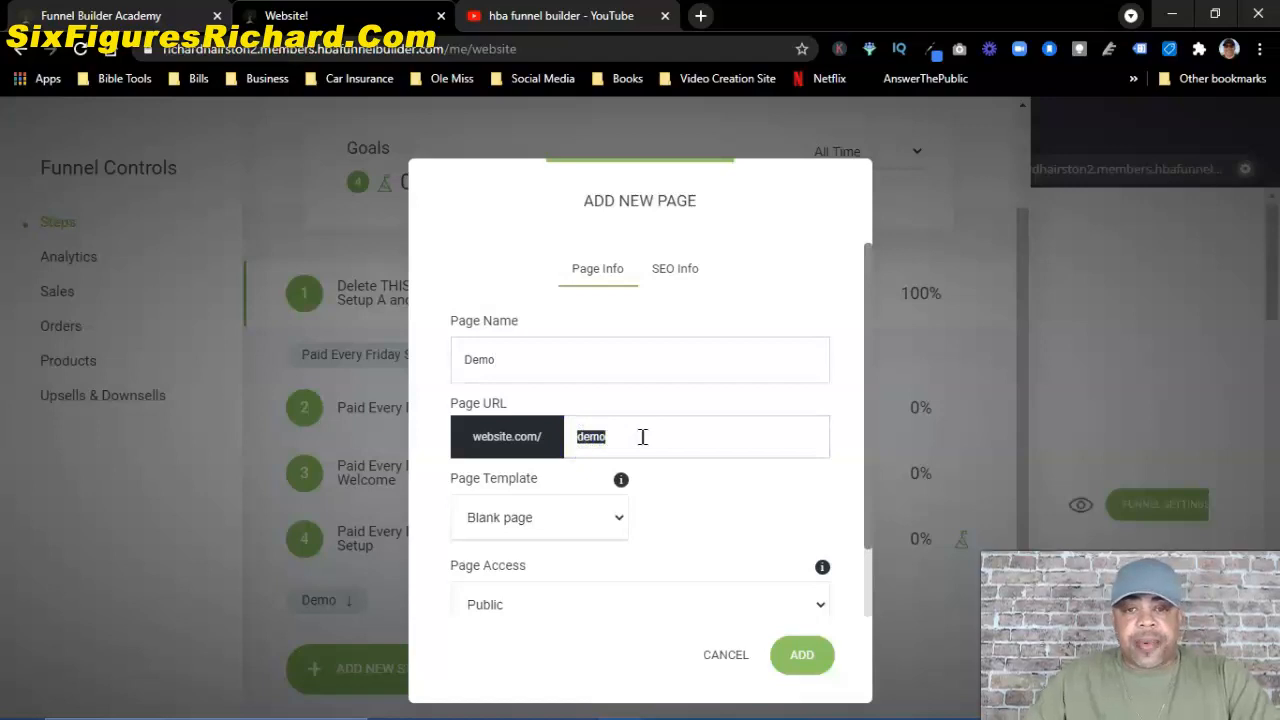
{"action": "left_click", "coordinate": [671, 272]}
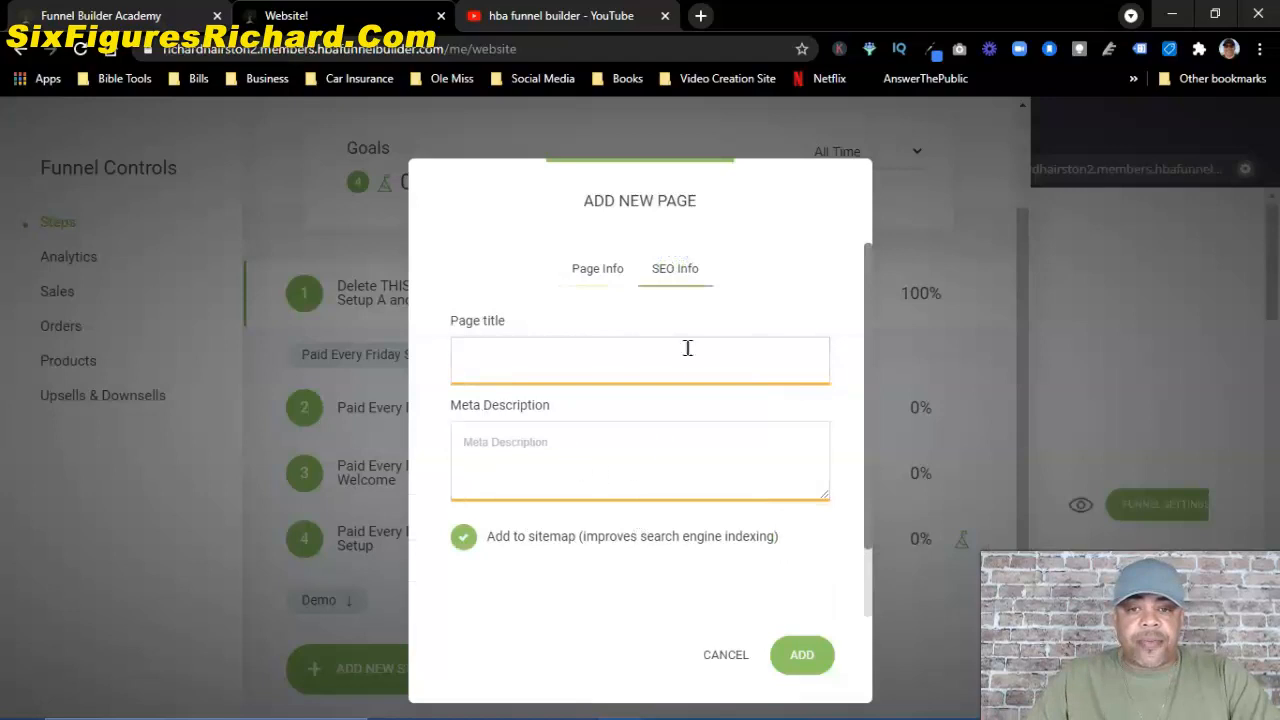
{"action": "left_click", "coordinate": [597, 272]}
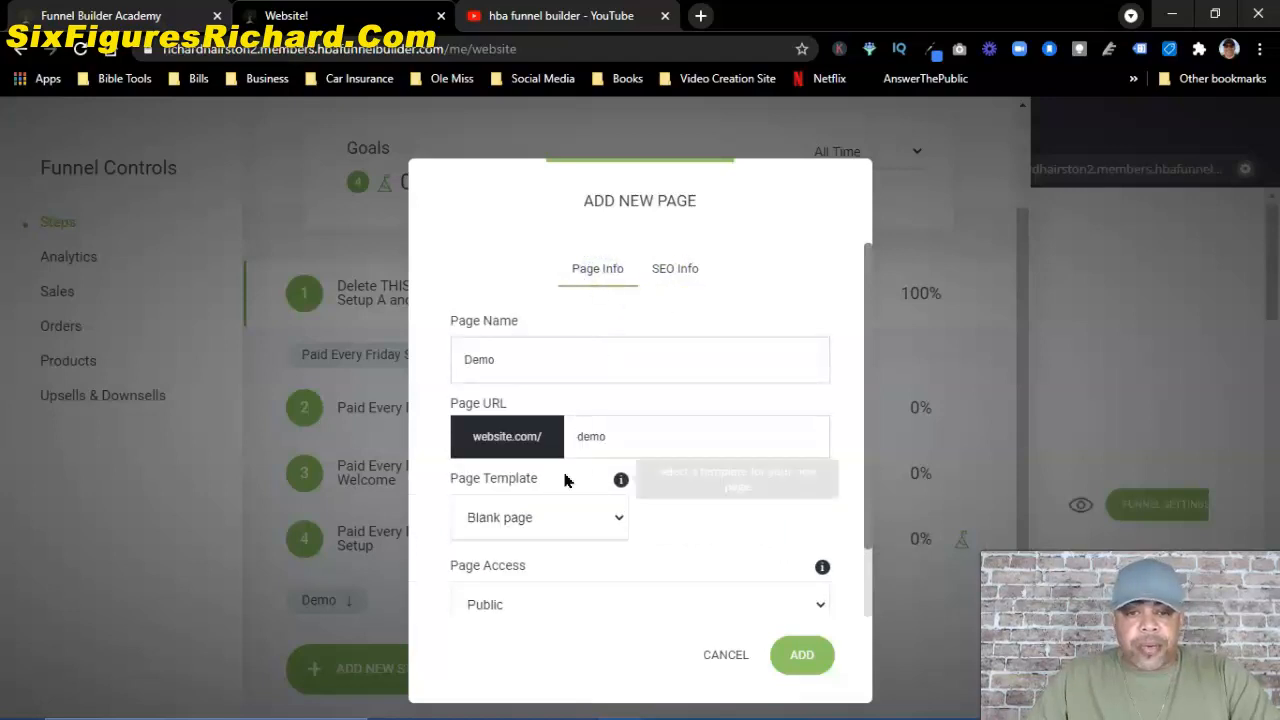
{"action": "left_click", "coordinate": [803, 656]}
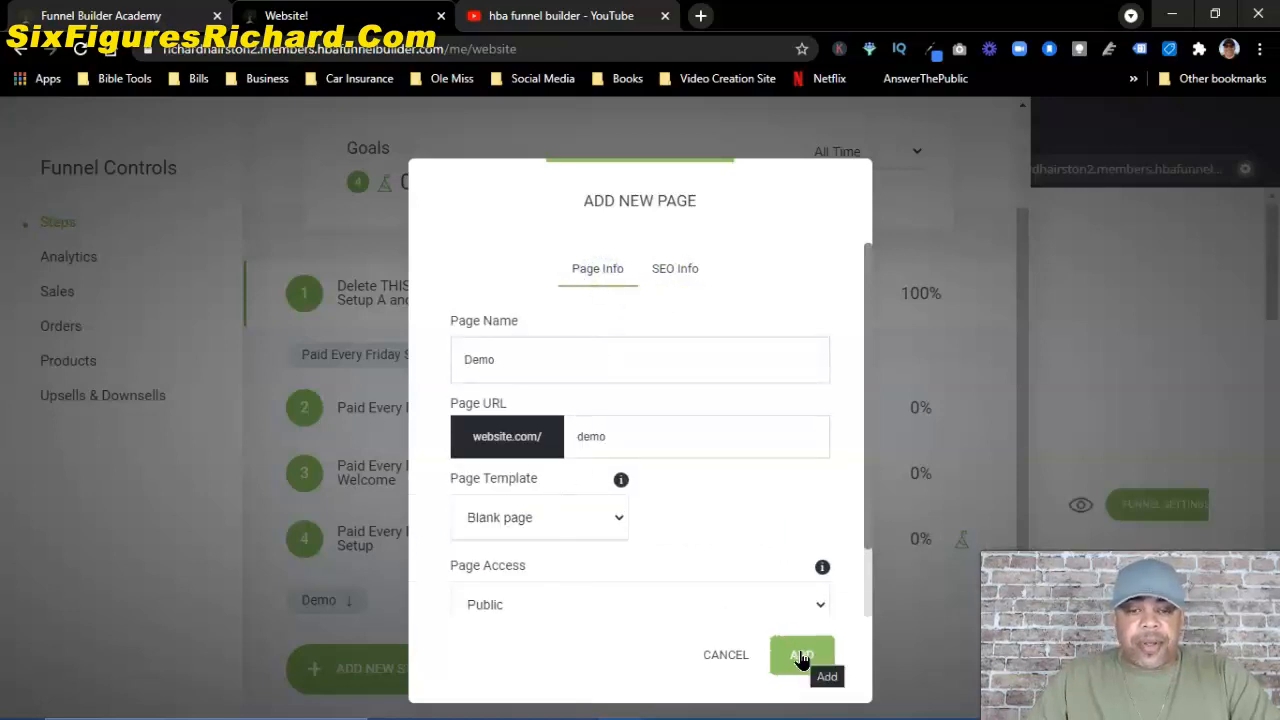
{"action": "left_click", "coordinate": [801, 656]}
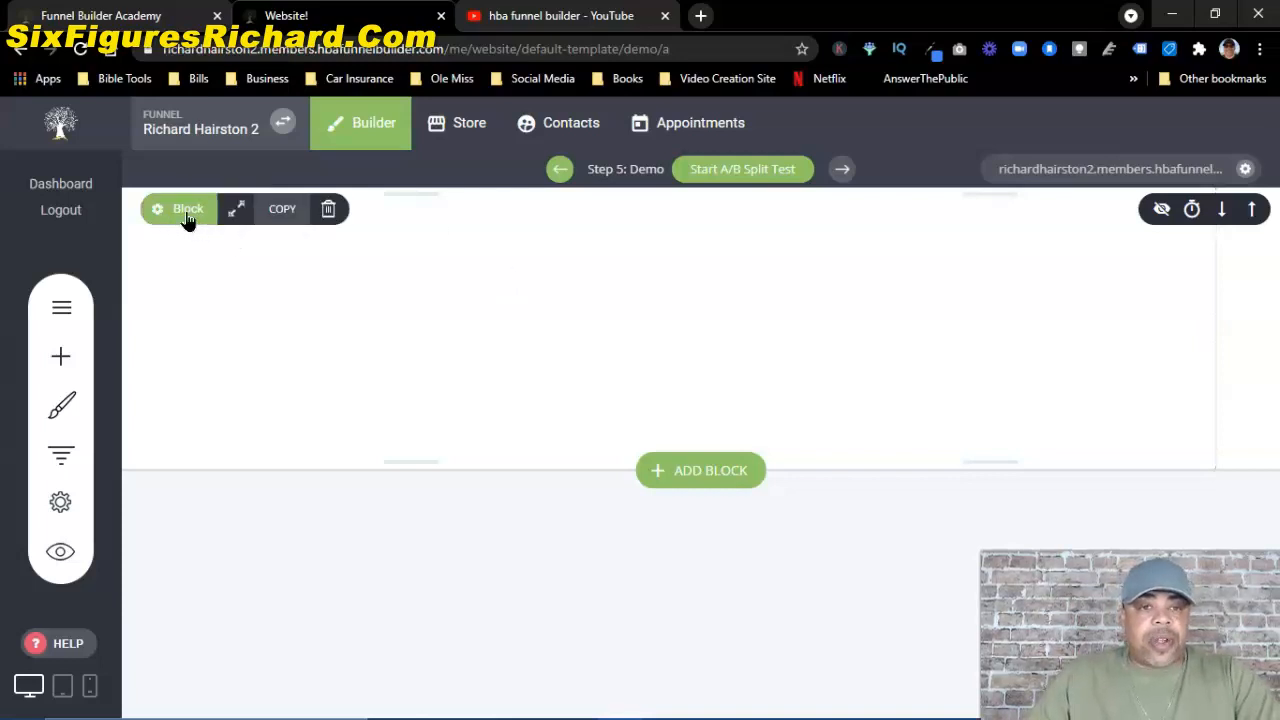
Step: Add a basic text widget to the empty block of the Demo page
{"action": "mouse_move", "coordinate": [190, 216]}
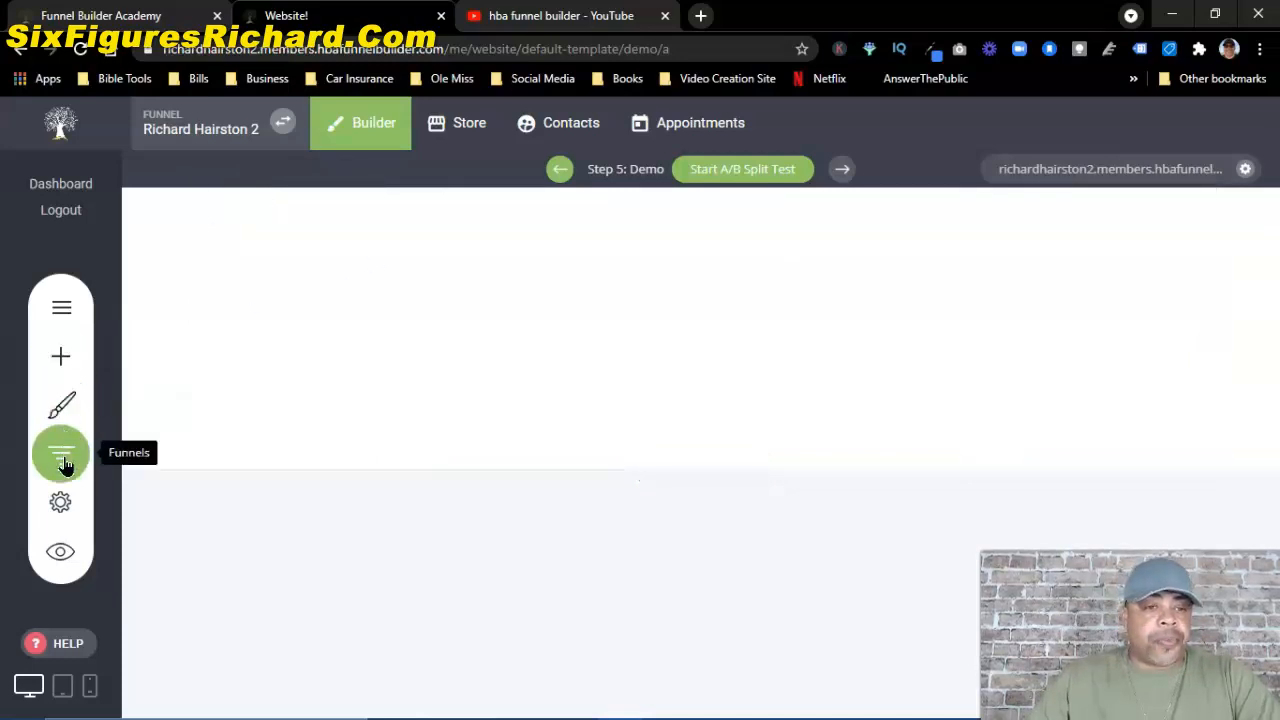
{"action": "left_click", "coordinate": [62, 357]}
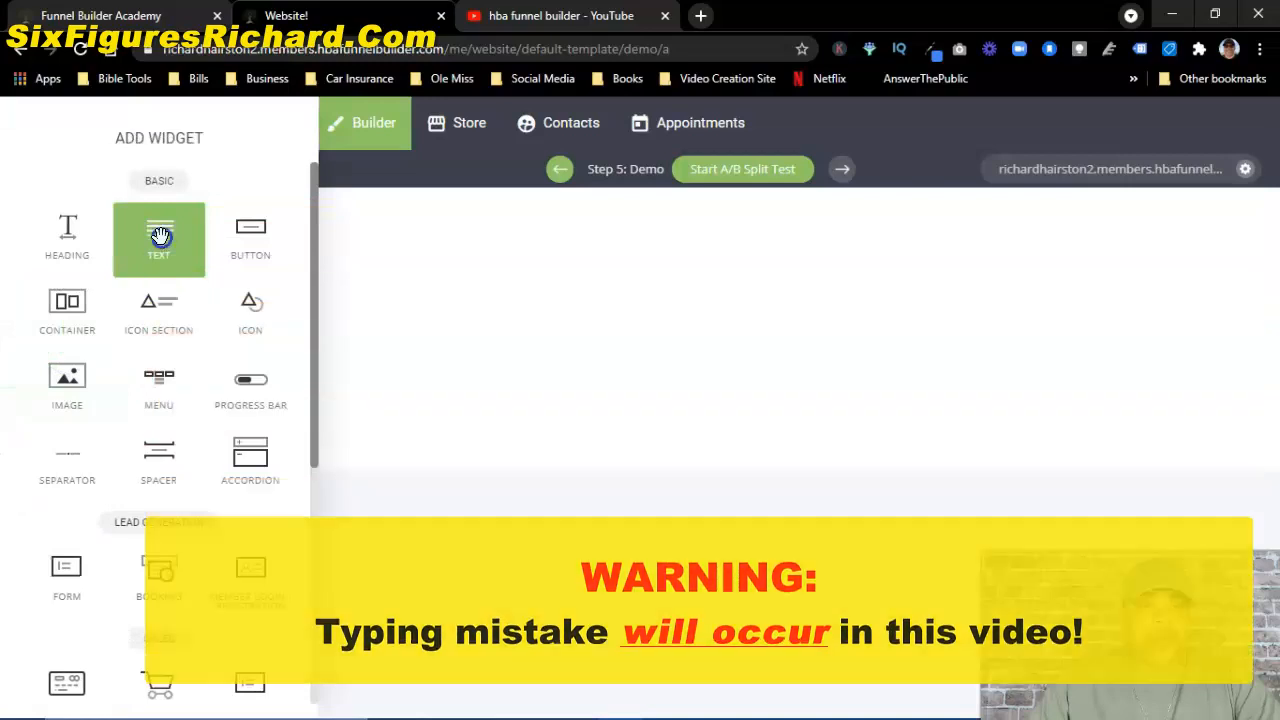
{"action": "left_click_drag", "start_coordinate": [160, 236], "coordinate": [723, 248]}
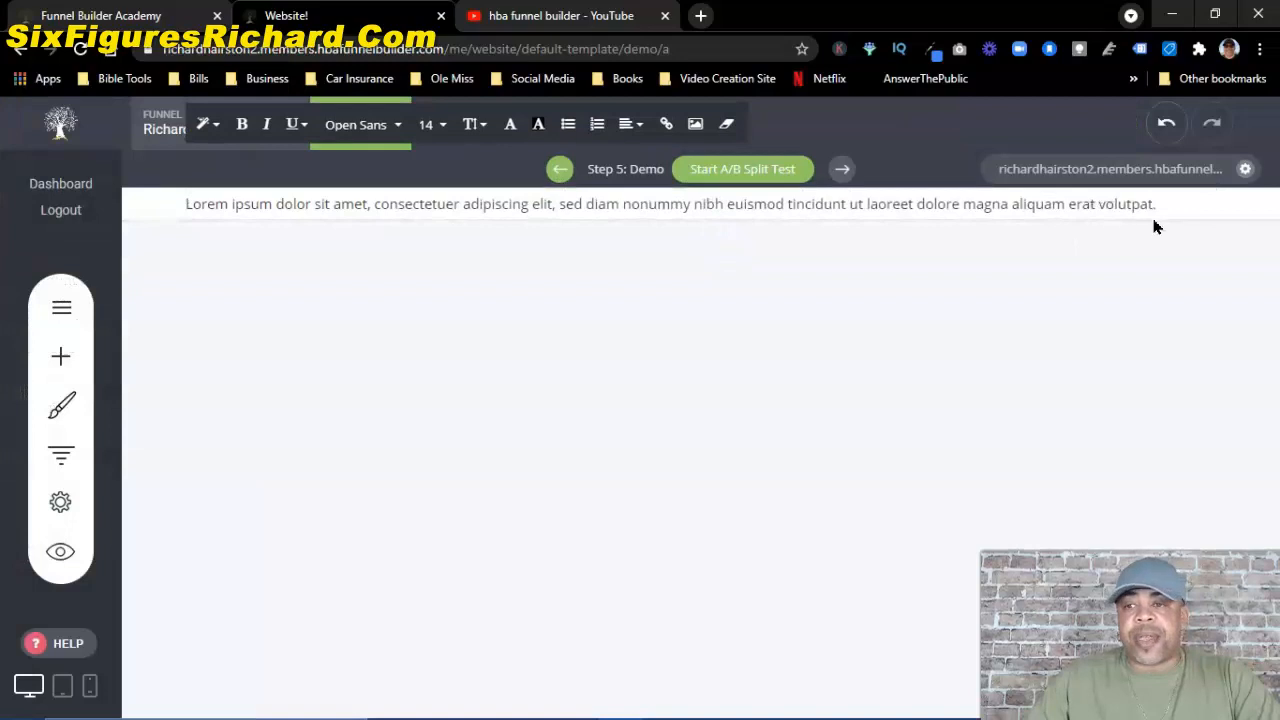
Step: Replace the placeholder text with "How To Create A Simple Opt In Pgae Using HBA Funnel Buiulder Without Any Special Skills!"
{"action": "left_click_drag", "start_coordinate": [1178, 204], "coordinate": [186, 214]}
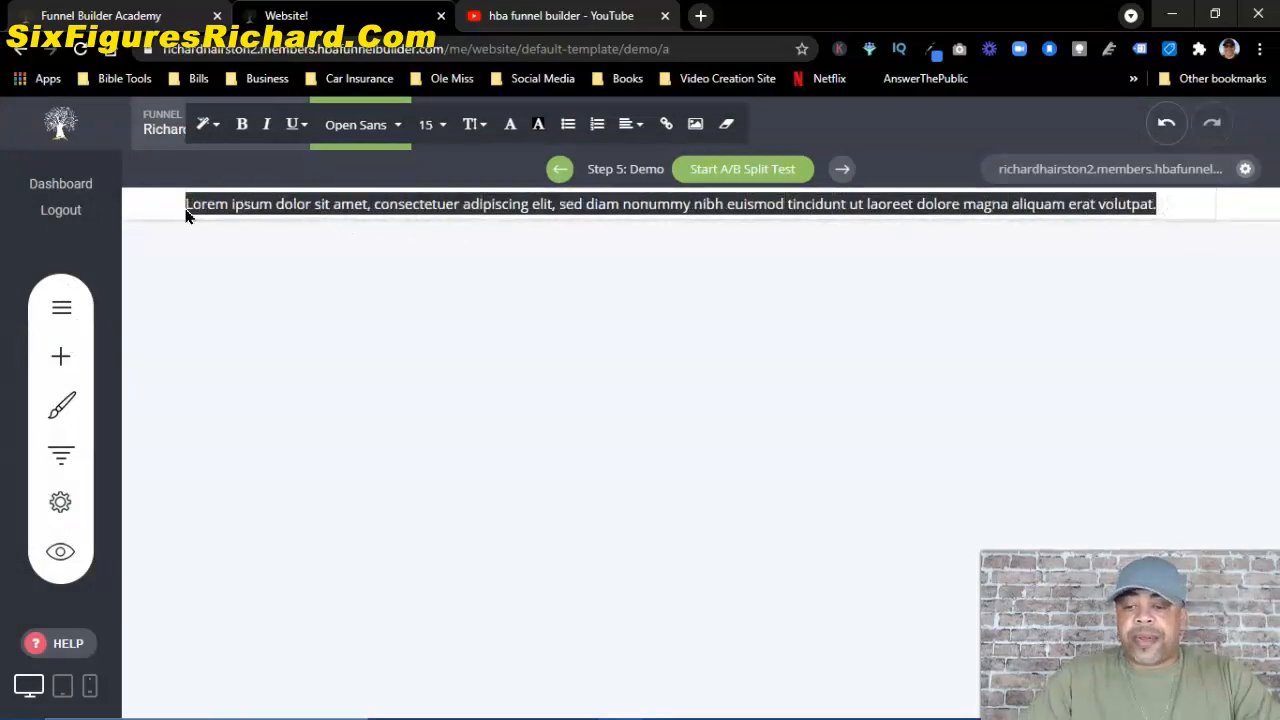
{"action": "key", "text": "BackSpace"}
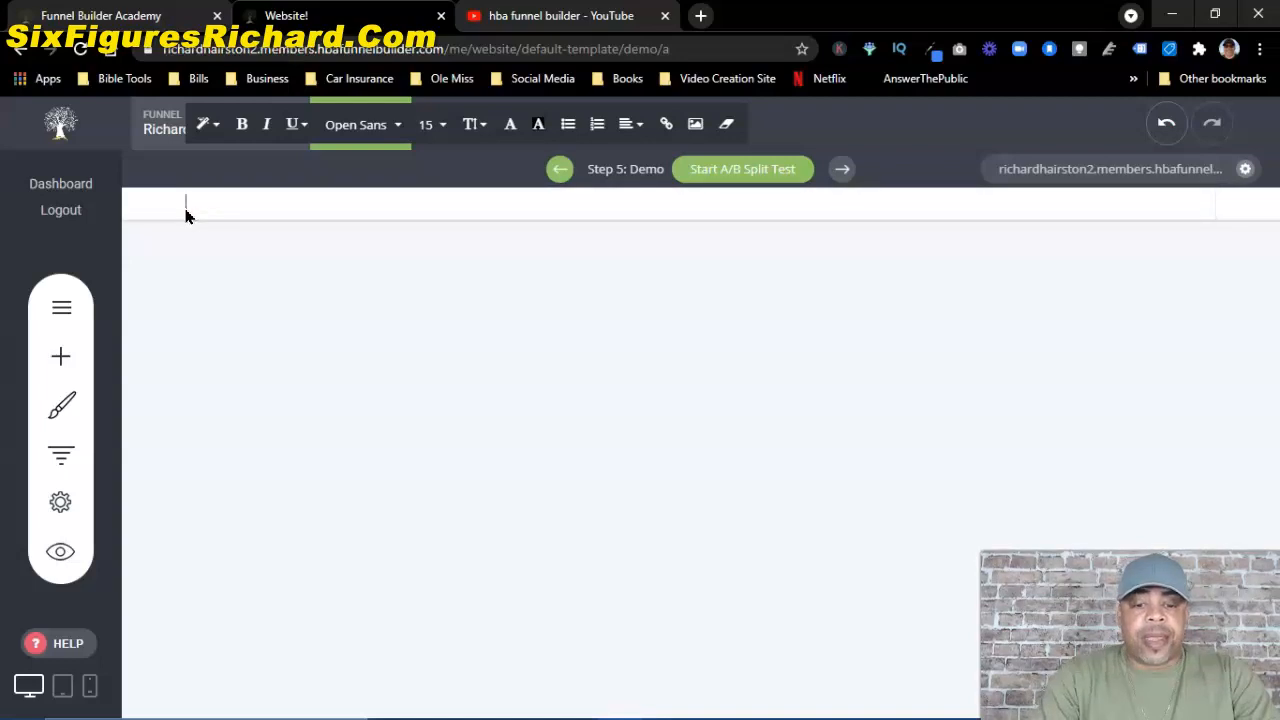
{"action": "type", "text": "How To Create A Simple Opt I"}
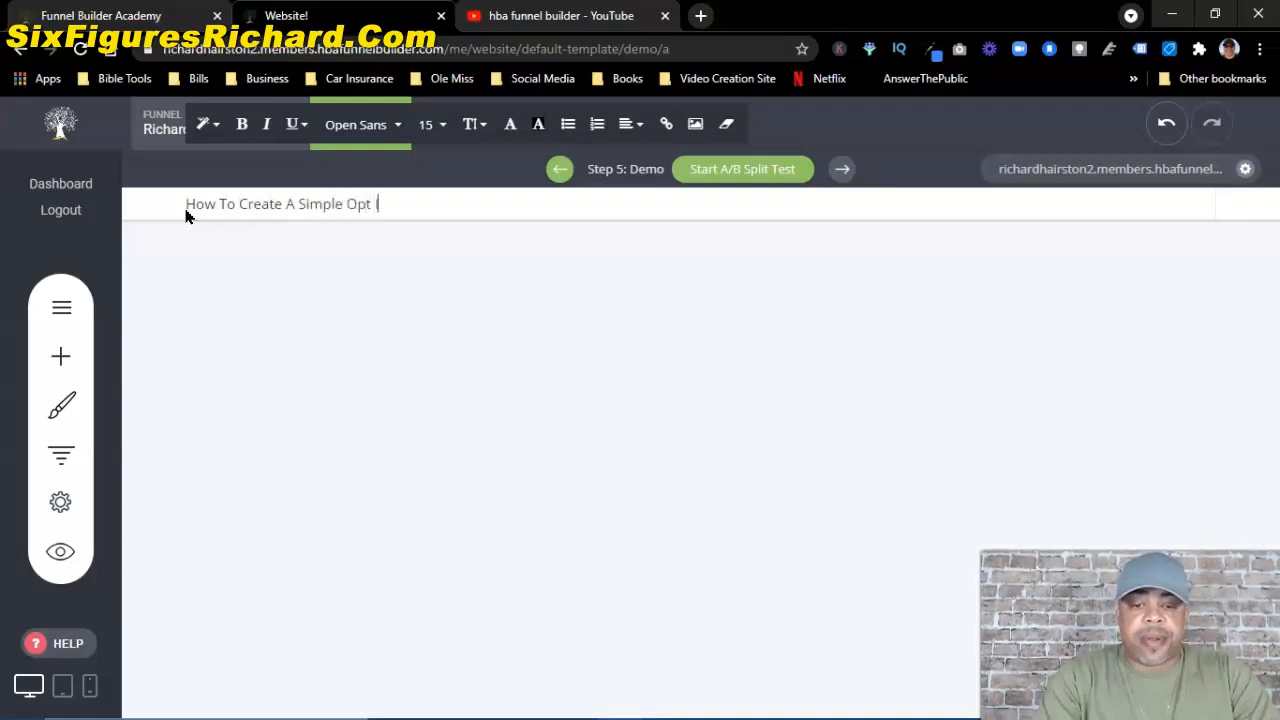
{"action": "type", "text": "n Pga"}
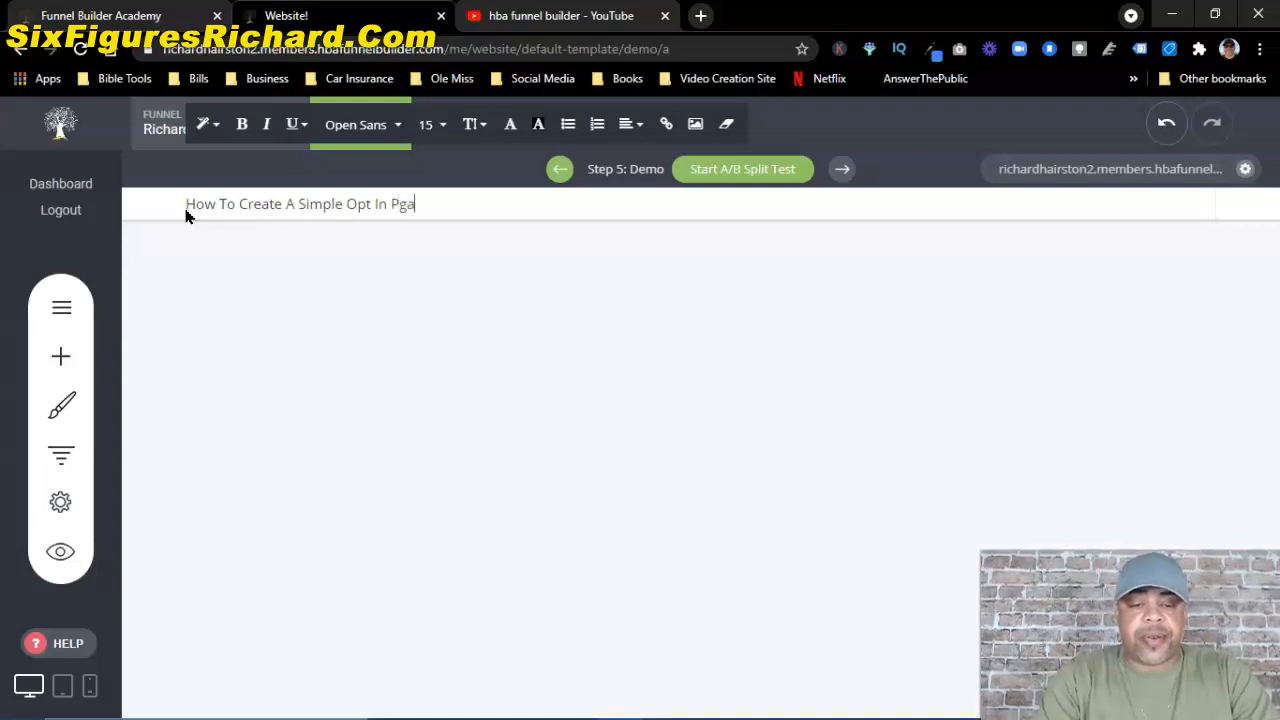
{"action": "type", "text": "e Using"}
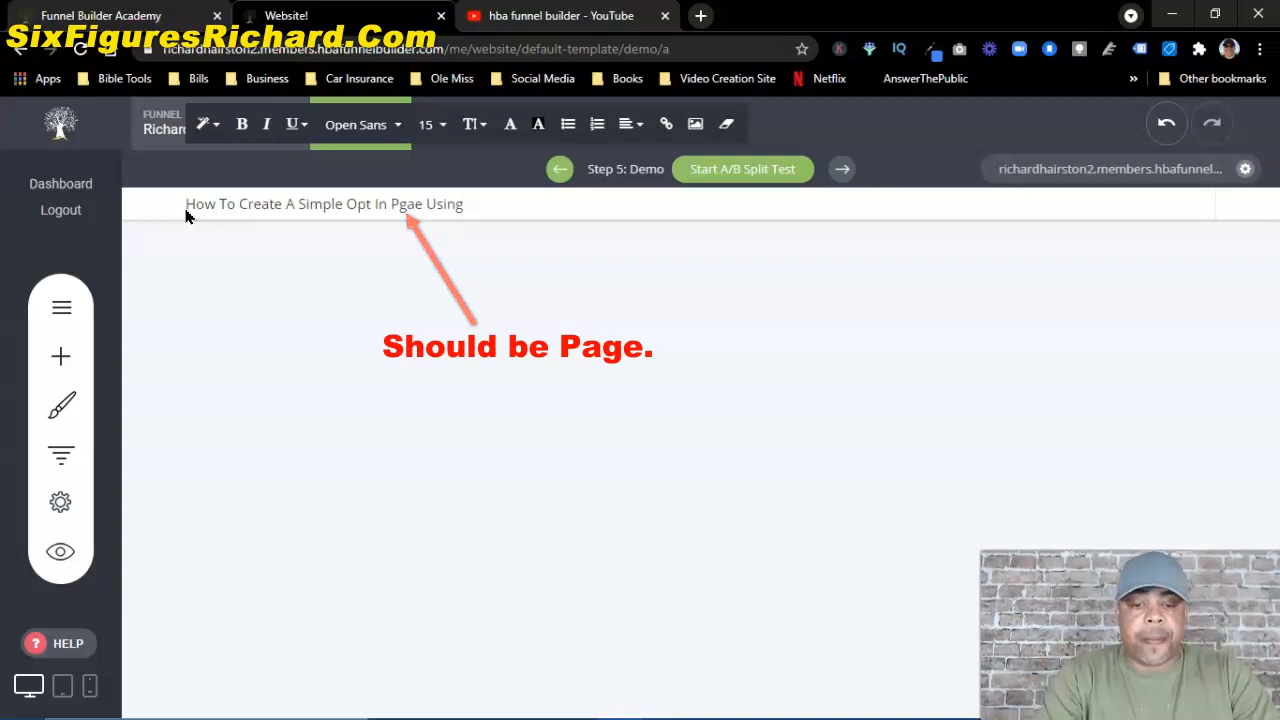
{"action": "type", "text": " HBA Funnel"}
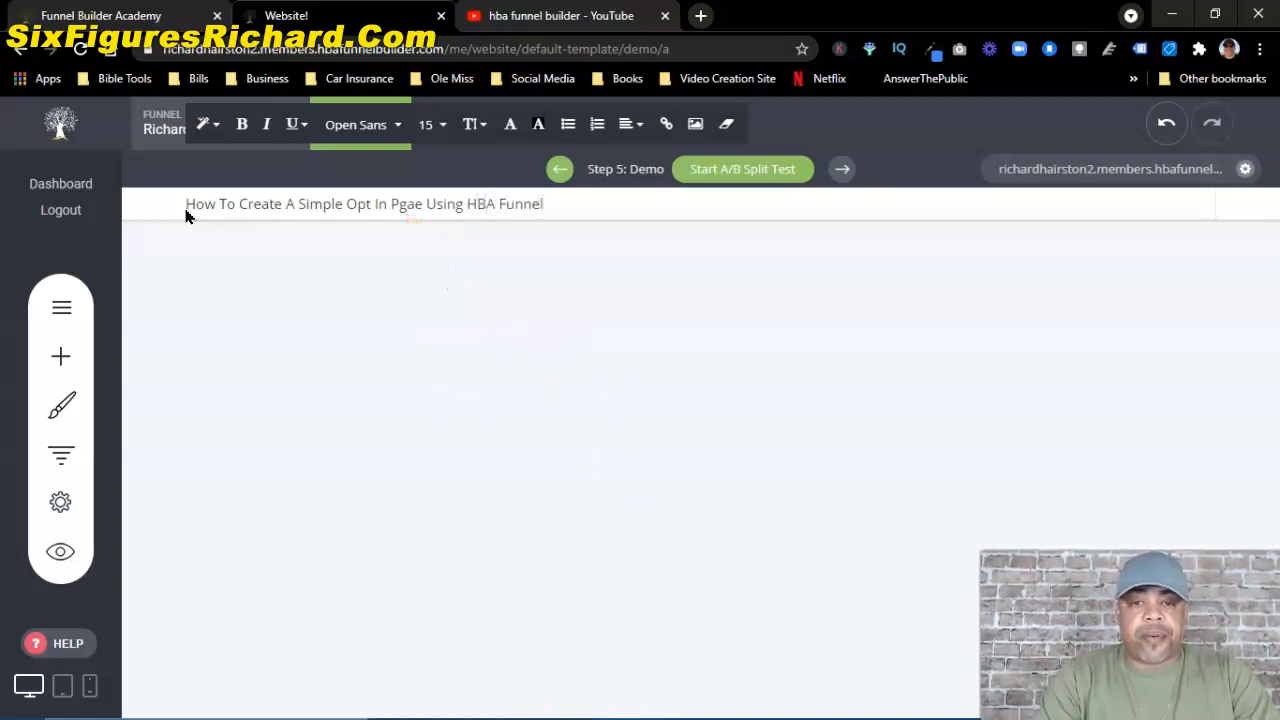
{"action": "type", "text": " Buiulder"}
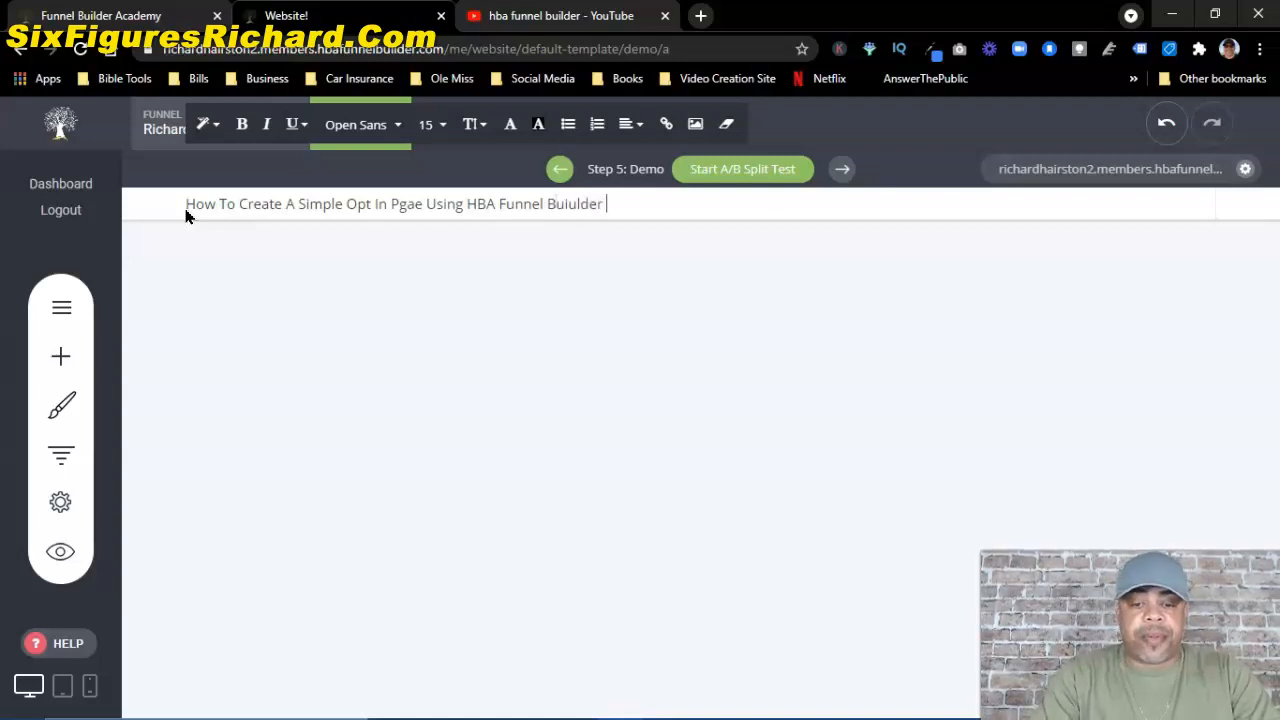
{"action": "type", "text": " Without Any Special"}
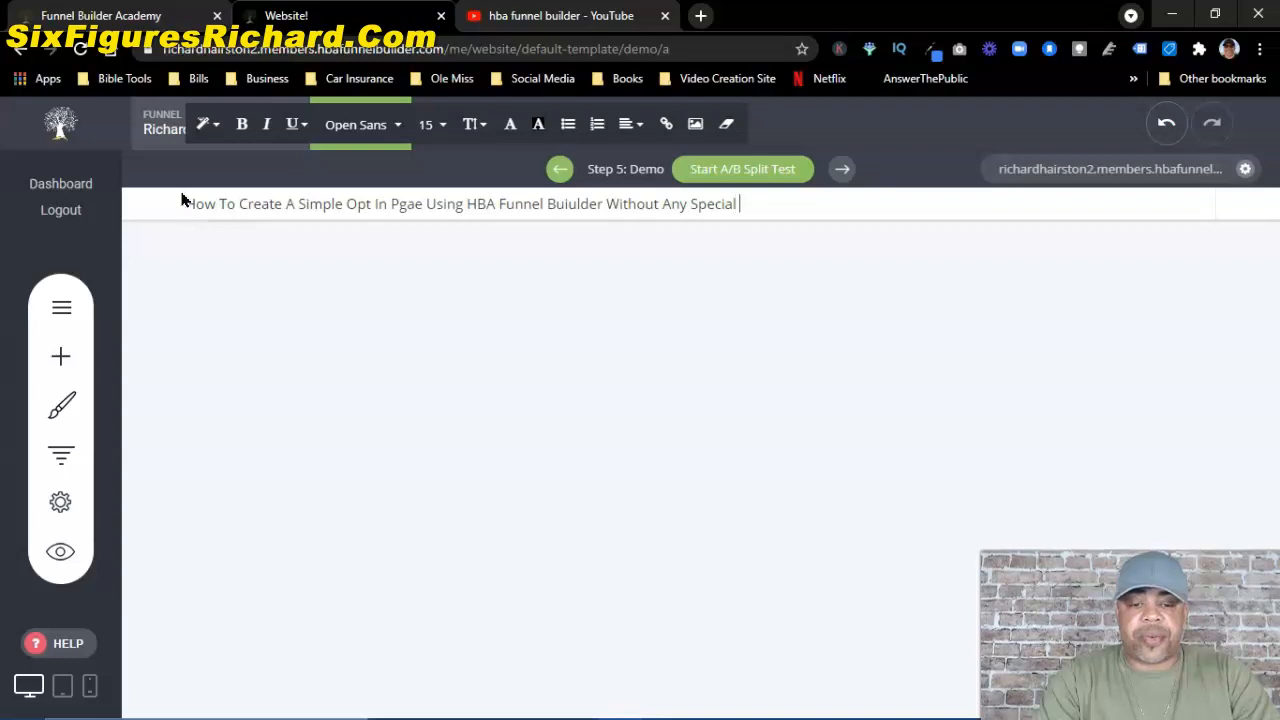
{"action": "type", "text": "Skills!"}
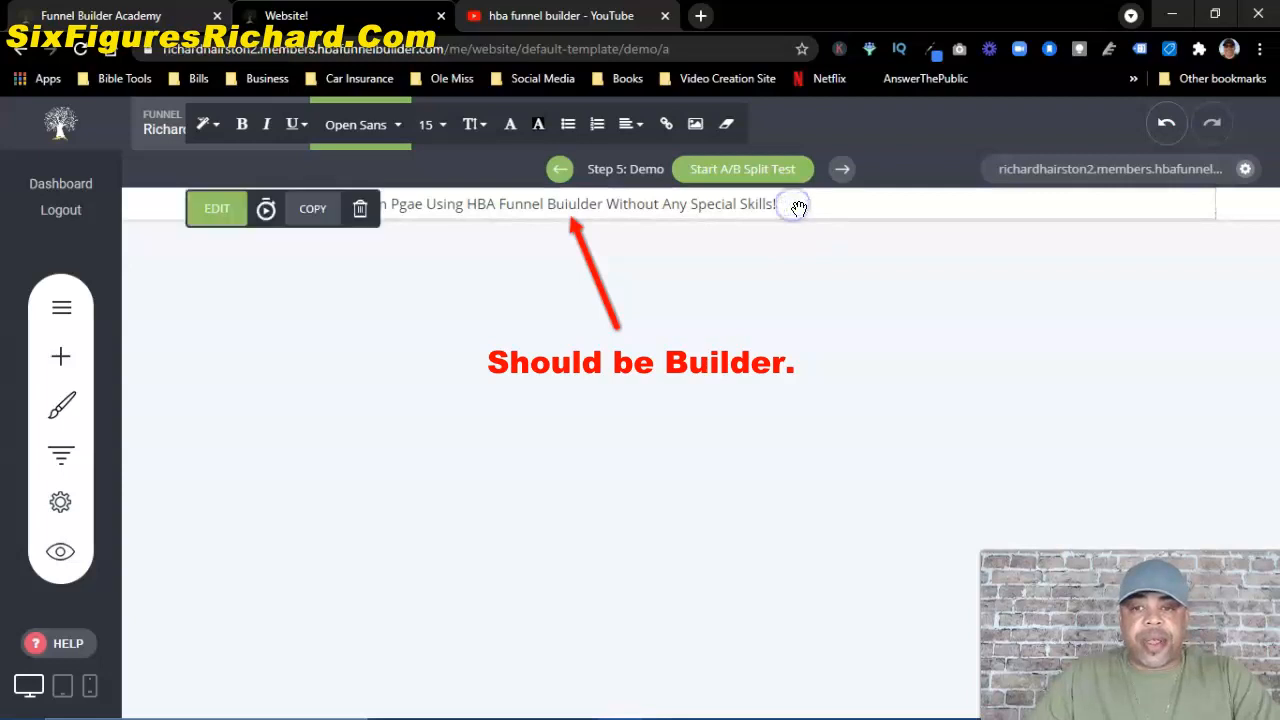
Step: Center the whole headline, change its font to Arial and make it bold
{"action": "left_click_drag", "start_coordinate": [764, 204], "coordinate": [180, 209]}
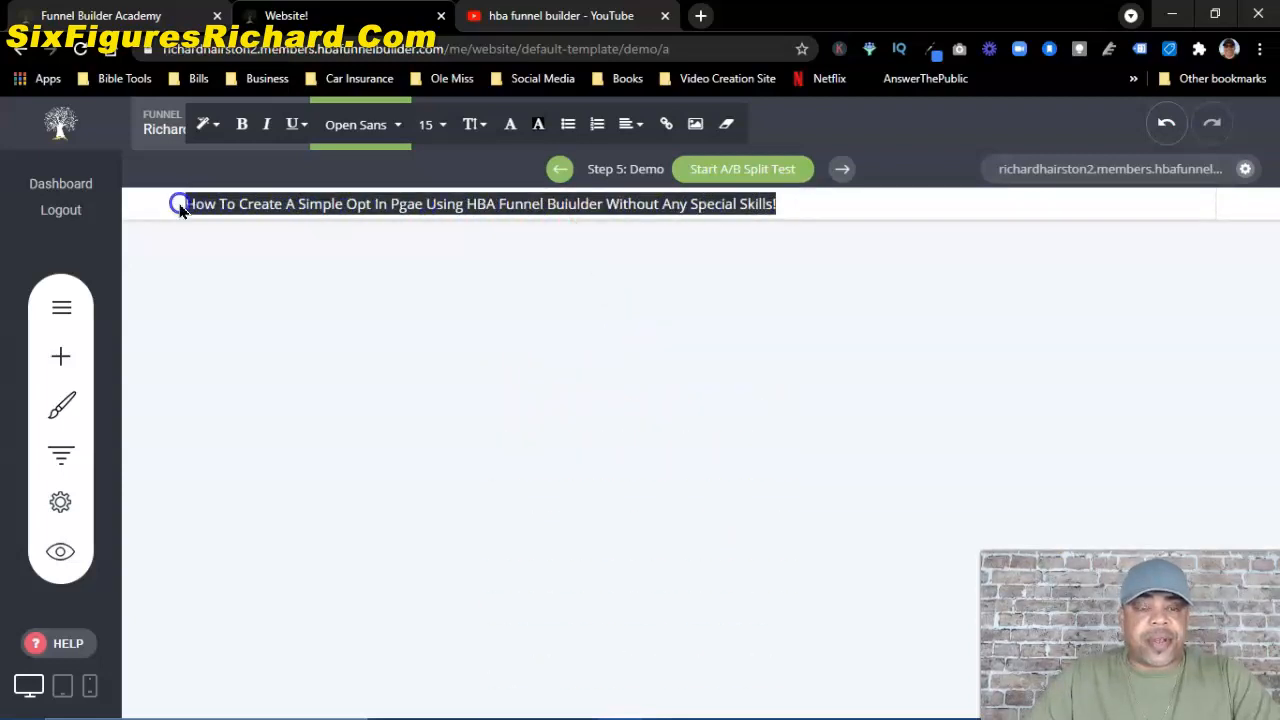
{"action": "left_click", "coordinate": [628, 125]}
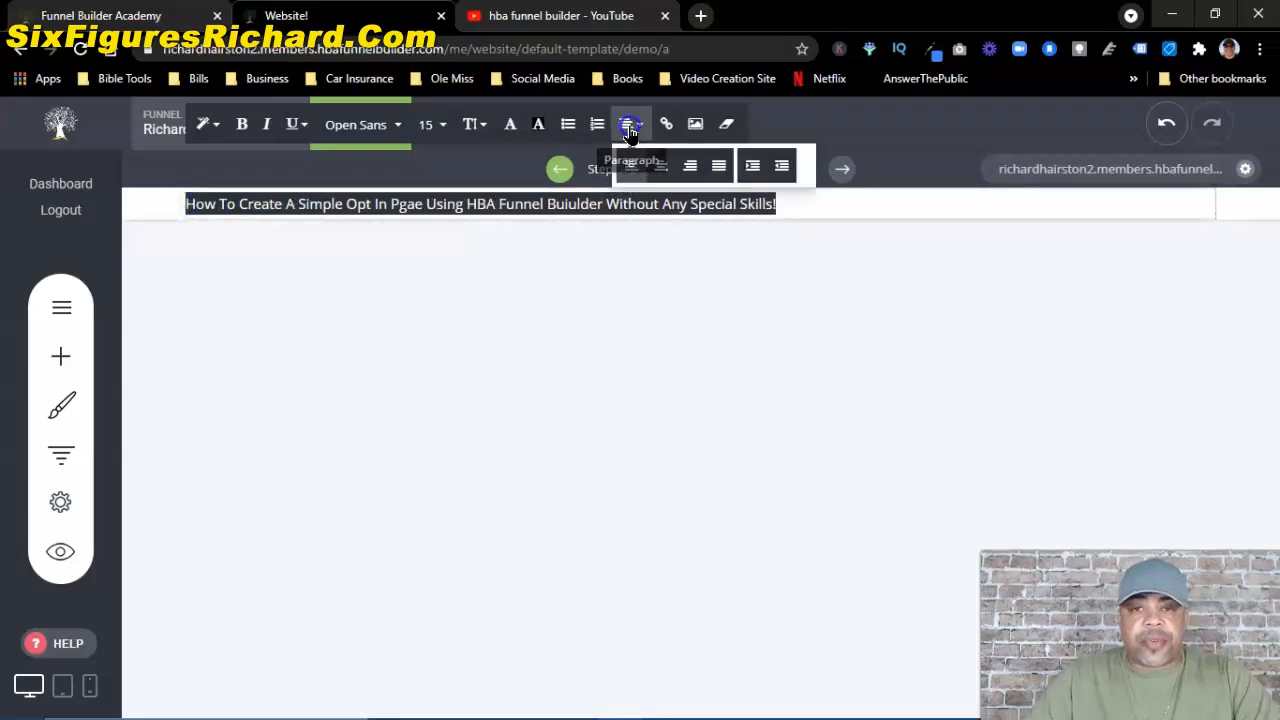
{"action": "left_click", "coordinate": [661, 165]}
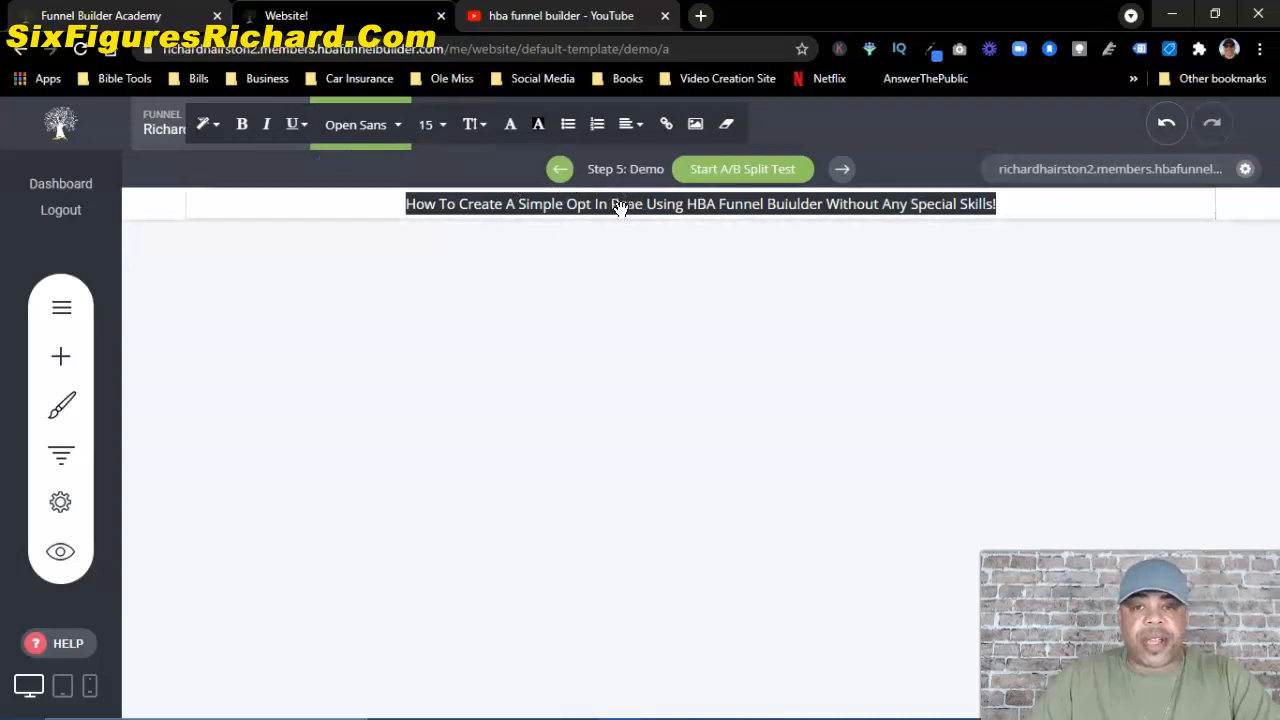
{"action": "left_click", "coordinate": [398, 128]}
{"action": "left_click", "coordinate": [363, 277]}
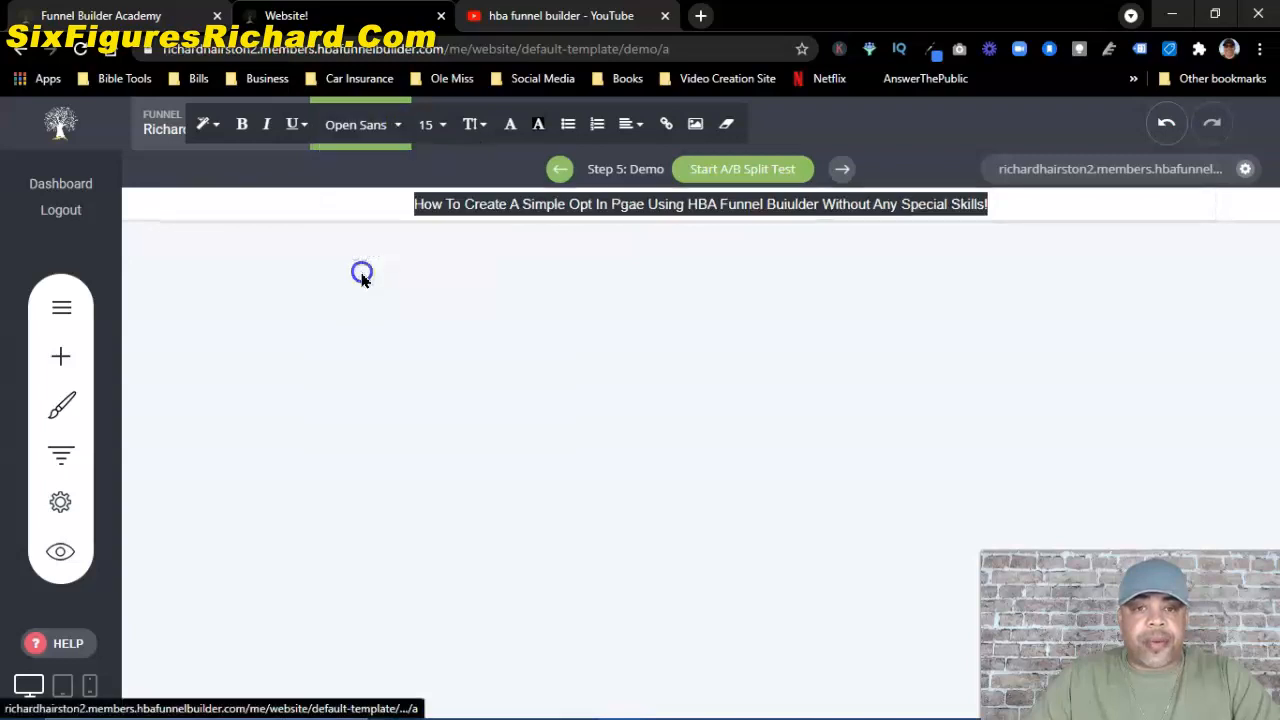
{"action": "left_click", "coordinate": [242, 127]}
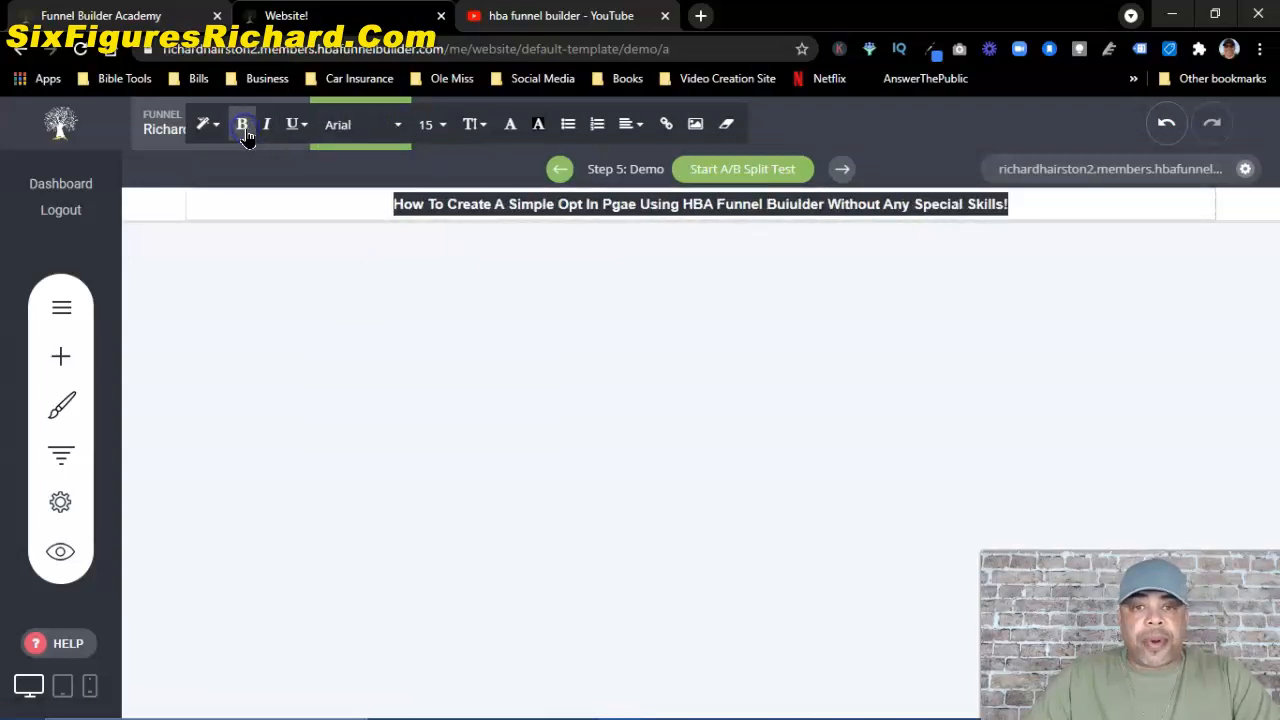
Step: Set the headline's font size to 42 and its line height to 1.2
{"action": "left_click", "coordinate": [440, 130]}
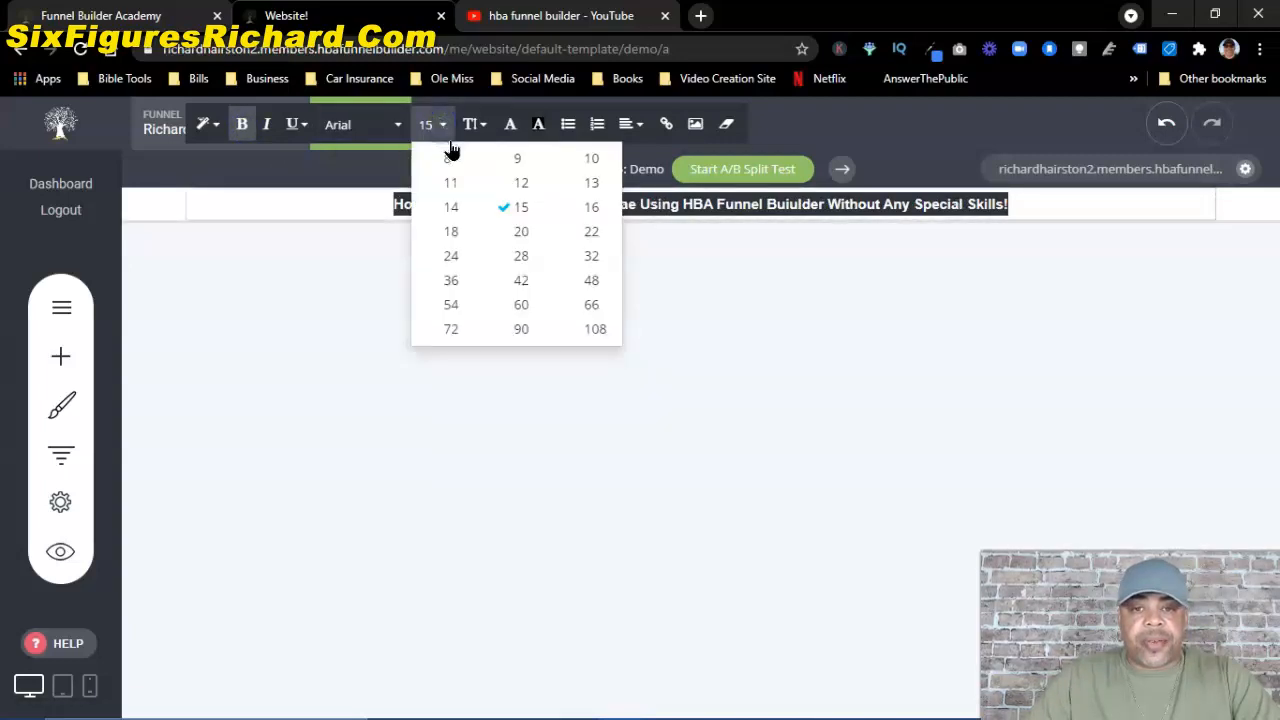
{"action": "left_click", "coordinate": [521, 281]}
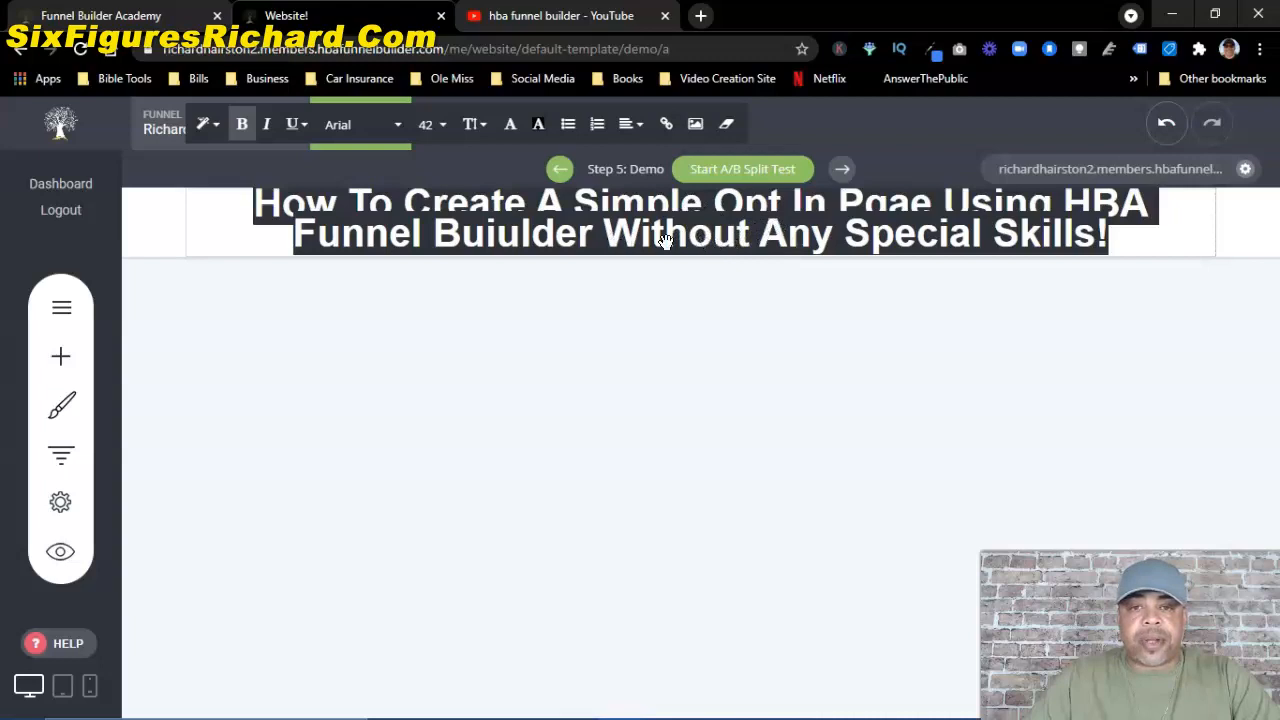
{"action": "left_click", "coordinate": [483, 133]}
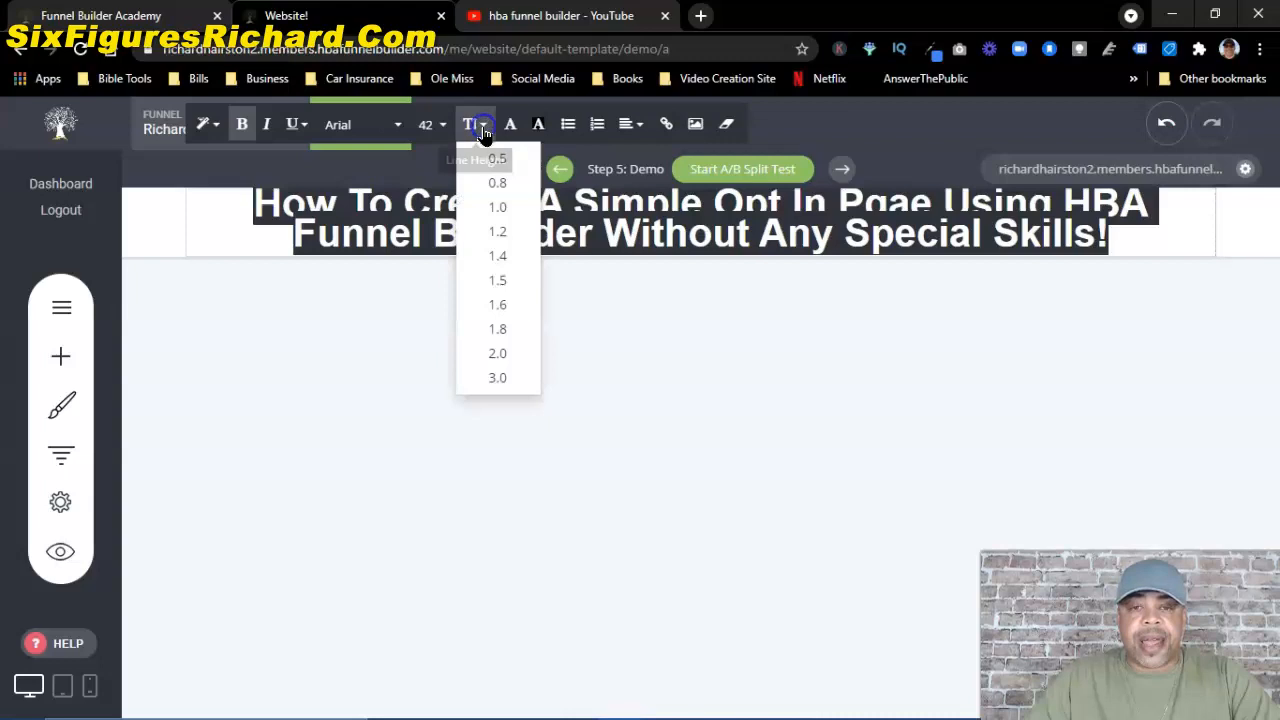
{"action": "left_click", "coordinate": [502, 231]}
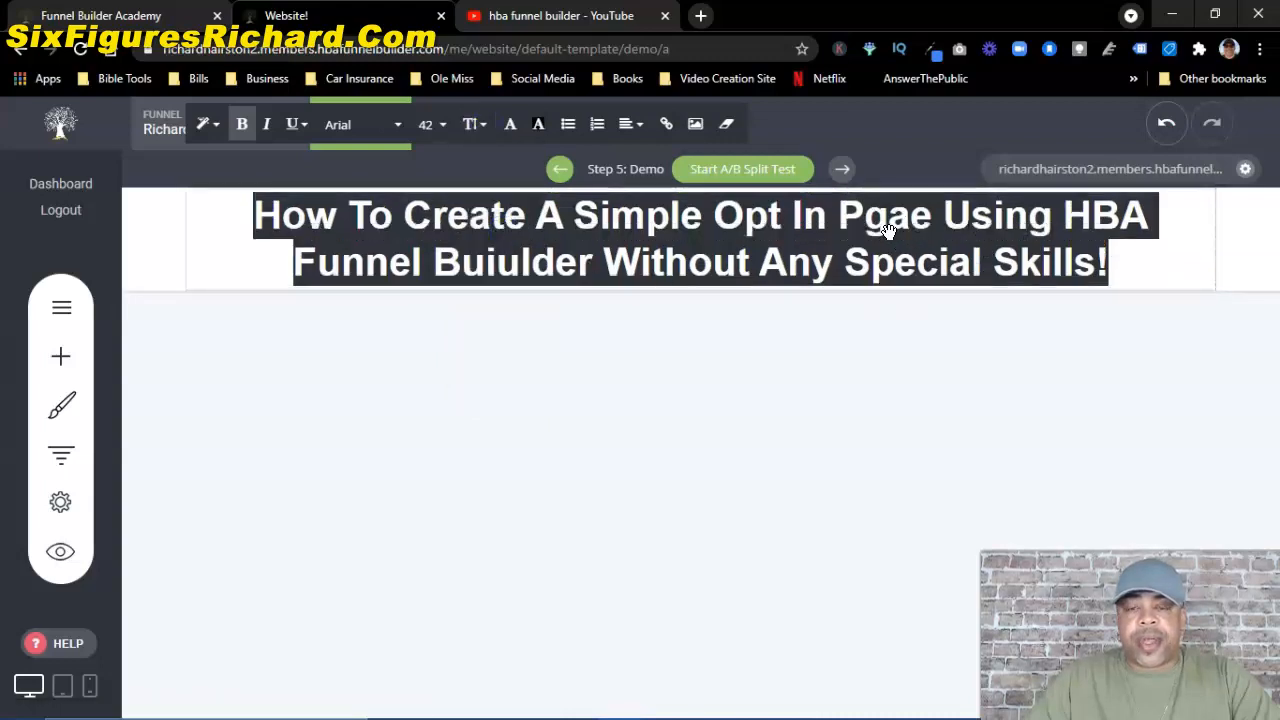
{"action": "left_click", "coordinate": [751, 360]}
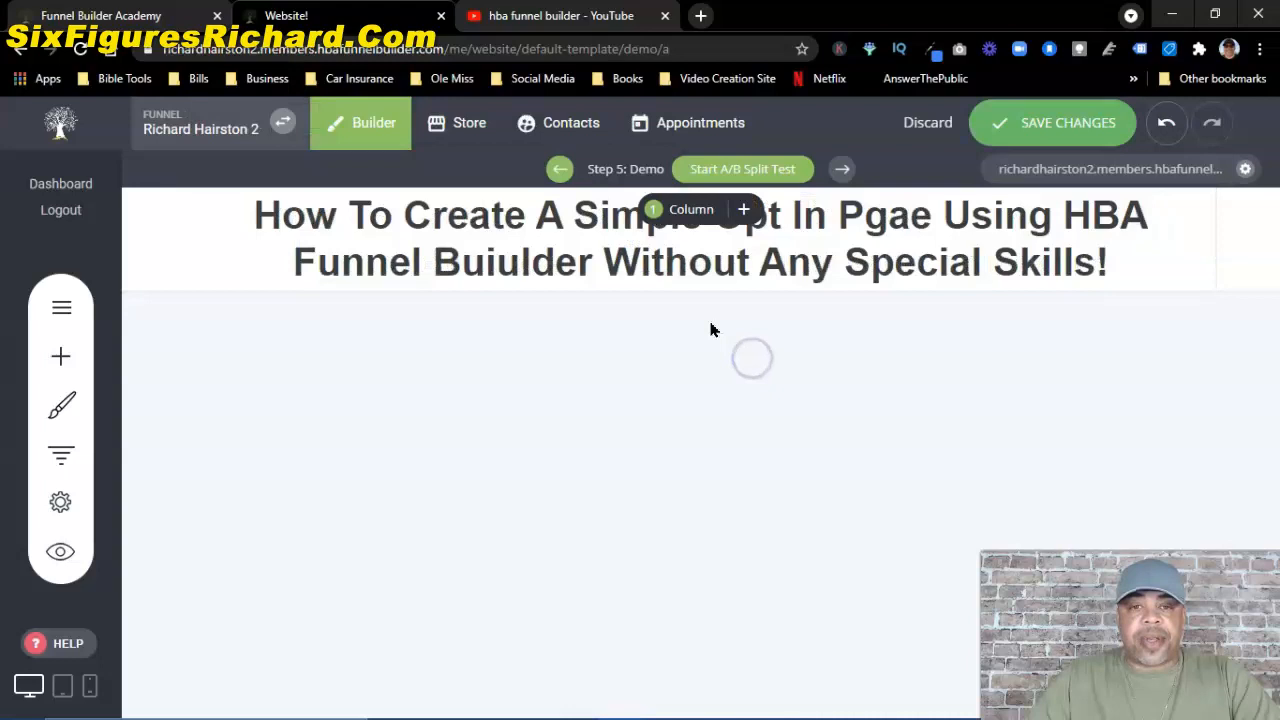
Step: Enlarge the whole headline to font size 54
{"action": "left_click", "coordinate": [1137, 261]}
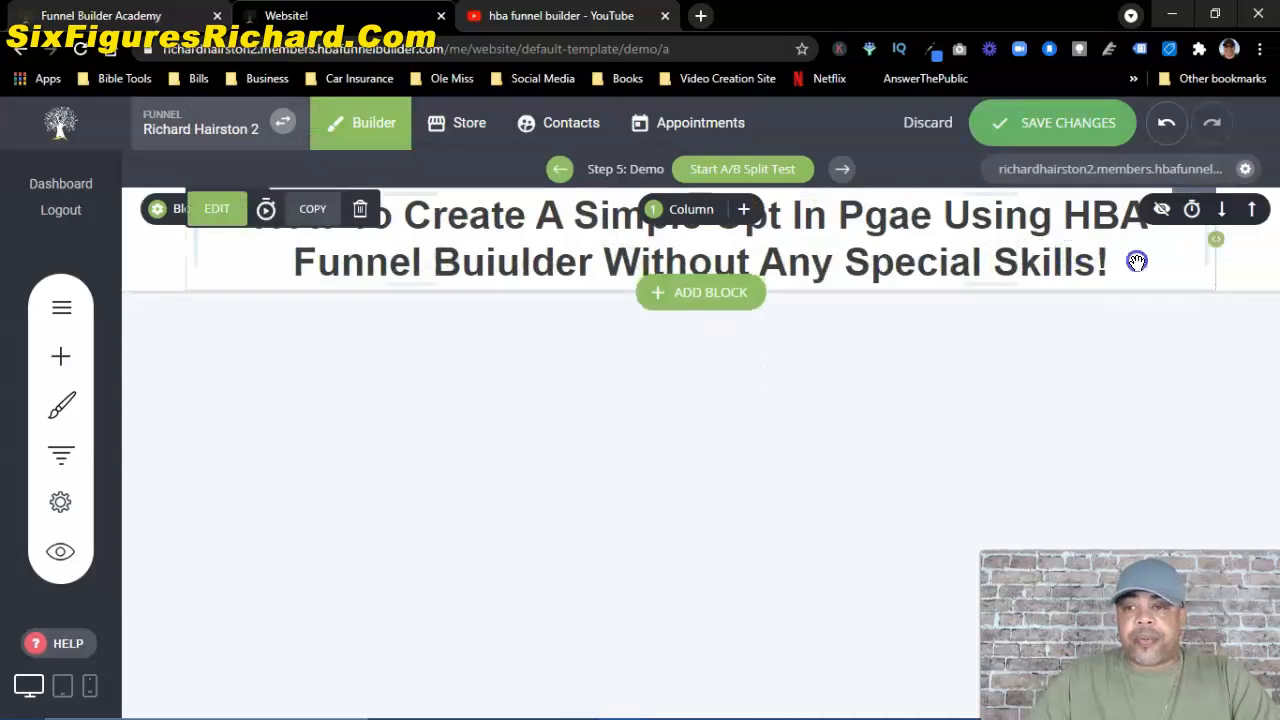
{"action": "left_click_drag", "start_coordinate": [1137, 261], "coordinate": [255, 218]}
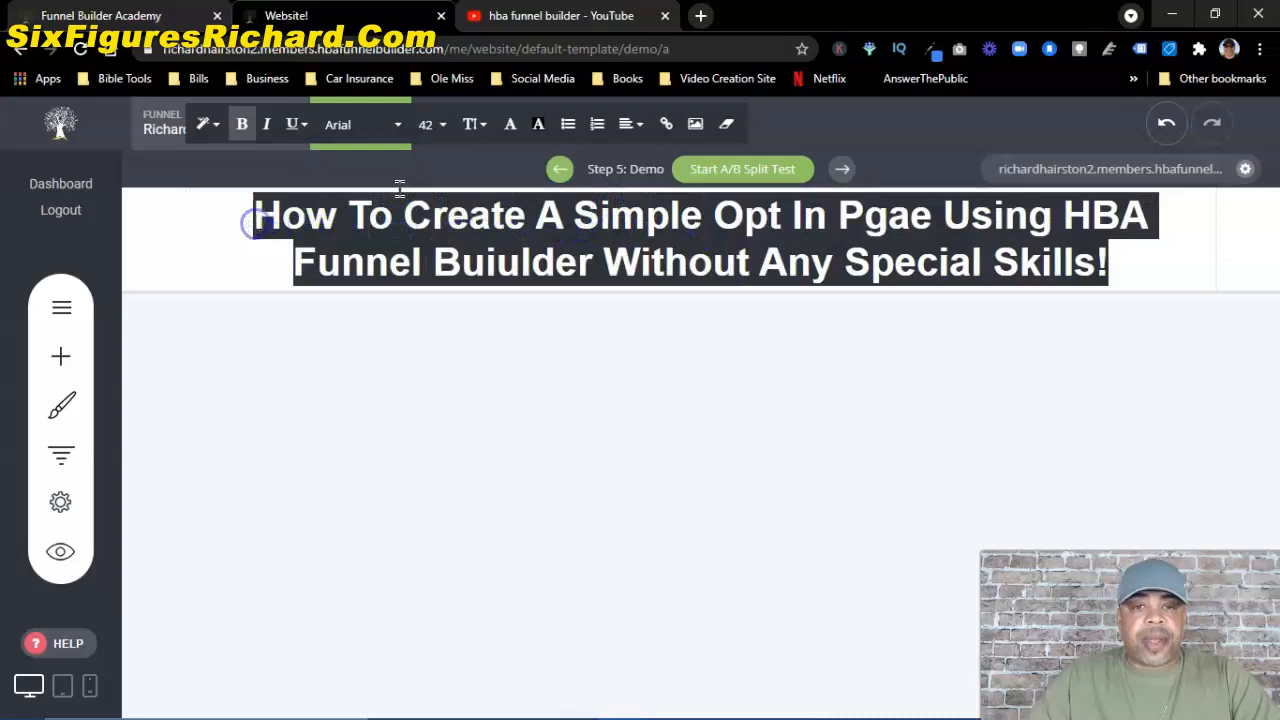
{"action": "left_click", "coordinate": [445, 125]}
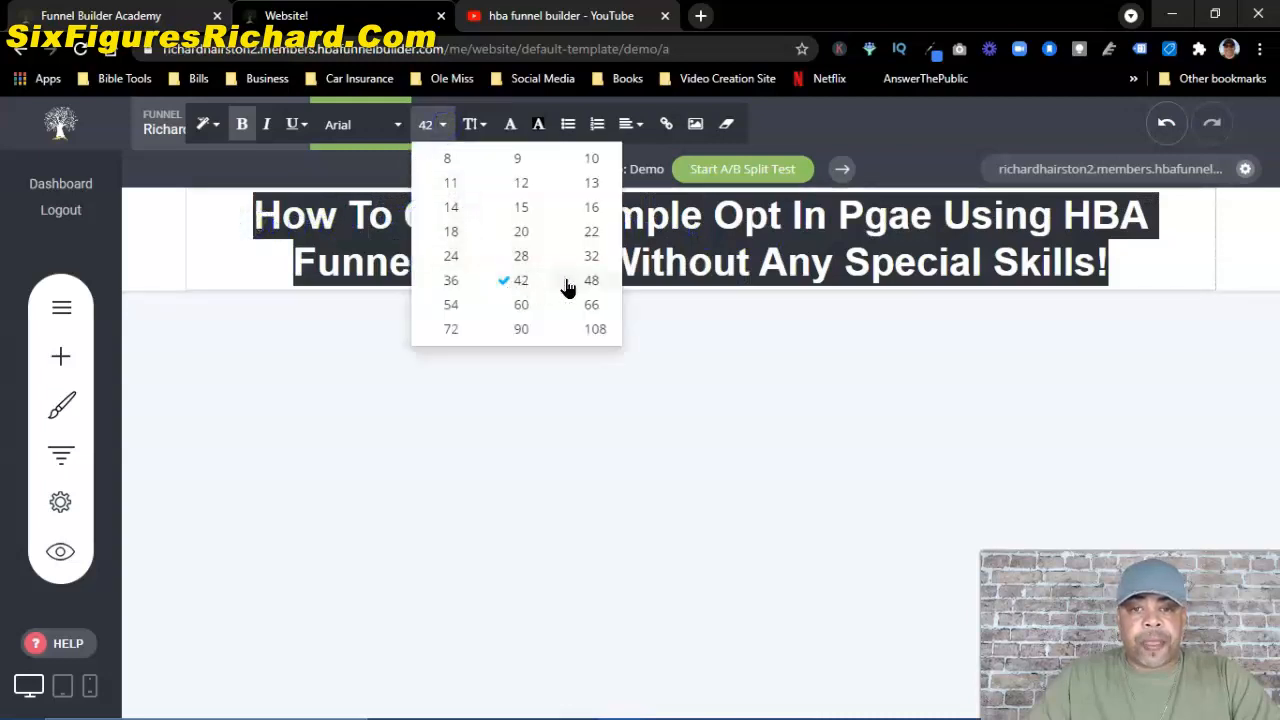
{"action": "left_click", "coordinate": [456, 305]}
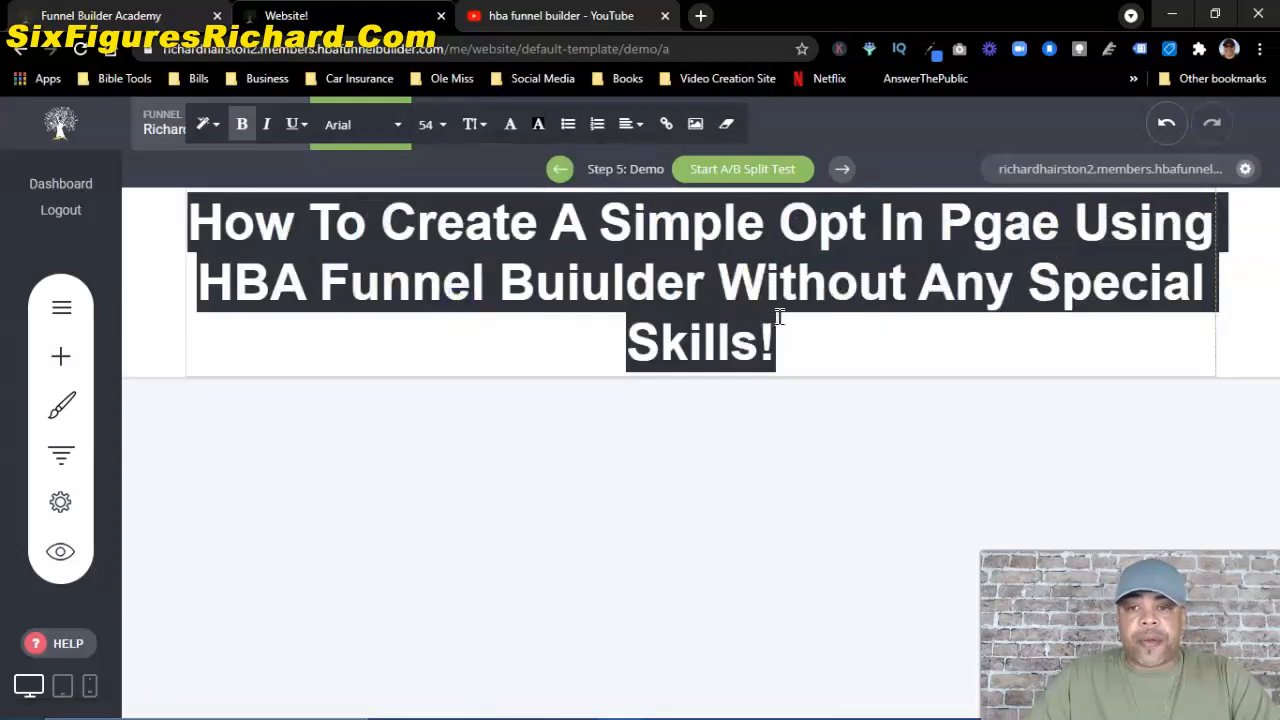
{"action": "left_click", "coordinate": [878, 337]}
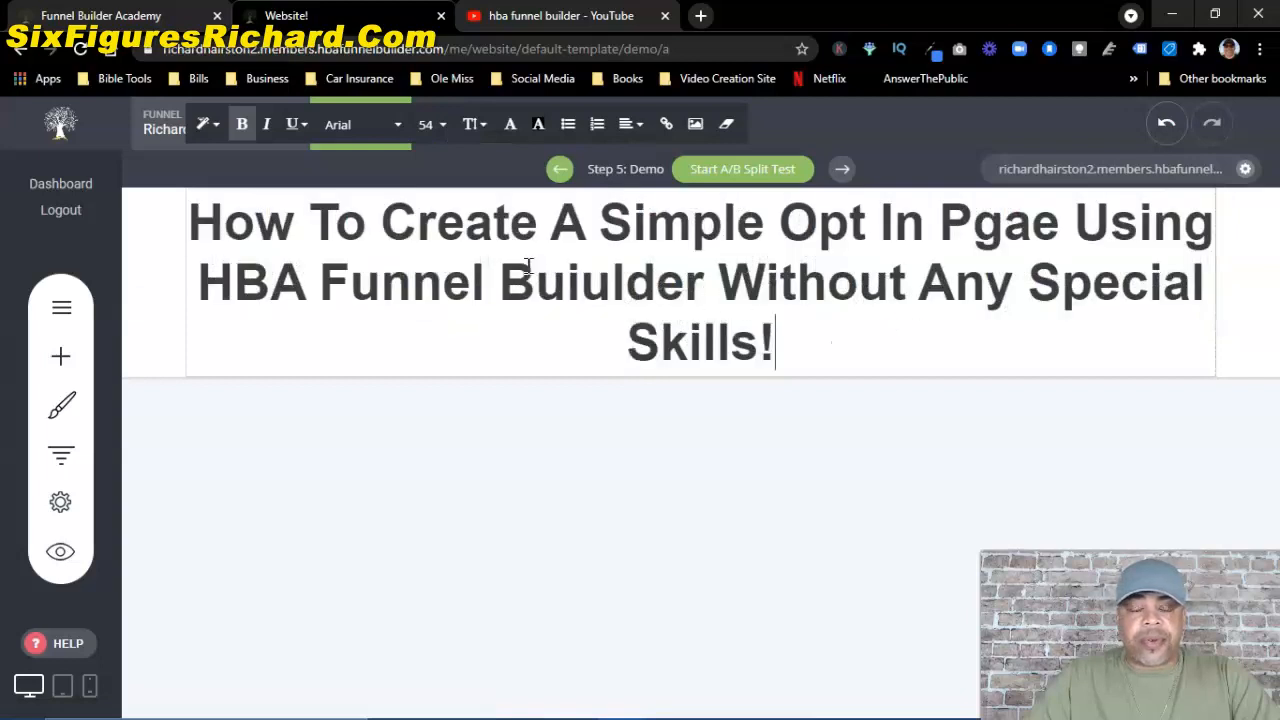
{"action": "left_click", "coordinate": [1128, 502]}
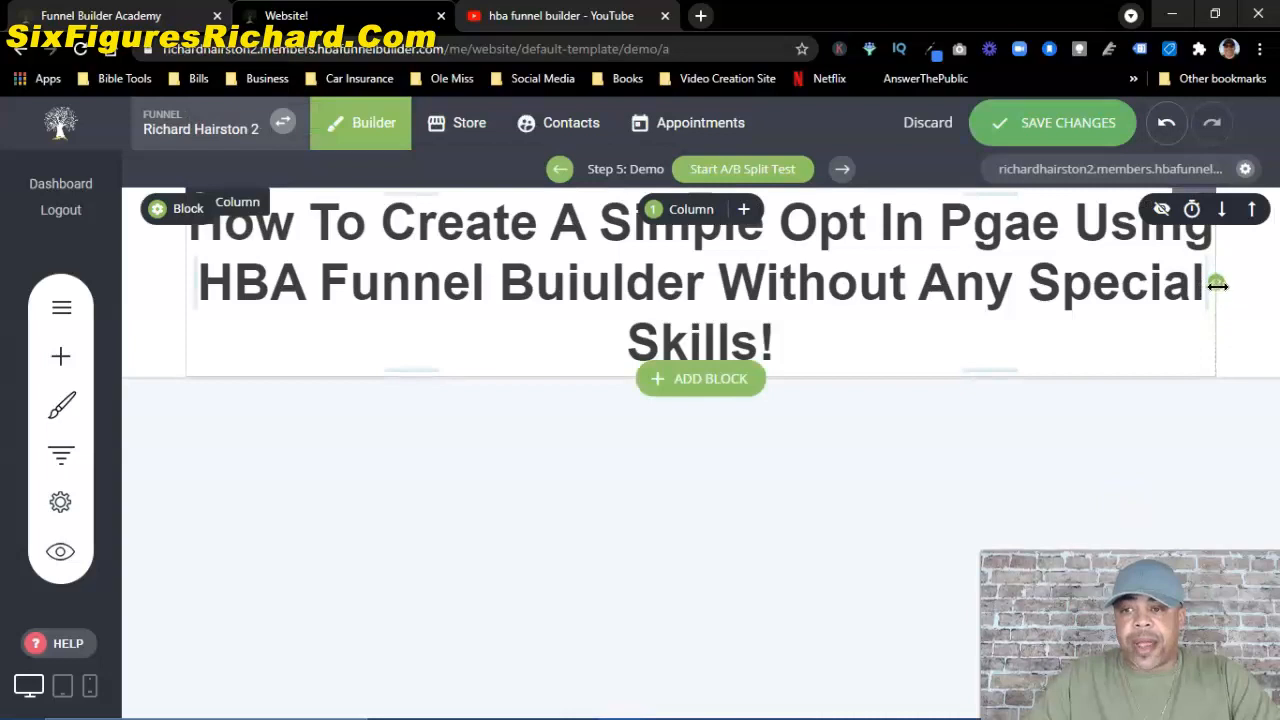
Step: Narrow the headline's text box so its lines rewrap within the column, and add some space above it
{"action": "left_click_drag", "start_coordinate": [1217, 284], "coordinate": [1020, 290]}
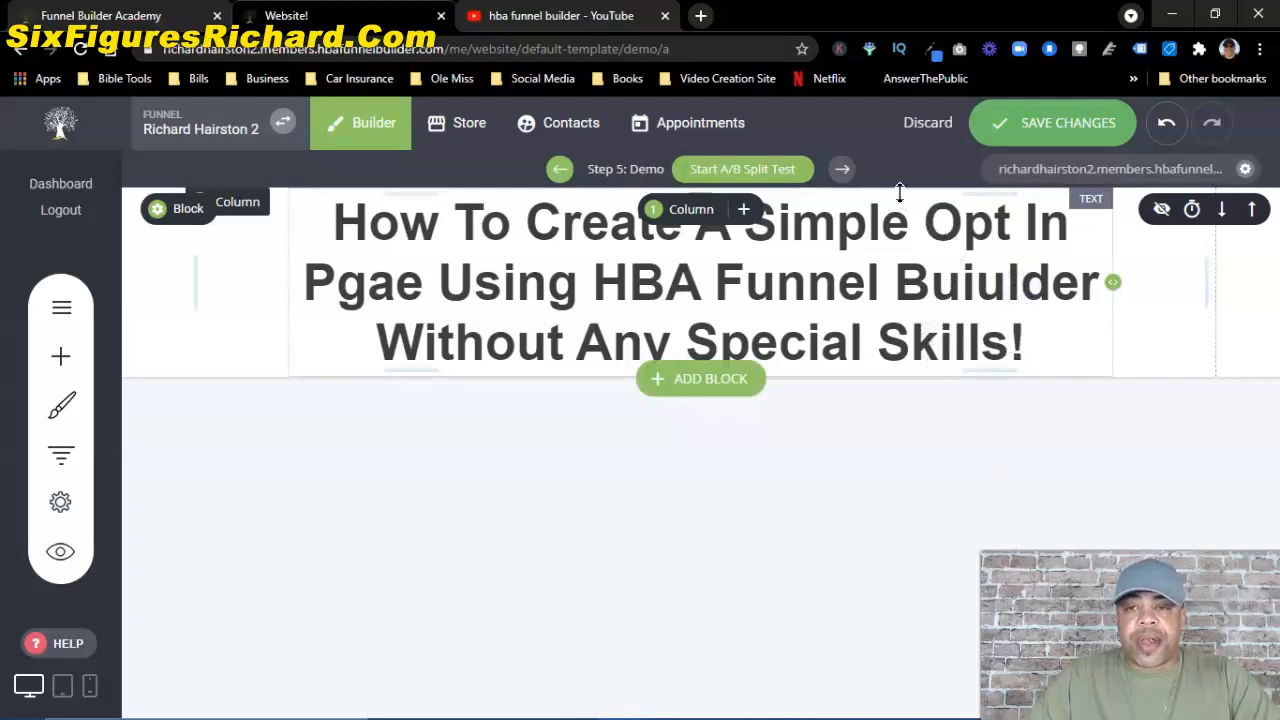
{"action": "left_click_drag", "start_coordinate": [978, 194], "coordinate": [976, 236]}
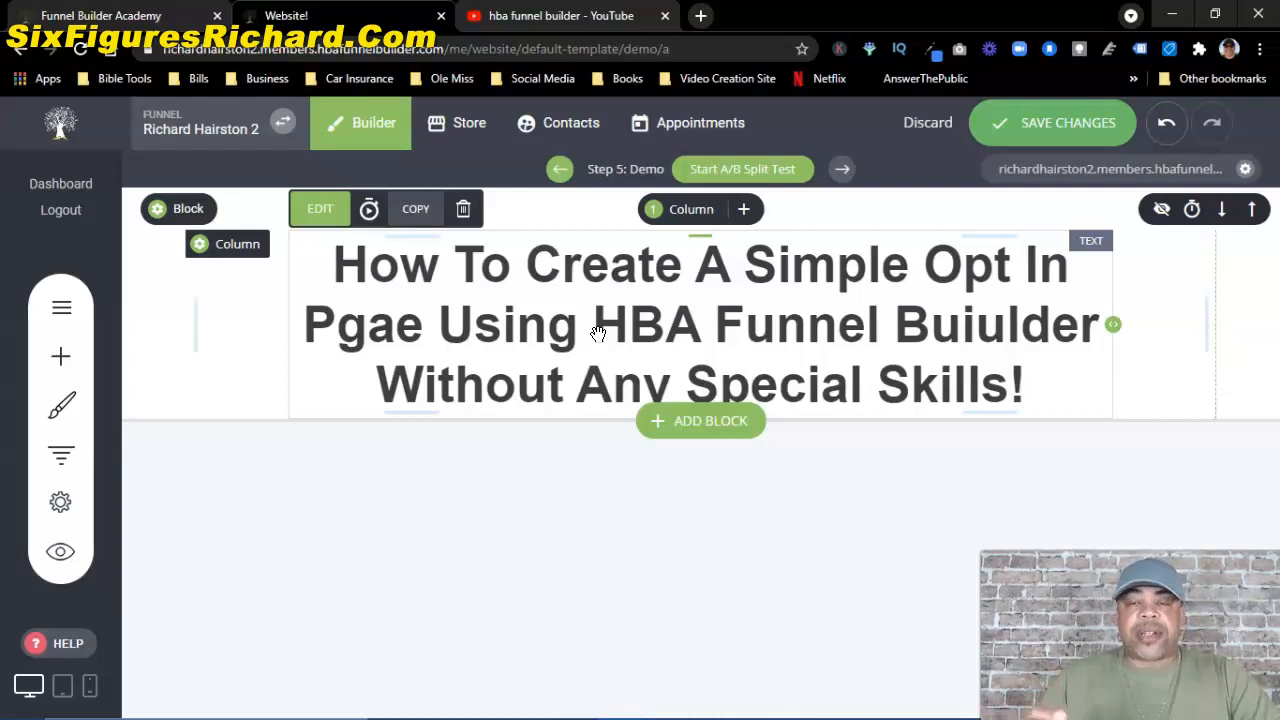
Step: Change the text color of the entire headline to black (000000)
{"action": "left_click", "coordinate": [1043, 377]}
{"action": "left_click_drag", "start_coordinate": [1028, 388], "coordinate": [297, 276]}
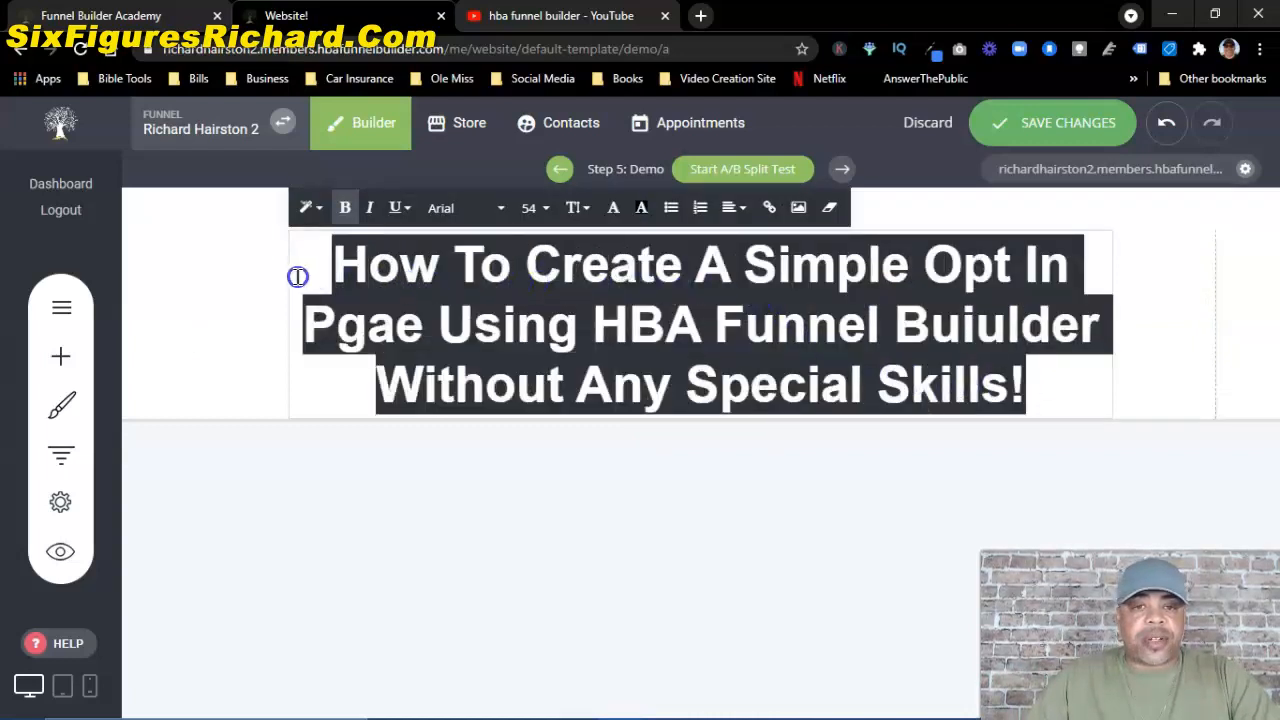
{"action": "left_click", "coordinate": [614, 210]}
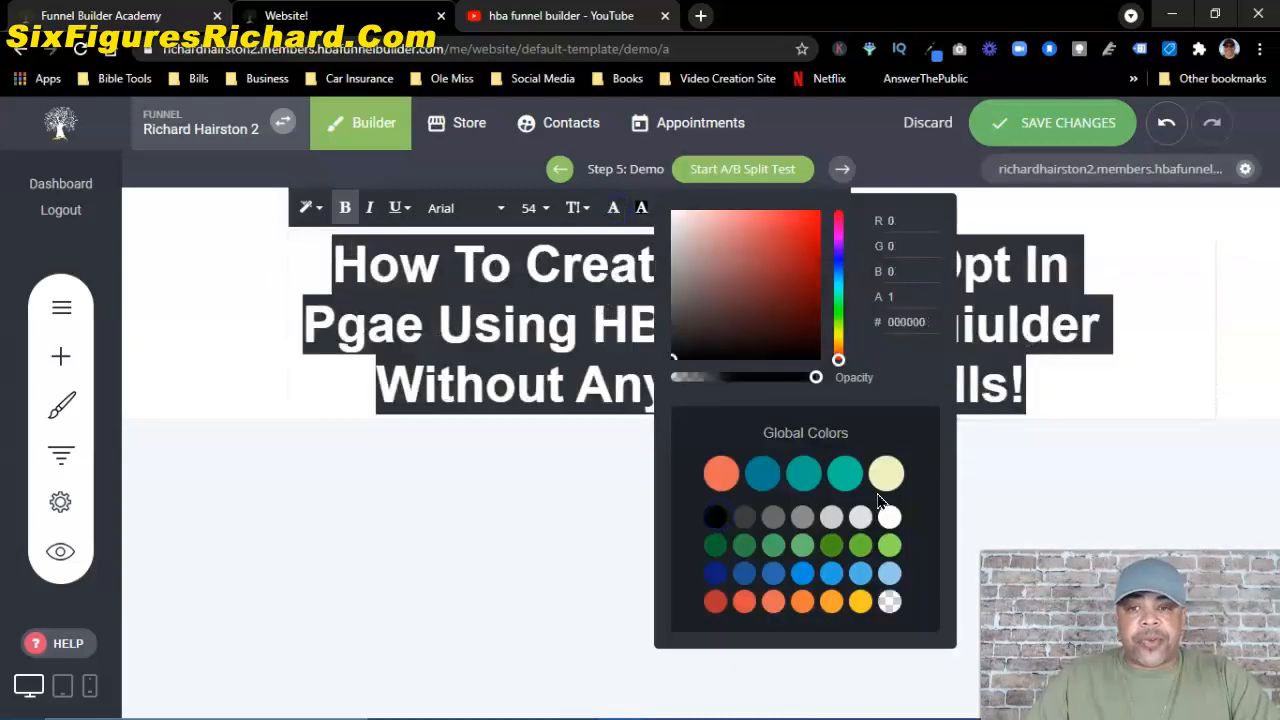
{"action": "left_click", "coordinate": [1064, 424]}
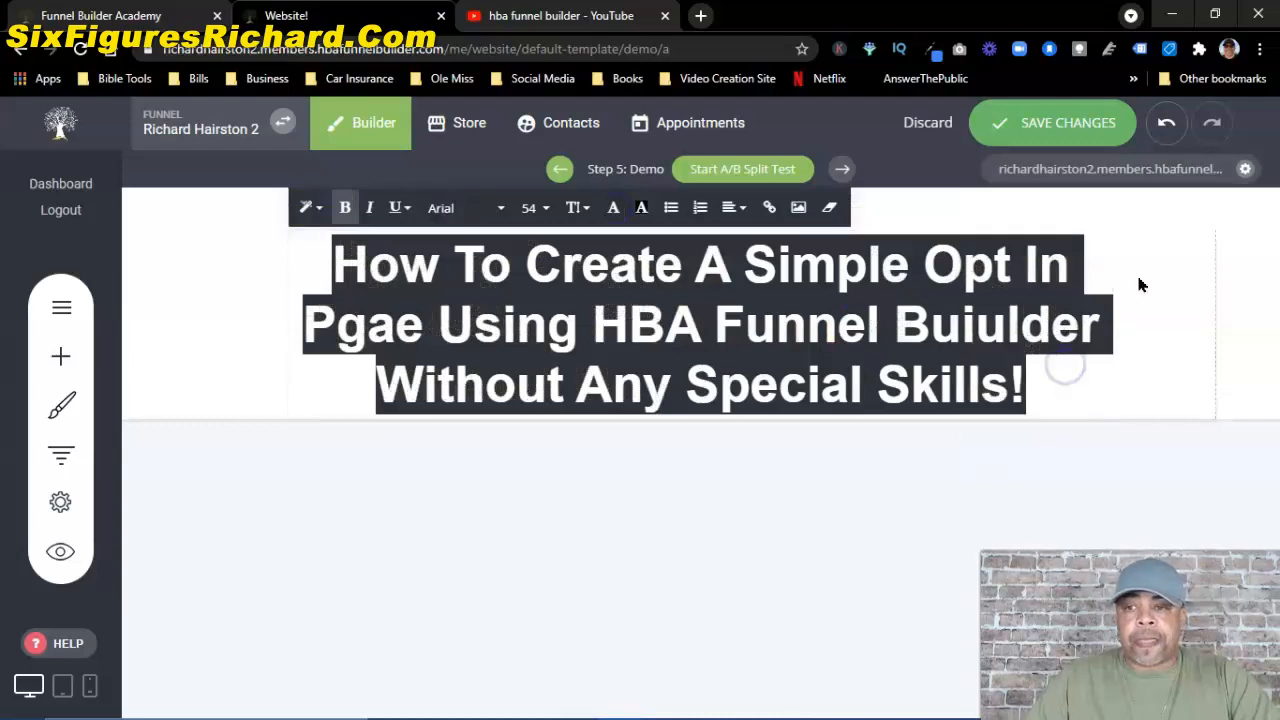
{"action": "left_click", "coordinate": [1138, 285]}
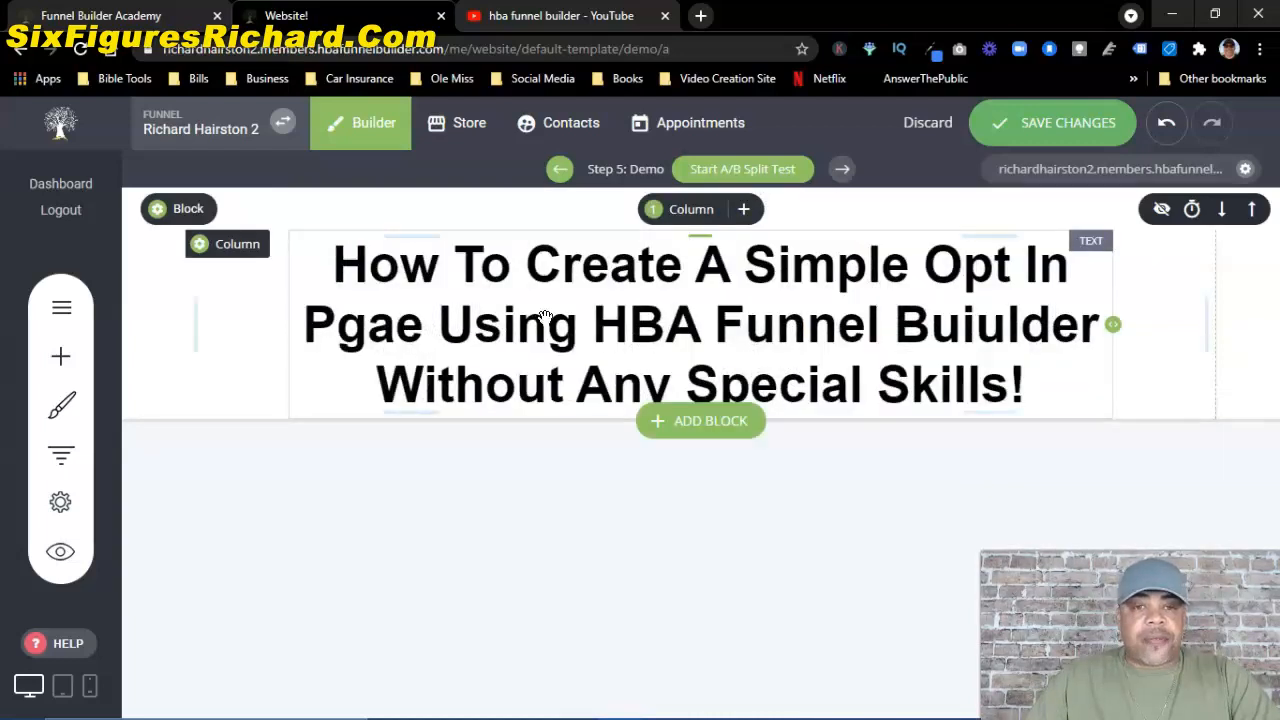
Step: Set the headline block's background color to the pale yellow global color
{"action": "left_click", "coordinate": [157, 214]}
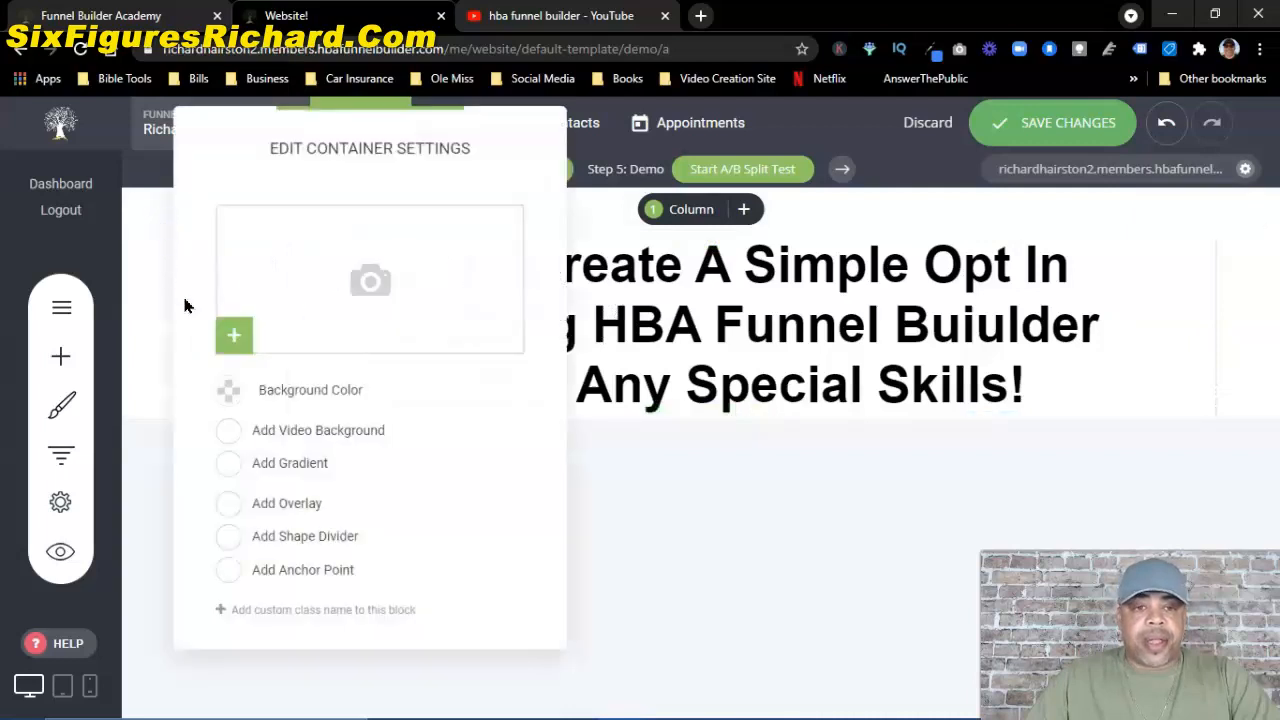
{"action": "left_click", "coordinate": [231, 392]}
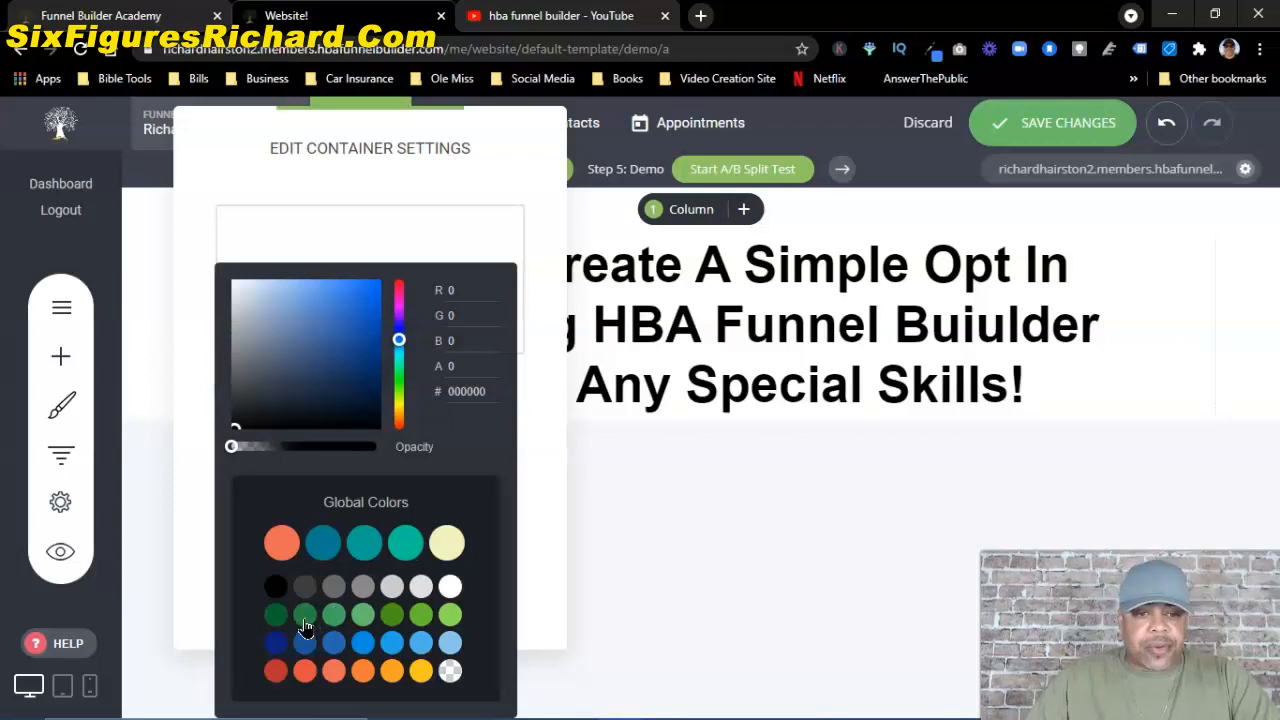
{"action": "left_click", "coordinate": [277, 615]}
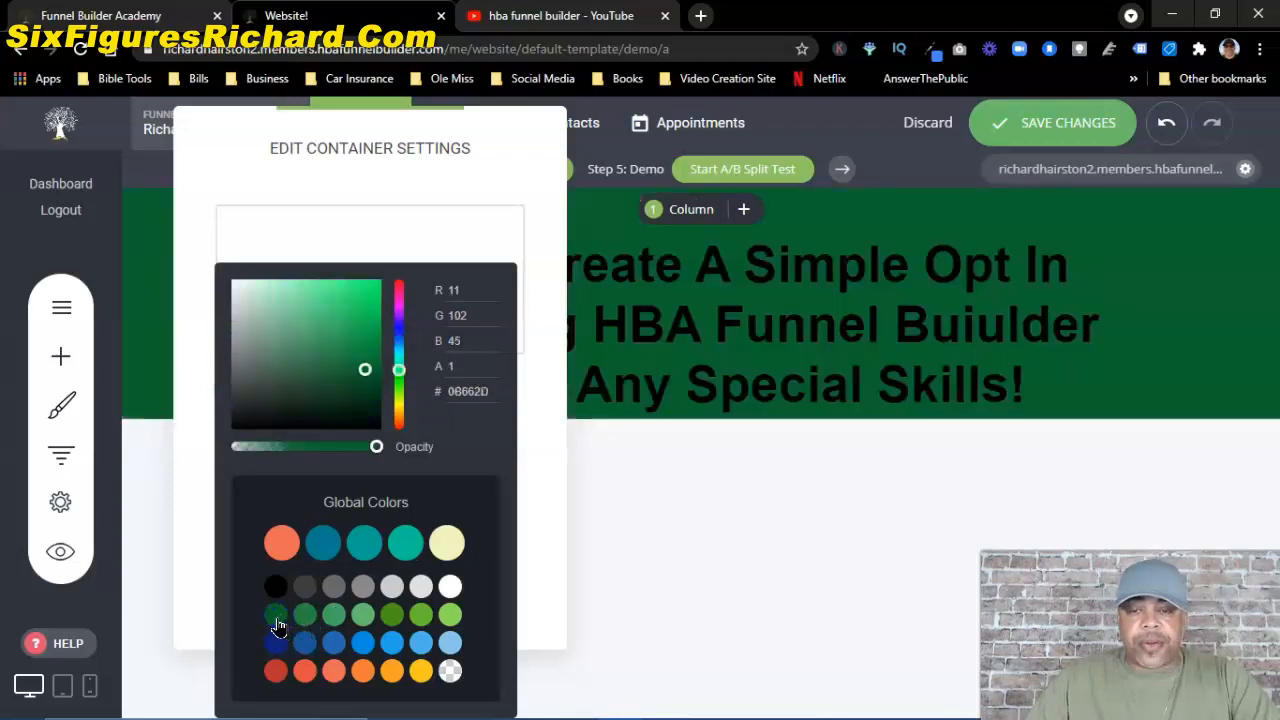
{"action": "left_click", "coordinate": [281, 542]}
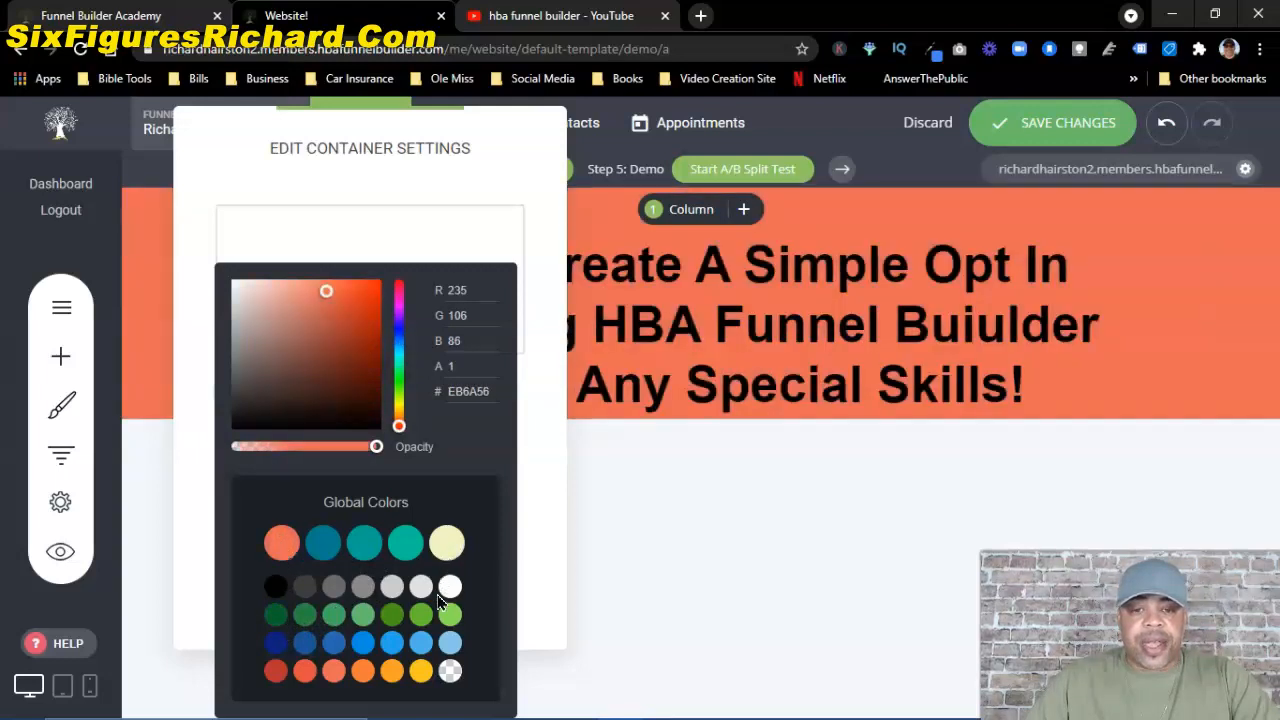
{"action": "left_click", "coordinate": [422, 645]}
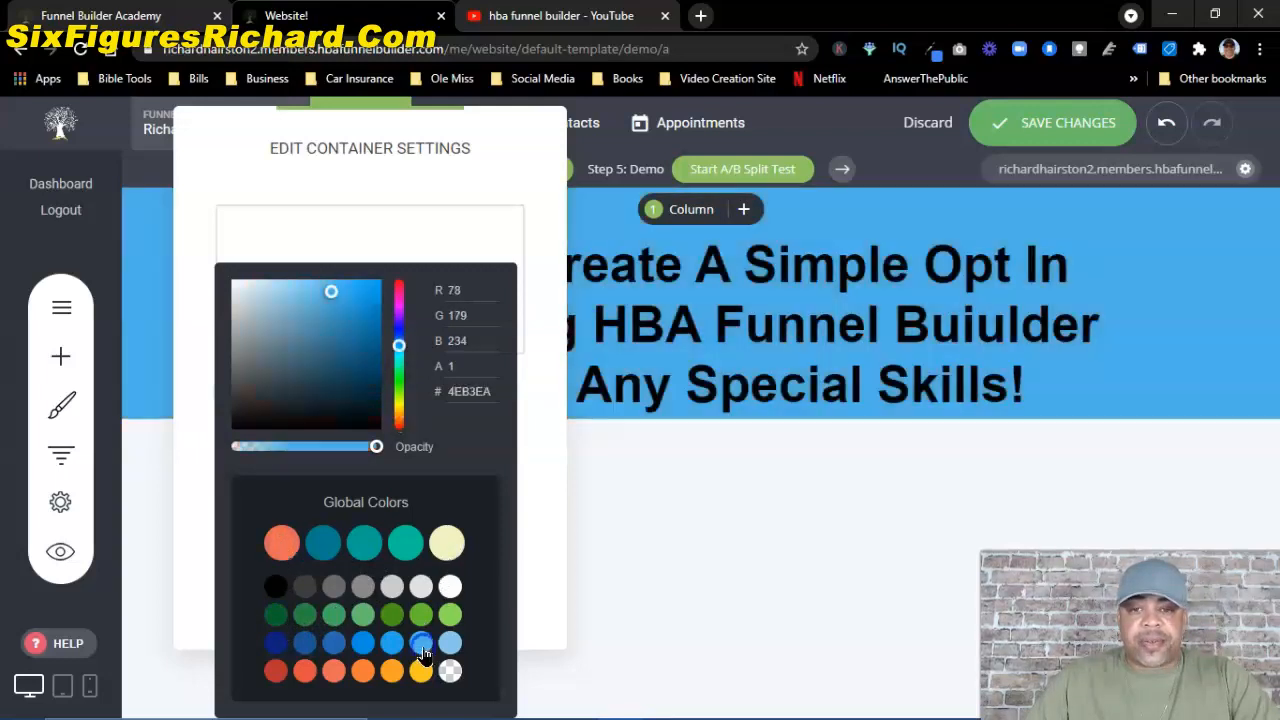
{"action": "left_click", "coordinate": [450, 545]}
{"action": "left_click", "coordinate": [1063, 371]}
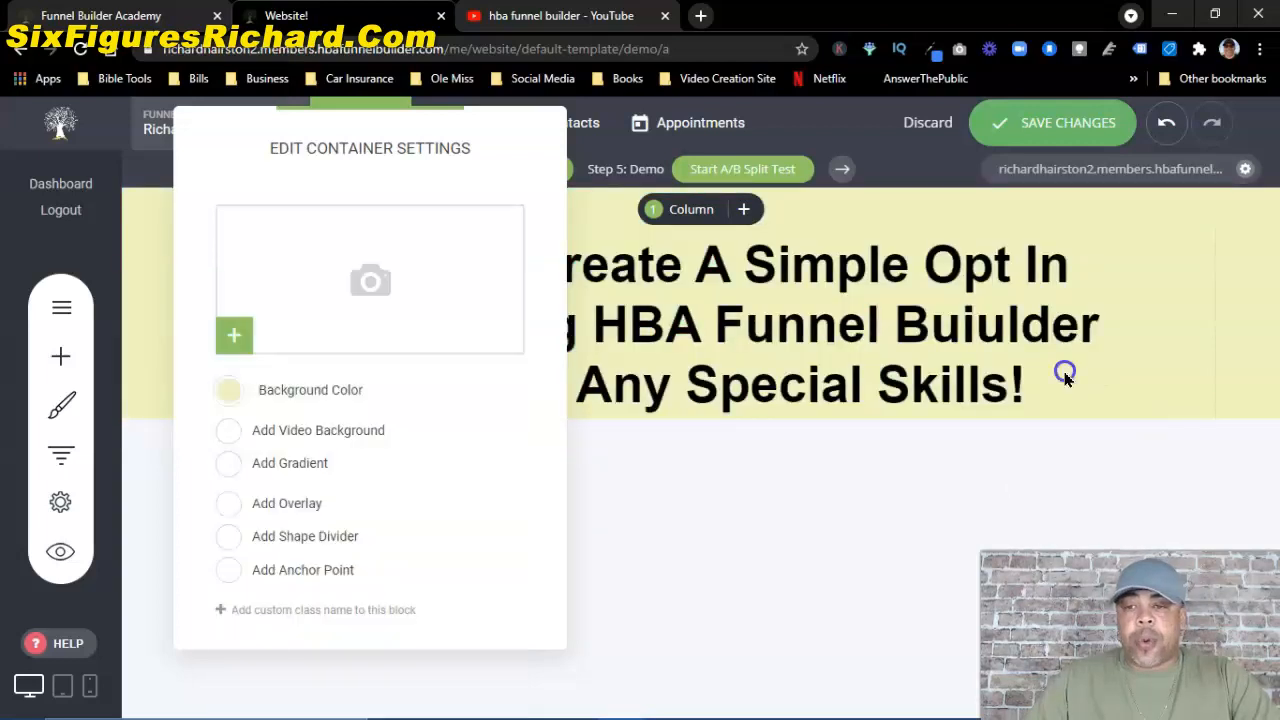
{"action": "left_click", "coordinate": [1065, 372]}
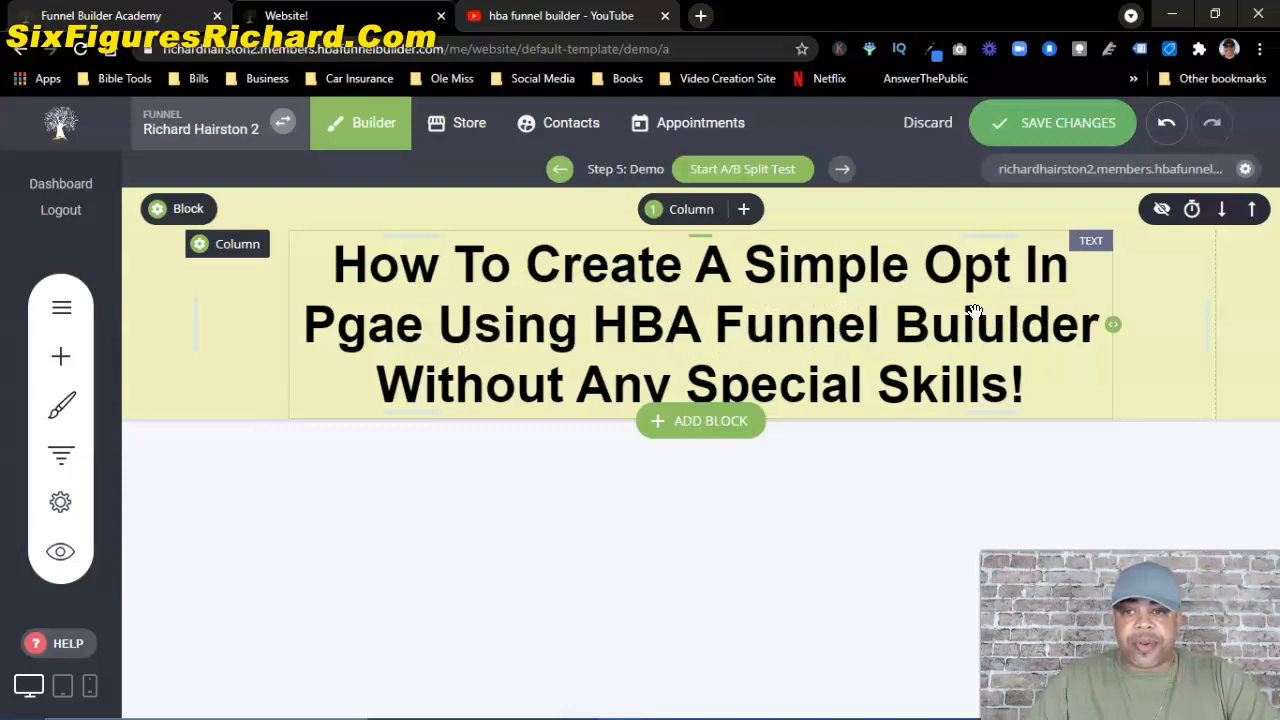
Step: Color the headline words "Simple Opt In Pgae" red (B8312F)
{"action": "left_click", "coordinate": [837, 312]}
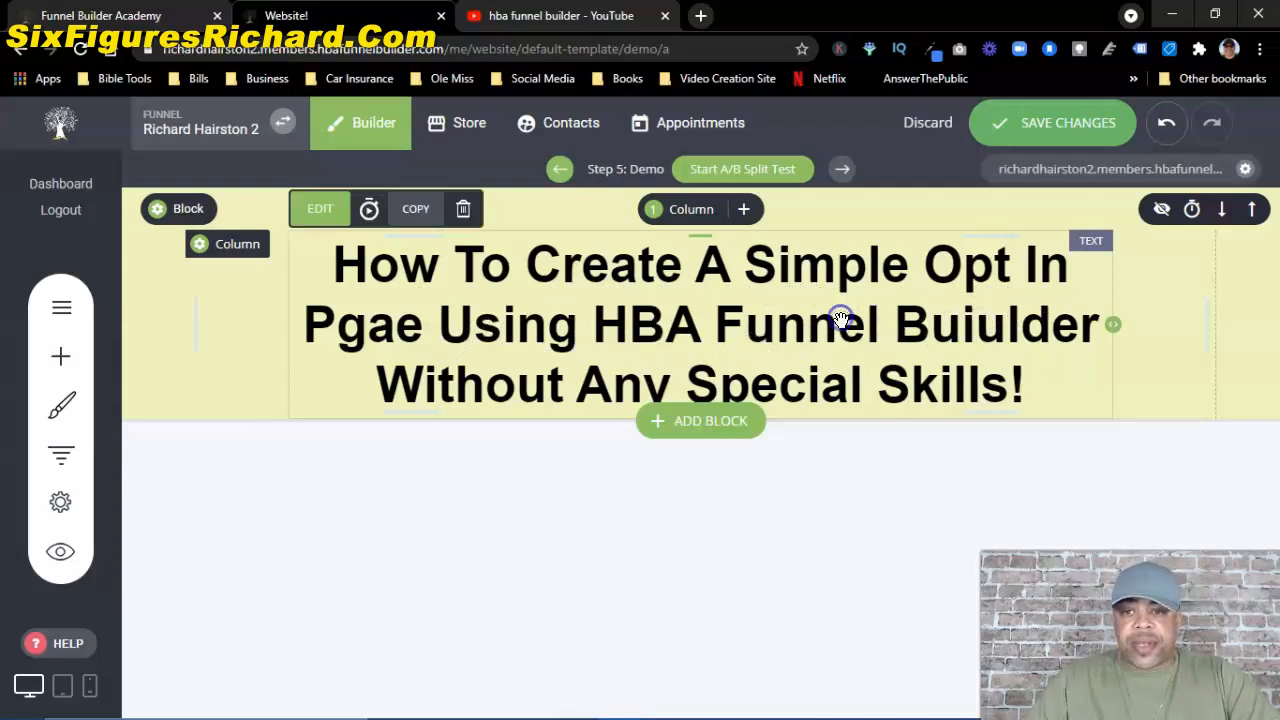
{"action": "left_click", "coordinate": [1012, 280]}
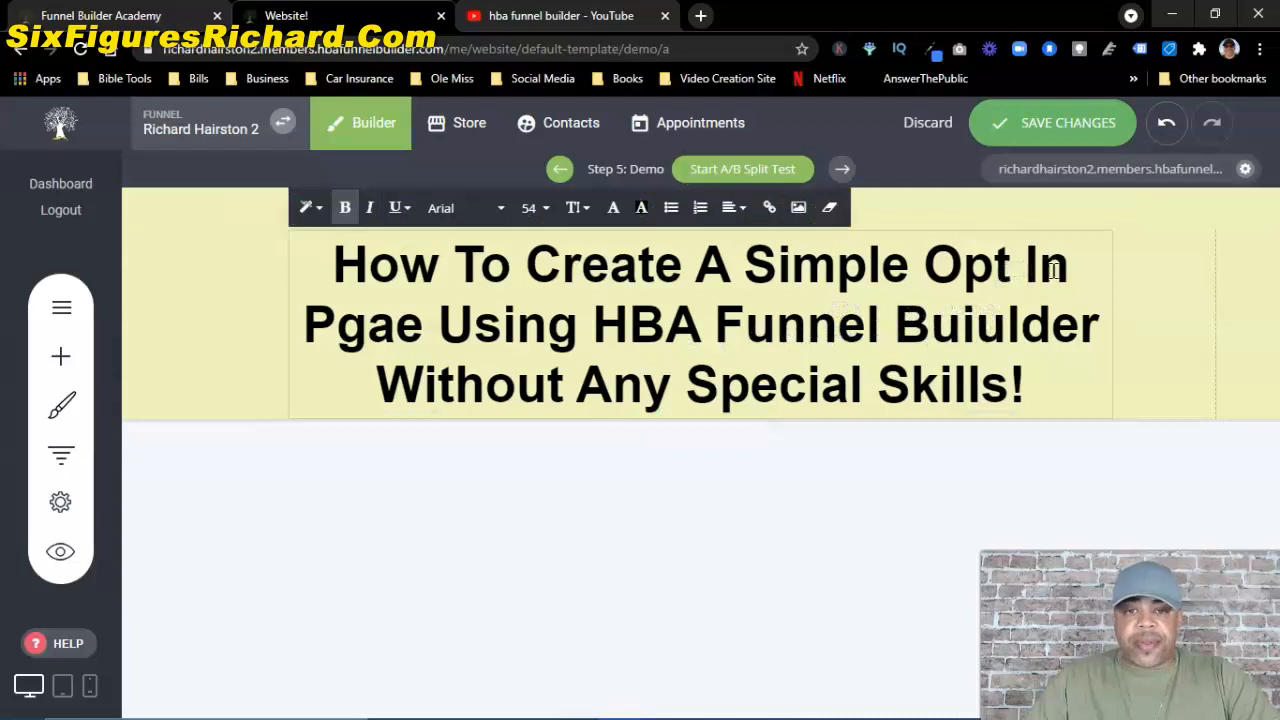
{"action": "left_click_drag", "start_coordinate": [757, 265], "coordinate": [427, 325]}
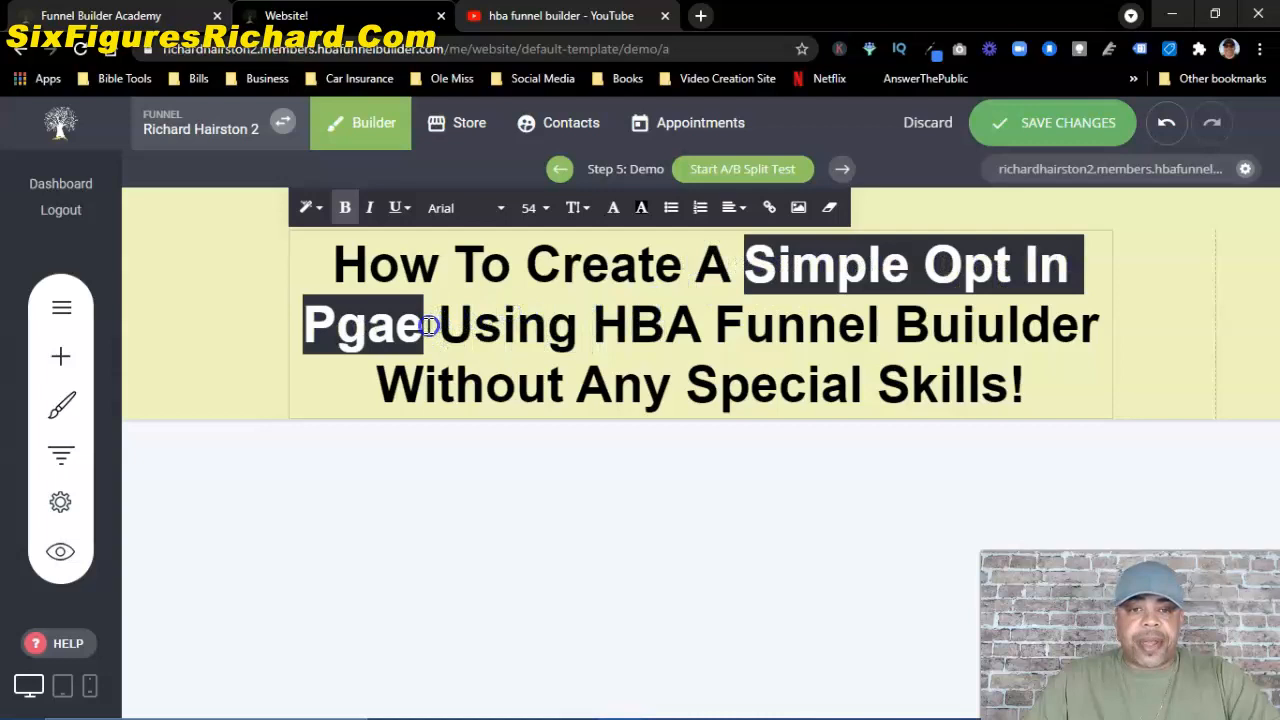
{"action": "left_click", "coordinate": [613, 207]}
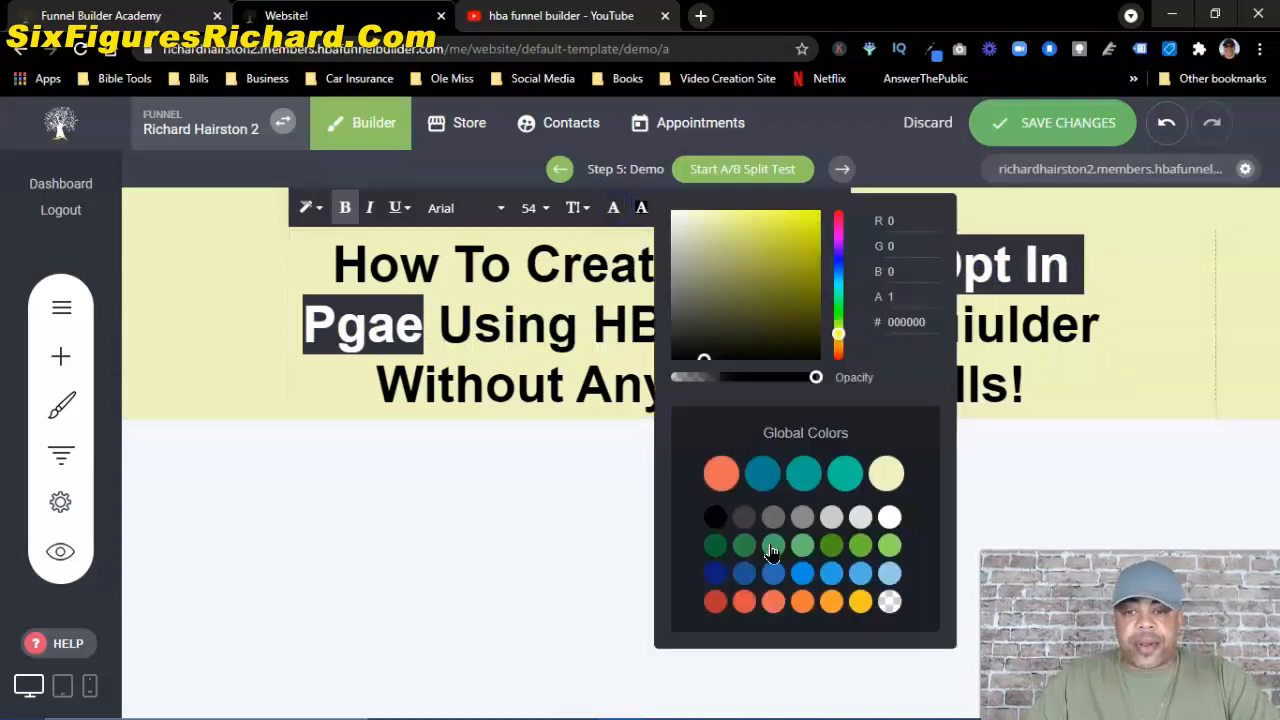
{"action": "left_click", "coordinate": [715, 601]}
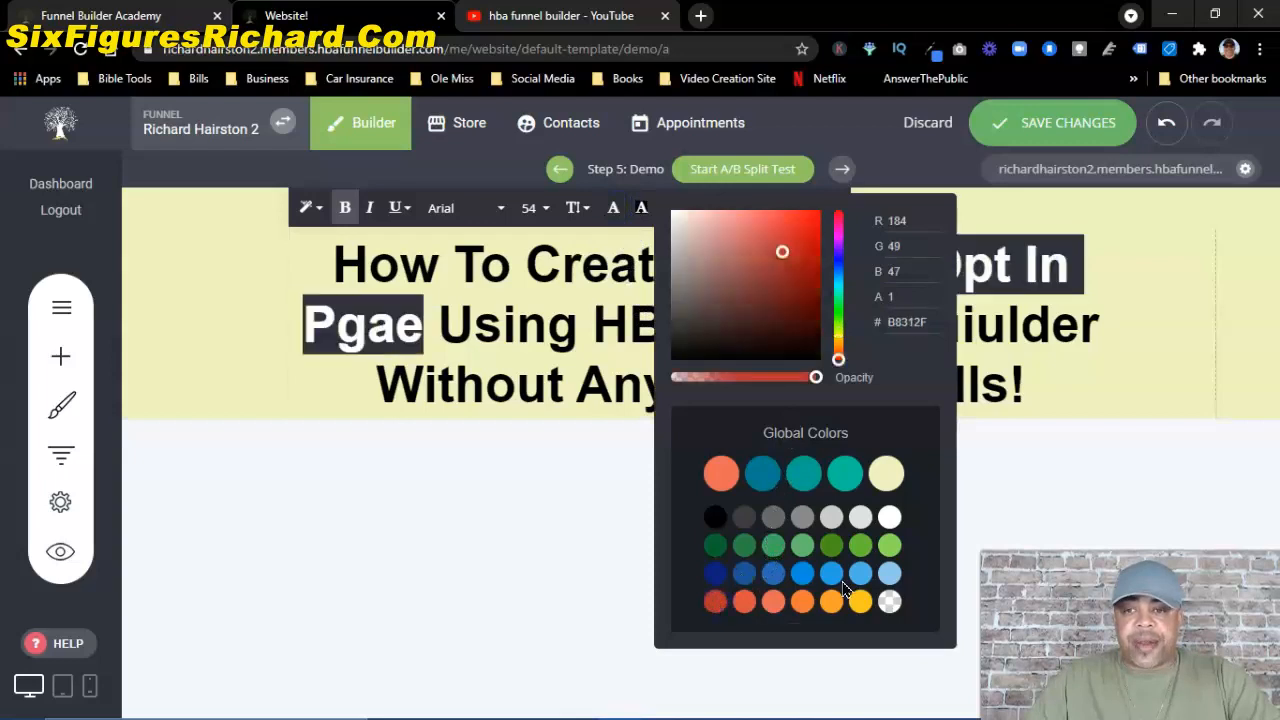
{"action": "left_click", "coordinate": [1143, 326]}
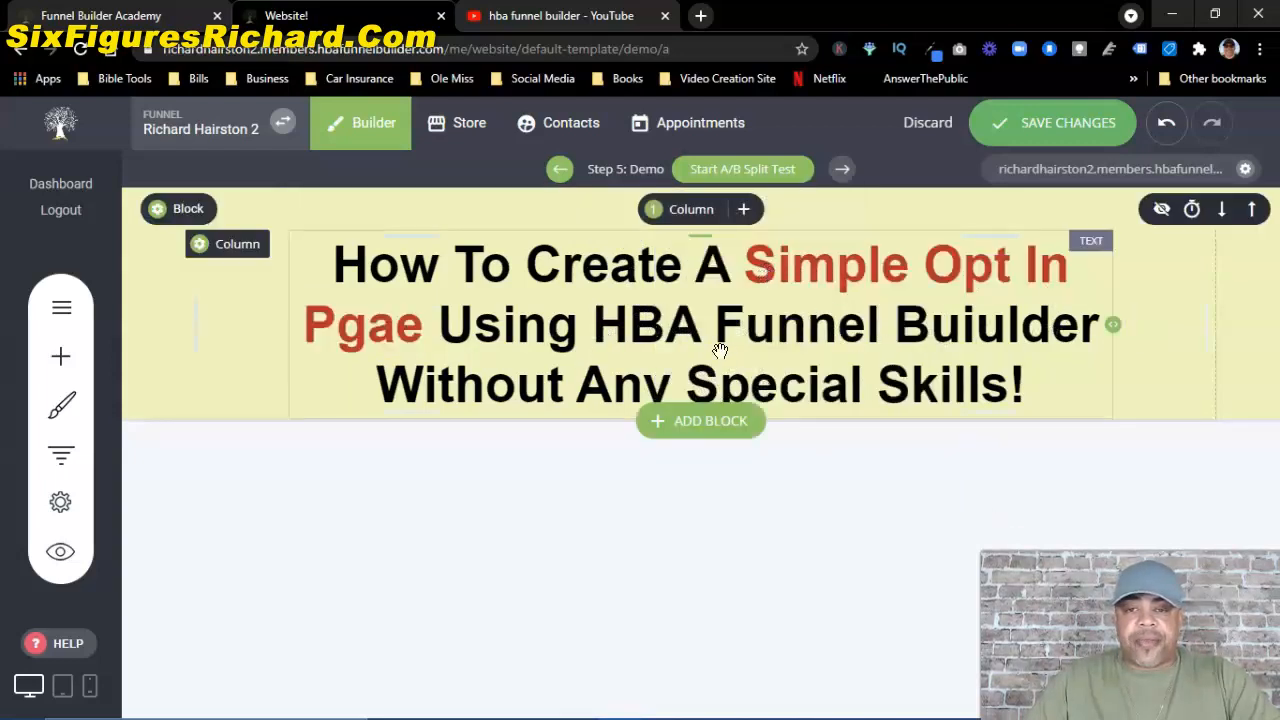
Step: Browse the ready-made block templates for a new block, covering the Hero, Services, Call To Action, Image & Text and Texts categories
{"action": "mouse_move", "coordinate": [1029, 374]}
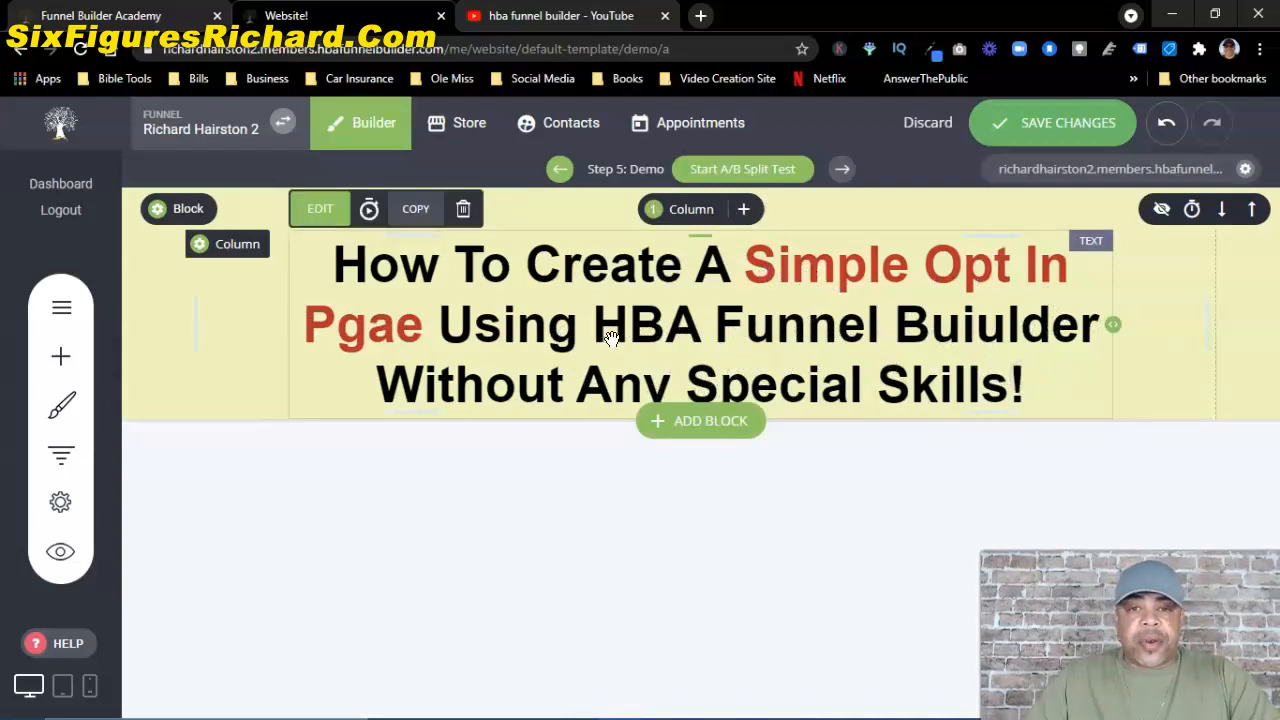
{"action": "left_click", "coordinate": [704, 424]}
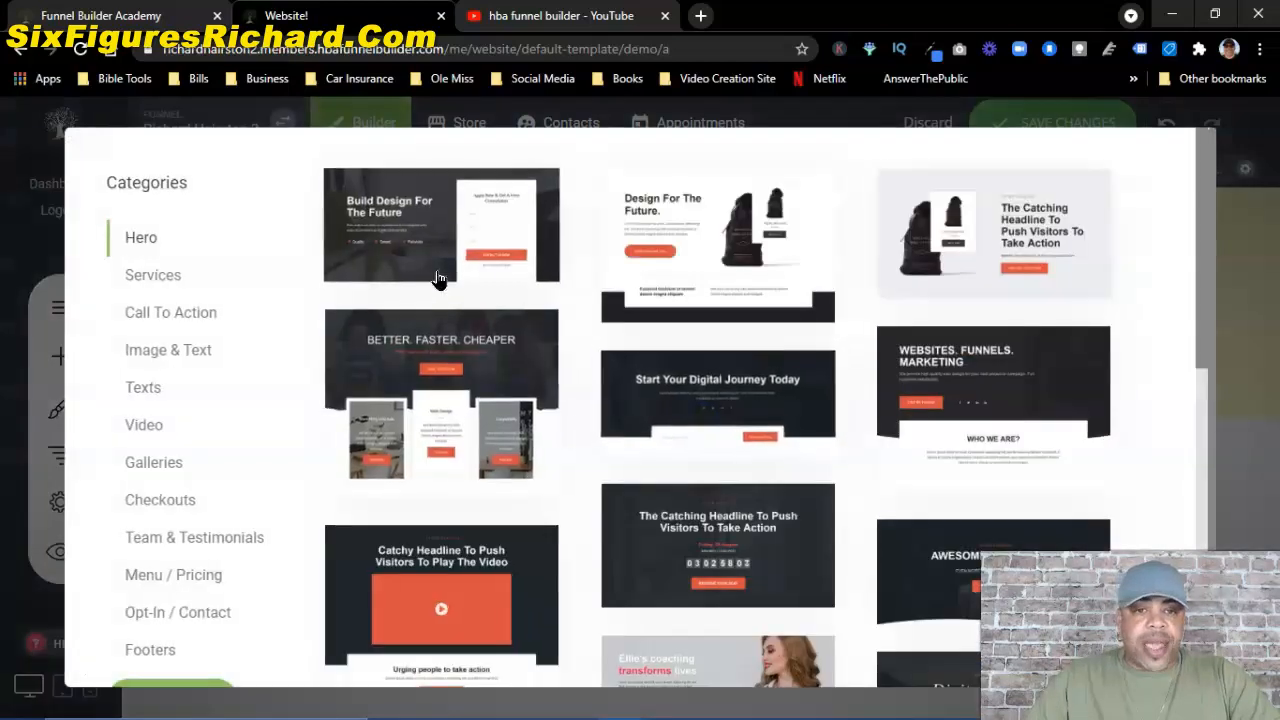
{"action": "scroll", "coordinate": [695, 350], "scroll_direction": "down", "scroll_amount": 4}
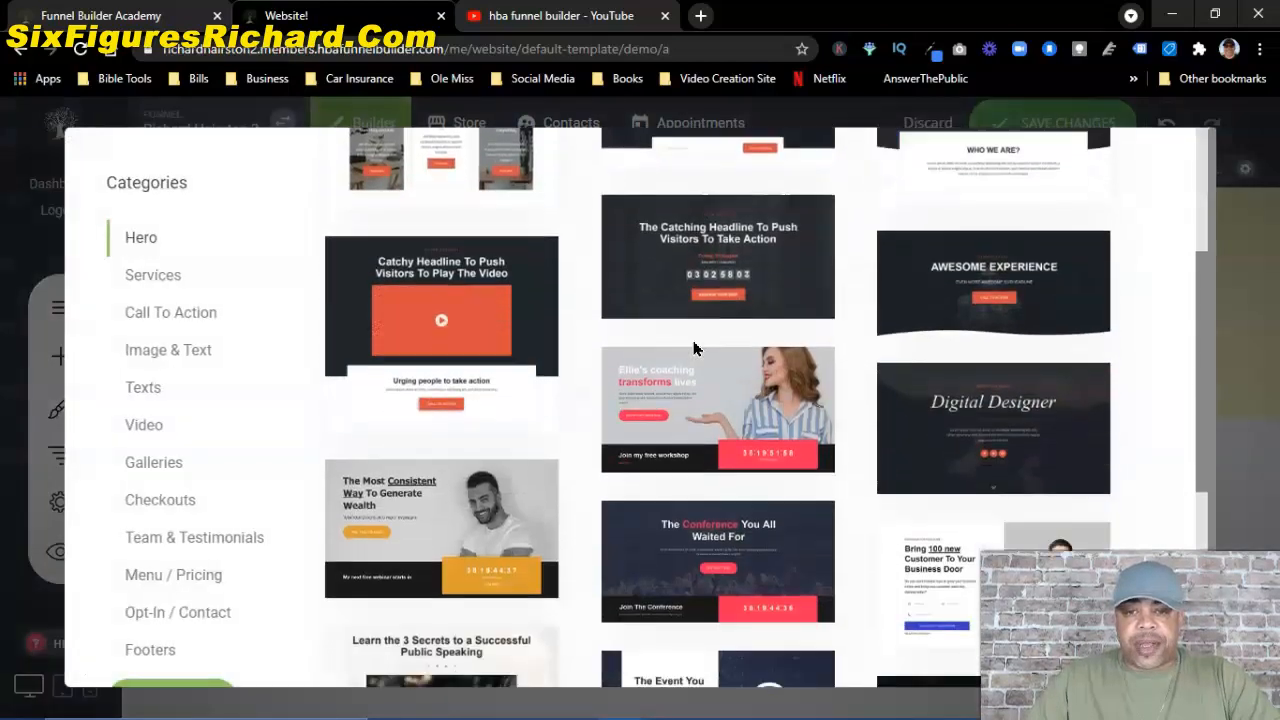
{"action": "scroll", "coordinate": [697, 356], "scroll_direction": "down", "scroll_amount": 4}
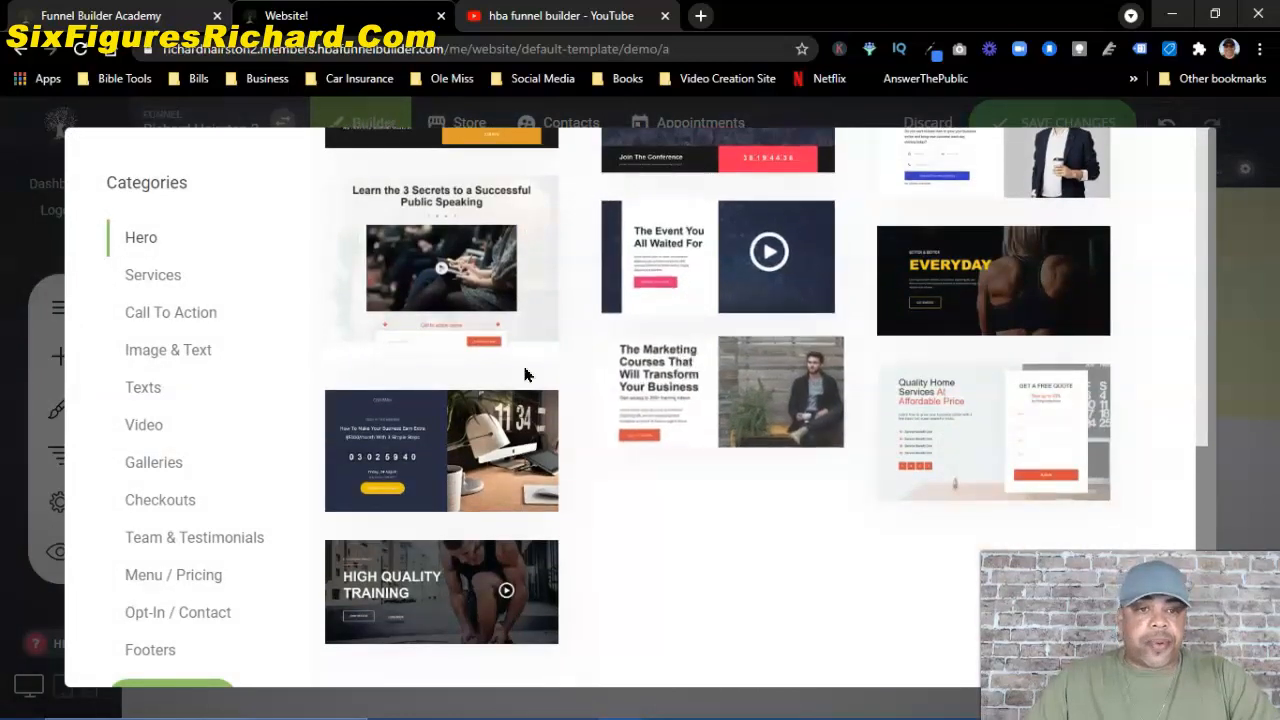
{"action": "left_click", "coordinate": [157, 283]}
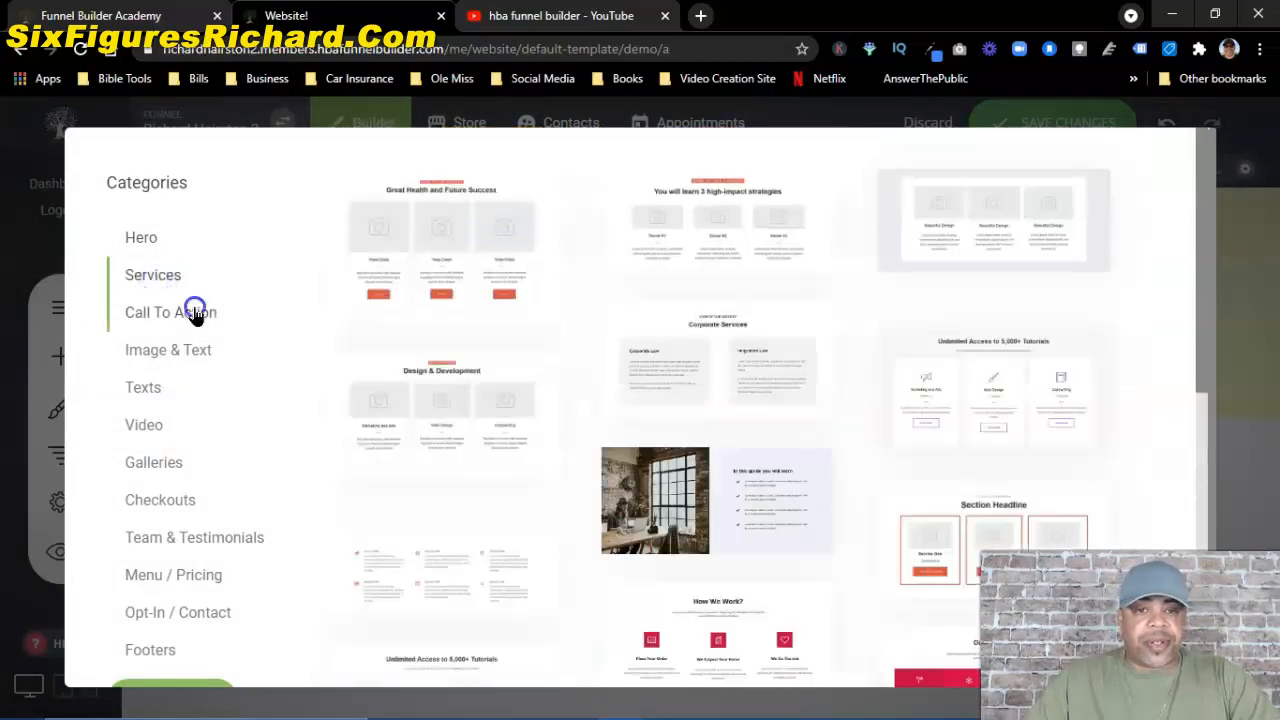
{"action": "left_click", "coordinate": [191, 313]}
{"action": "left_click", "coordinate": [197, 360]}
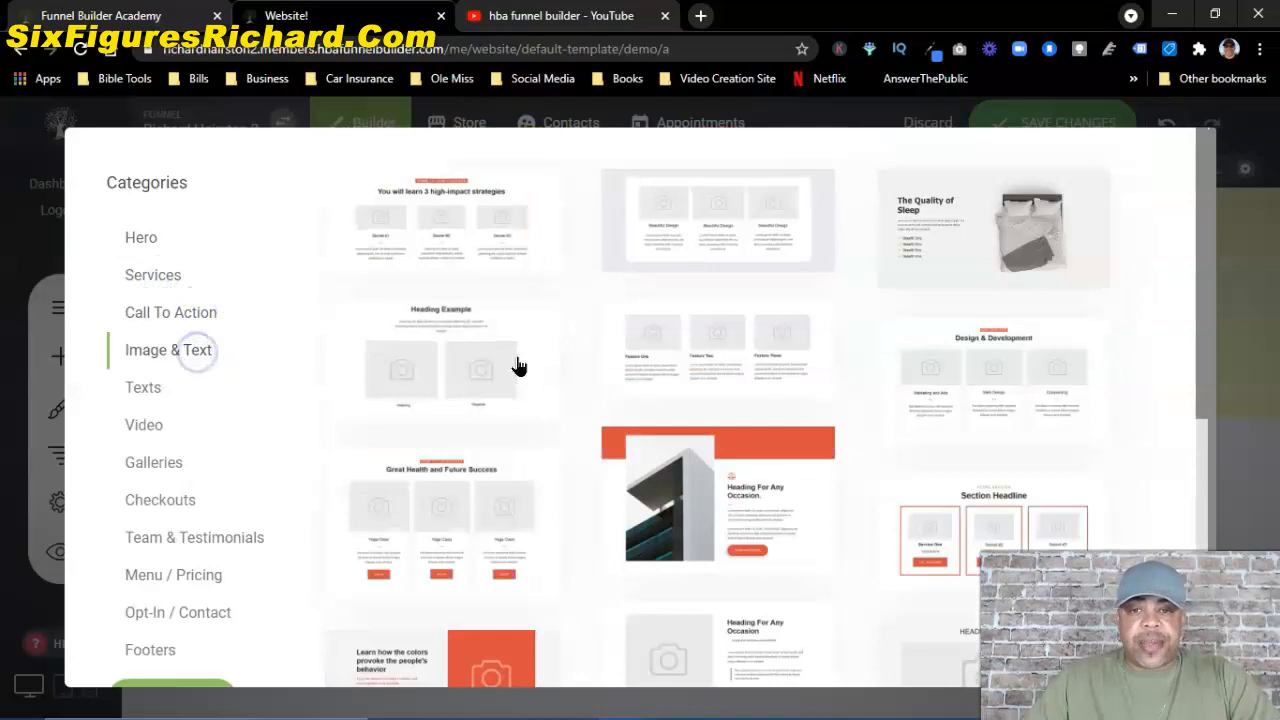
{"action": "scroll", "coordinate": [514, 363], "scroll_direction": "down", "scroll_amount": 3}
{"action": "left_click", "coordinate": [157, 391]}
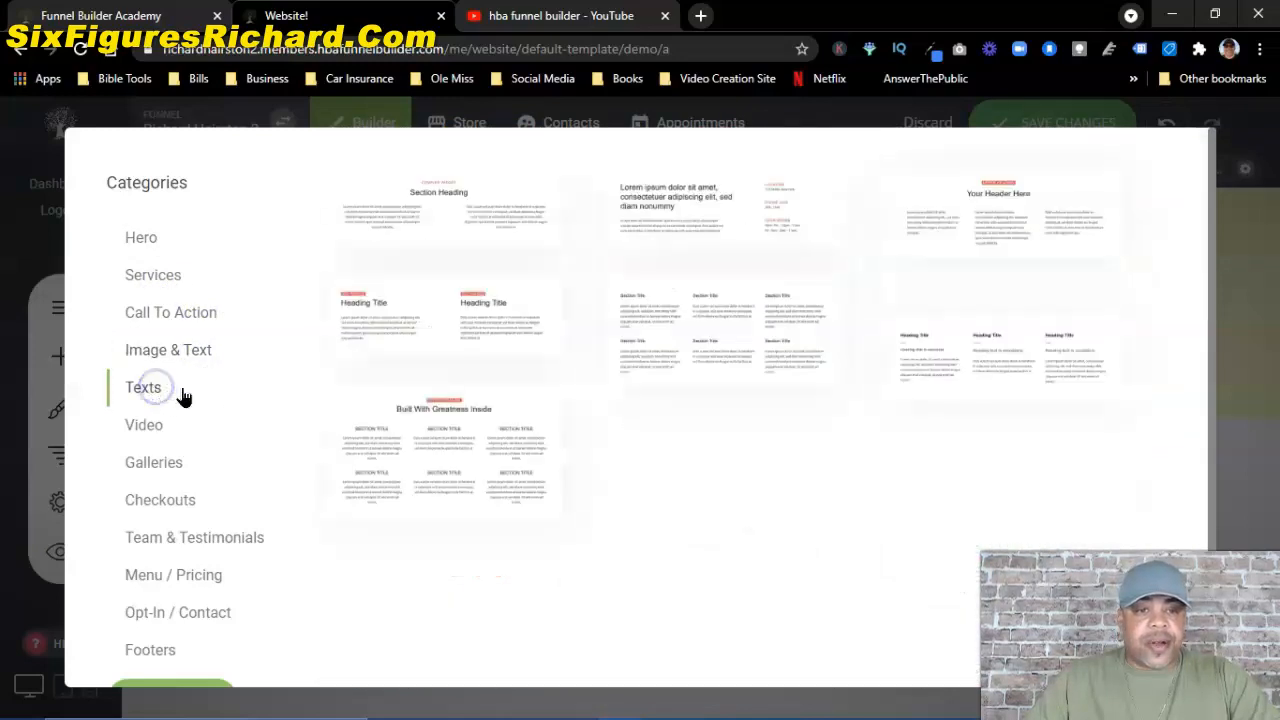
{"action": "scroll", "coordinate": [168, 413], "scroll_direction": "down", "scroll_amount": 1}
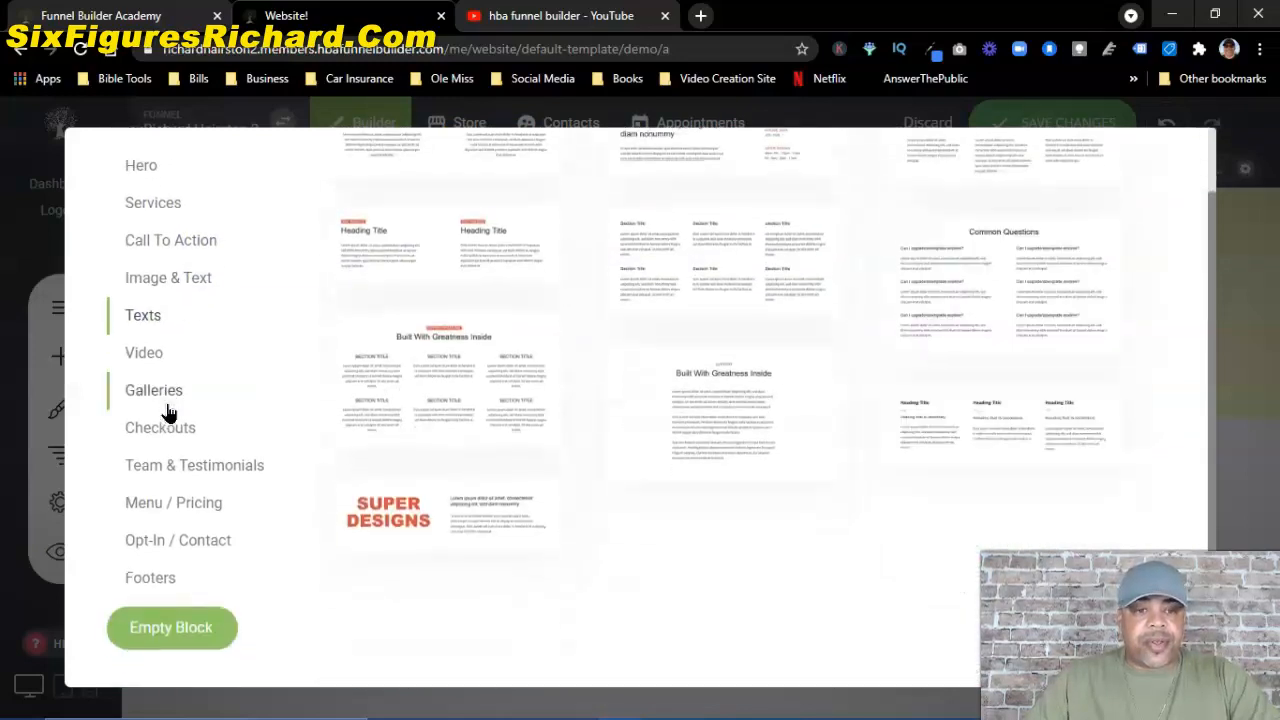
Step: Add an empty block below the headline block and place a Text widget in it
{"action": "left_click", "coordinate": [157, 630]}
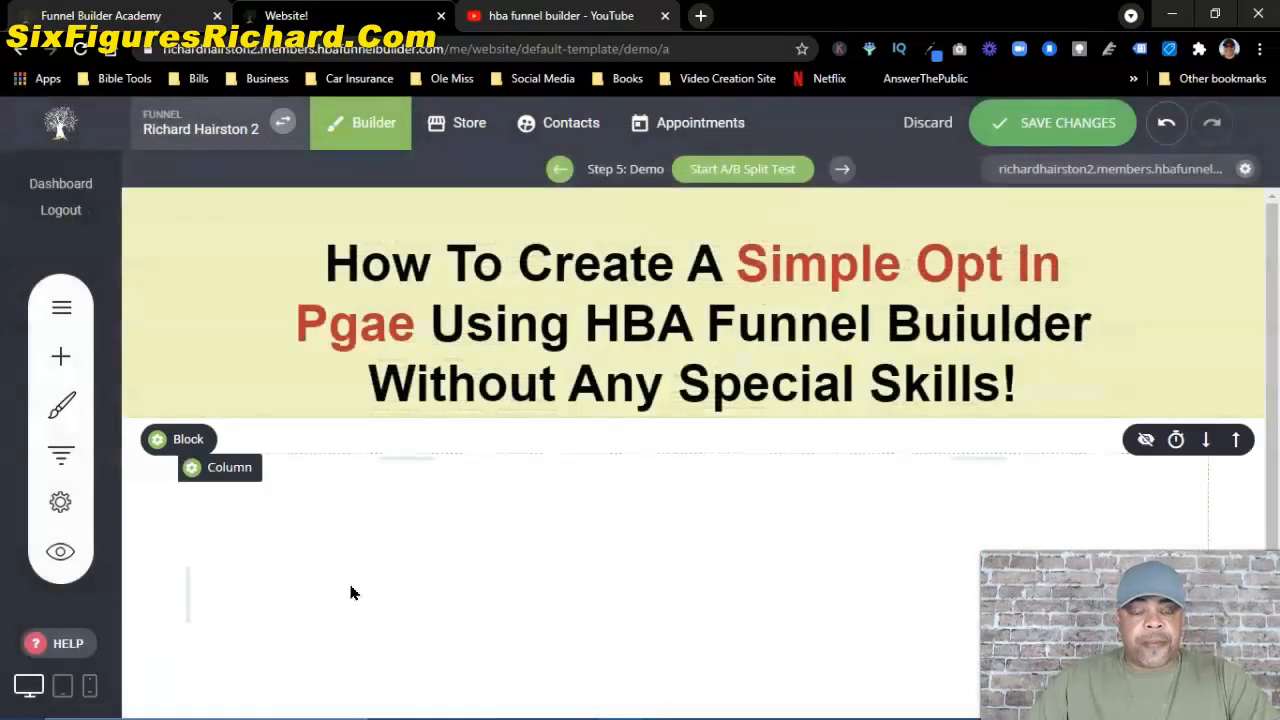
{"action": "left_click", "coordinate": [61, 358]}
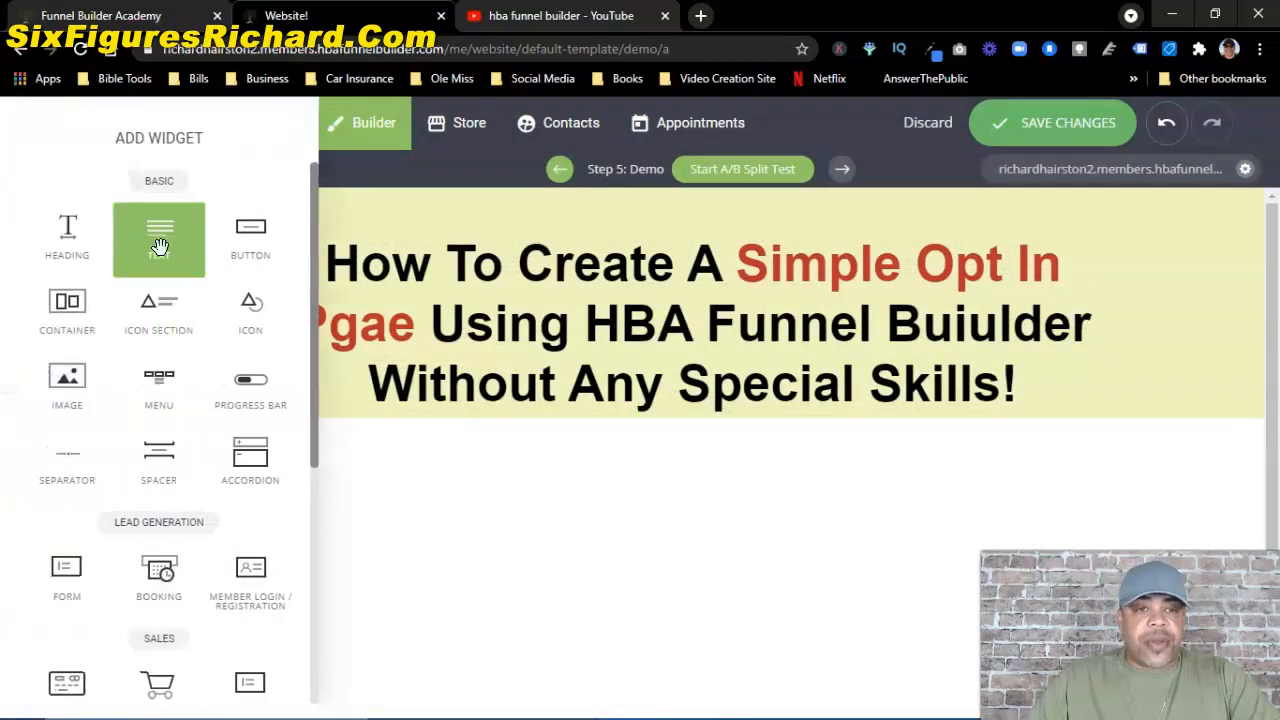
{"action": "scroll", "coordinate": [200, 551], "scroll_direction": "down", "scroll_amount": 4}
{"action": "scroll", "coordinate": [203, 556], "scroll_direction": "up", "scroll_amount": 2}
{"action": "scroll", "coordinate": [203, 556], "scroll_direction": "up", "scroll_amount": 2}
{"action": "left_click_drag", "start_coordinate": [165, 233], "coordinate": [723, 493]}
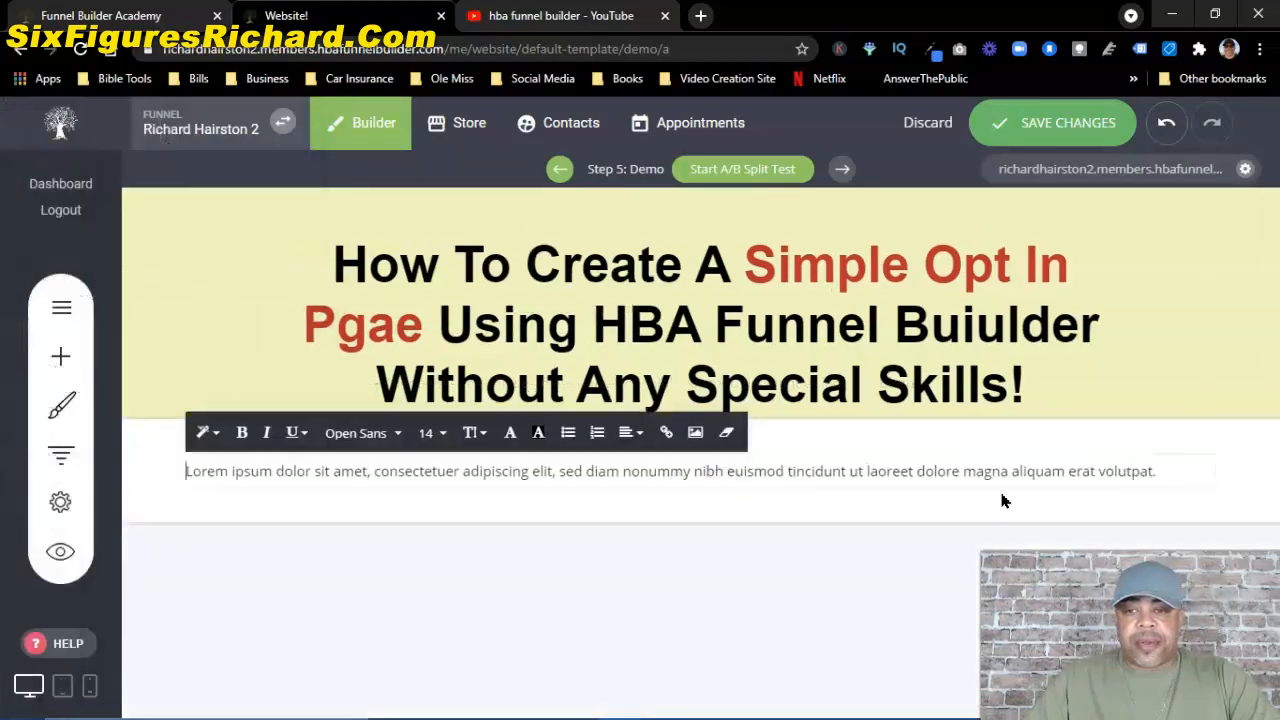
Step: Replace the placeholder text with "It's So Simple Even A Cave Man Can Use It!", centered, italic and underlined in Arial 24
{"action": "left_click_drag", "start_coordinate": [751, 477], "coordinate": [175, 487]}
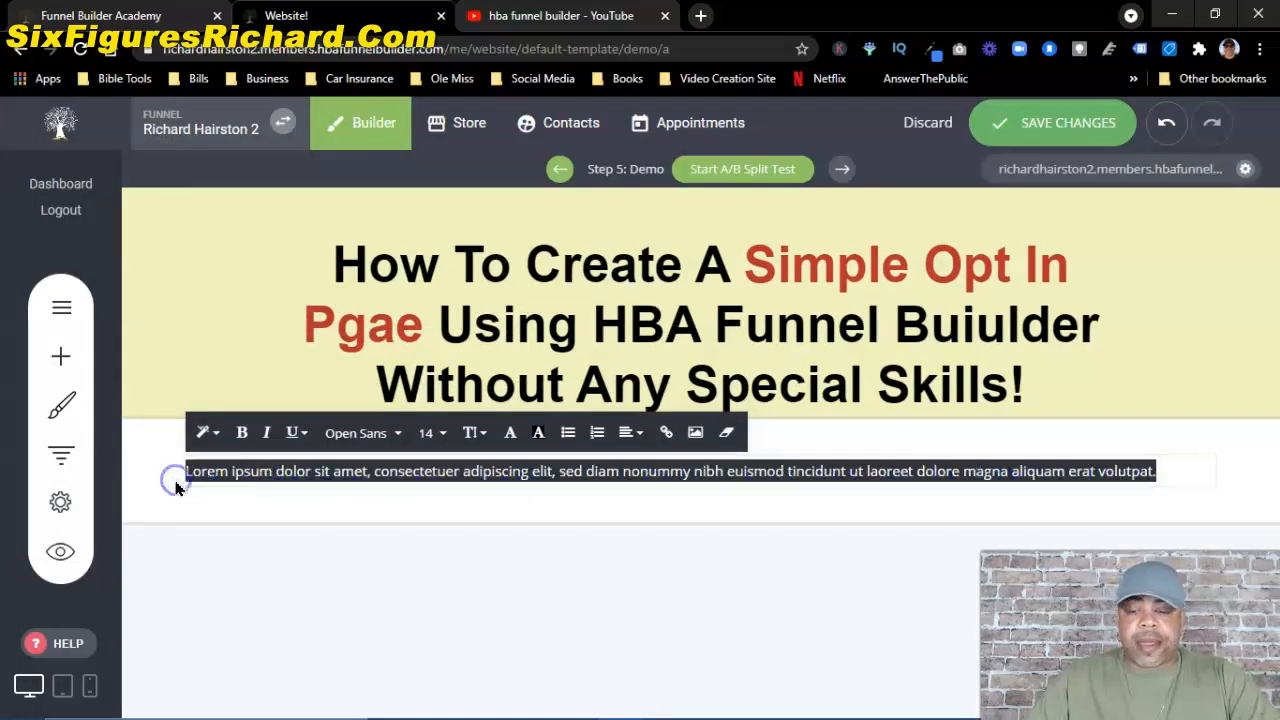
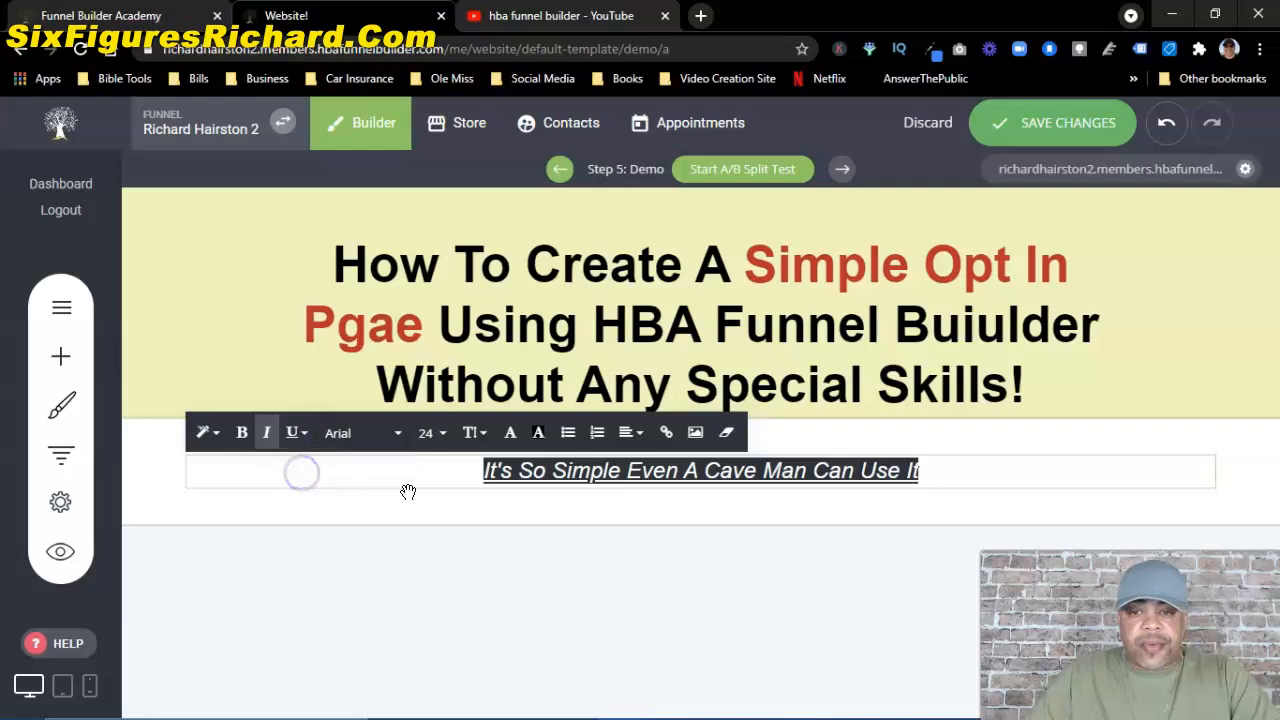
{"action": "left_click", "coordinate": [934, 472]}
{"action": "left_click", "coordinate": [928, 473]}
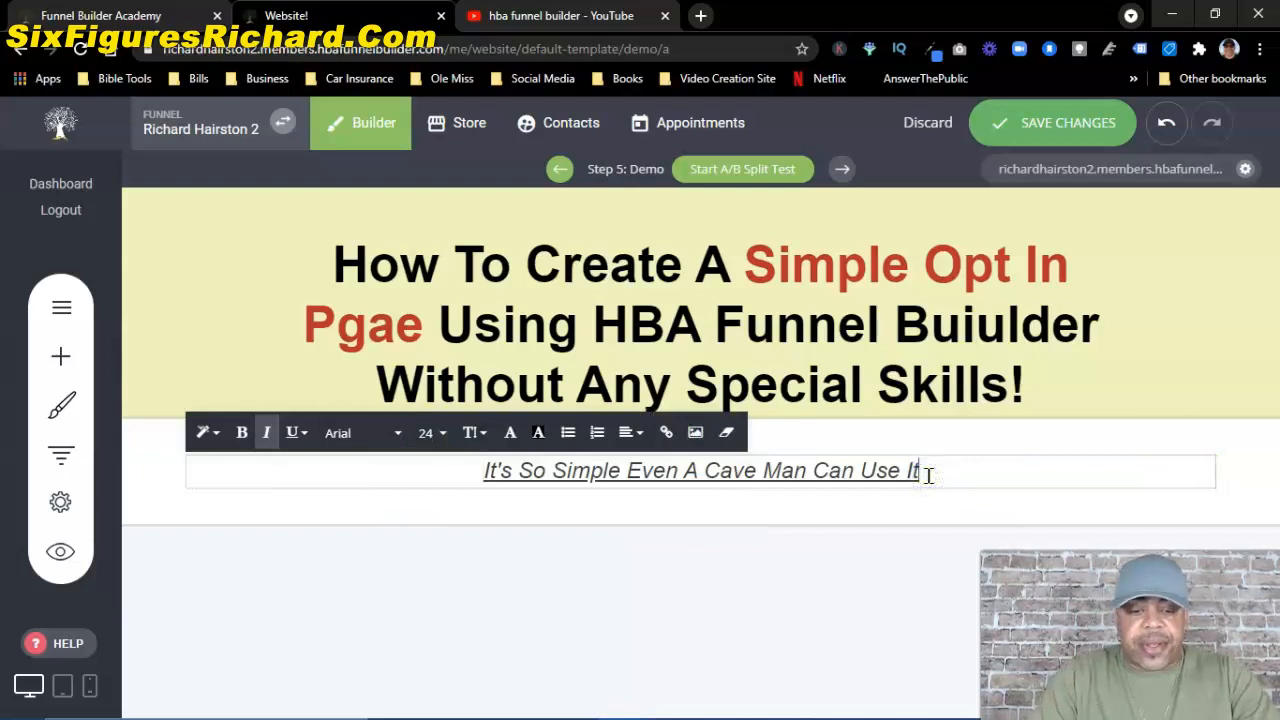
{"action": "type", "text": "!"}
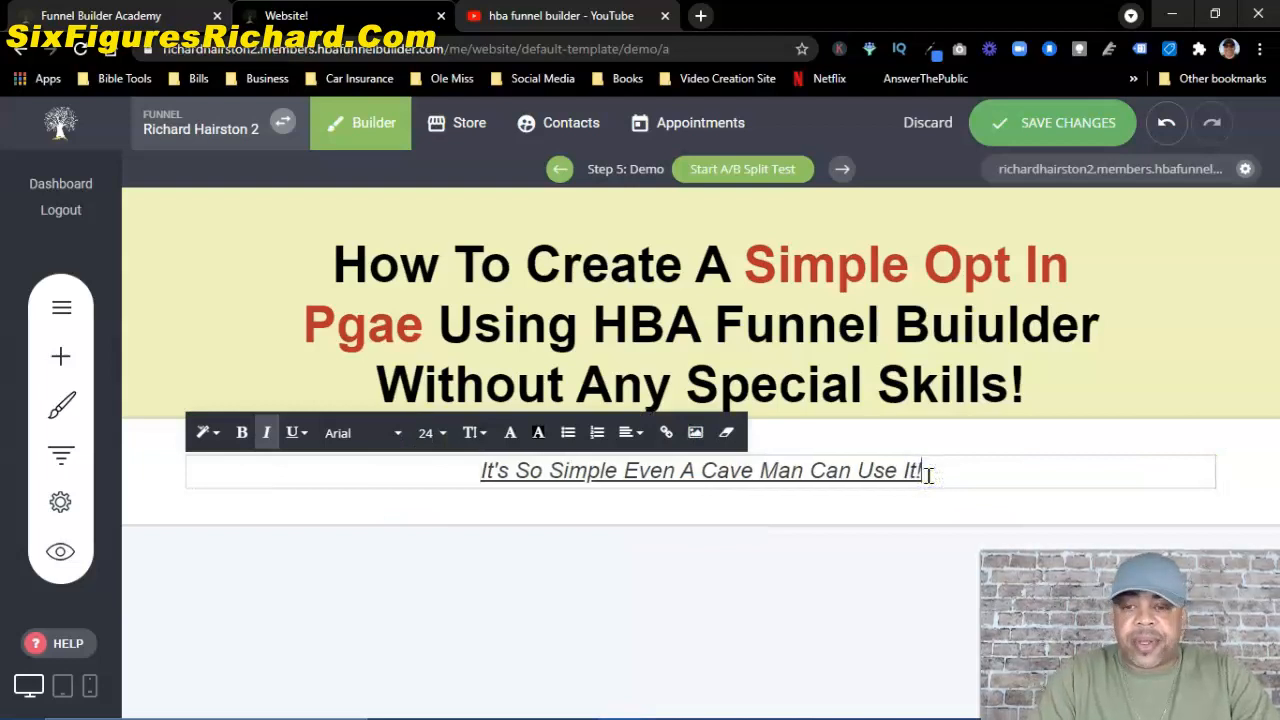
{"action": "left_click", "coordinate": [958, 472]}
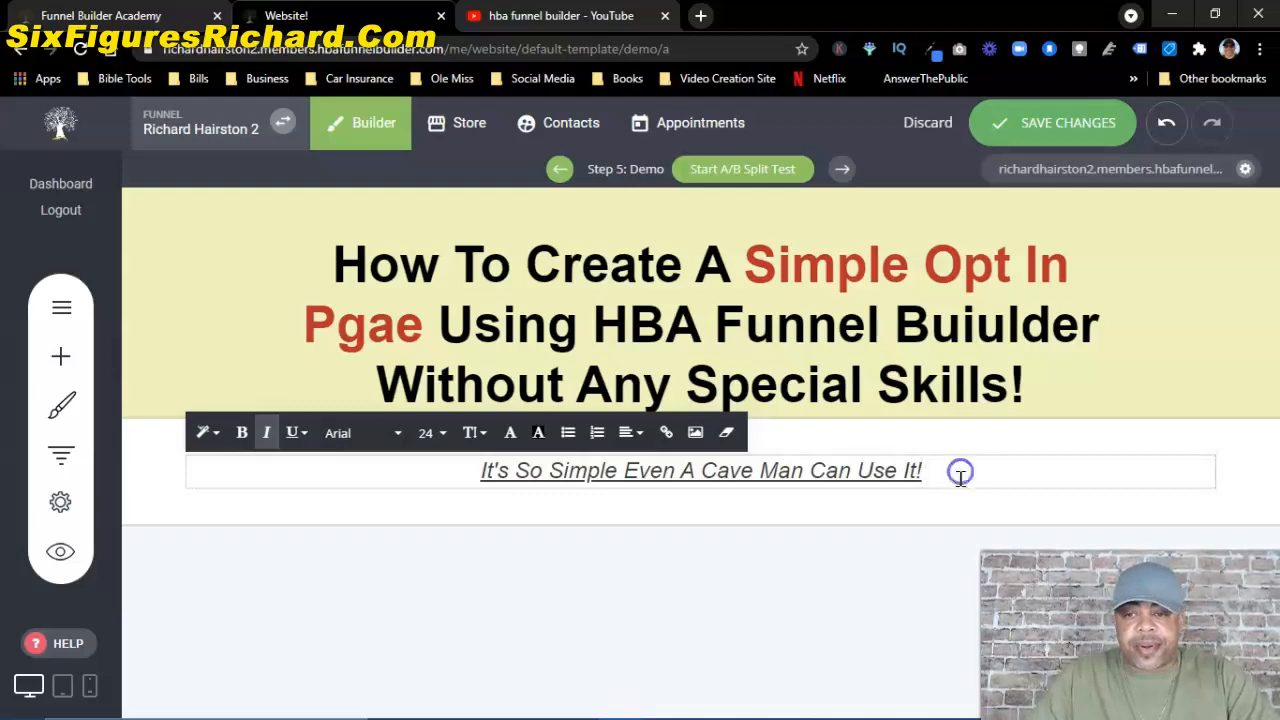
Step: Color the whole subheadline bright red (FF0704) and reduce the space above it in its block
{"action": "left_click_drag", "start_coordinate": [948, 481], "coordinate": [477, 469]}
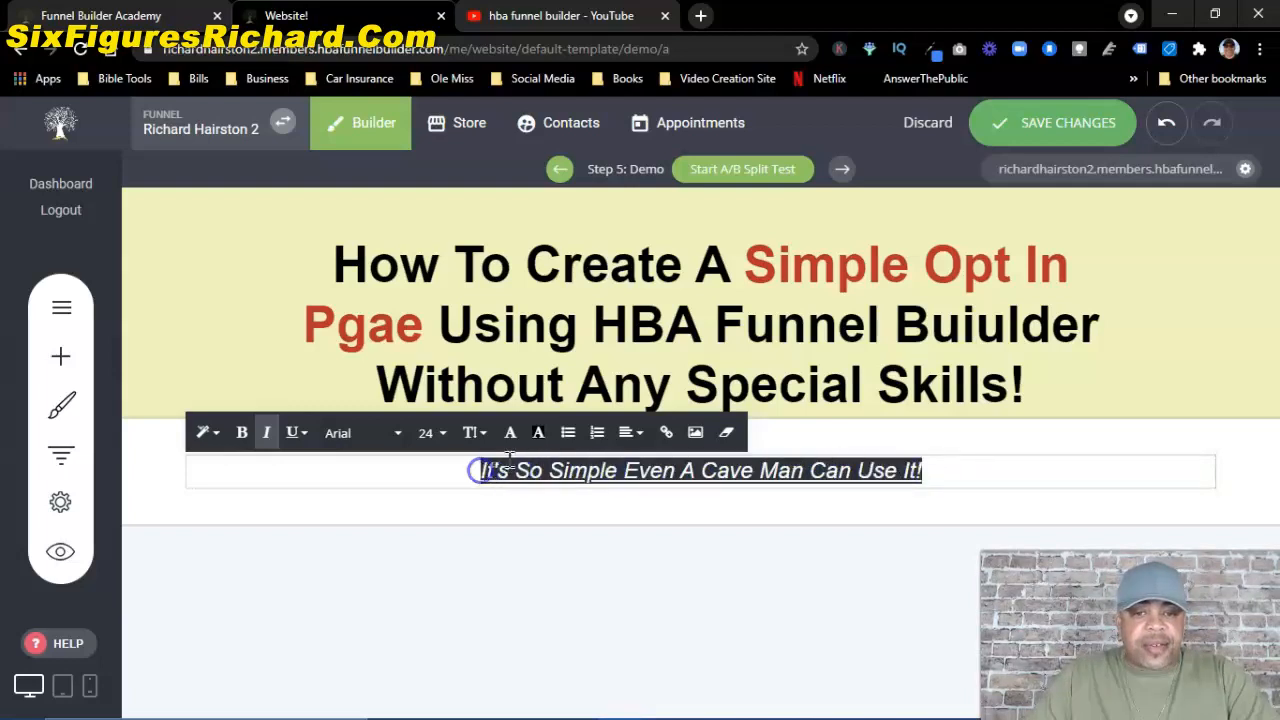
{"action": "left_click", "coordinate": [511, 434]}
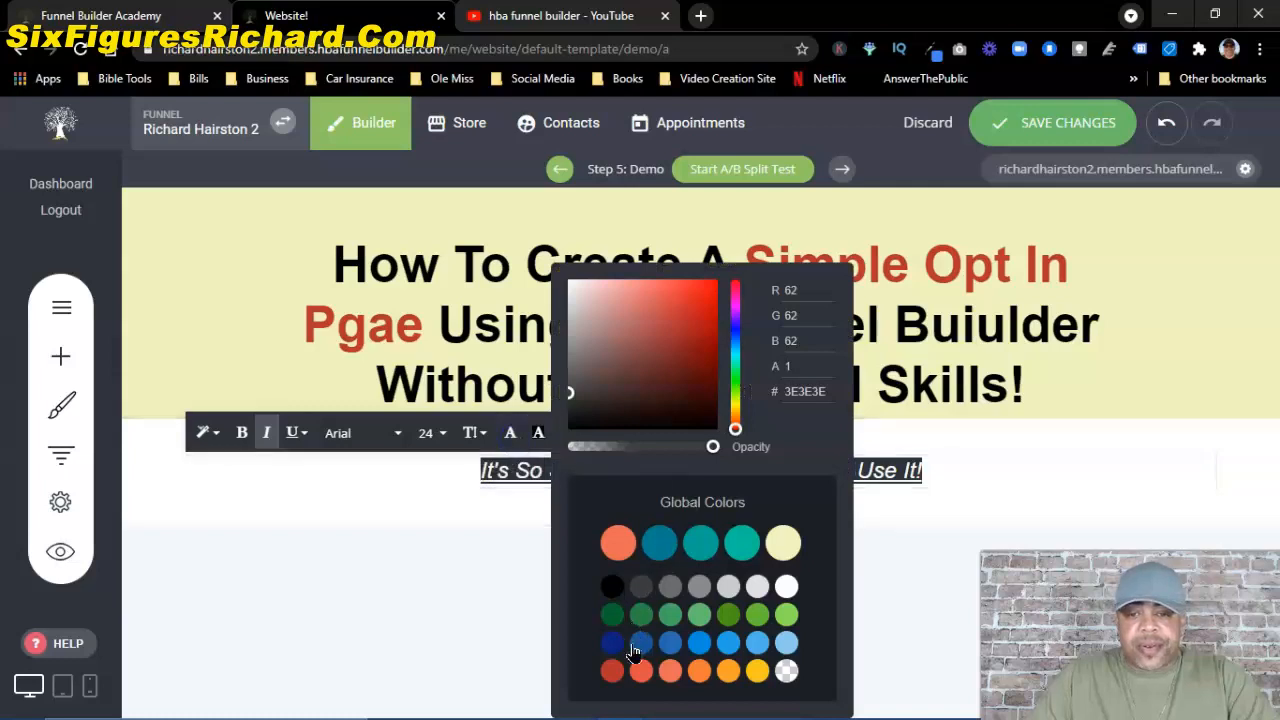
{"action": "left_click", "coordinate": [612, 672]}
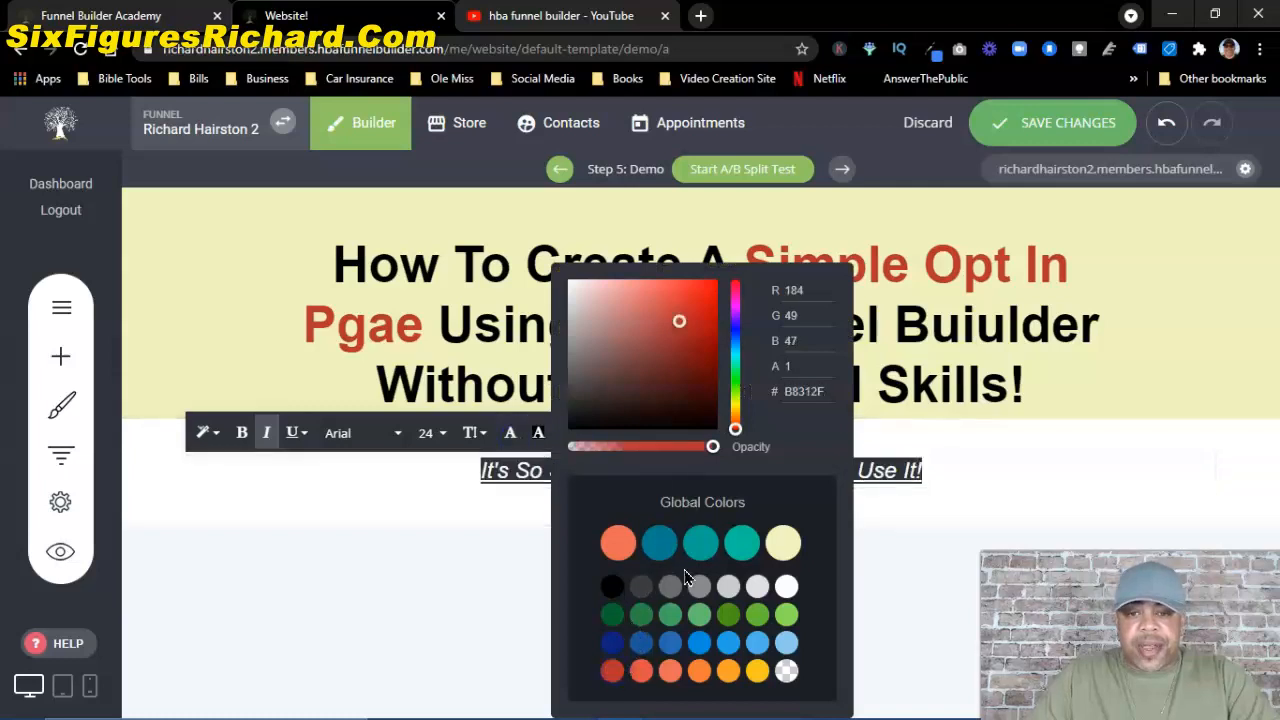
{"action": "mouse_move", "coordinate": [680, 330]}
{"action": "left_mouse_down"}
{"action": "mouse_move", "coordinate": [708, 286]}
{"action": "mouse_move", "coordinate": [603, 357]}
{"action": "mouse_move", "coordinate": [716, 285]}
{"action": "left_mouse_up"}
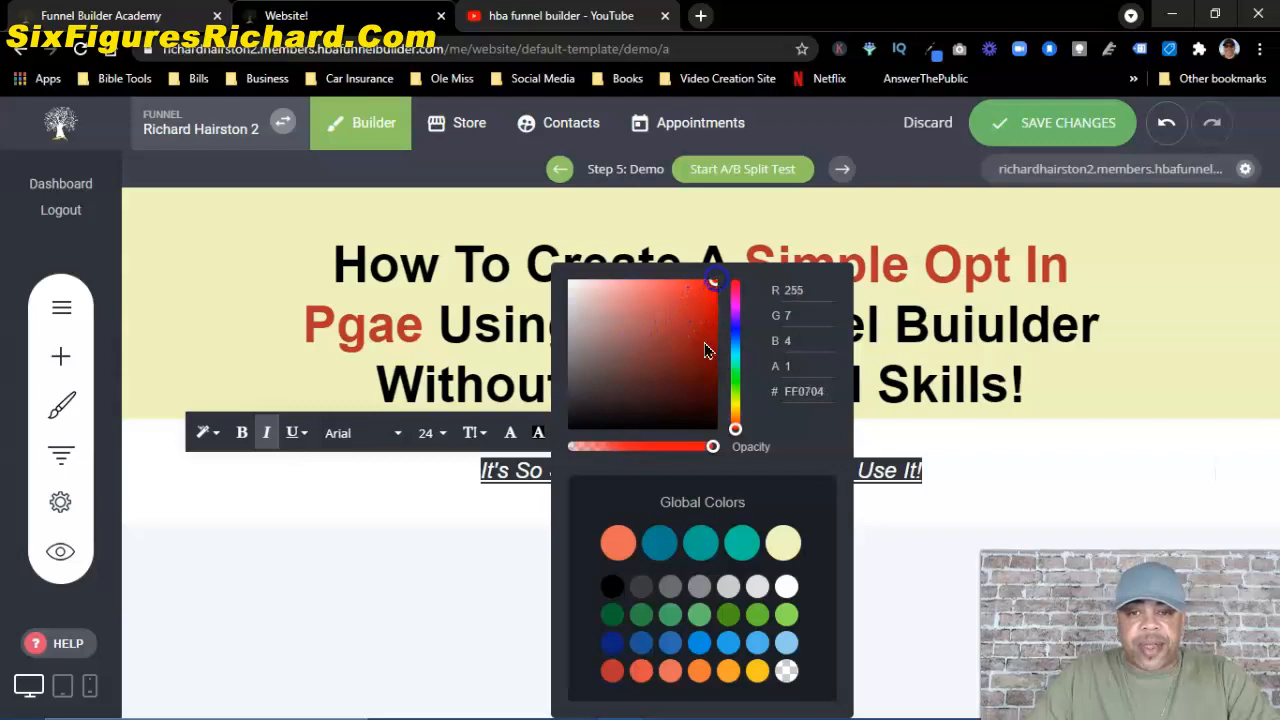
{"action": "left_click", "coordinate": [971, 464]}
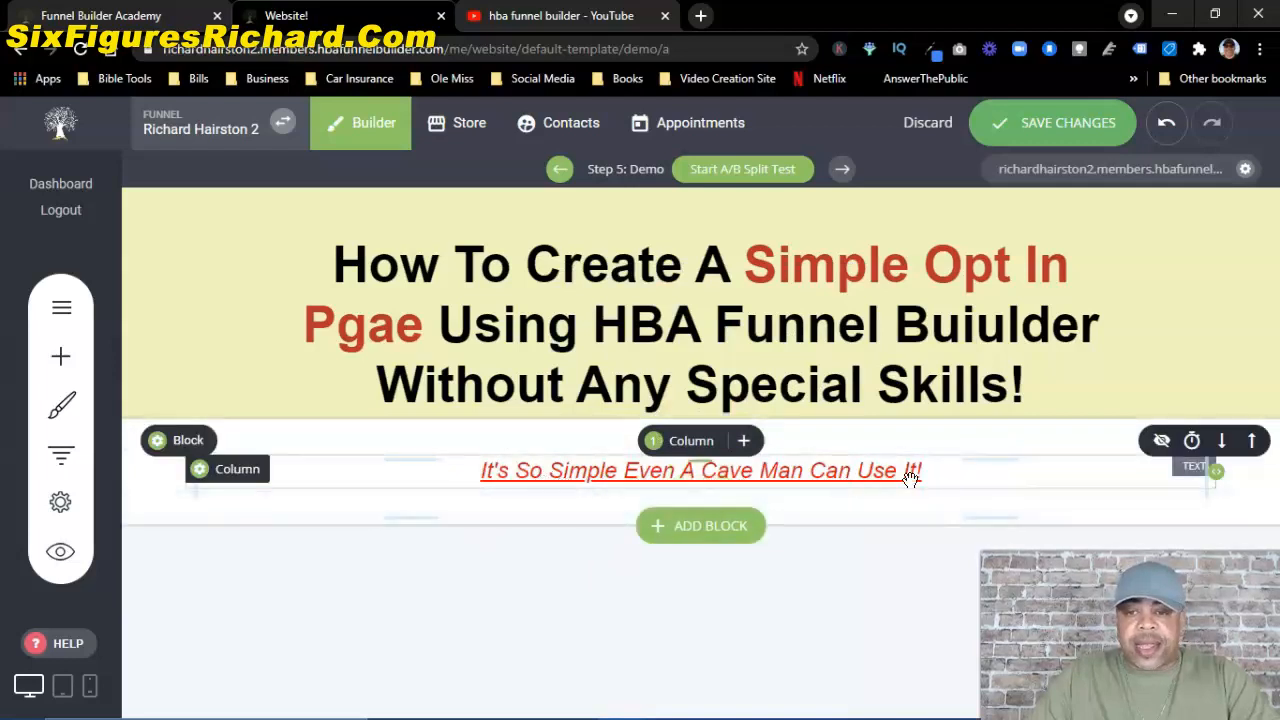
{"action": "left_click_drag", "start_coordinate": [963, 457], "coordinate": [963, 433]}
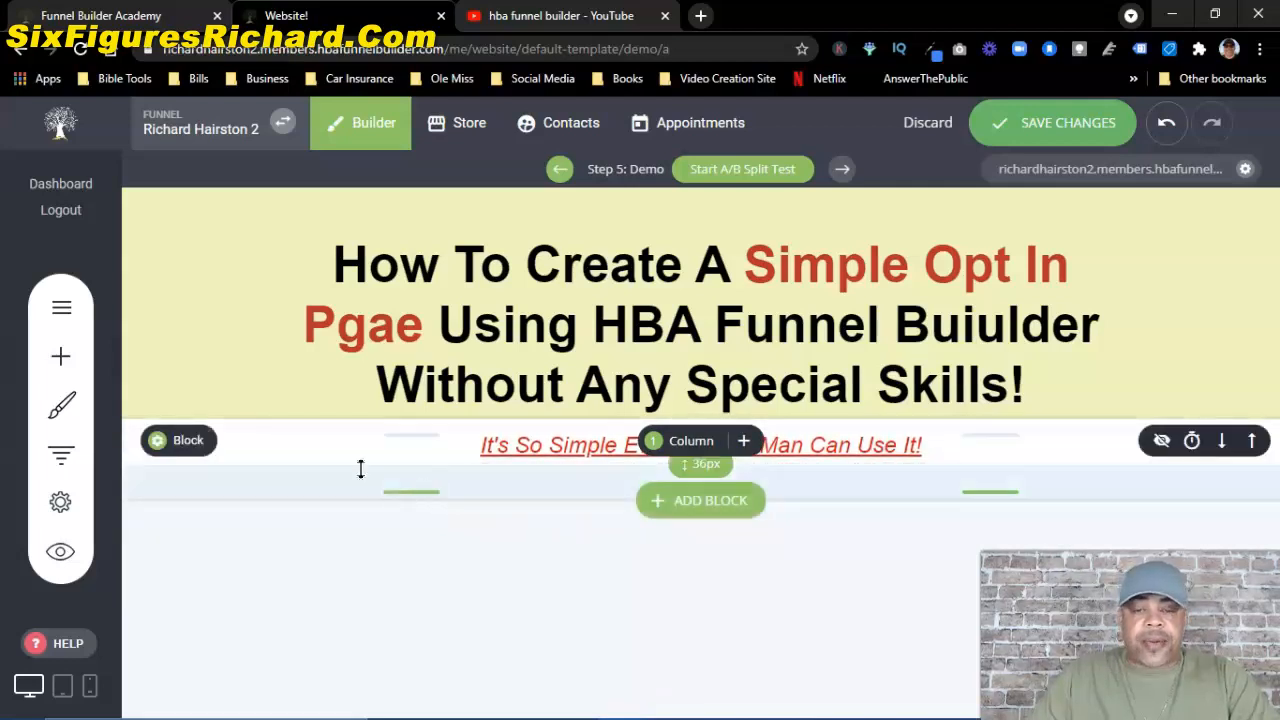
Step: Add an empty block below the subheadline block
{"action": "mouse_move", "coordinate": [741, 514]}
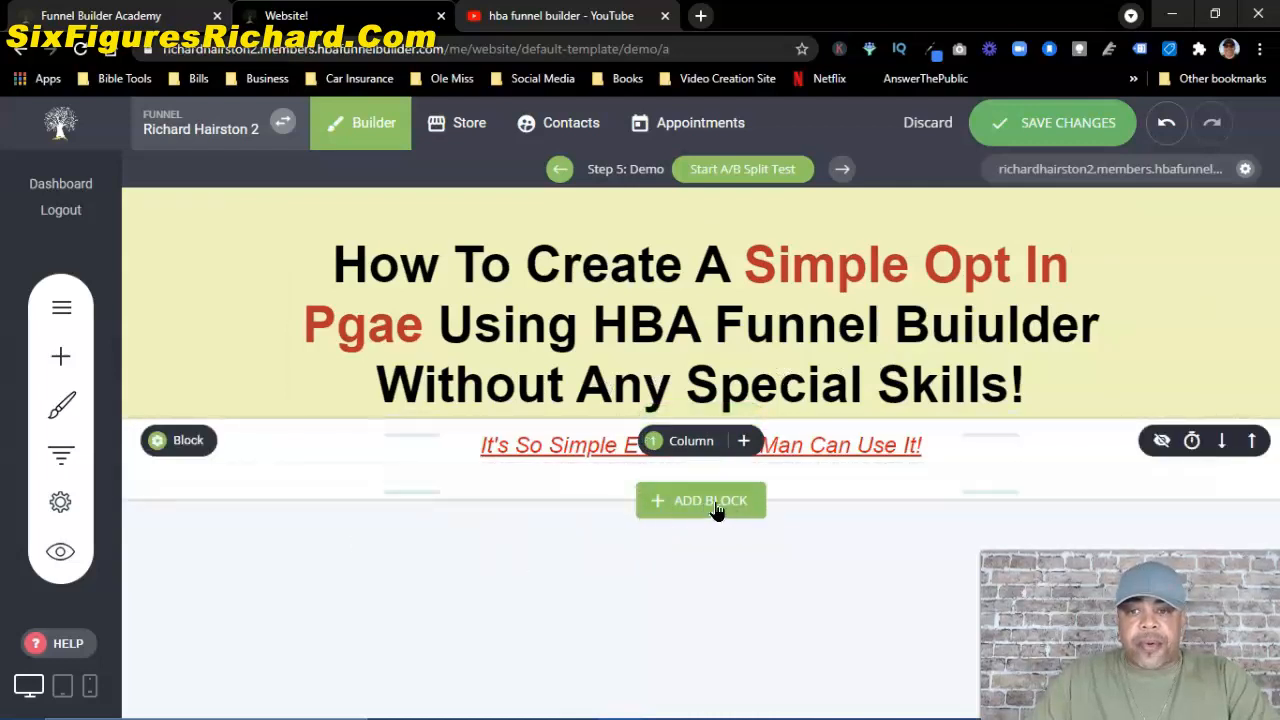
{"action": "left_click", "coordinate": [708, 502]}
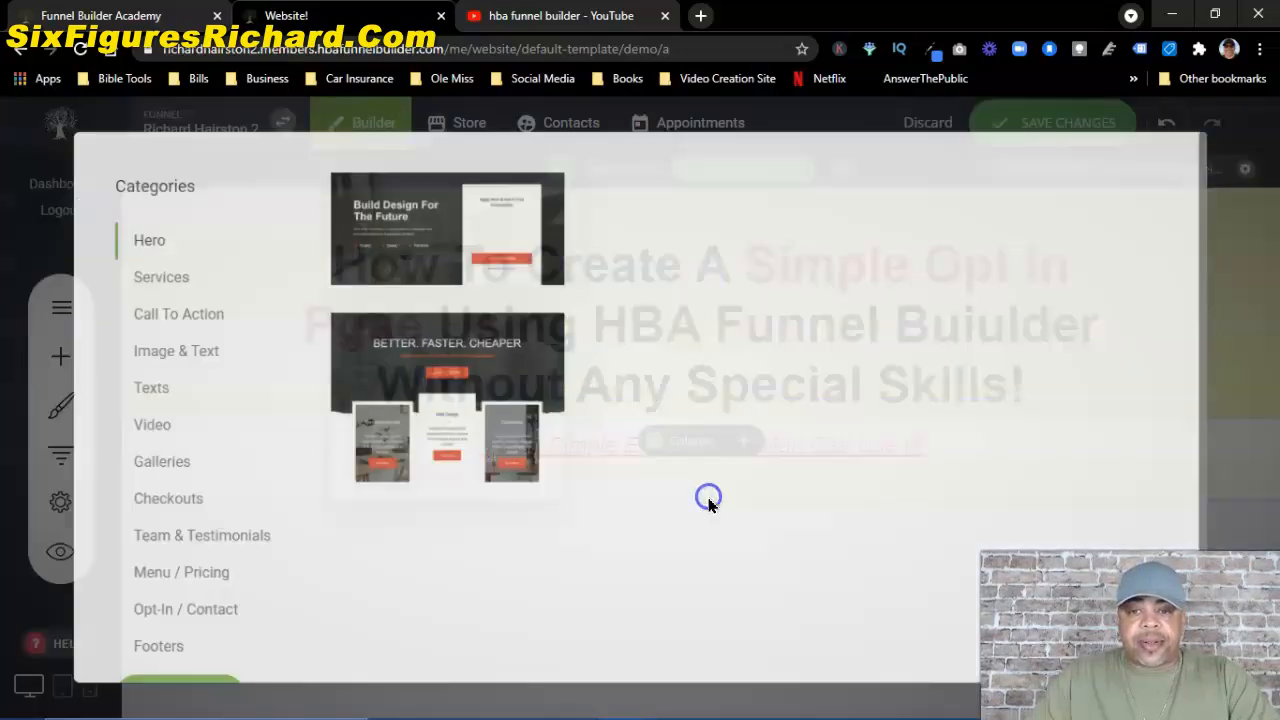
{"action": "scroll", "coordinate": [165, 342], "scroll_direction": "down", "scroll_amount": 1}
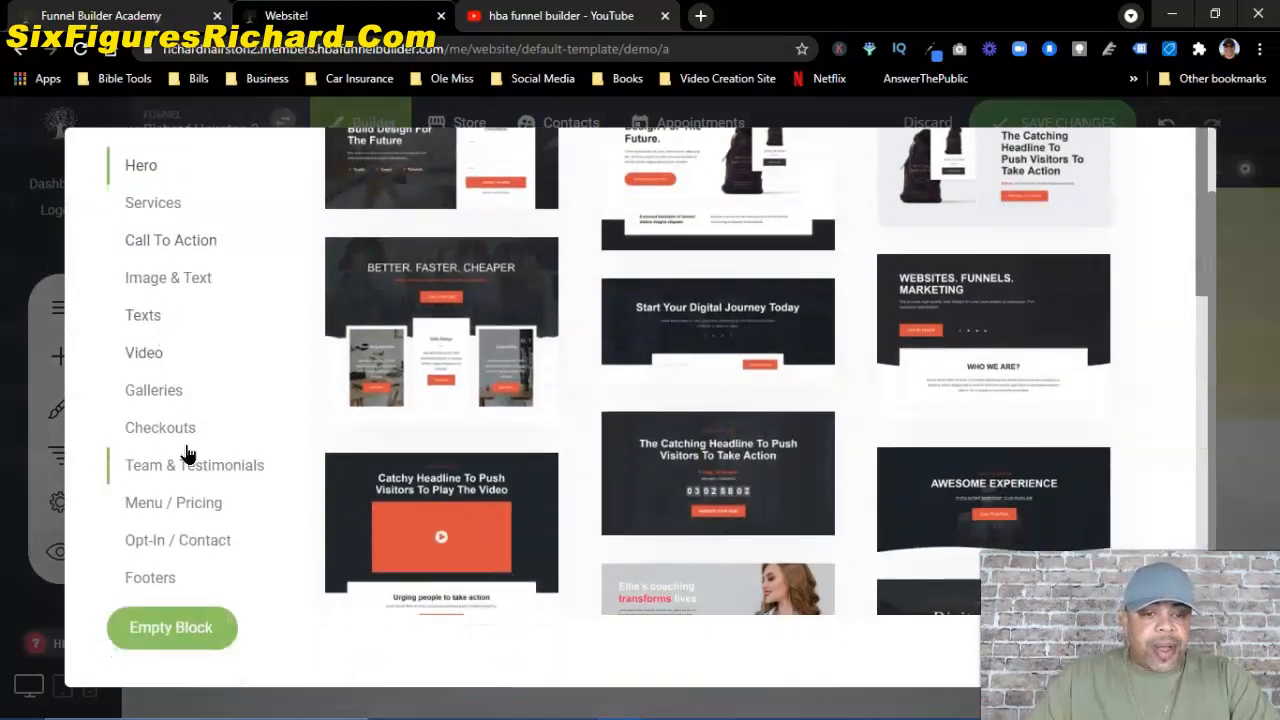
{"action": "left_click", "coordinate": [178, 626]}
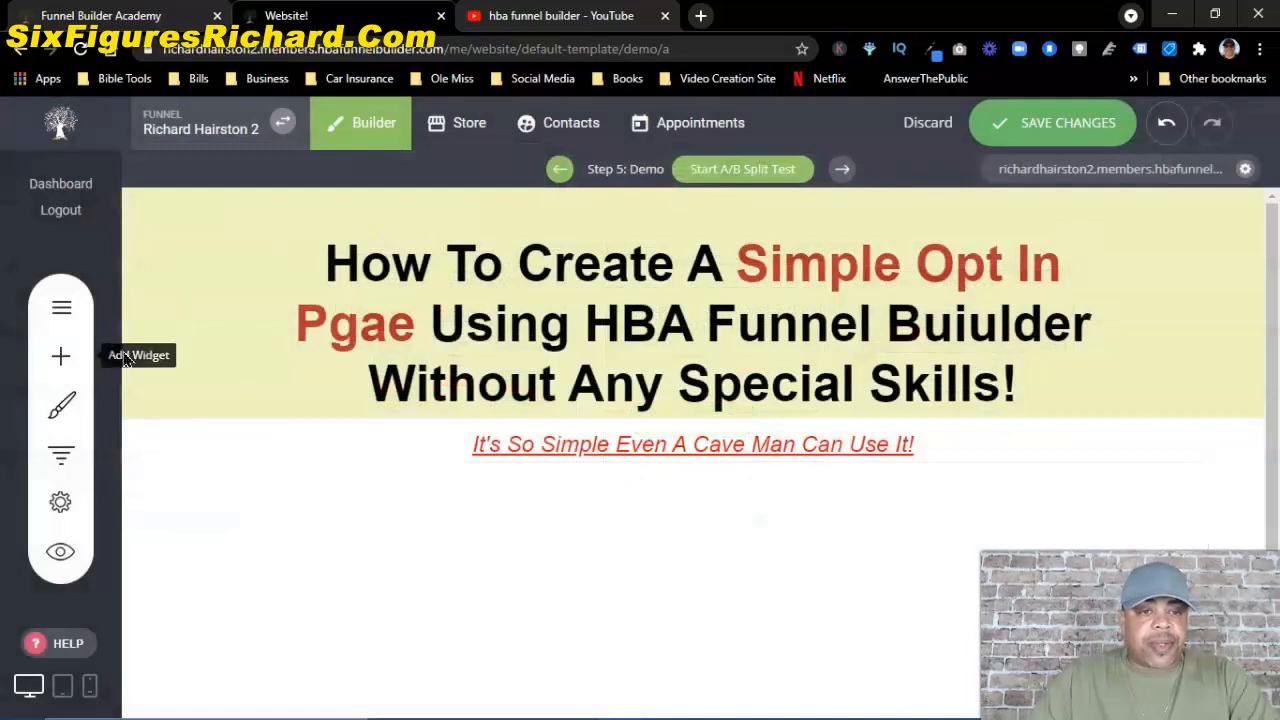
Step: Place a Form widget from the Lead Generation group in the empty block below the subheadline
{"action": "left_click", "coordinate": [60, 358]}
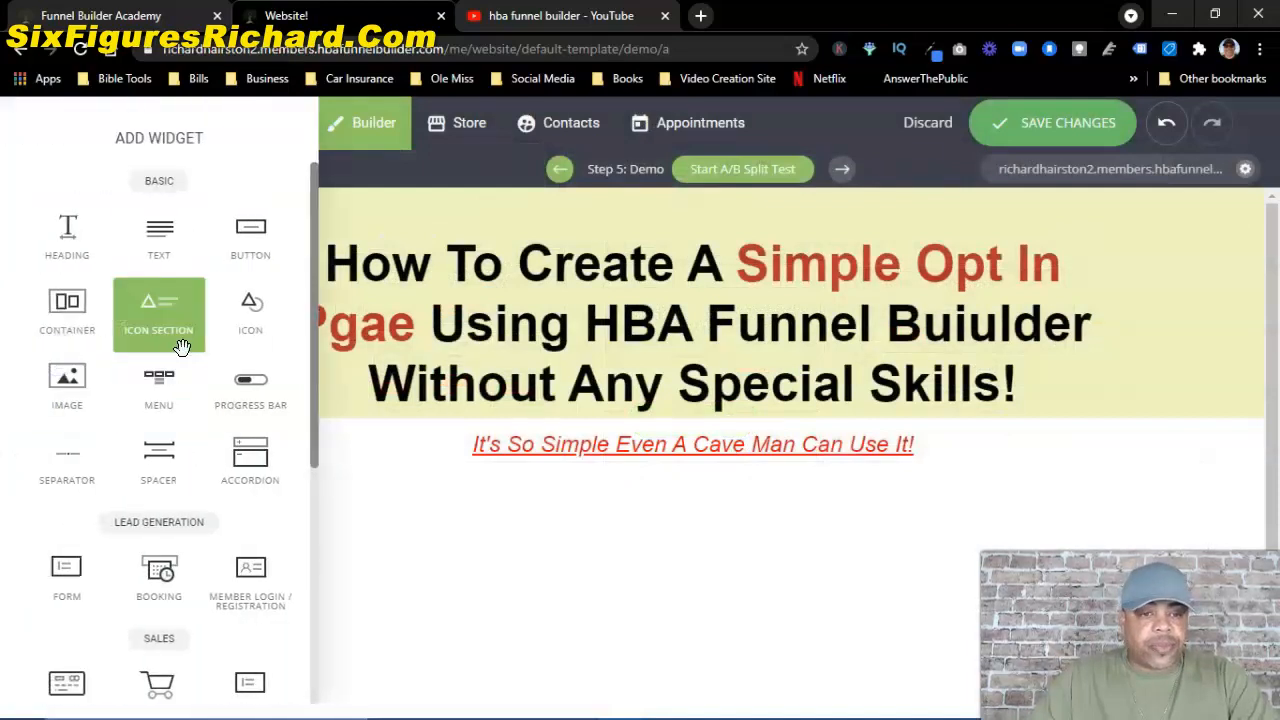
{"action": "scroll", "coordinate": [178, 340], "scroll_direction": "down", "scroll_amount": 1}
{"action": "scroll", "coordinate": [181, 347], "scroll_direction": "up", "scroll_amount": 2}
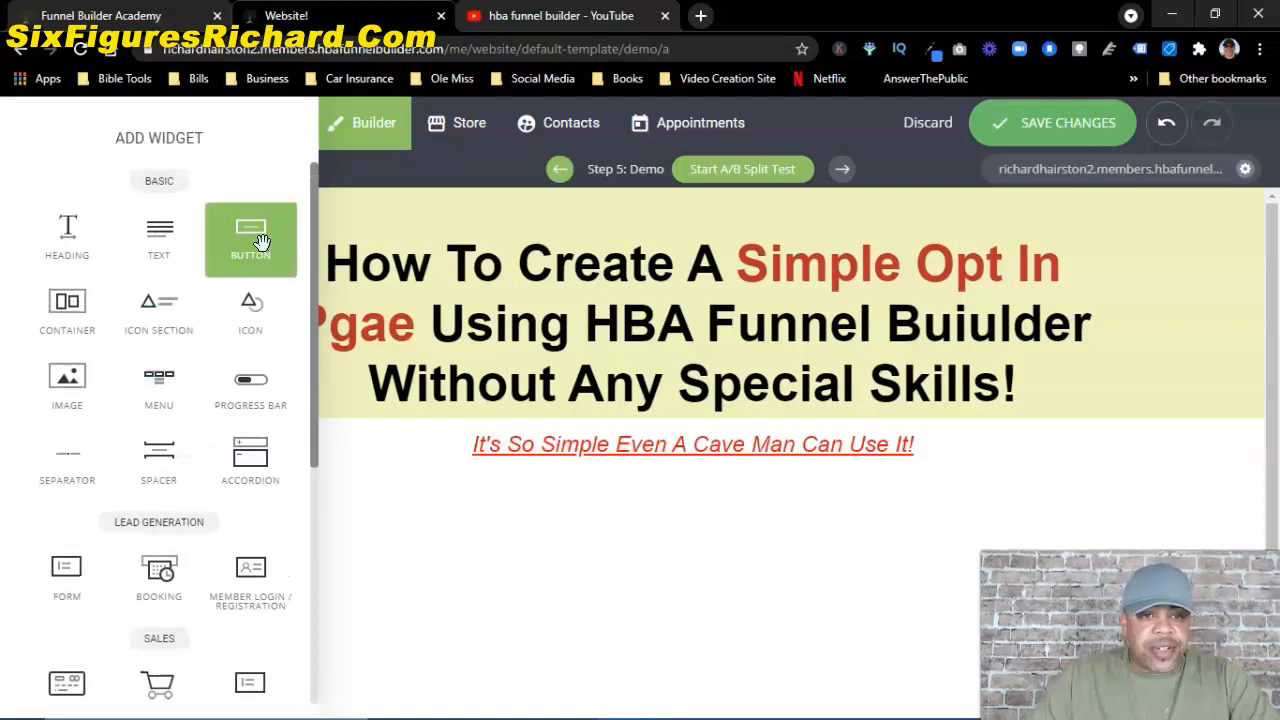
{"action": "scroll", "coordinate": [205, 330], "scroll_direction": "down", "scroll_amount": 1}
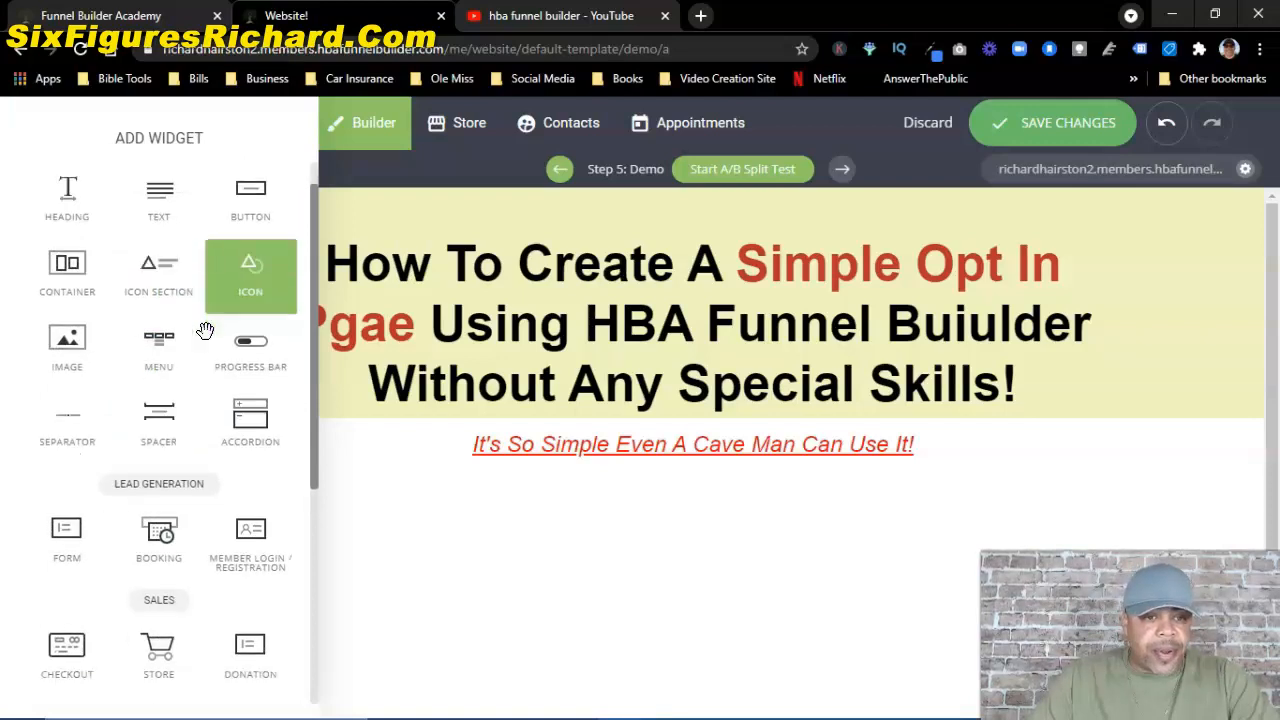
{"action": "scroll", "coordinate": [205, 330], "scroll_direction": "down", "scroll_amount": 4}
{"action": "left_click_drag", "start_coordinate": [67, 297], "coordinate": [703, 543]}
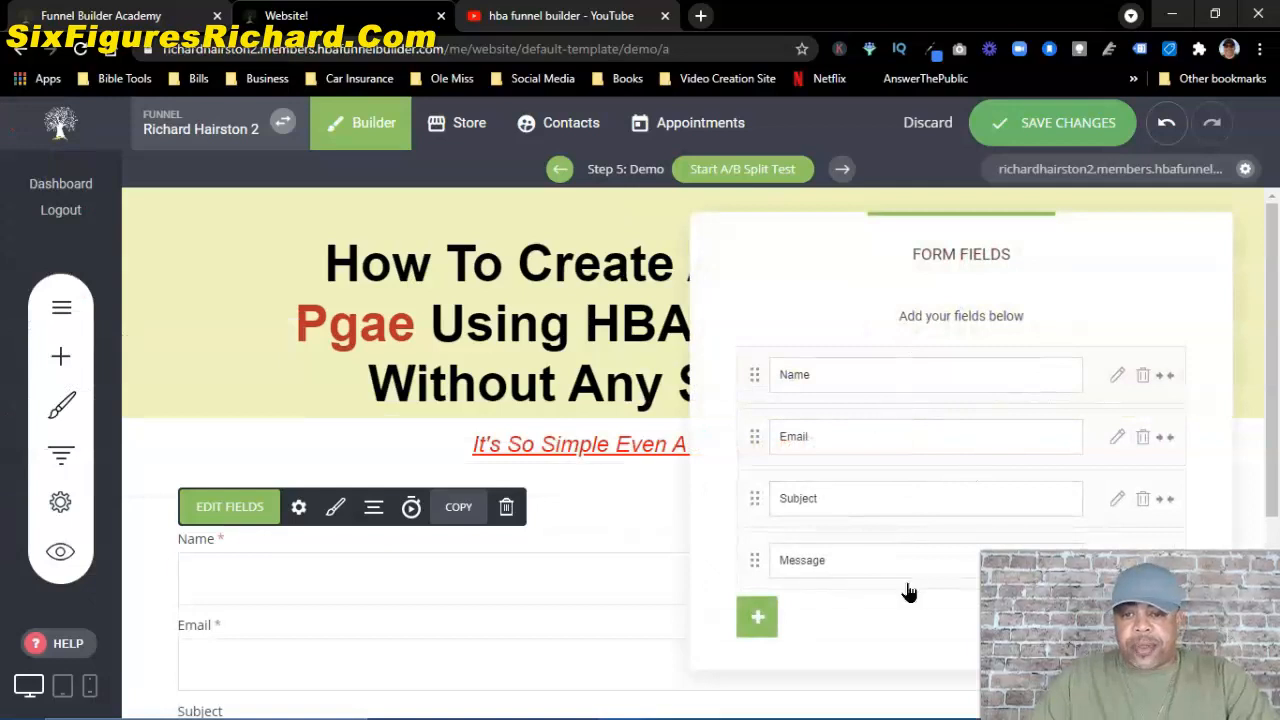
Step: Delete the Message, Subject and Name fields from the form, keeping only the Email field
{"action": "left_click", "coordinate": [1143, 560]}
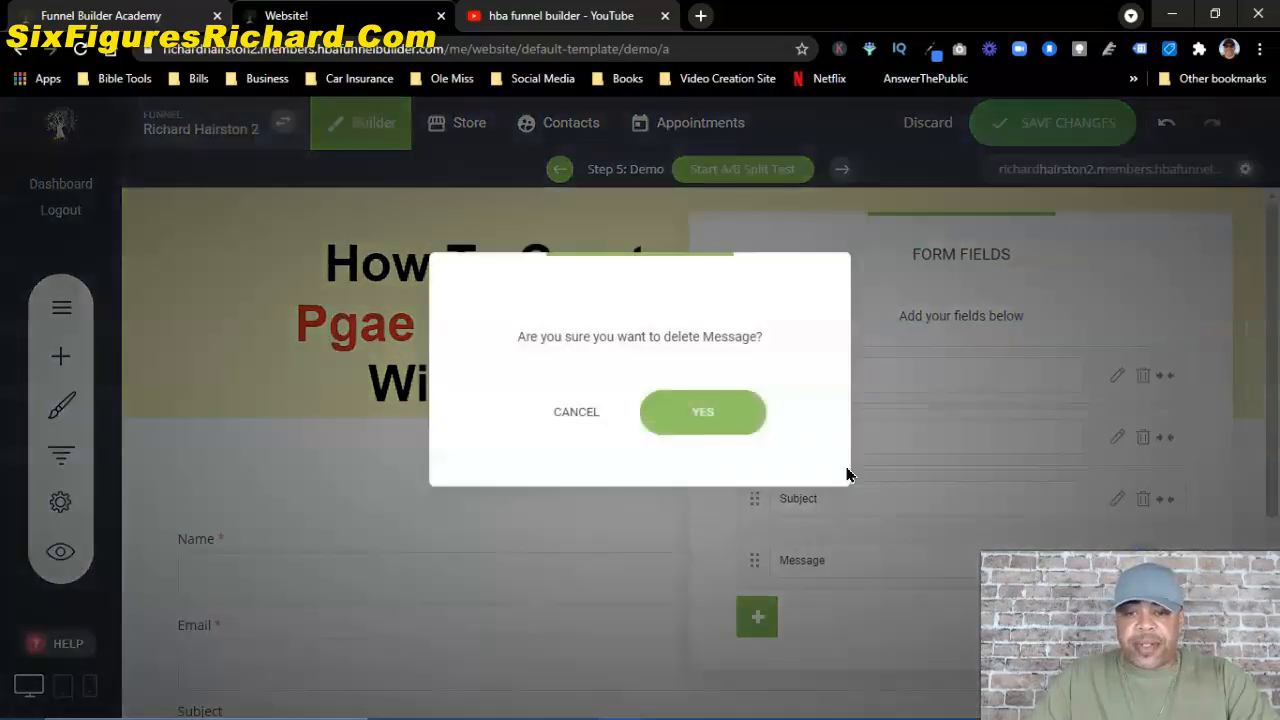
{"action": "left_click", "coordinate": [742, 413]}
{"action": "left_click", "coordinate": [1148, 499]}
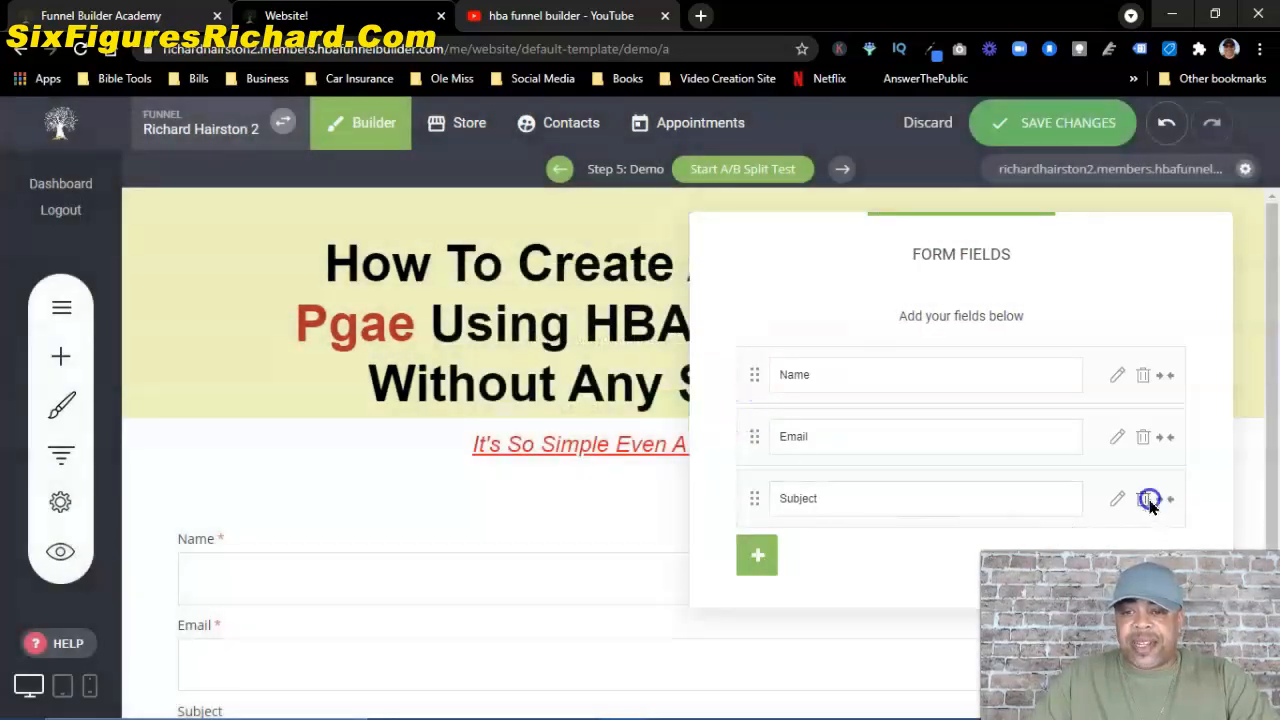
{"action": "left_click", "coordinate": [722, 427]}
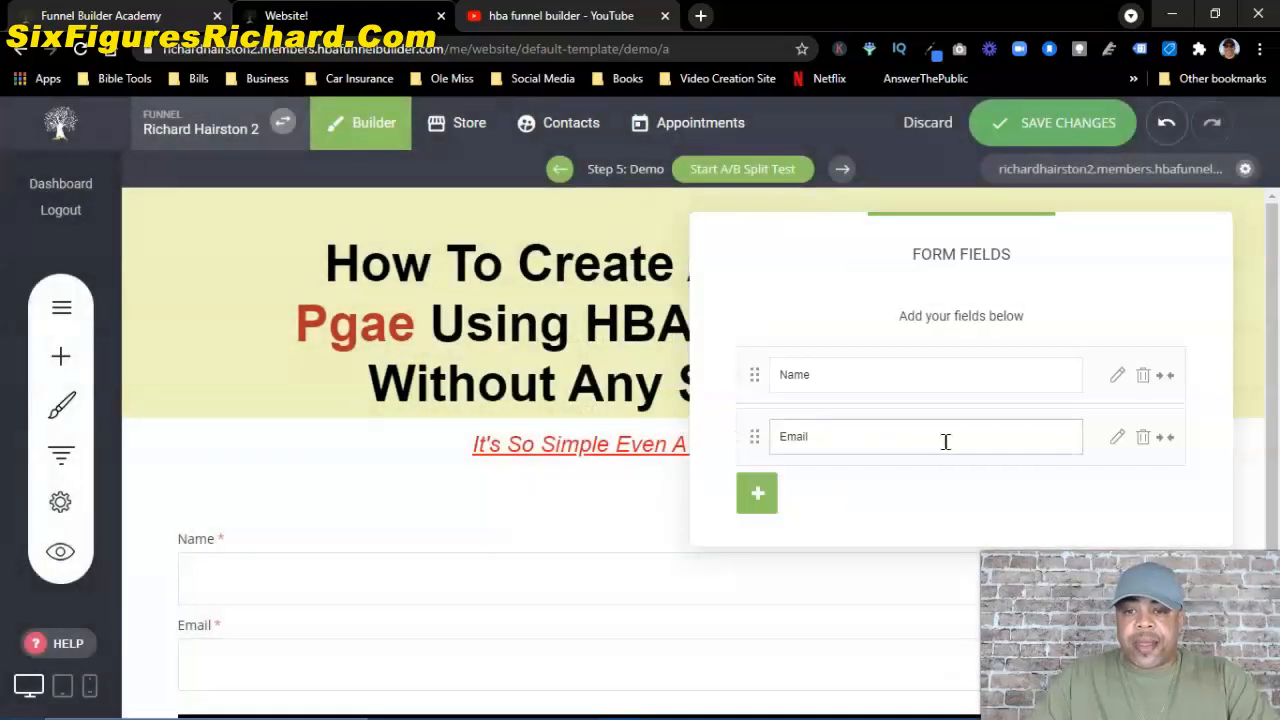
{"action": "left_click", "coordinate": [1143, 375]}
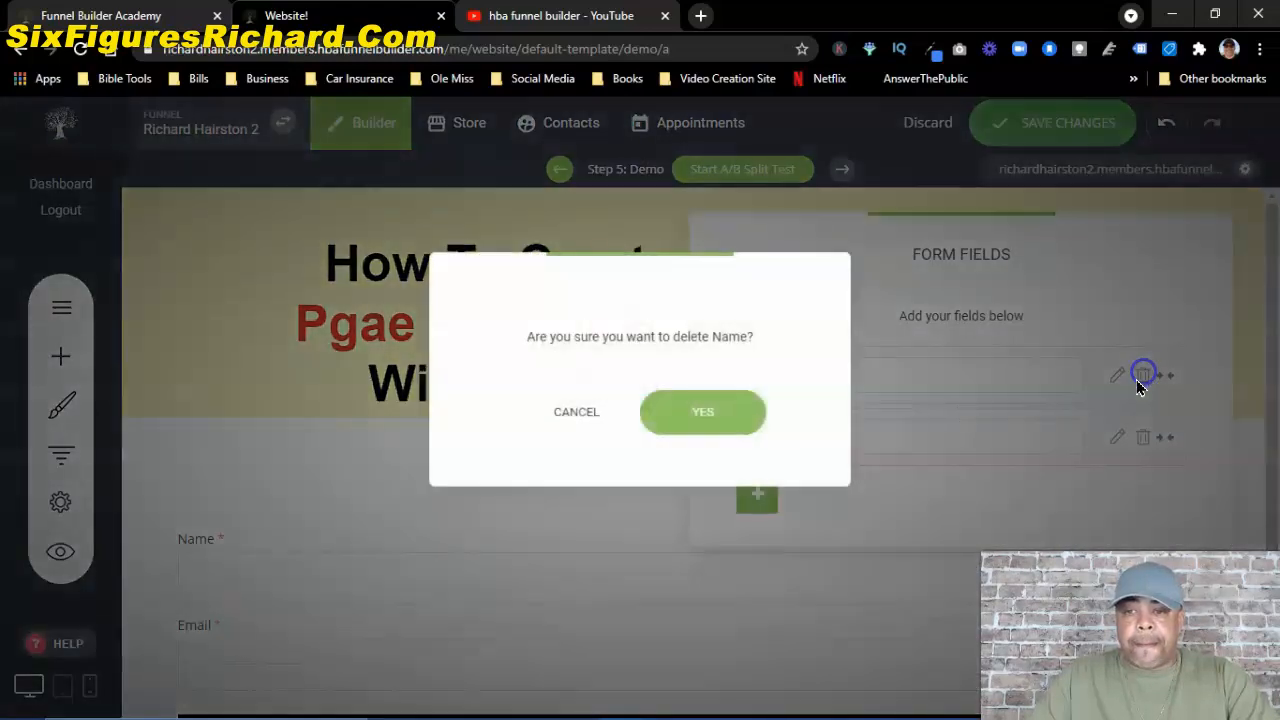
{"action": "left_click", "coordinate": [708, 418]}
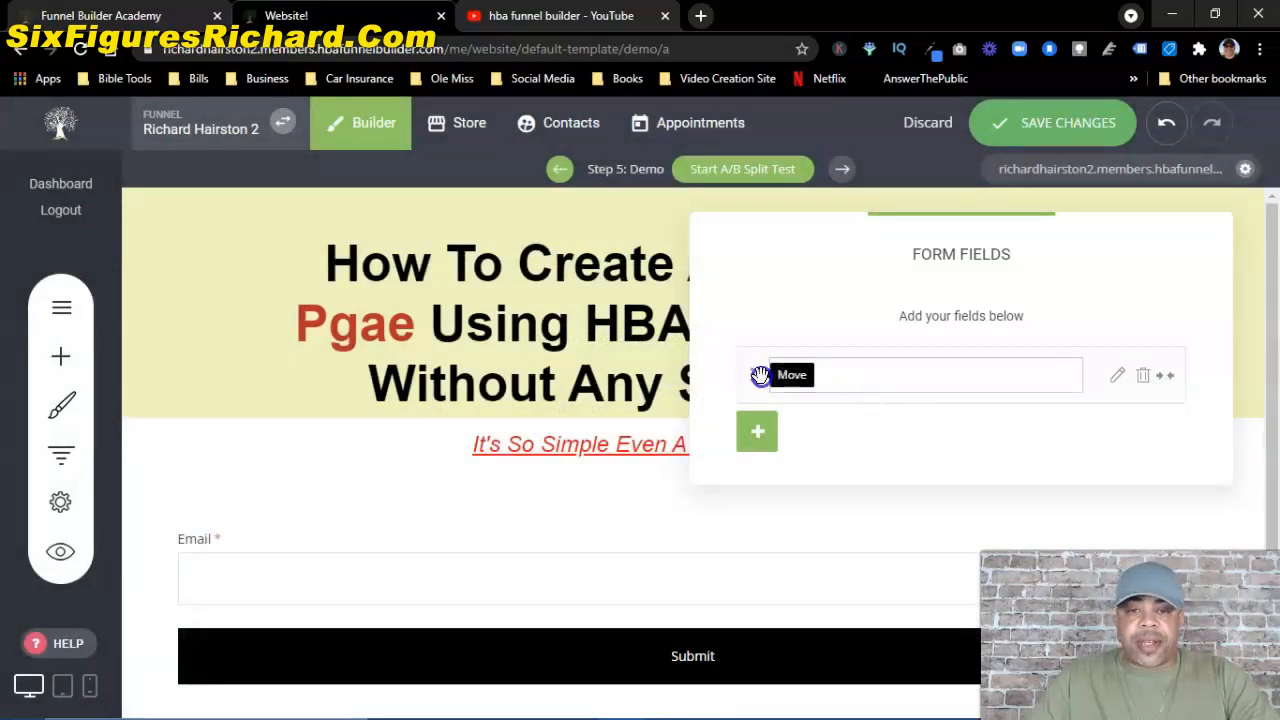
Step: Clear the Email field's label and set its placeholder to "Enter Your Email...."
{"action": "left_click_drag", "start_coordinate": [814, 375], "coordinate": [761, 375]}
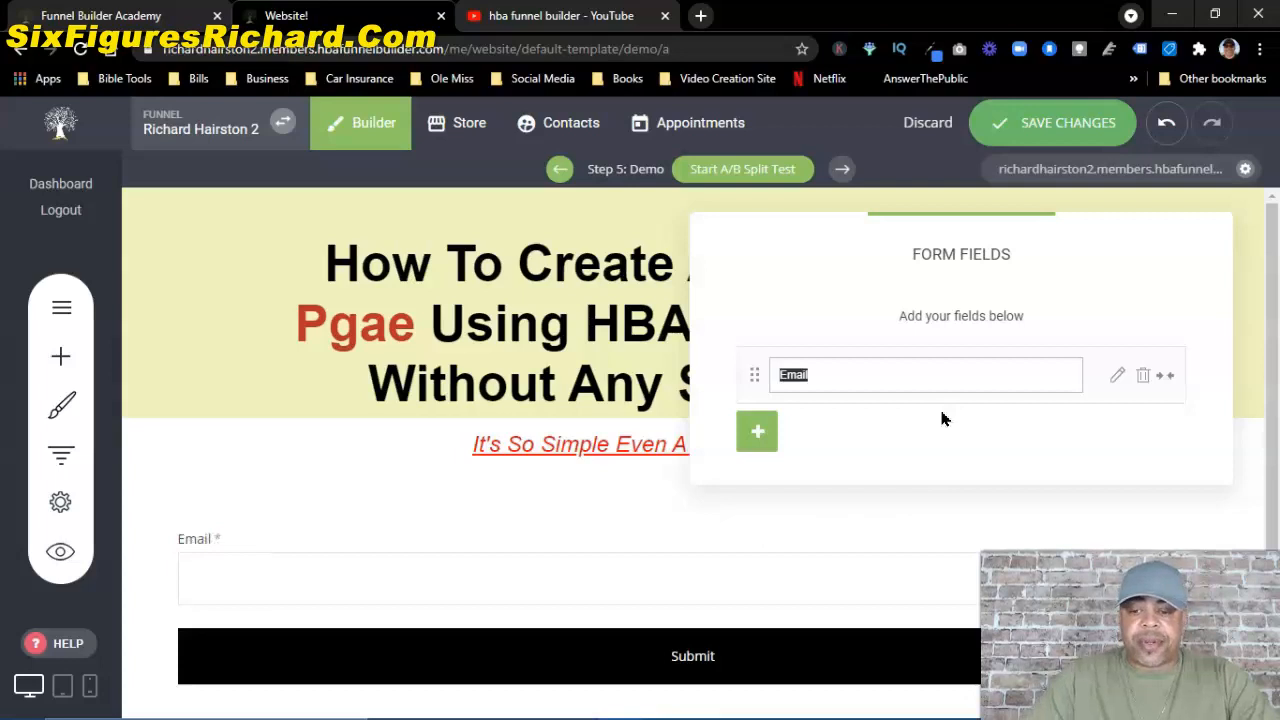
{"action": "key", "text": "BackSpace"}
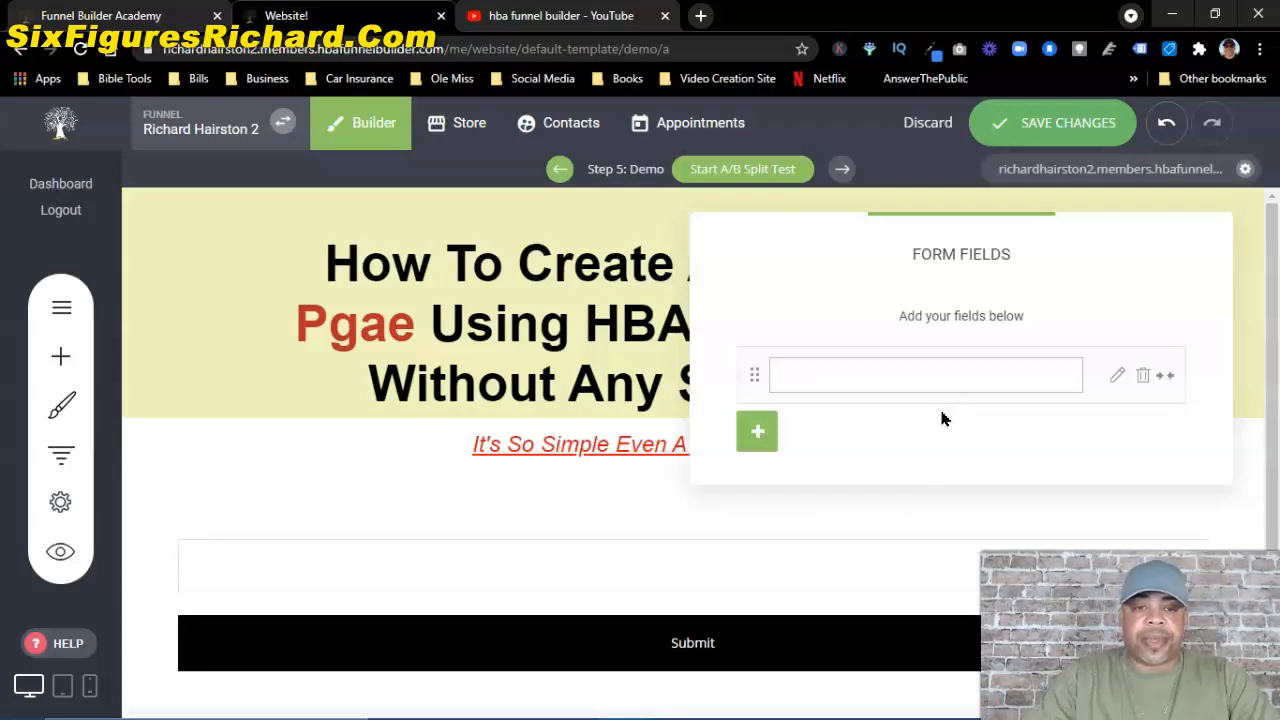
{"action": "left_click", "coordinate": [1117, 375]}
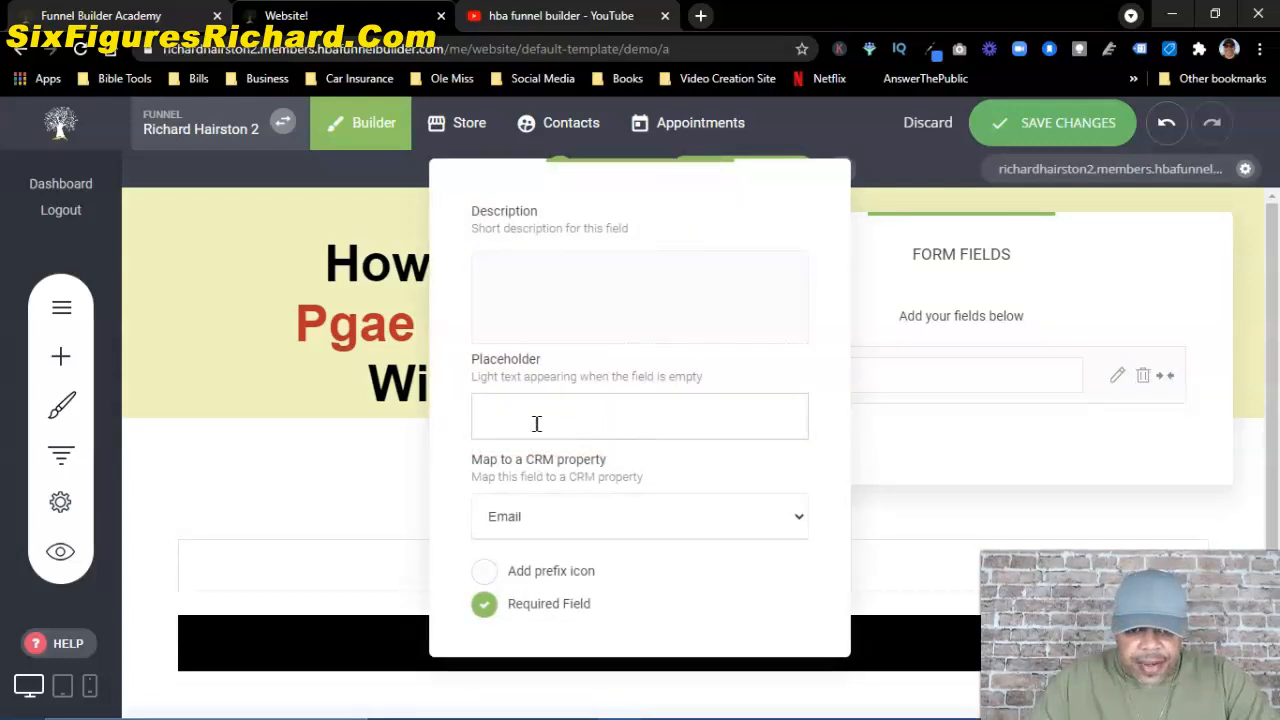
{"action": "type", "text": "Ent"}
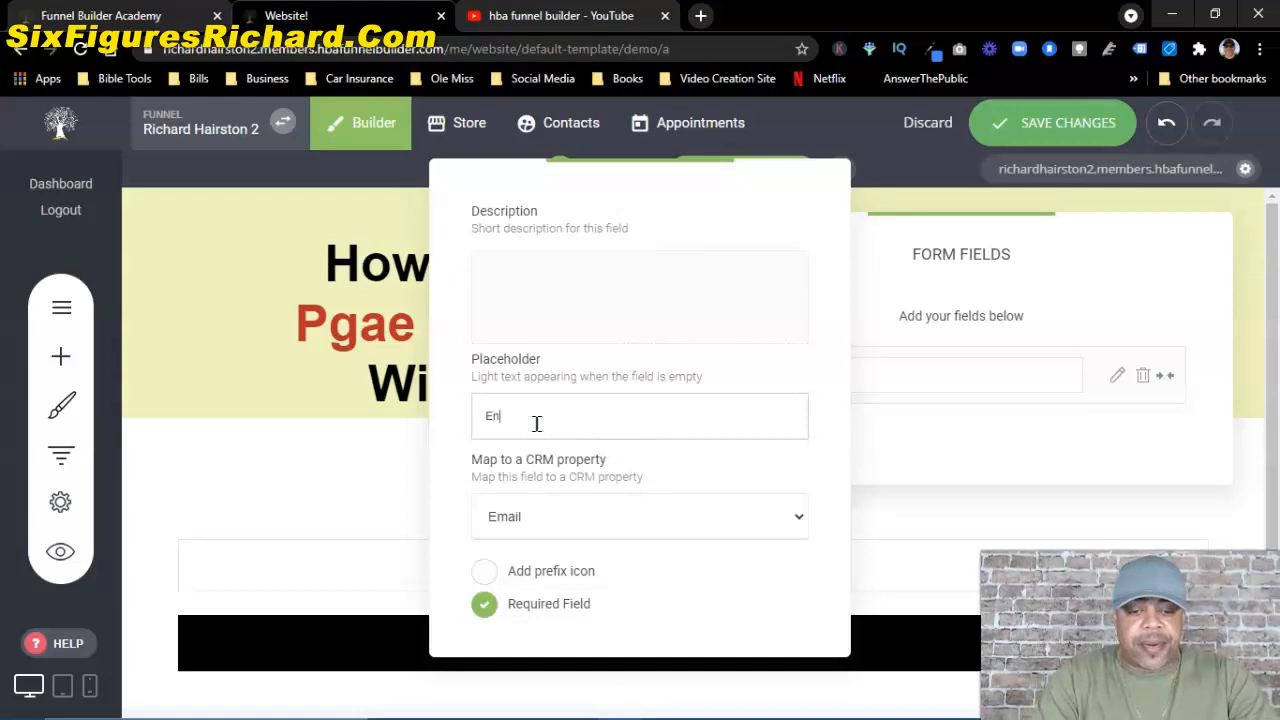
{"action": "type", "text": "er"}
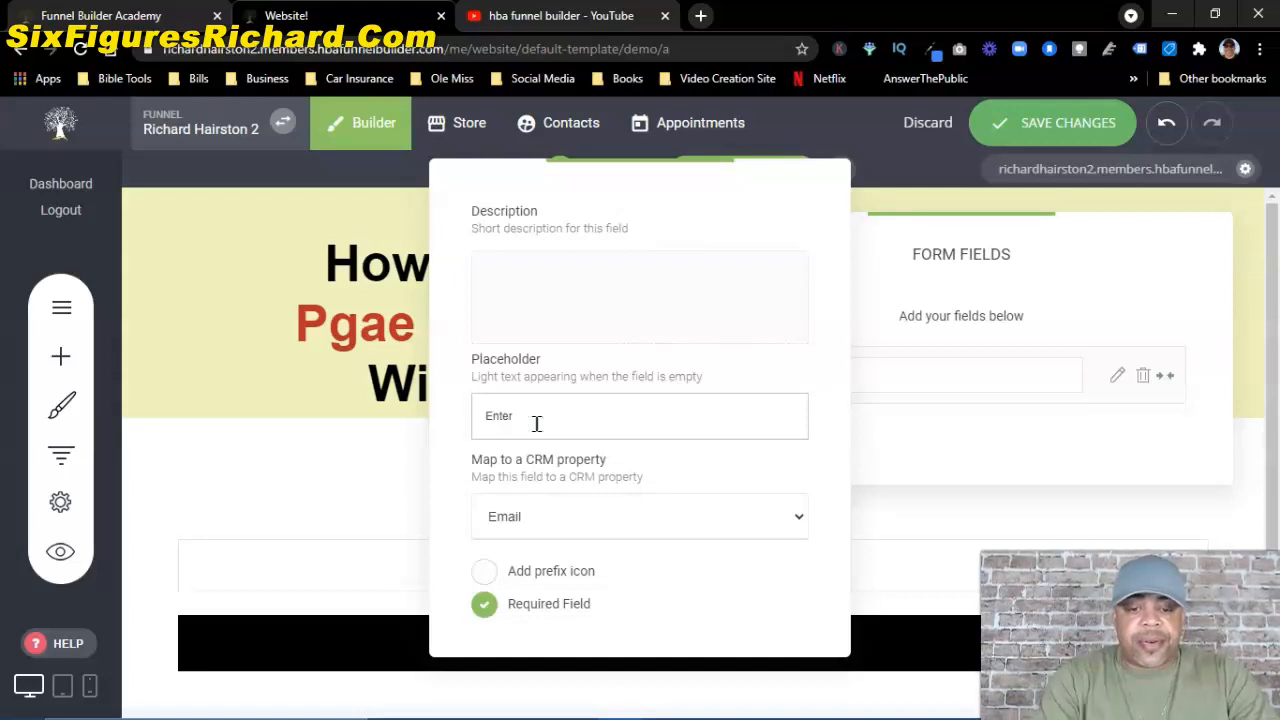
{"action": "type", "text": " Your Email..."}
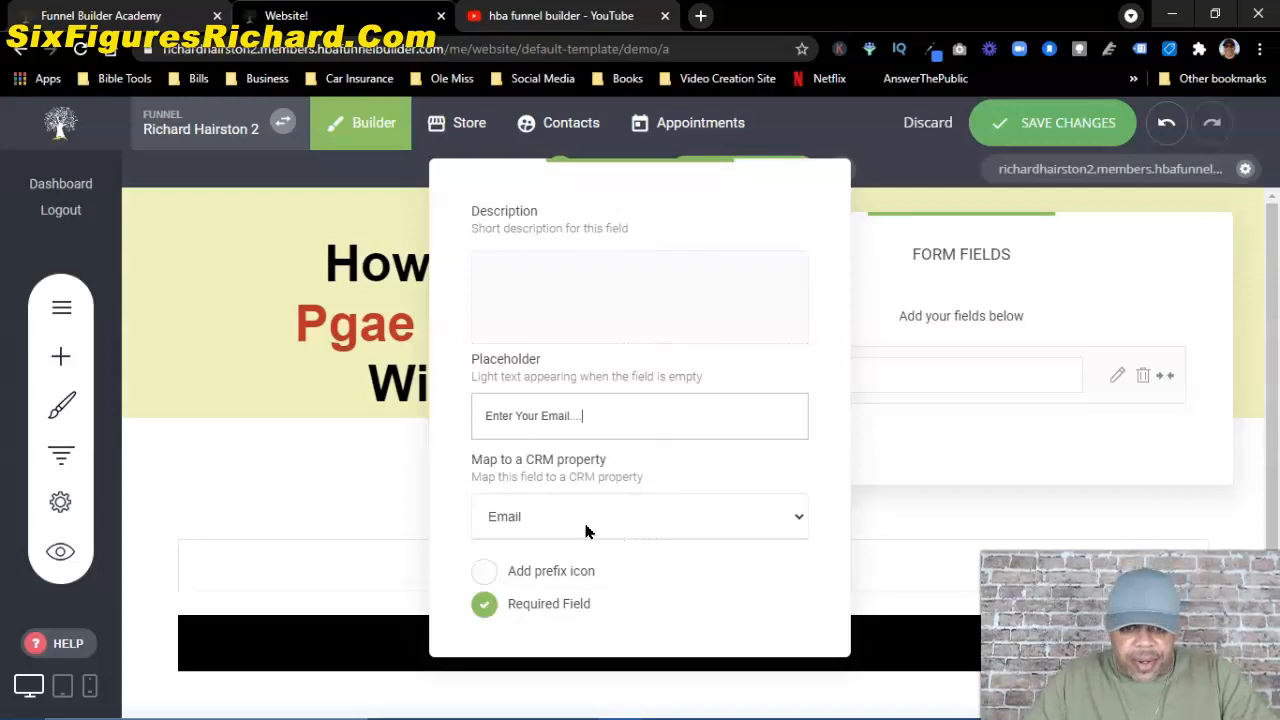
Step: Add a prefix icon to the email field and choose the envelope icon for it
{"action": "left_click", "coordinate": [485, 572]}
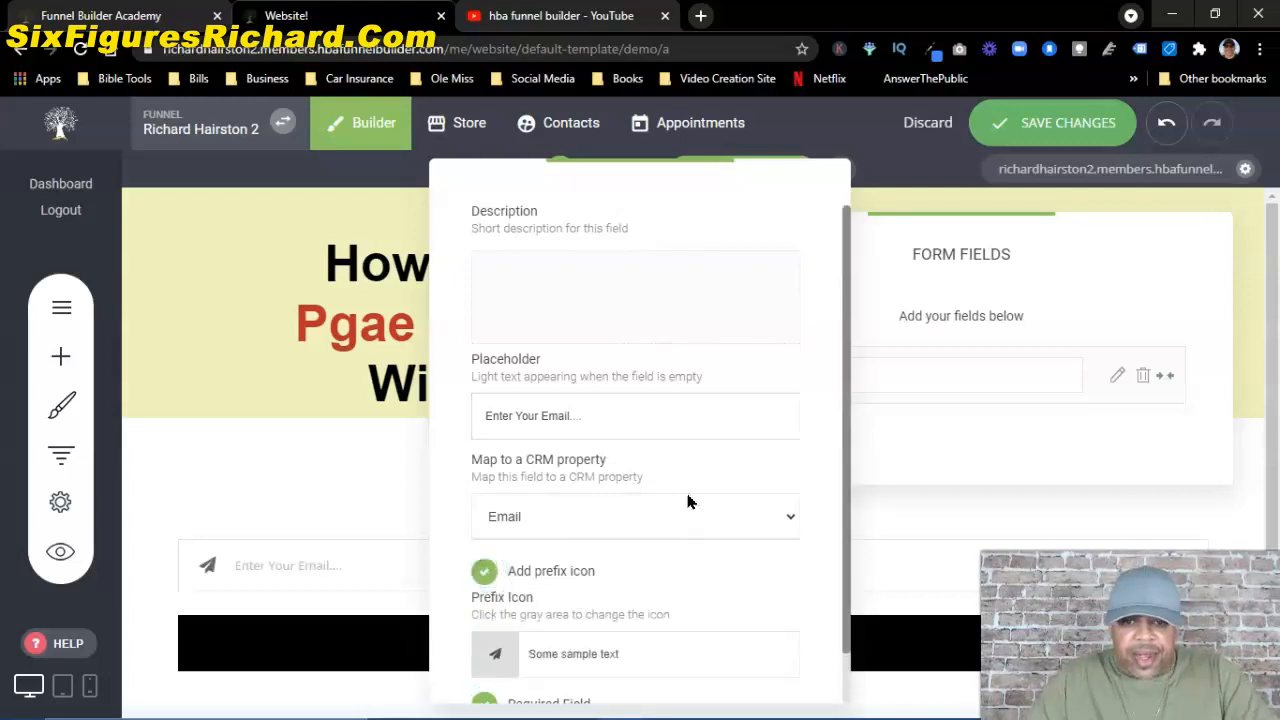
{"action": "scroll", "coordinate": [688, 501], "scroll_direction": "down", "scroll_amount": 1}
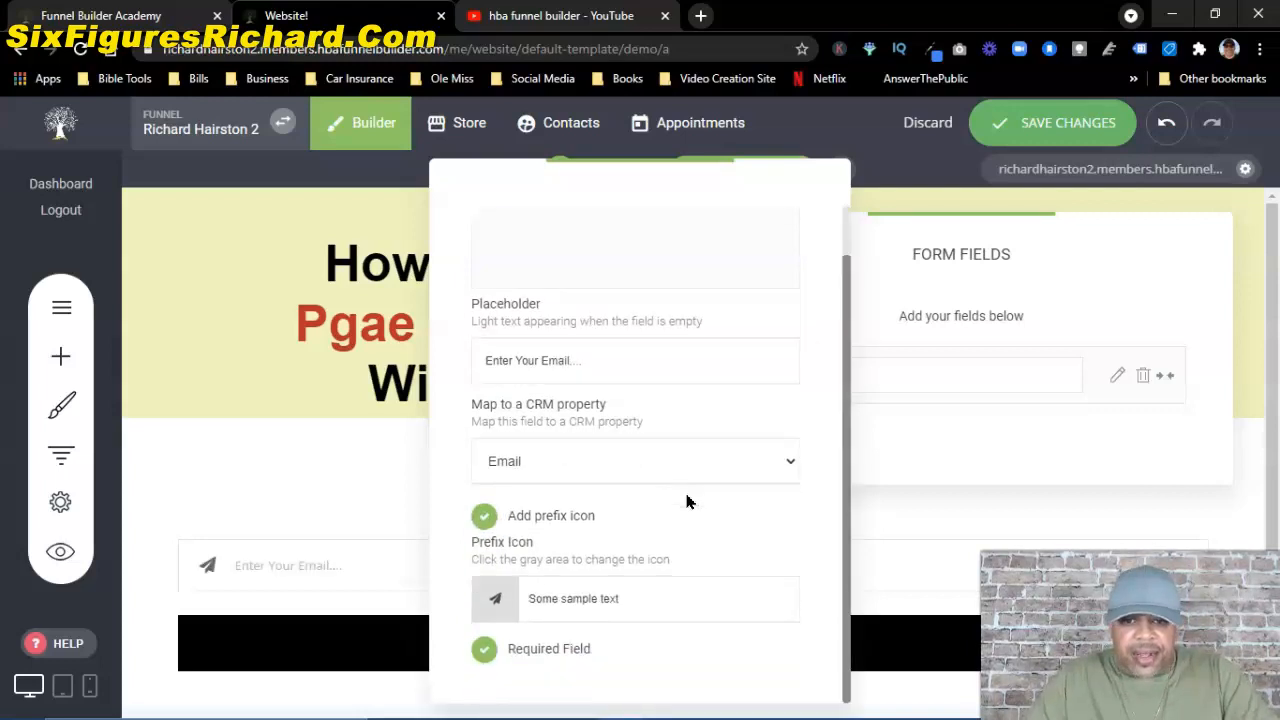
{"action": "left_click", "coordinate": [496, 600]}
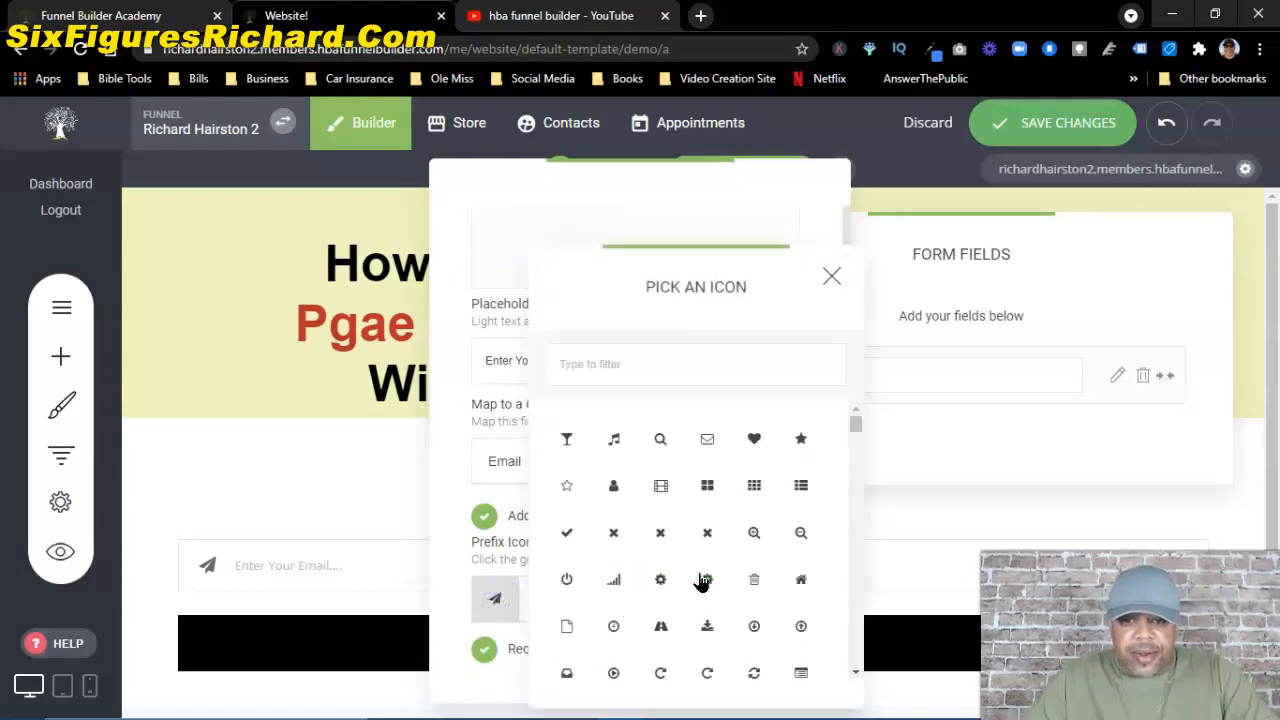
{"action": "left_click", "coordinate": [705, 438]}
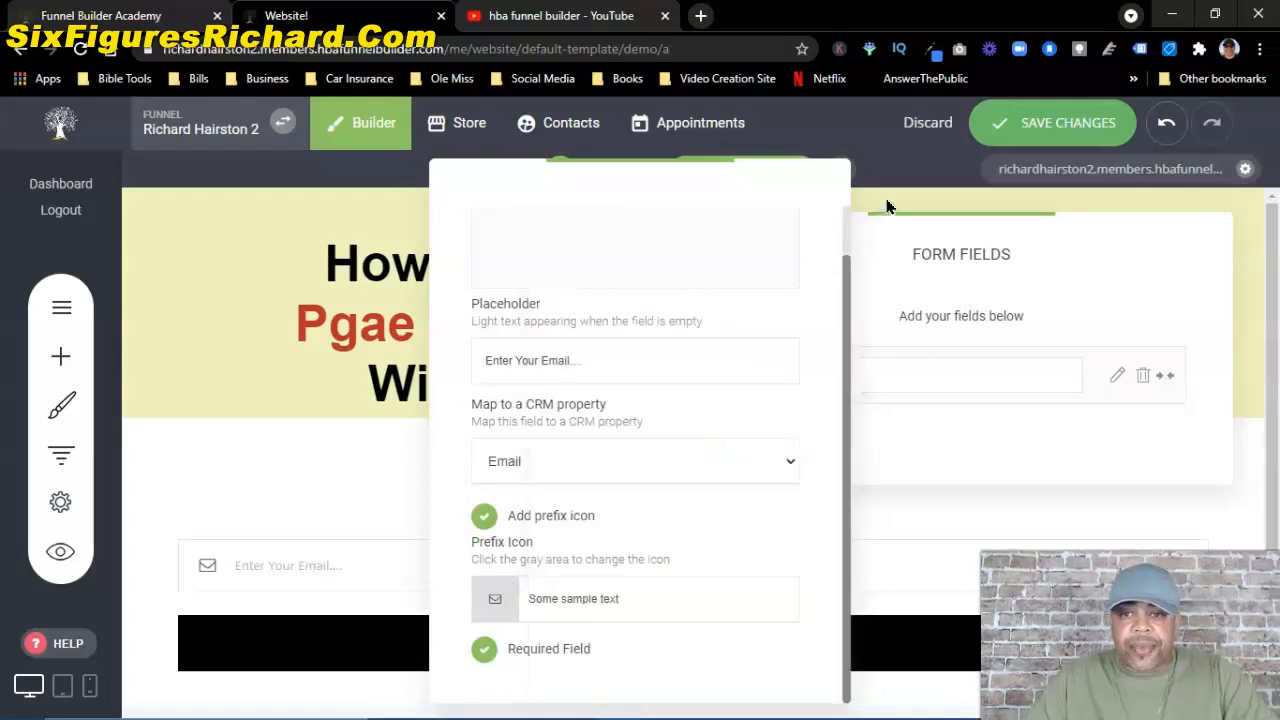
{"action": "left_click", "coordinate": [886, 206]}
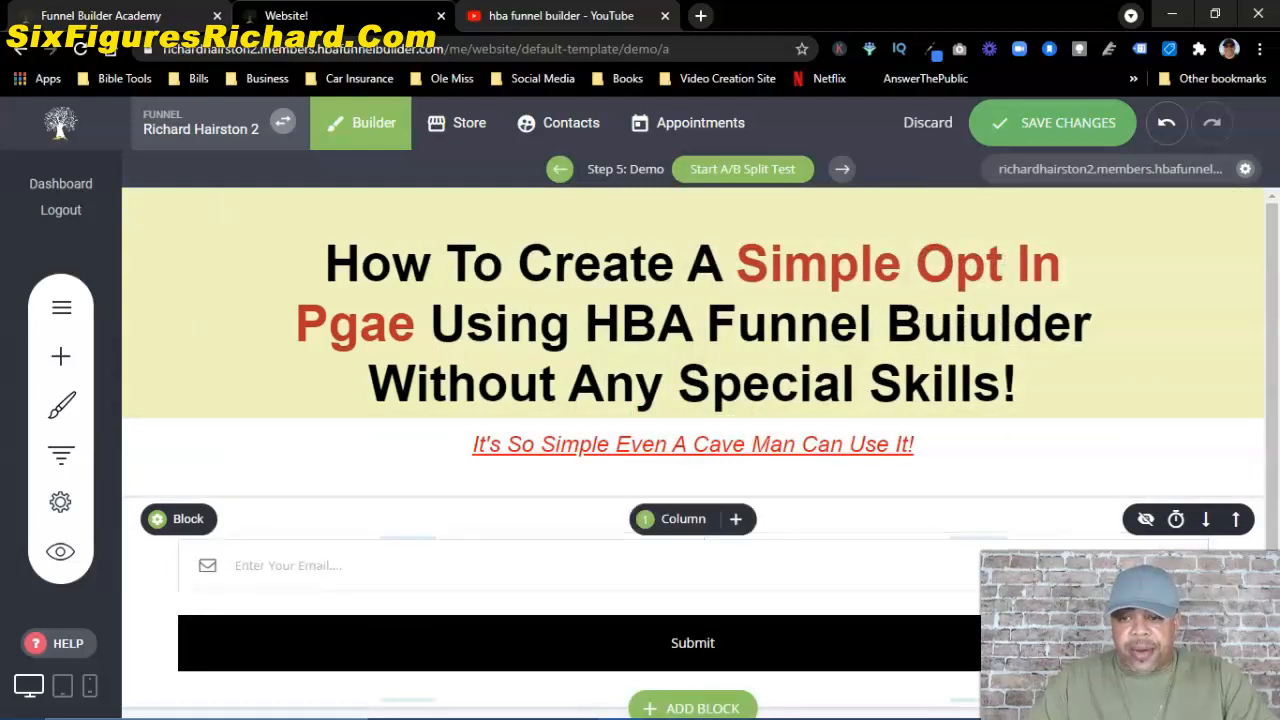
Step: Narrow the form to about half the column's width and set the column's content alignment to middle
{"action": "left_click_drag", "start_coordinate": [1208, 608], "coordinate": [708, 606]}
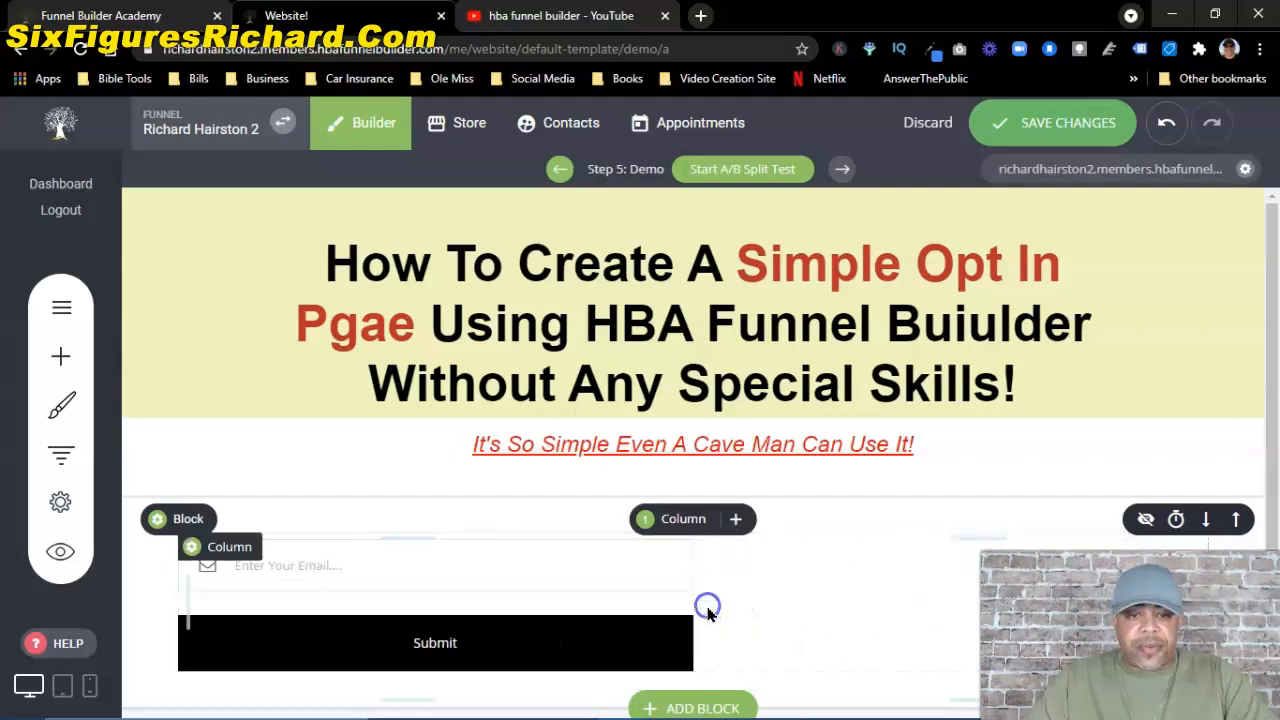
{"action": "left_click", "coordinate": [194, 550]}
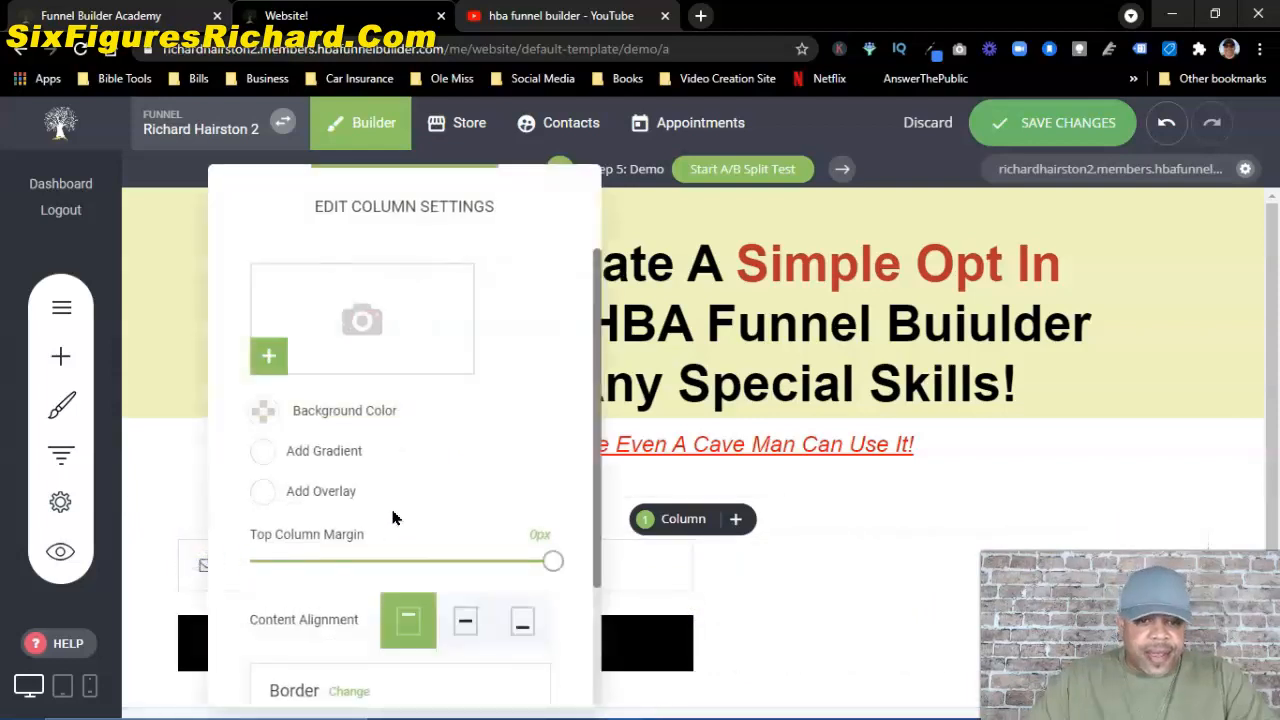
{"action": "left_click", "coordinate": [465, 618]}
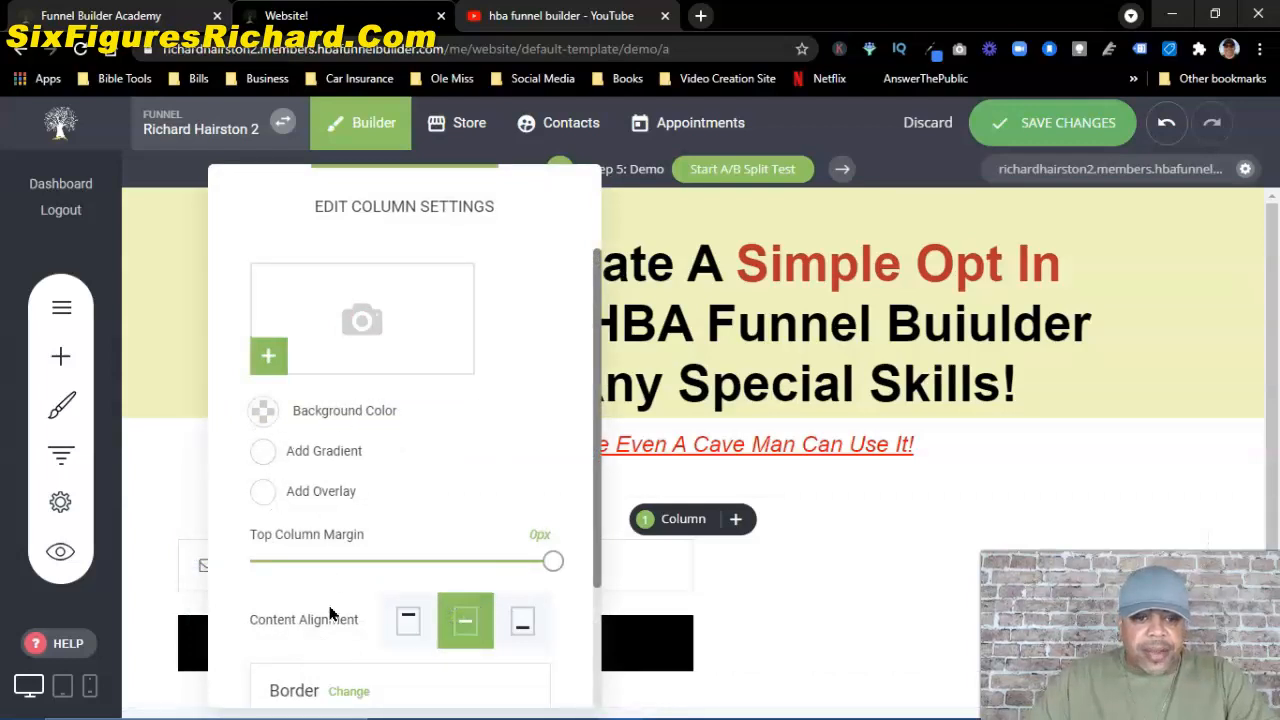
{"action": "left_click_drag", "start_coordinate": [528, 187], "coordinate": [614, 127]}
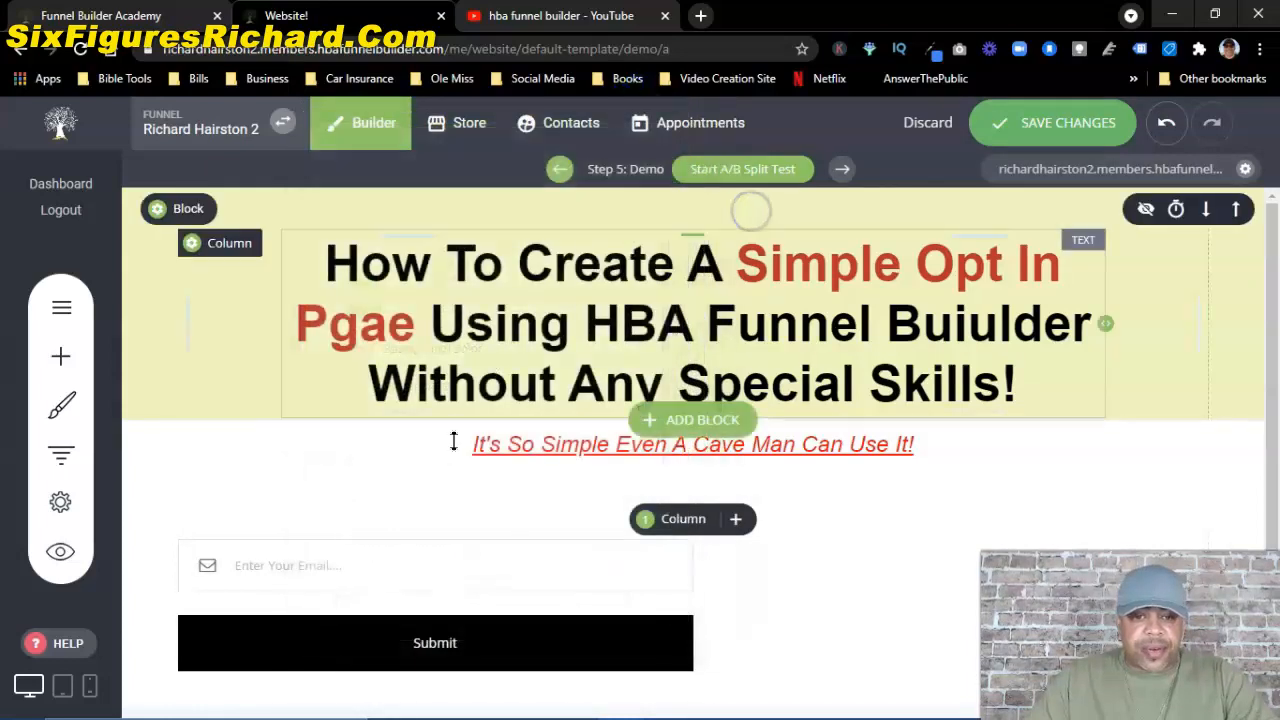
Step: Align the form to the center of its column
{"action": "left_click", "coordinate": [520, 650]}
{"action": "left_click", "coordinate": [373, 510]}
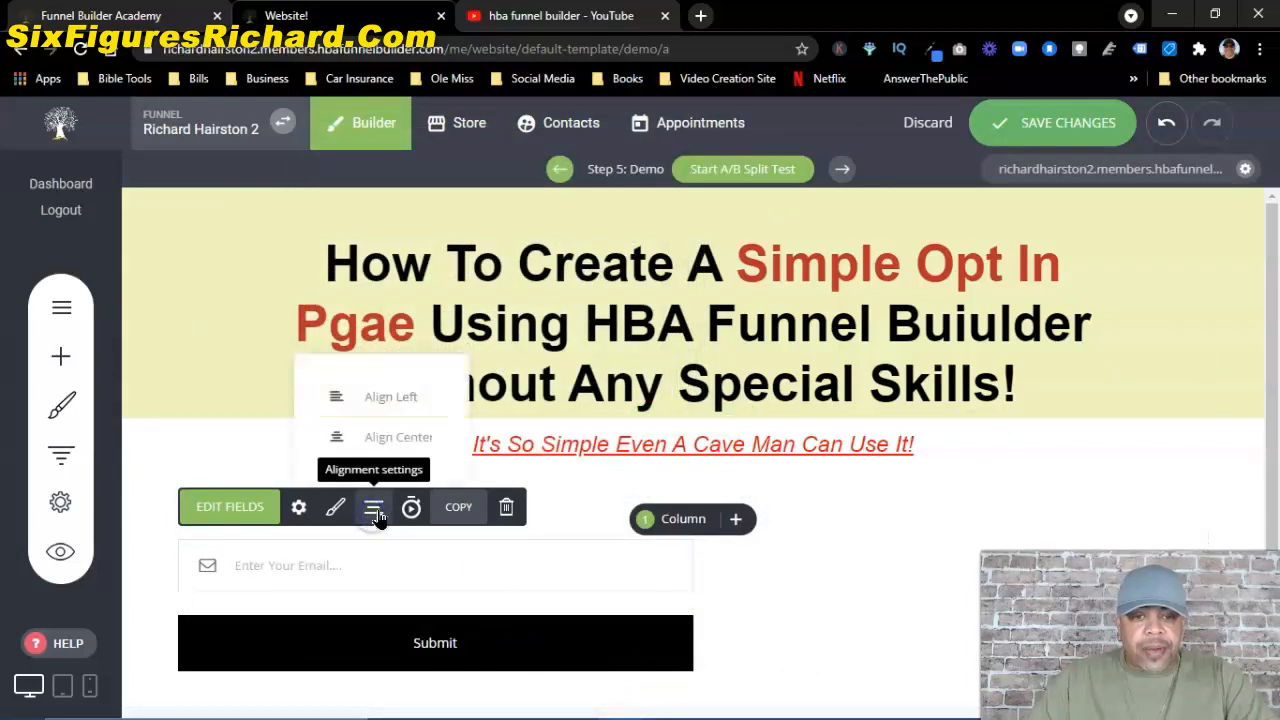
{"action": "left_click", "coordinate": [399, 441]}
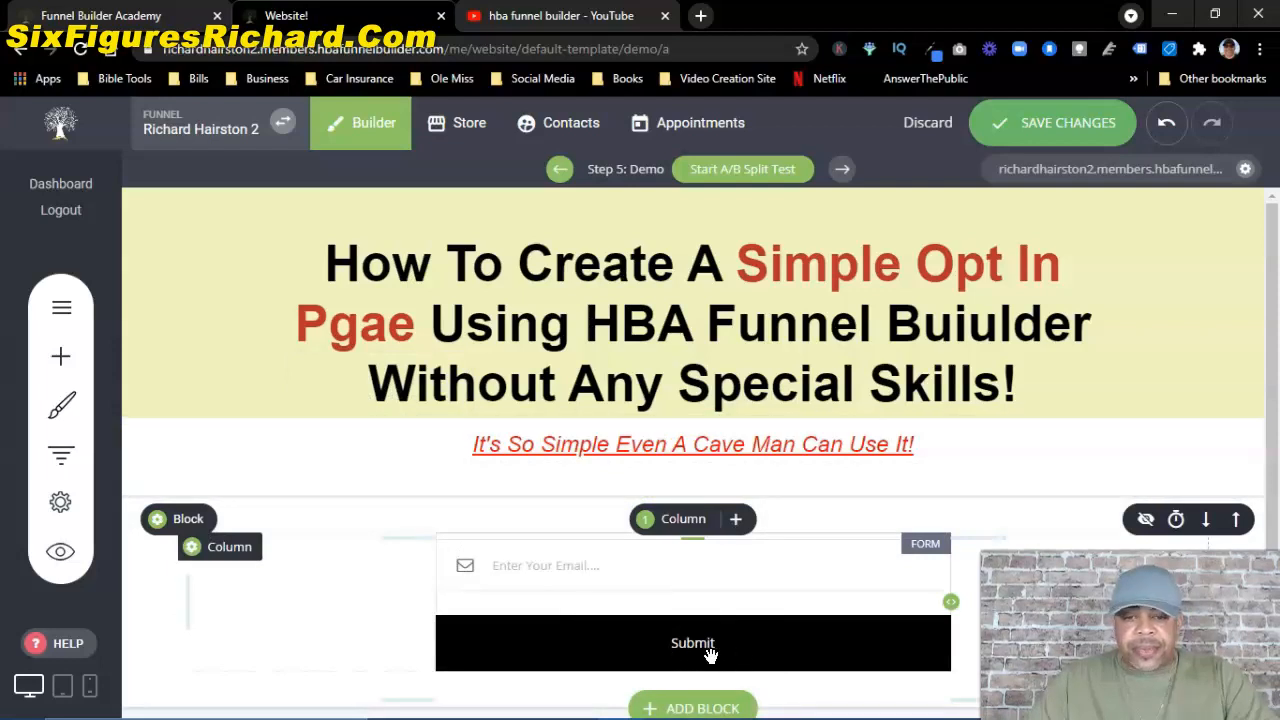
Step: Add the Name CRM property as a form field and move it above the email field
{"action": "left_click", "coordinate": [676, 645]}
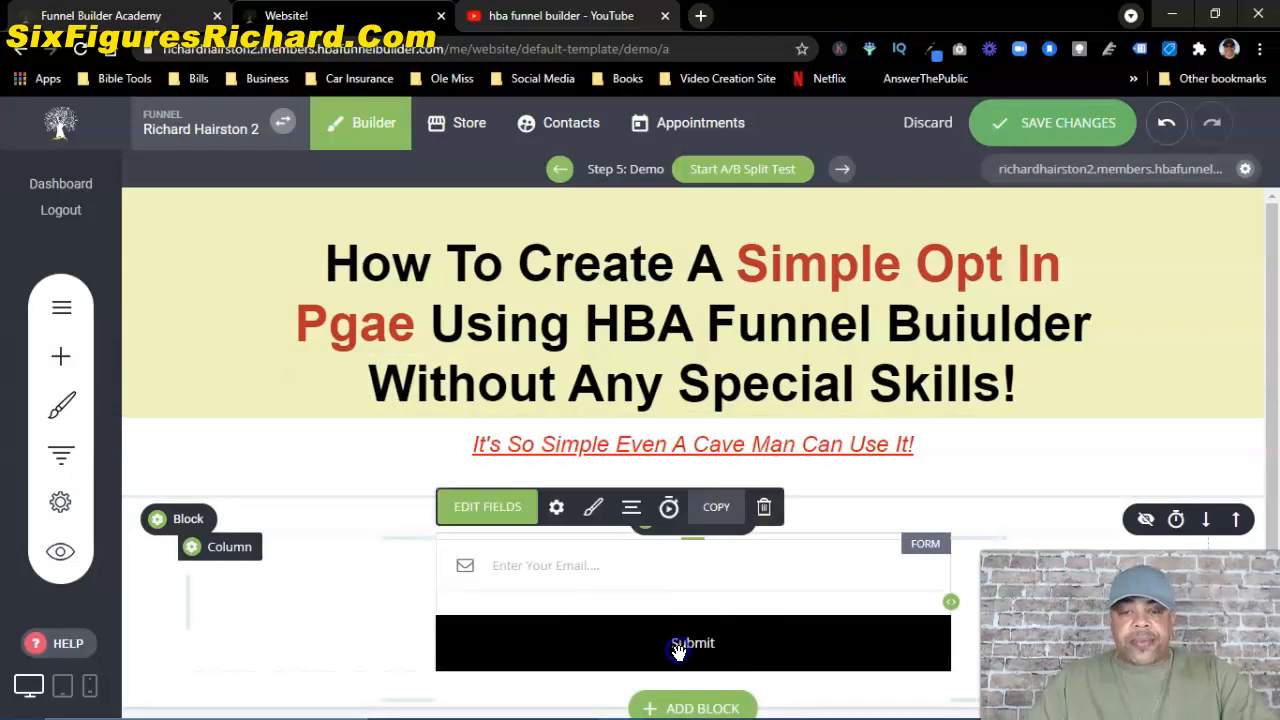
{"action": "left_click", "coordinate": [490, 507]}
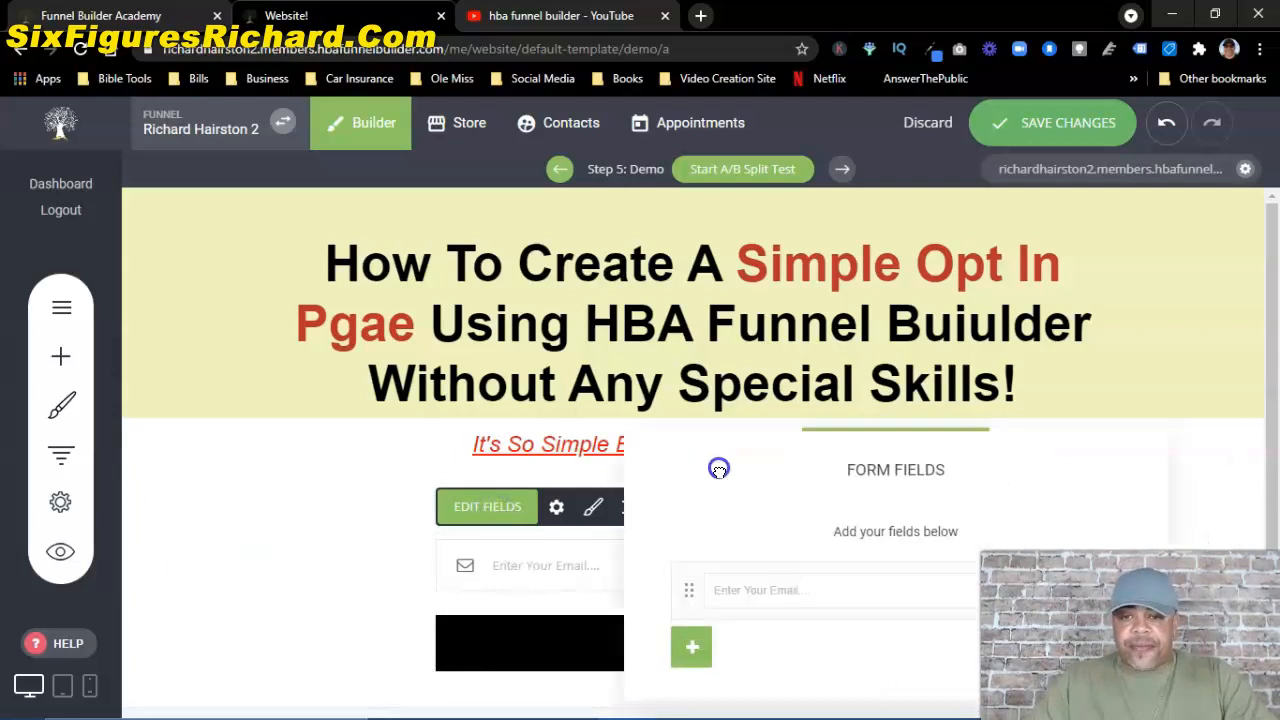
{"action": "left_click", "coordinate": [436, 420]}
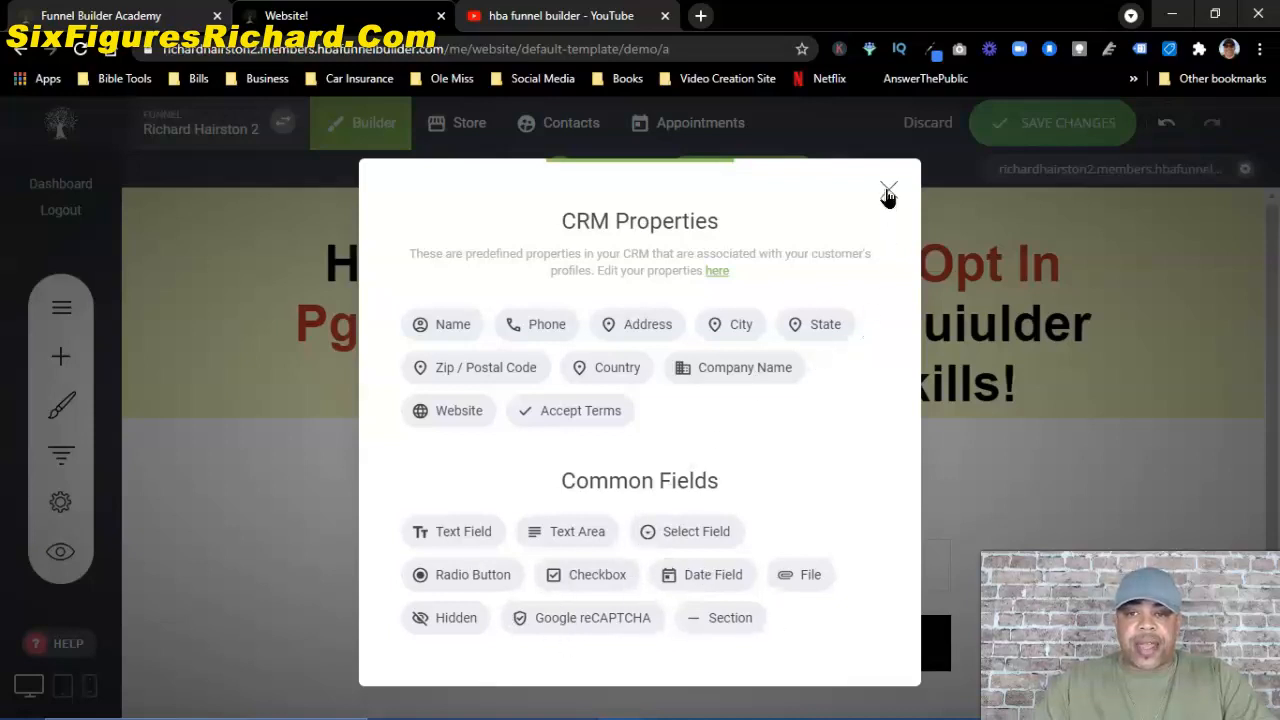
{"action": "left_click", "coordinate": [440, 326]}
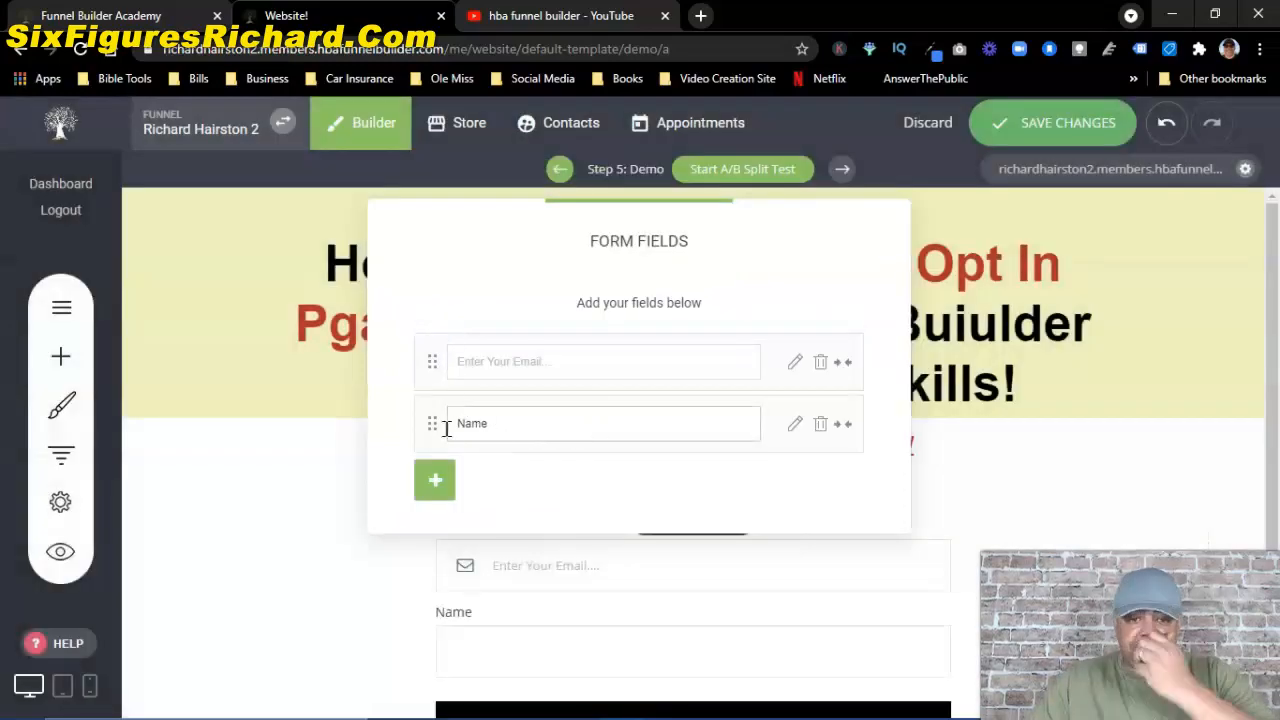
{"action": "left_click_drag", "start_coordinate": [432, 424], "coordinate": [432, 364]}
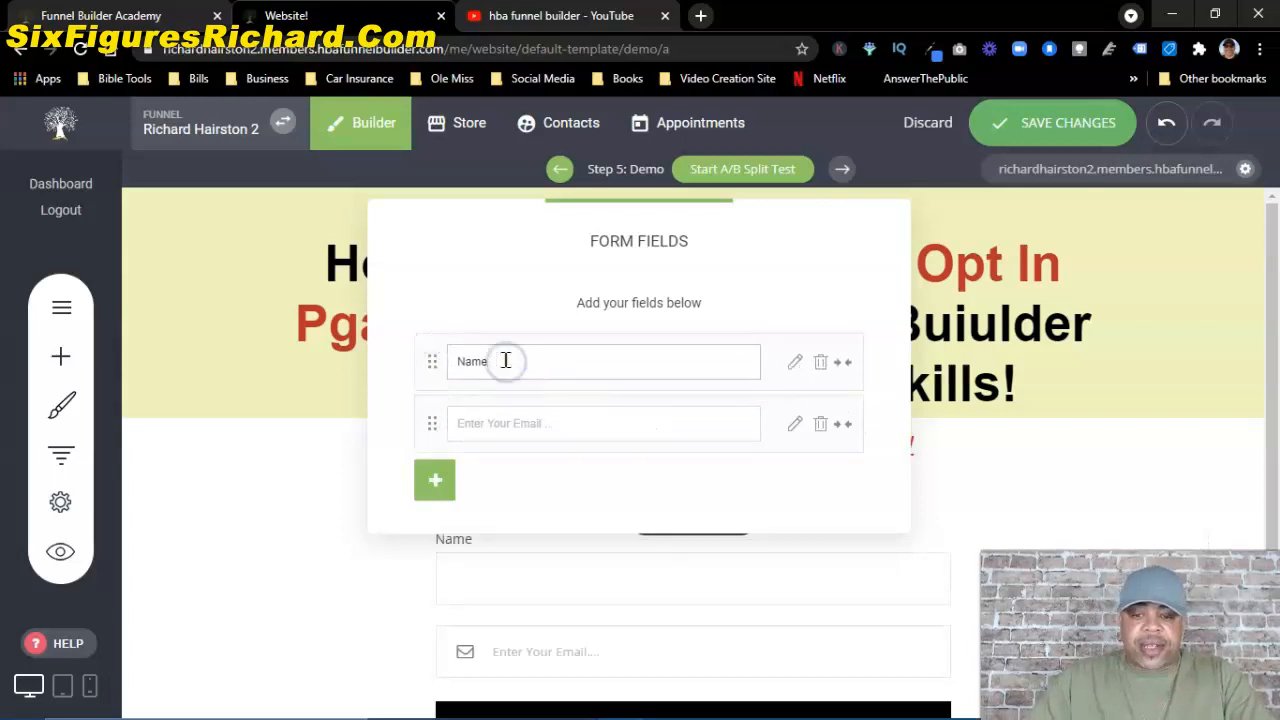
Step: Clear the name field's label and give the field the placeholder "What's Your Name..."
{"action": "key", "text": "BackSpace"}
{"action": "key", "text": "BackSpace"}
{"action": "key", "text": "BackSpace"}
{"action": "key", "text": "BackSpace"}
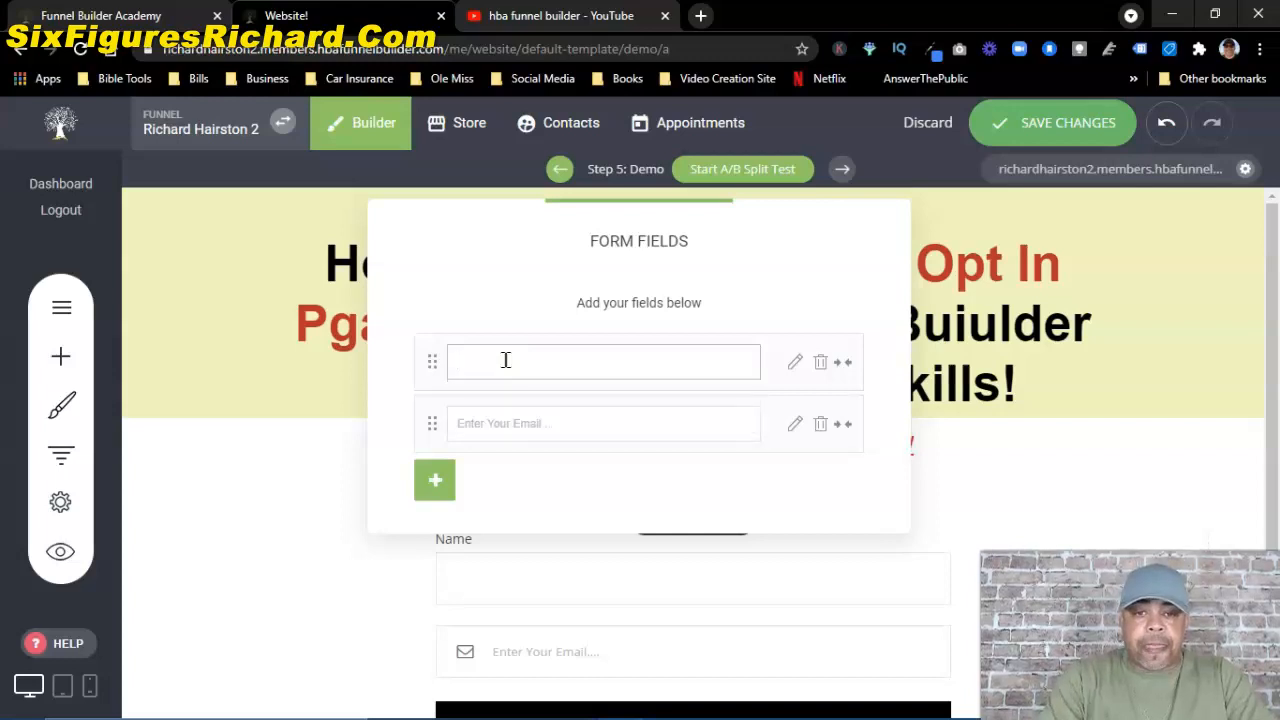
{"action": "left_click", "coordinate": [796, 362]}
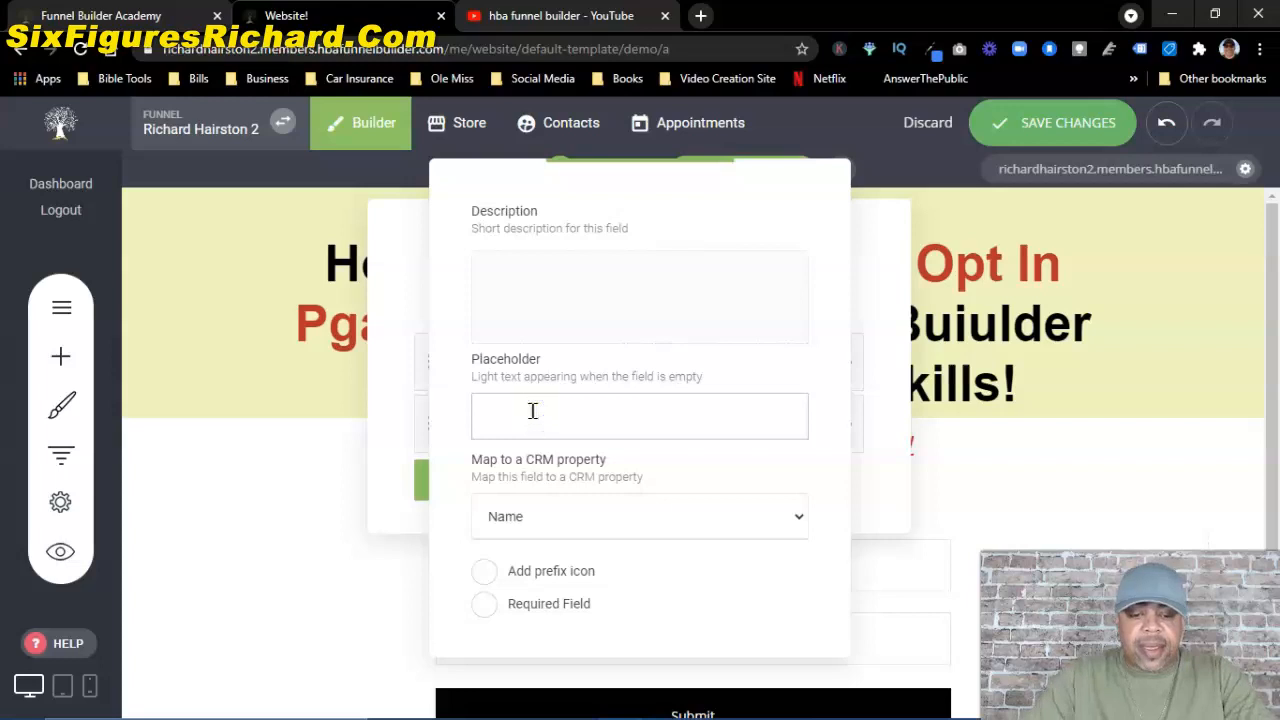
{"action": "type", "text": "hat"}
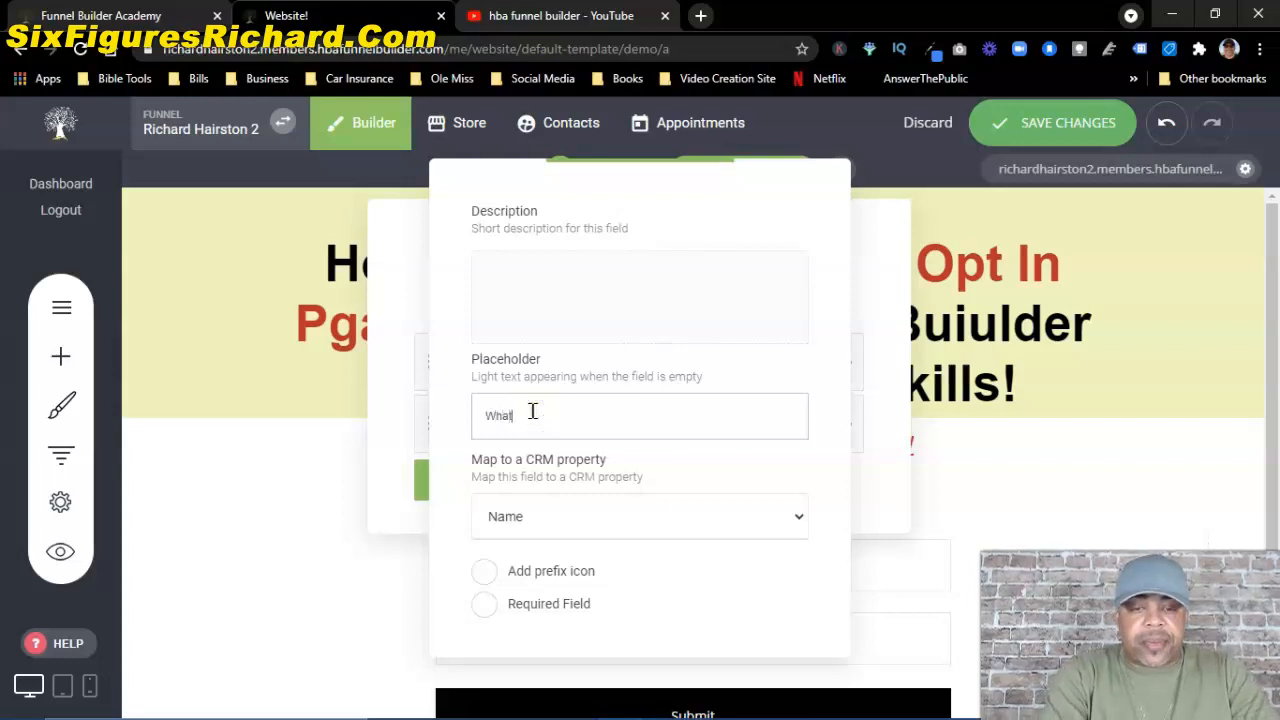
{"action": "type", "text": "'s Your Name..."}
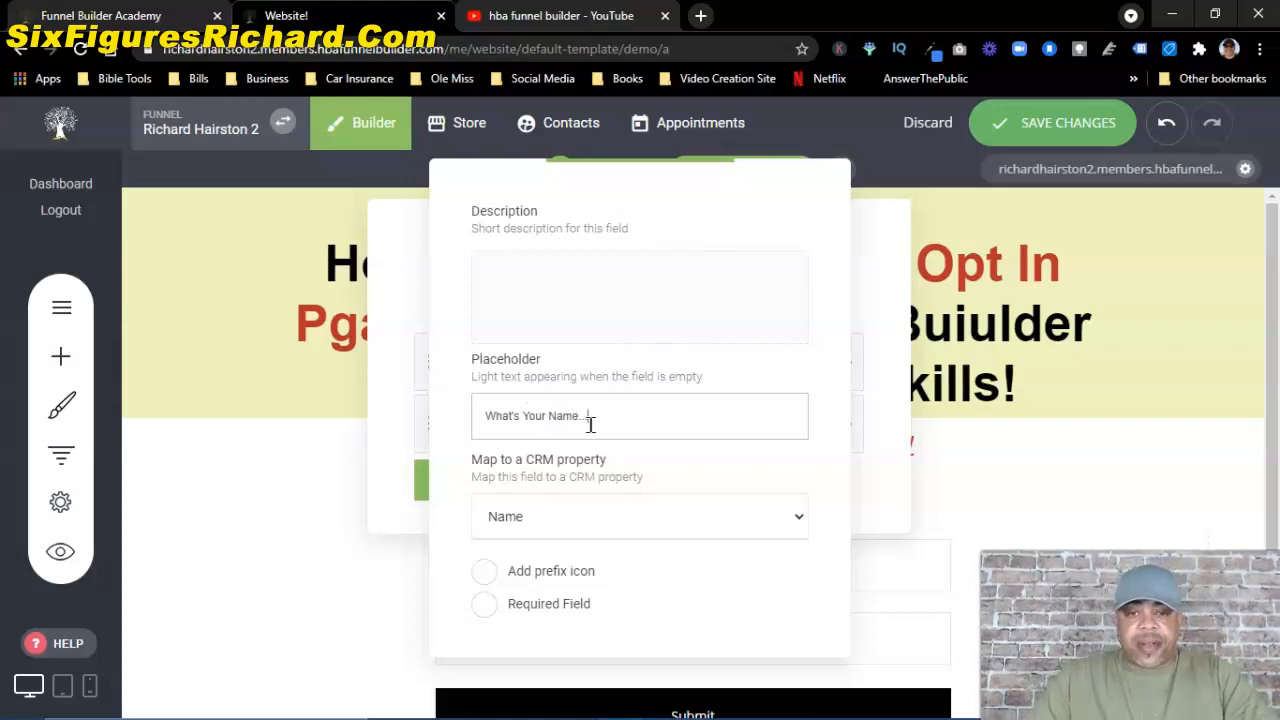
{"action": "left_click", "coordinate": [998, 308]}
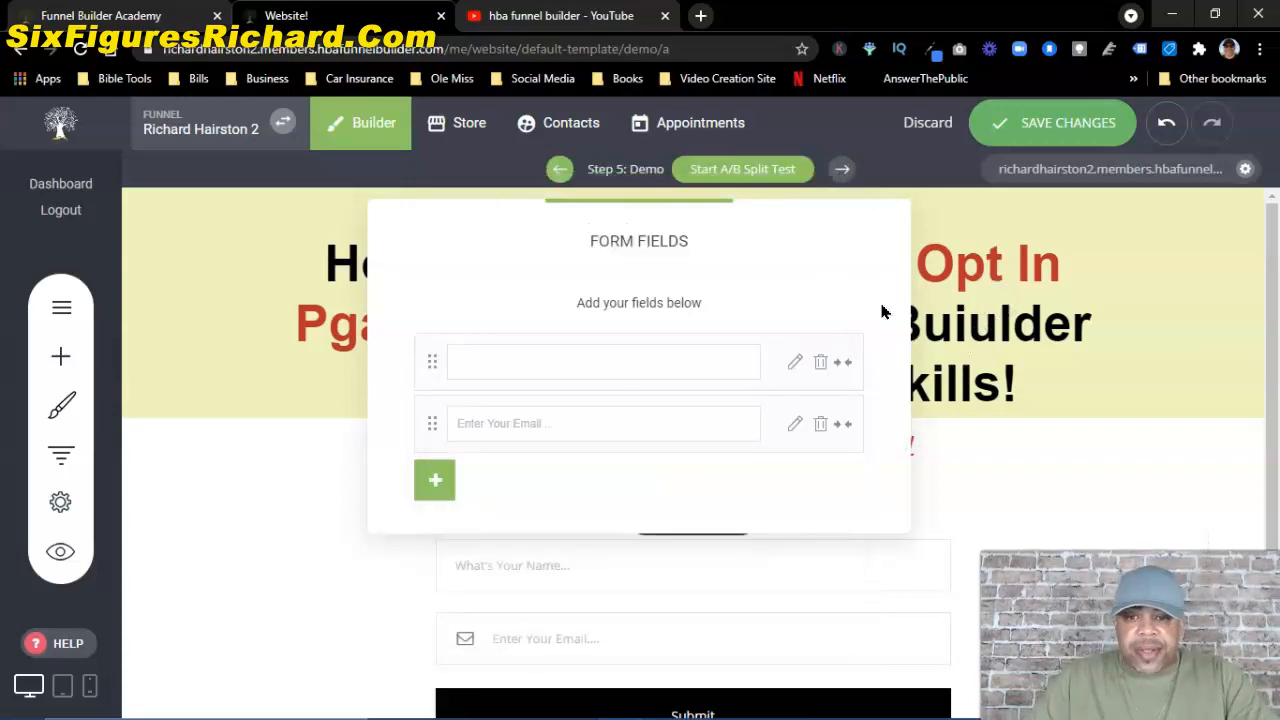
{"action": "left_click", "coordinate": [946, 255]}
Step: Change the form's submit button text to "Get In Now!" in the form settings
{"action": "scroll", "coordinate": [445, 516], "scroll_direction": "down", "scroll_amount": 1}
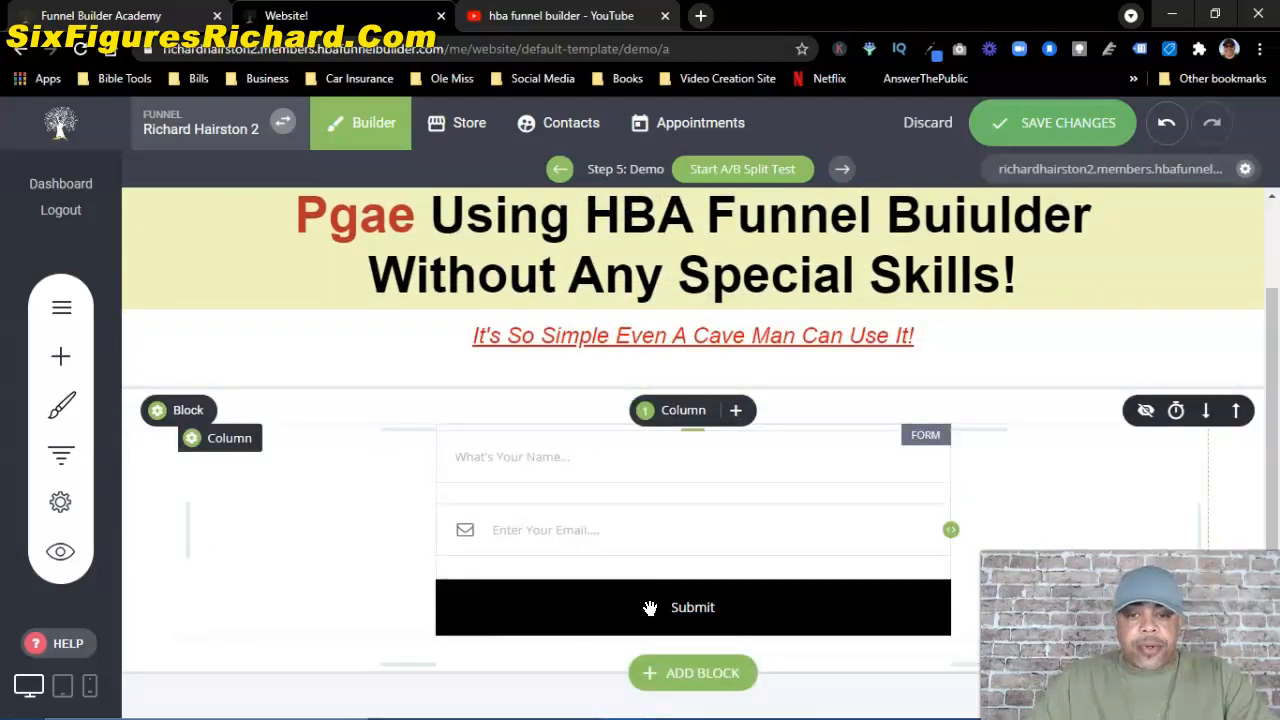
{"action": "left_click", "coordinate": [566, 615]}
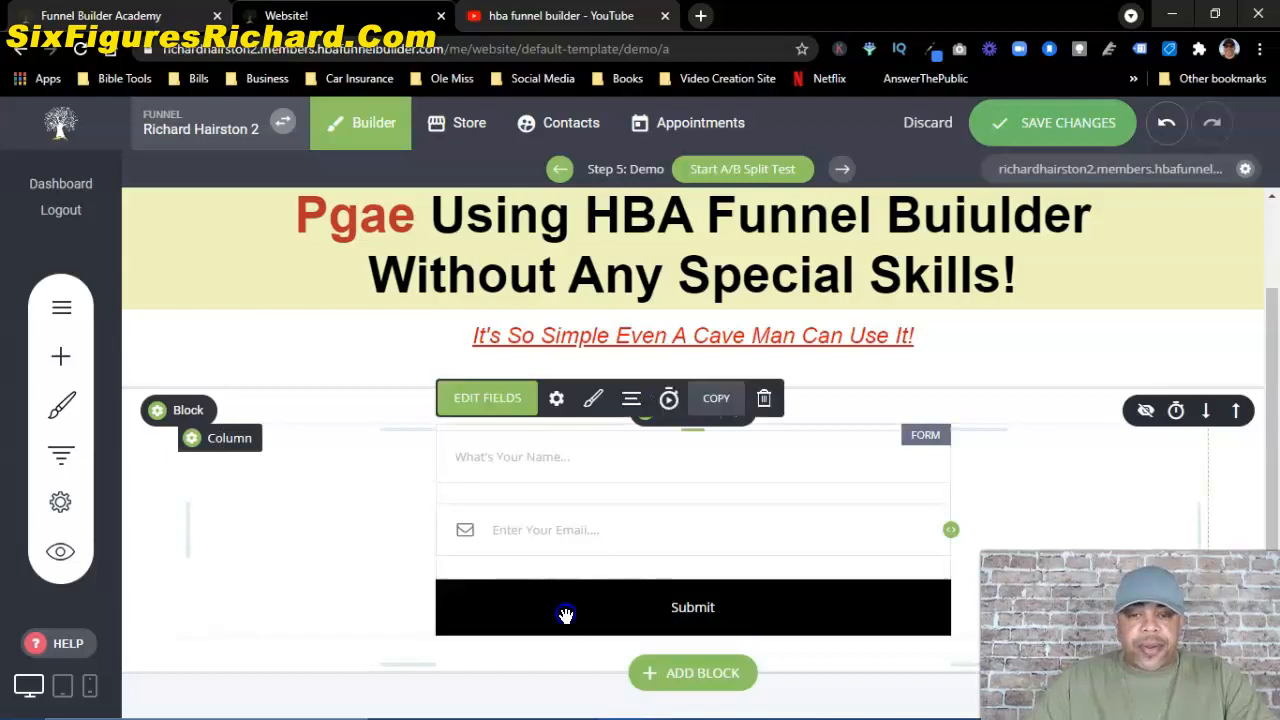
{"action": "left_click", "coordinate": [556, 400]}
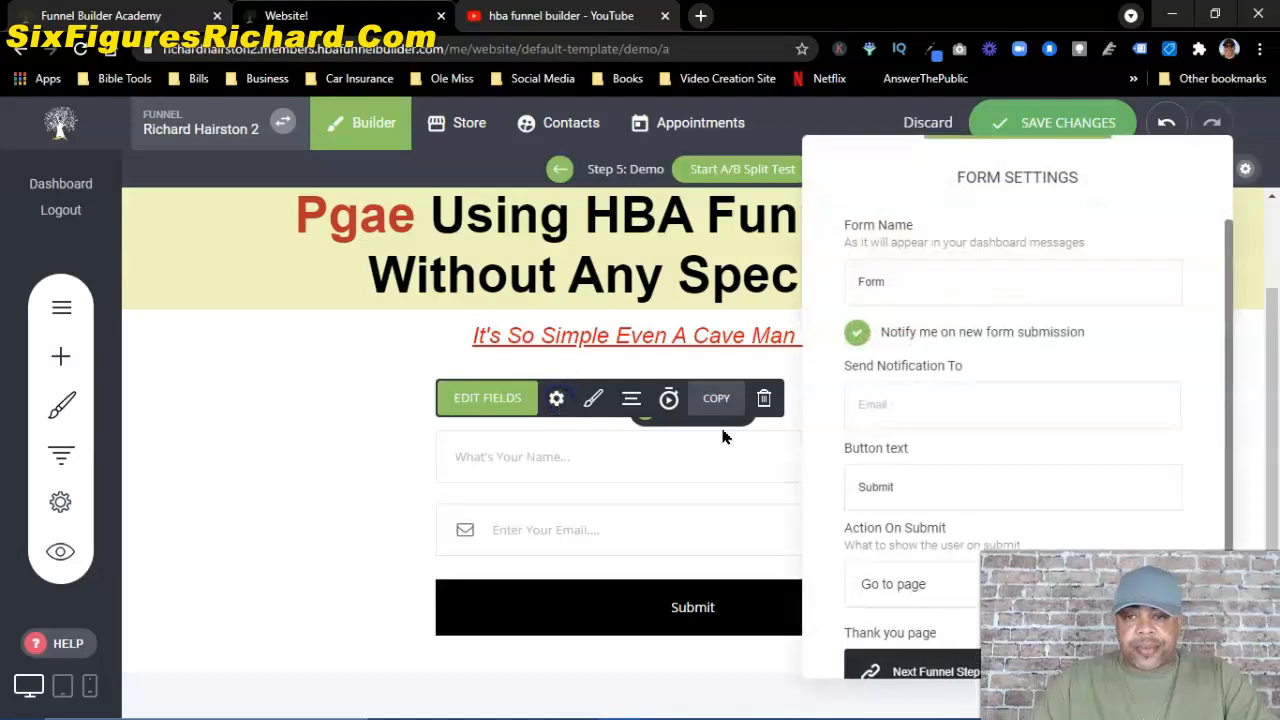
{"action": "left_click_drag", "start_coordinate": [927, 488], "coordinate": [834, 486]}
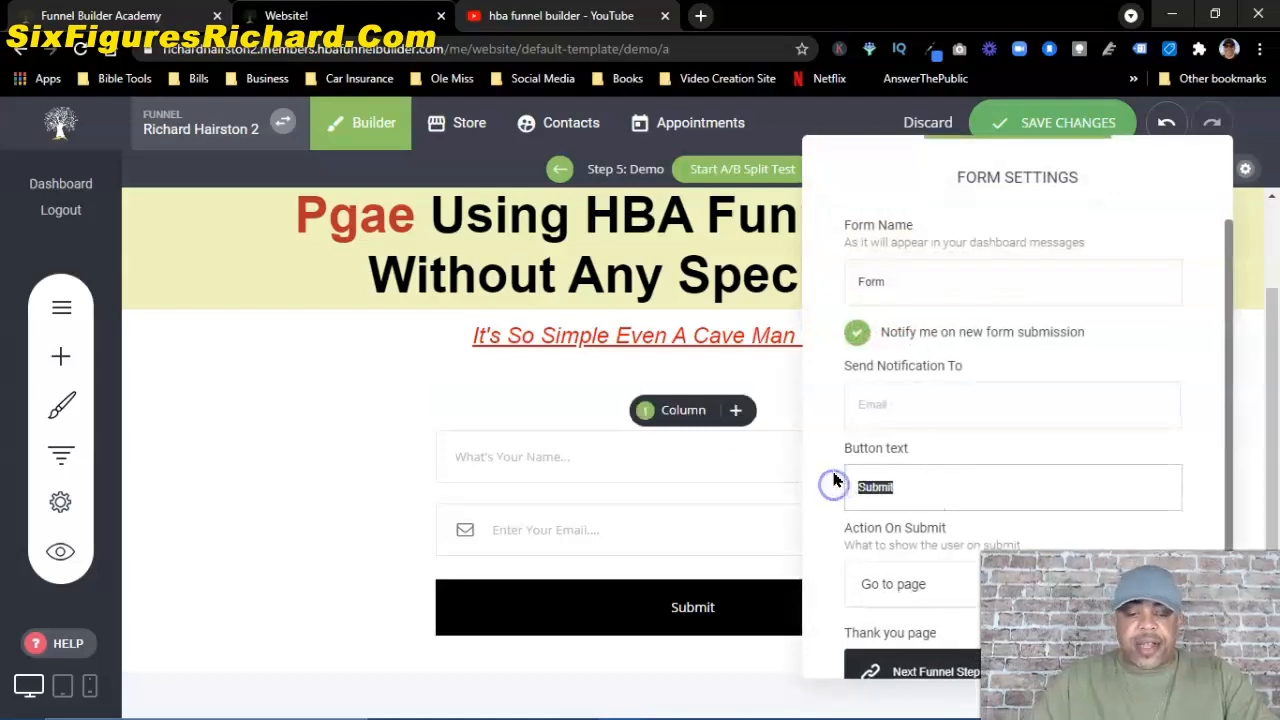
{"action": "type", "text": "Get In"}
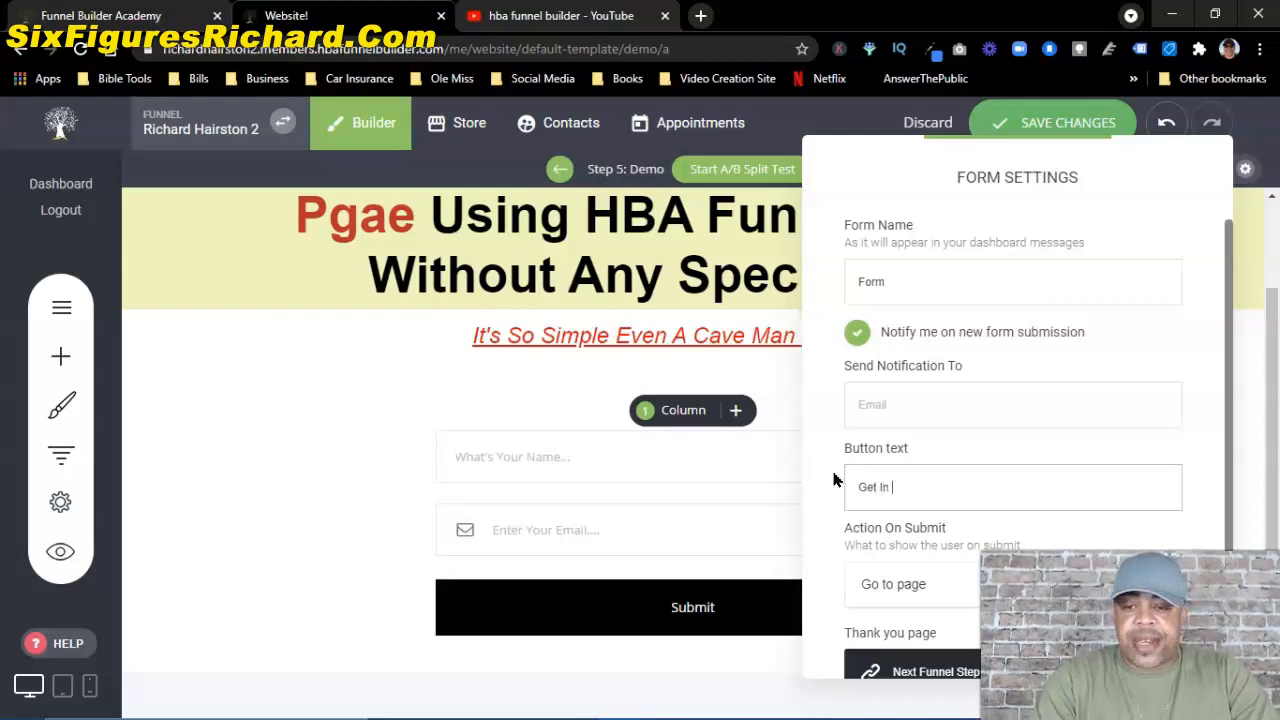
{"action": "type", "text": " Now!"}
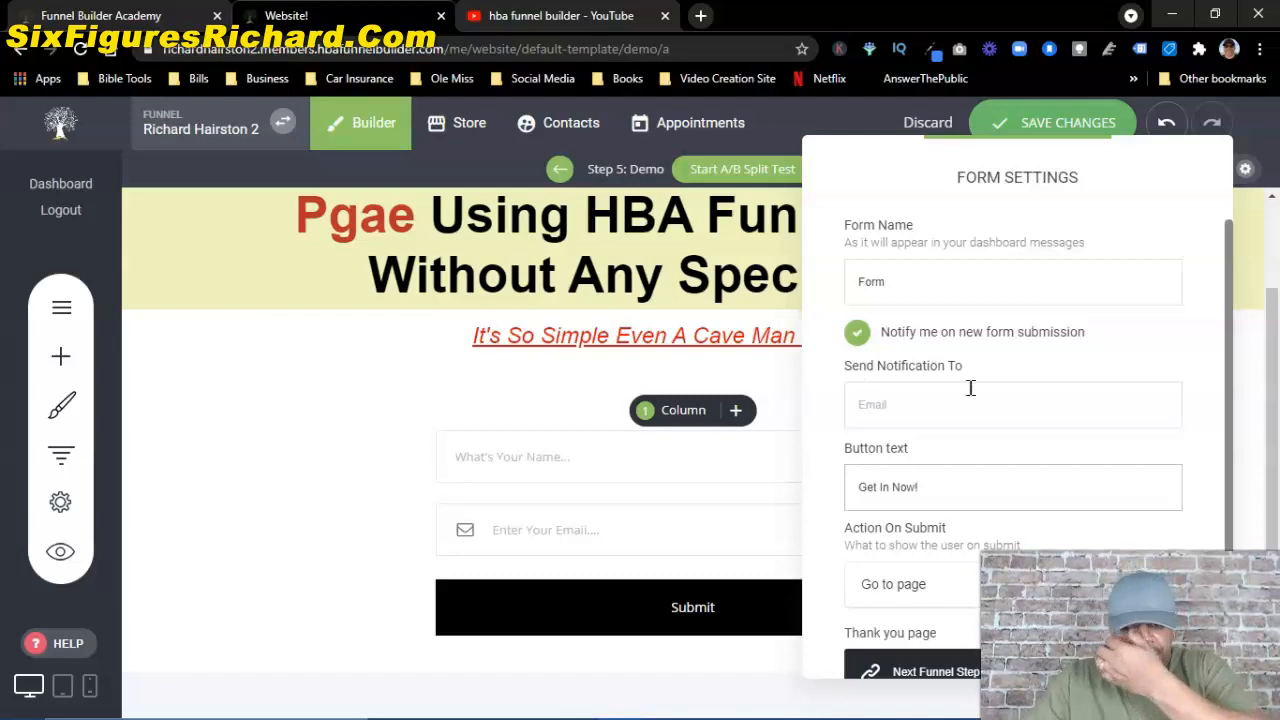
{"action": "scroll", "coordinate": [1057, 434], "scroll_direction": "down", "scroll_amount": 3}
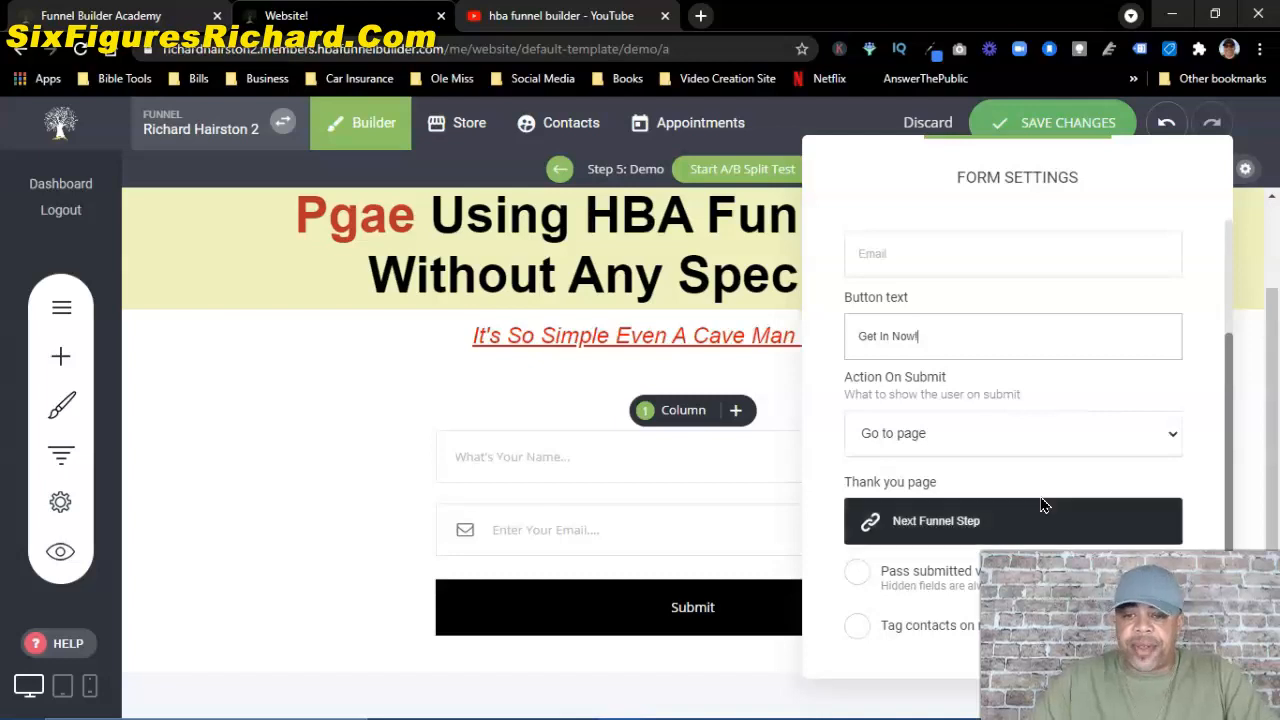
{"action": "scroll", "coordinate": [1000, 534], "scroll_direction": "up", "scroll_amount": 3}
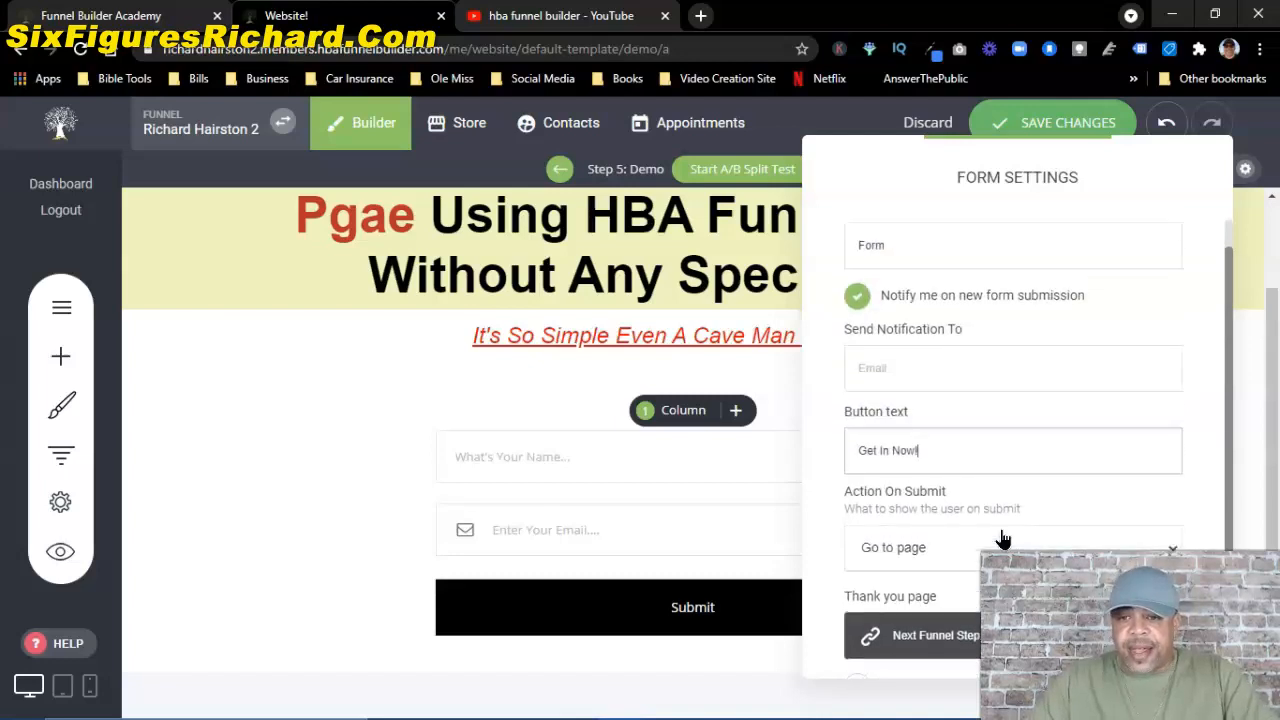
{"action": "scroll", "coordinate": [1003, 540], "scroll_direction": "down", "scroll_amount": 2}
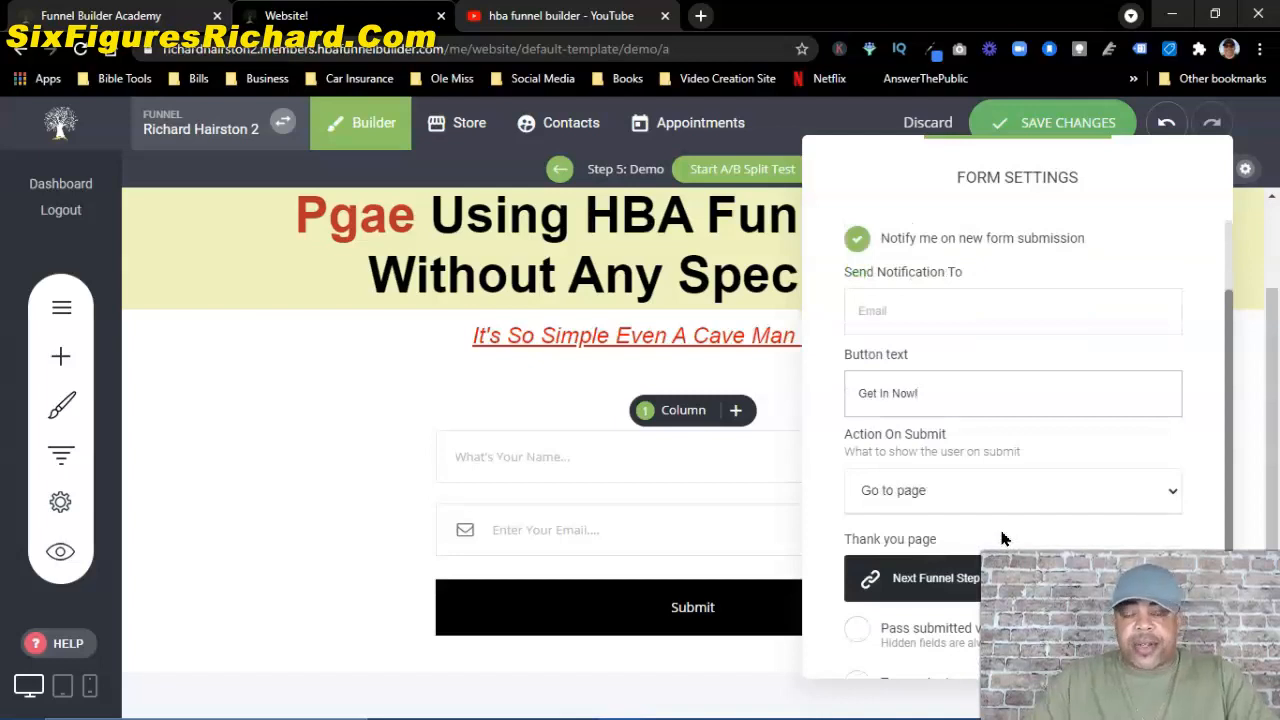
{"action": "scroll", "coordinate": [998, 490], "scroll_direction": "down", "scroll_amount": 1}
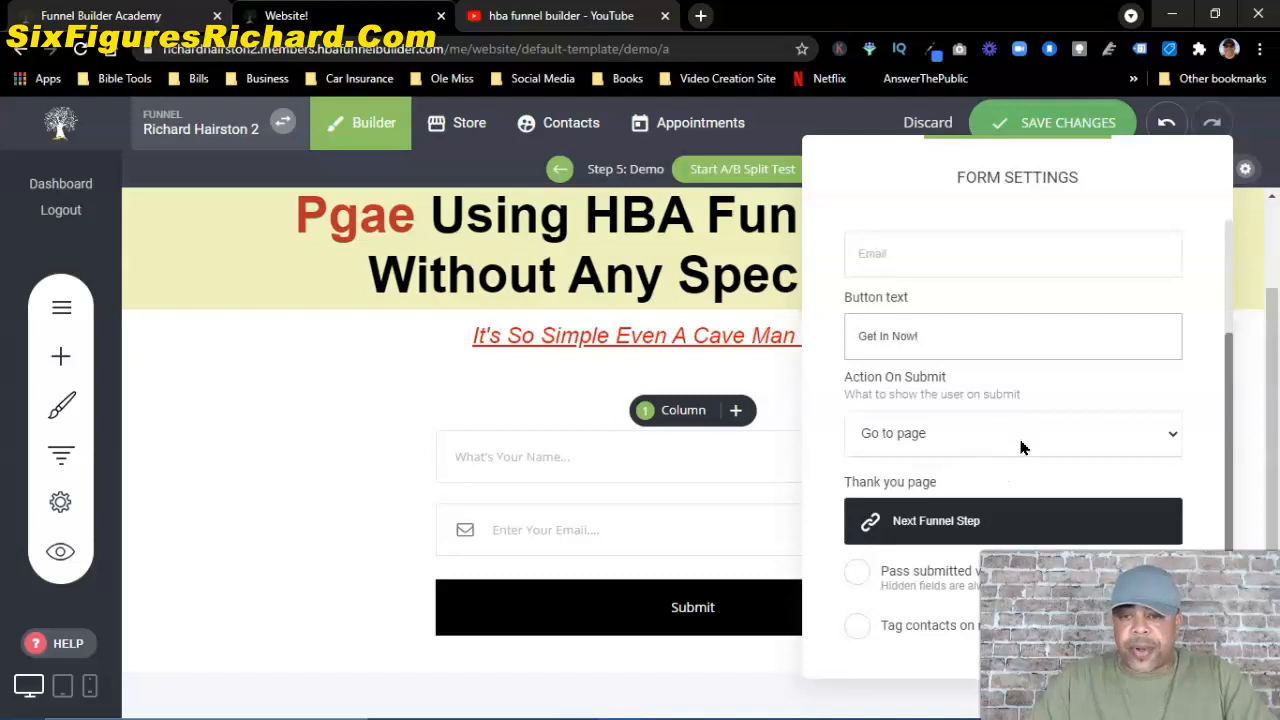
{"action": "scroll", "coordinate": [1013, 444], "scroll_direction": "up", "scroll_amount": 3}
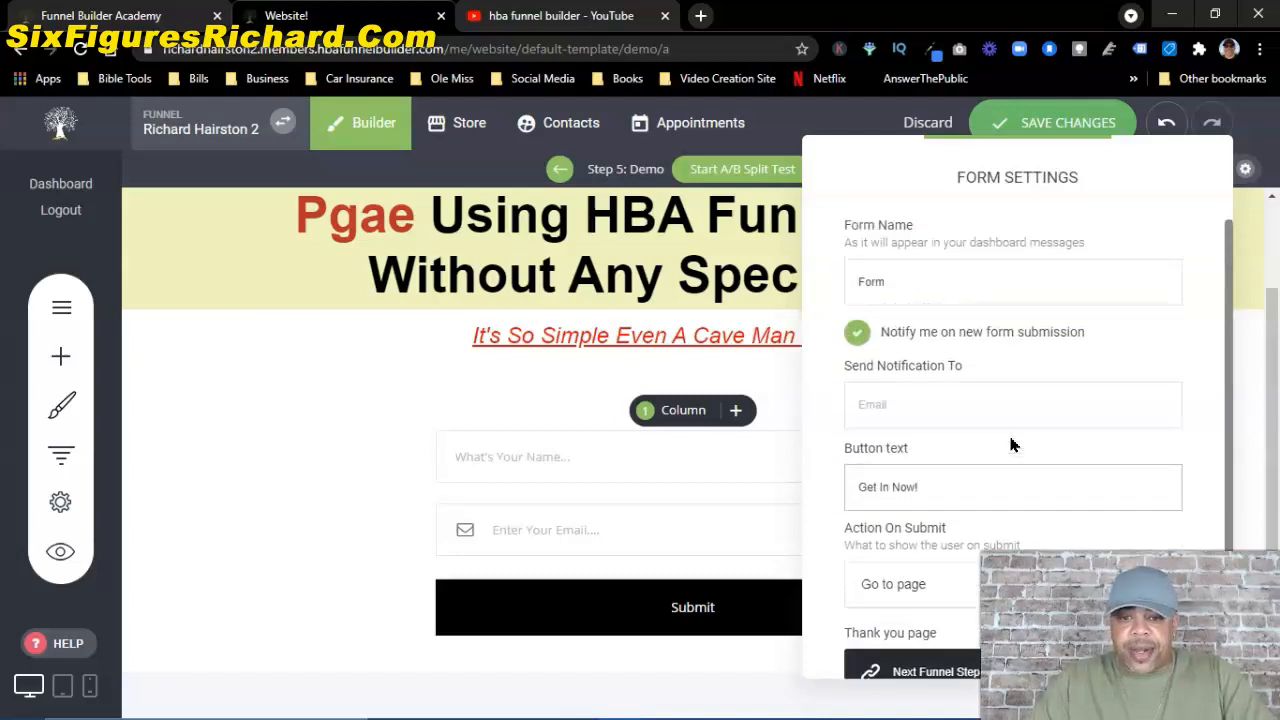
{"action": "left_click", "coordinate": [1247, 229]}
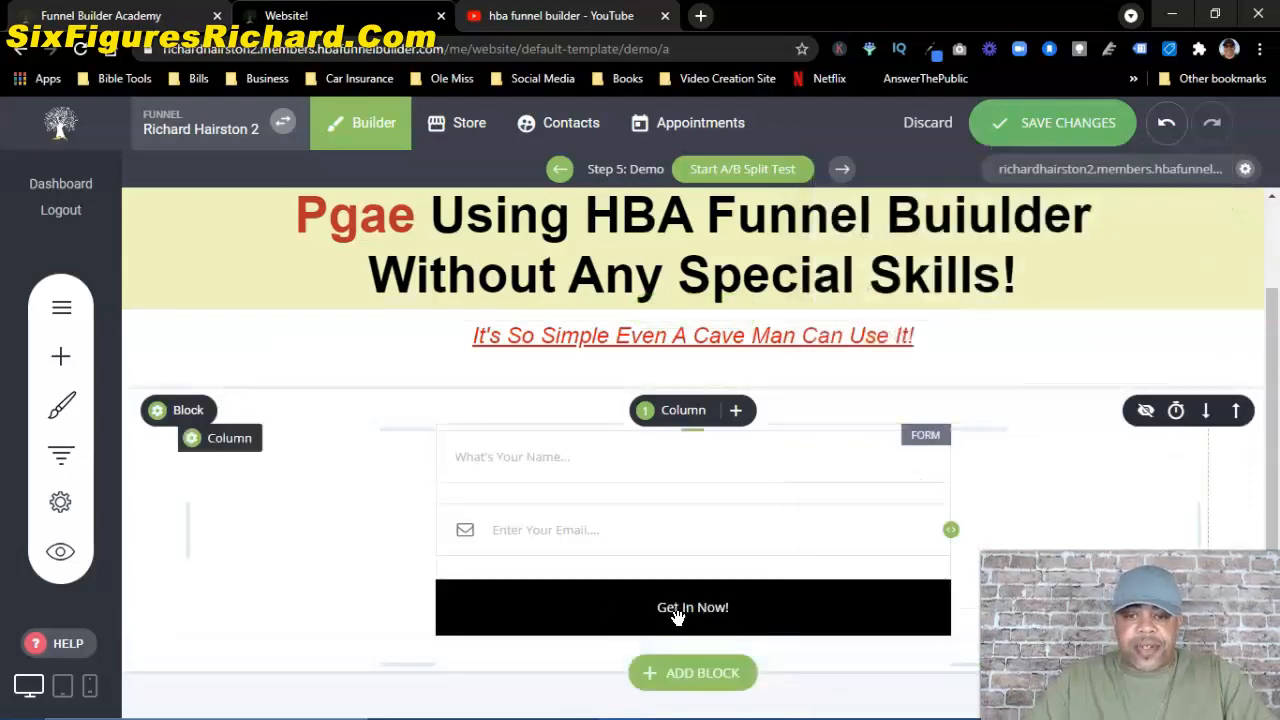
Step: Style the form button's text as bold italic Arial with a font size of 37 px
{"action": "left_click", "coordinate": [585, 615]}
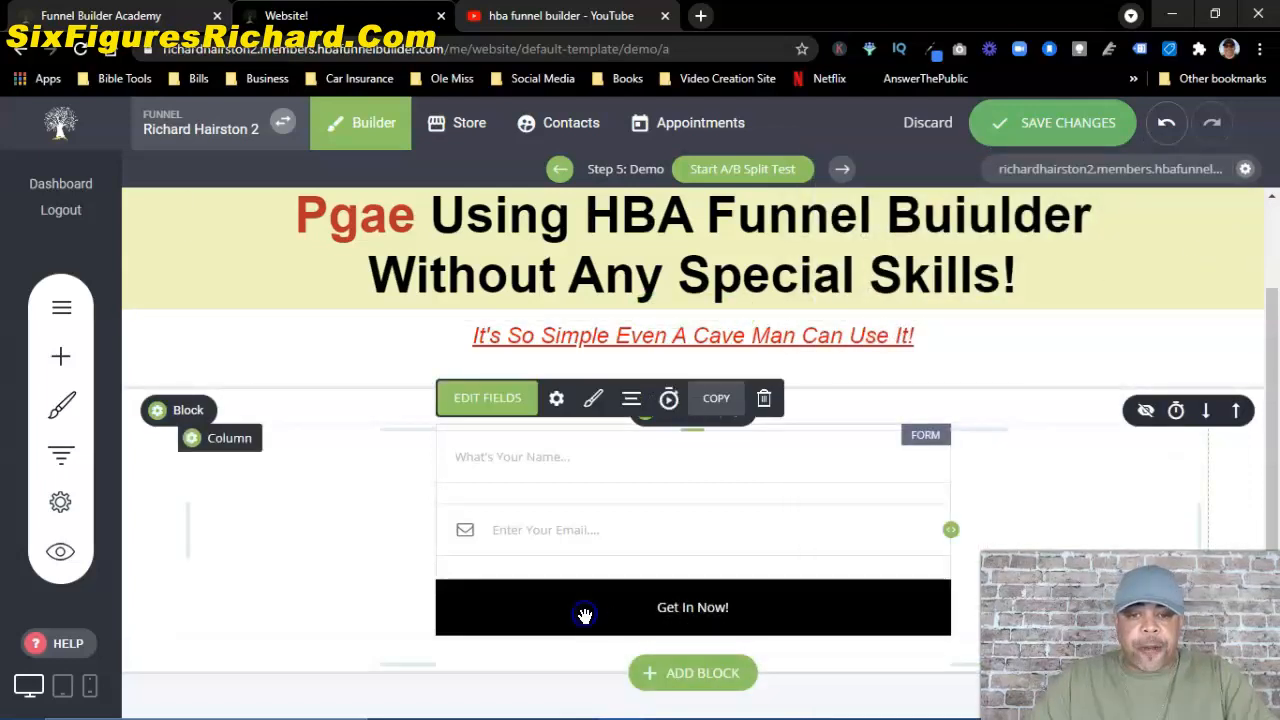
{"action": "left_click", "coordinate": [594, 400]}
{"action": "left_click_drag", "start_coordinate": [903, 354], "coordinate": [895, 239]}
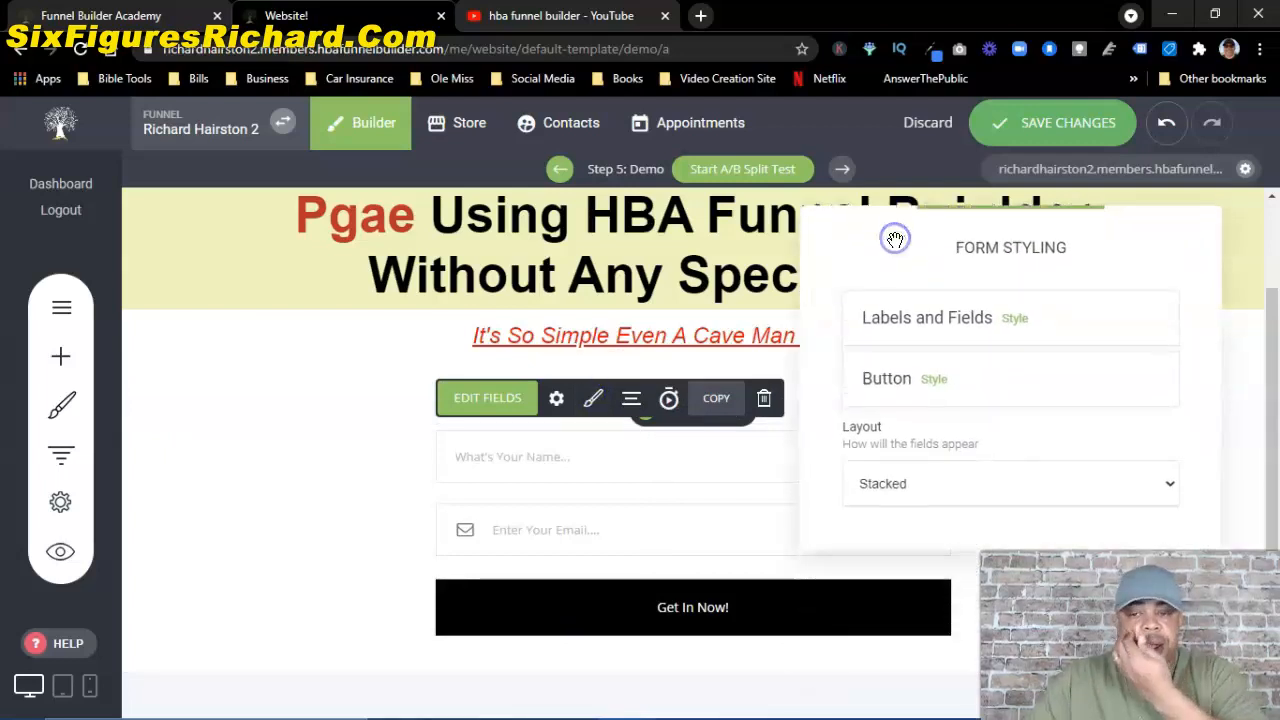
{"action": "left_click", "coordinate": [935, 381]}
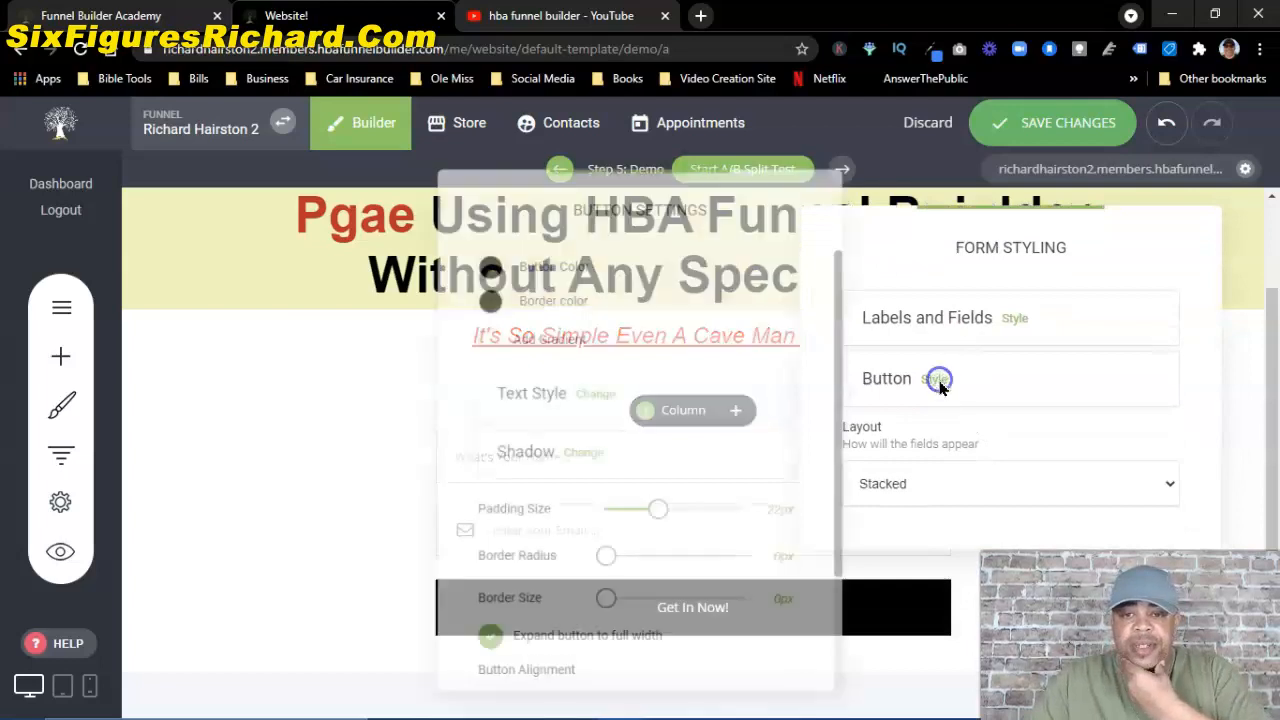
{"action": "left_click_drag", "start_coordinate": [757, 191], "coordinate": [331, 159]}
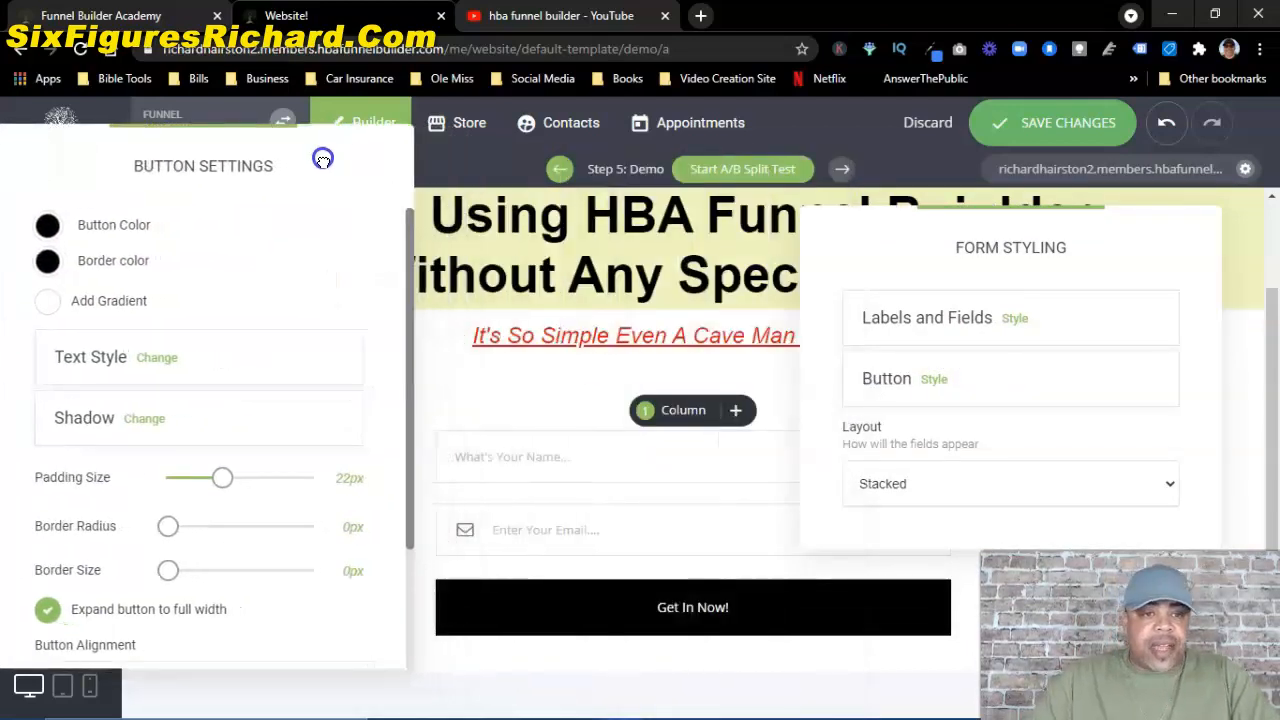
{"action": "left_click", "coordinate": [158, 362]}
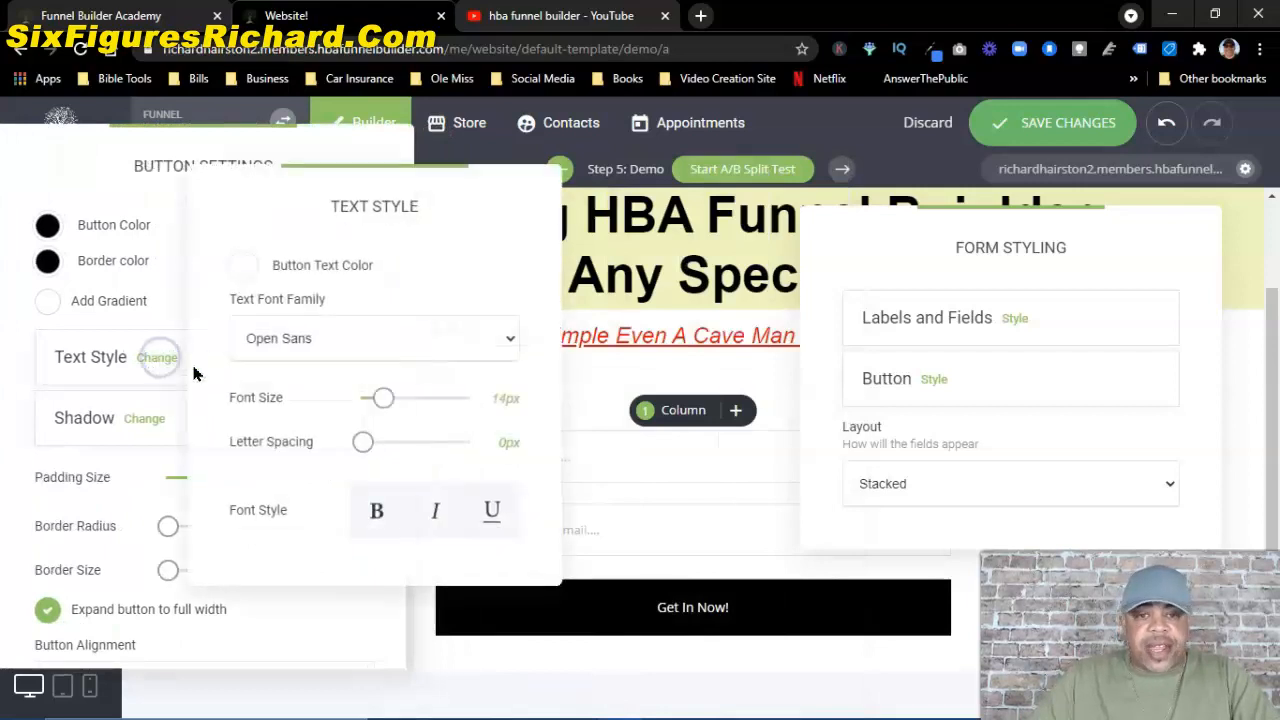
{"action": "left_click", "coordinate": [350, 345]}
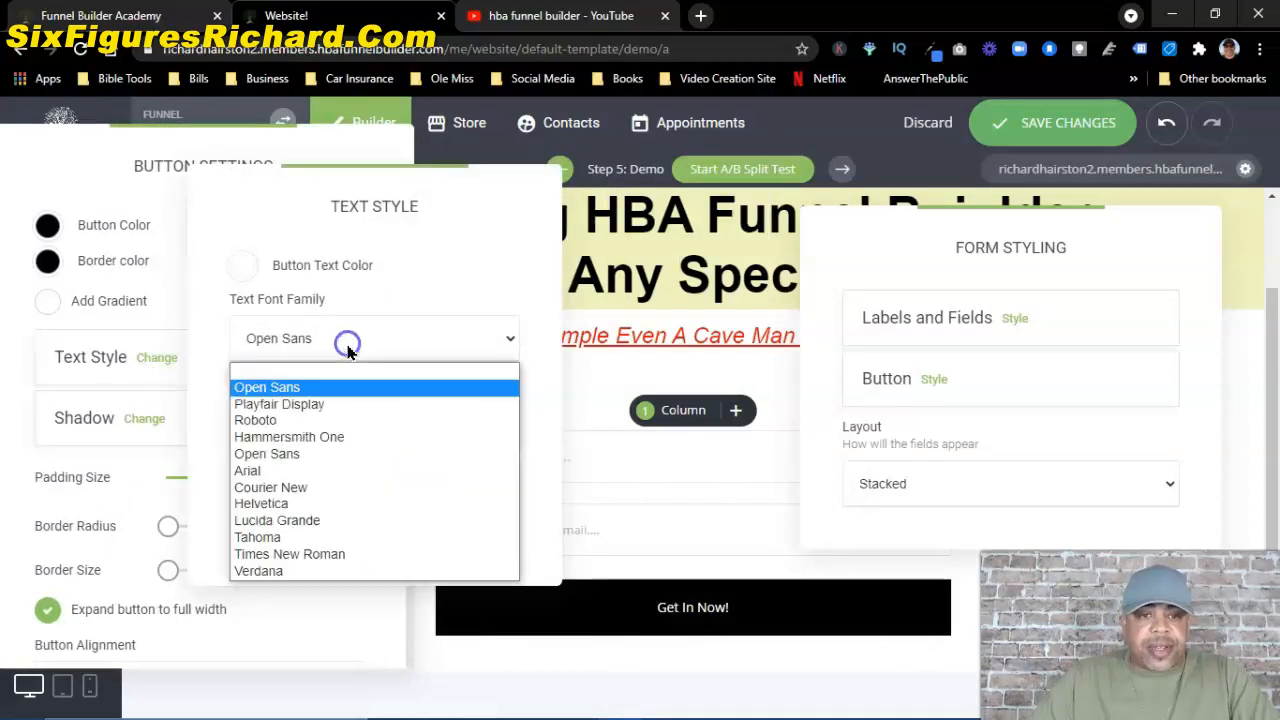
{"action": "left_click", "coordinate": [247, 470]}
{"action": "left_click_drag", "start_coordinate": [380, 400], "coordinate": [422, 400]}
{"action": "left_click", "coordinate": [376, 510]}
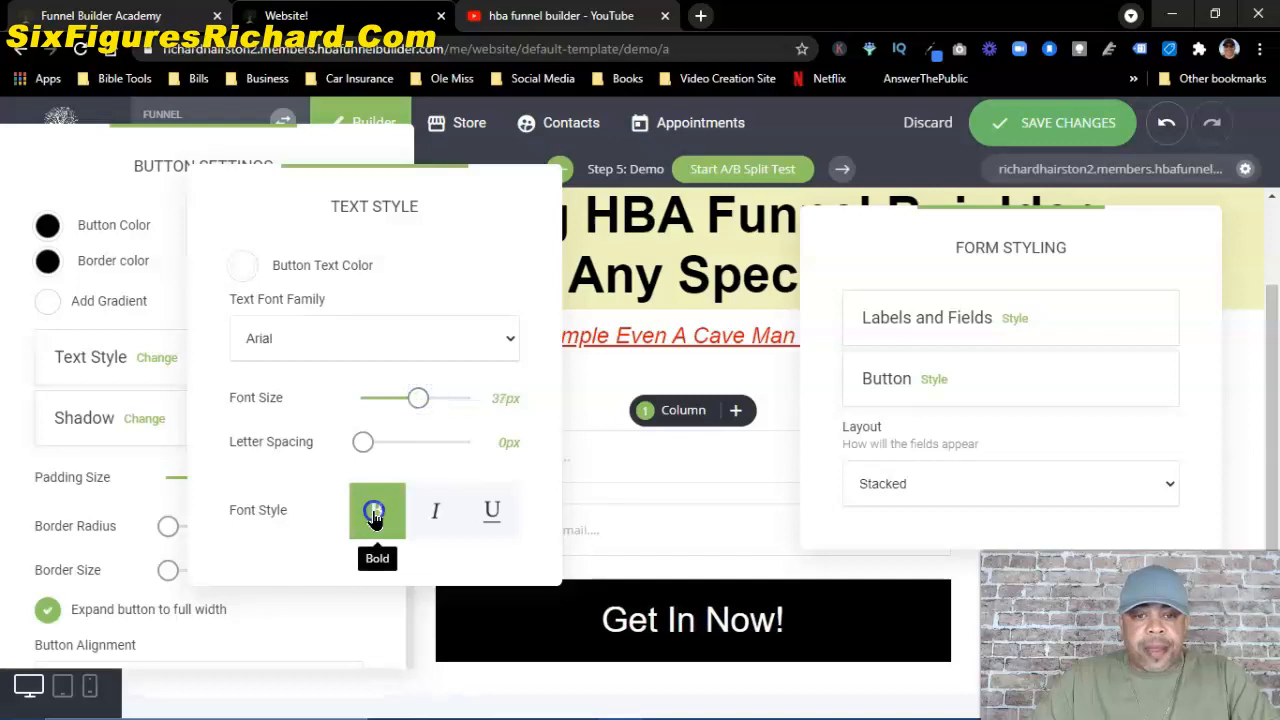
{"action": "left_click", "coordinate": [432, 515]}
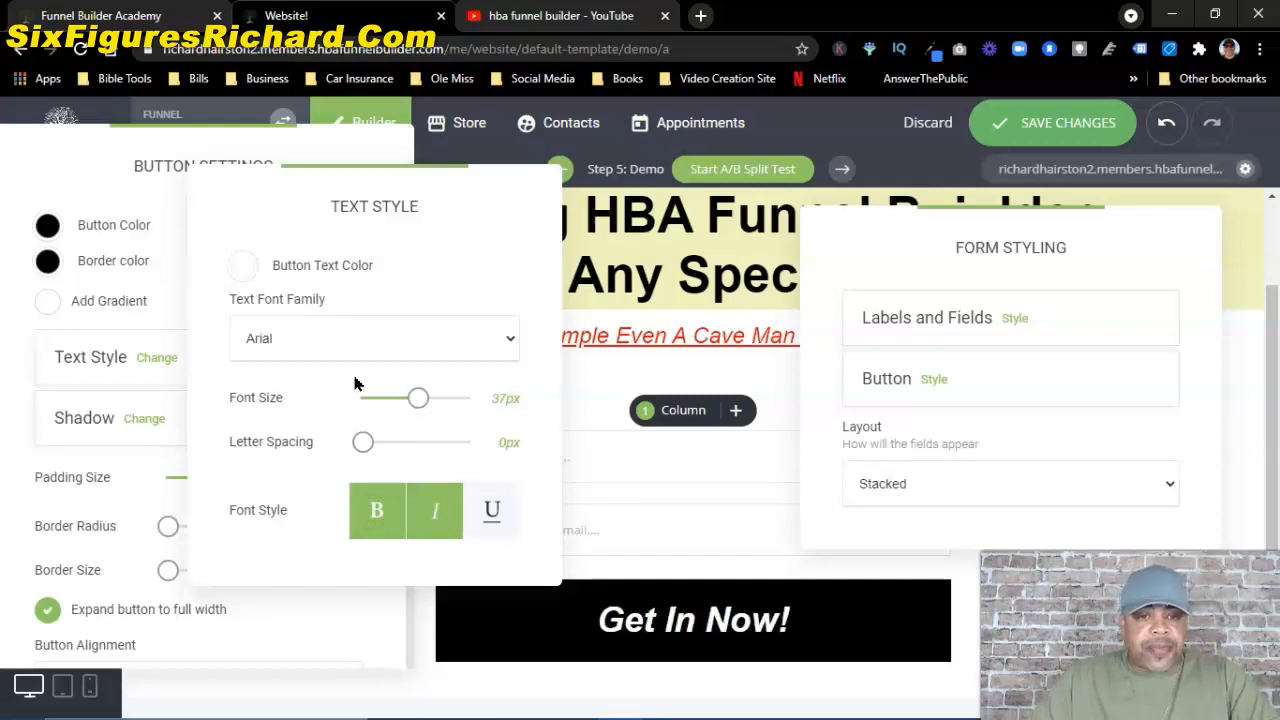
{"action": "left_click", "coordinate": [341, 153]}
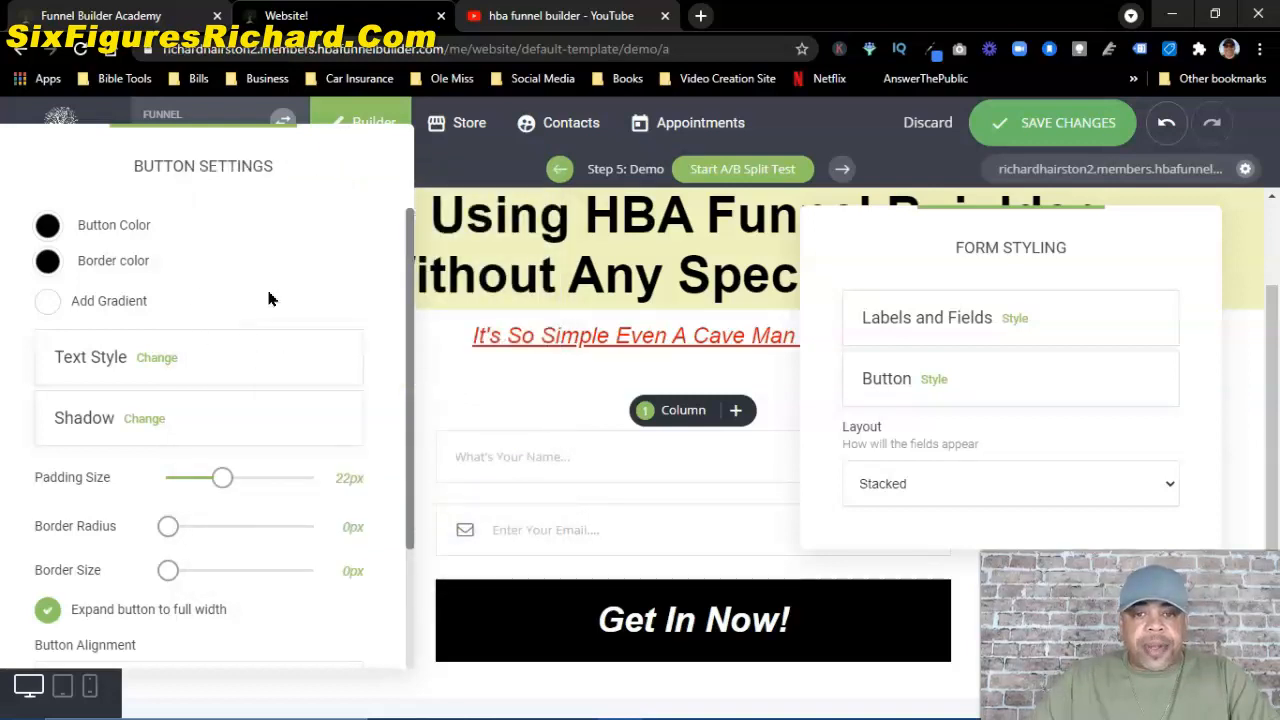
Step: Try blue, teal and pale yellow global colors for the button and return its color to black
{"action": "left_click", "coordinate": [47, 226]}
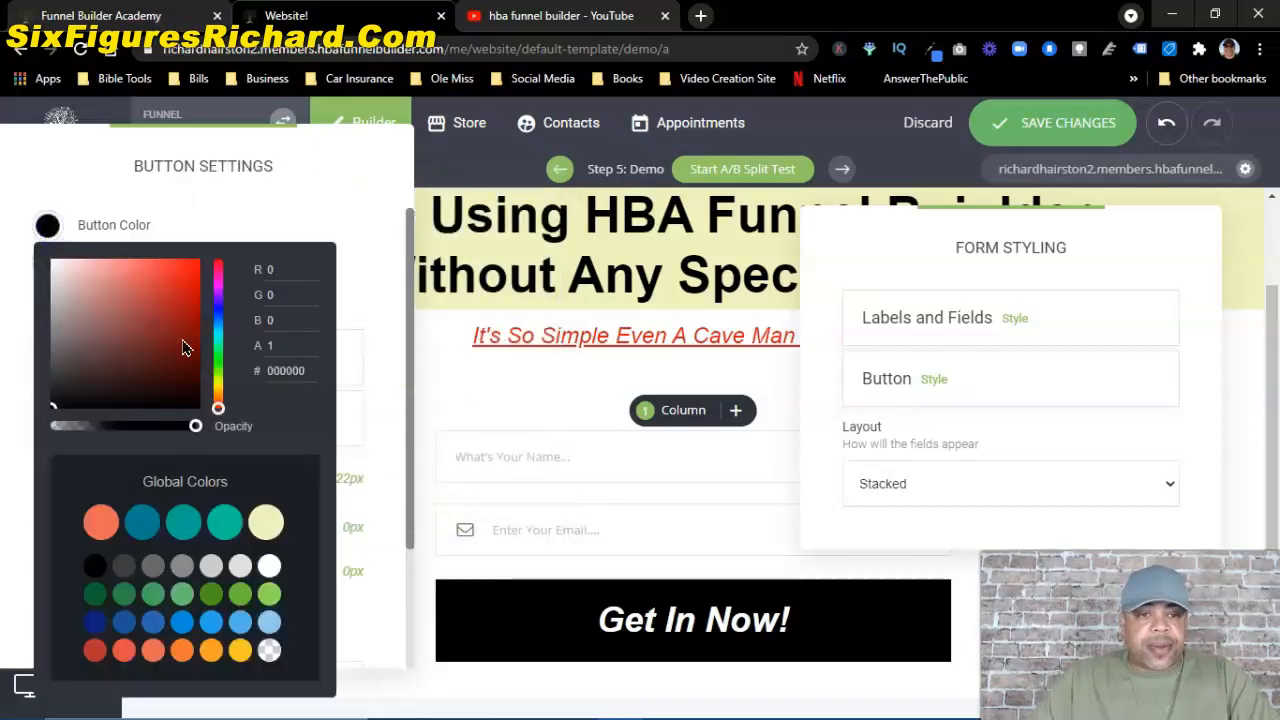
{"action": "left_click", "coordinate": [195, 271]}
{"action": "left_click", "coordinate": [145, 530]}
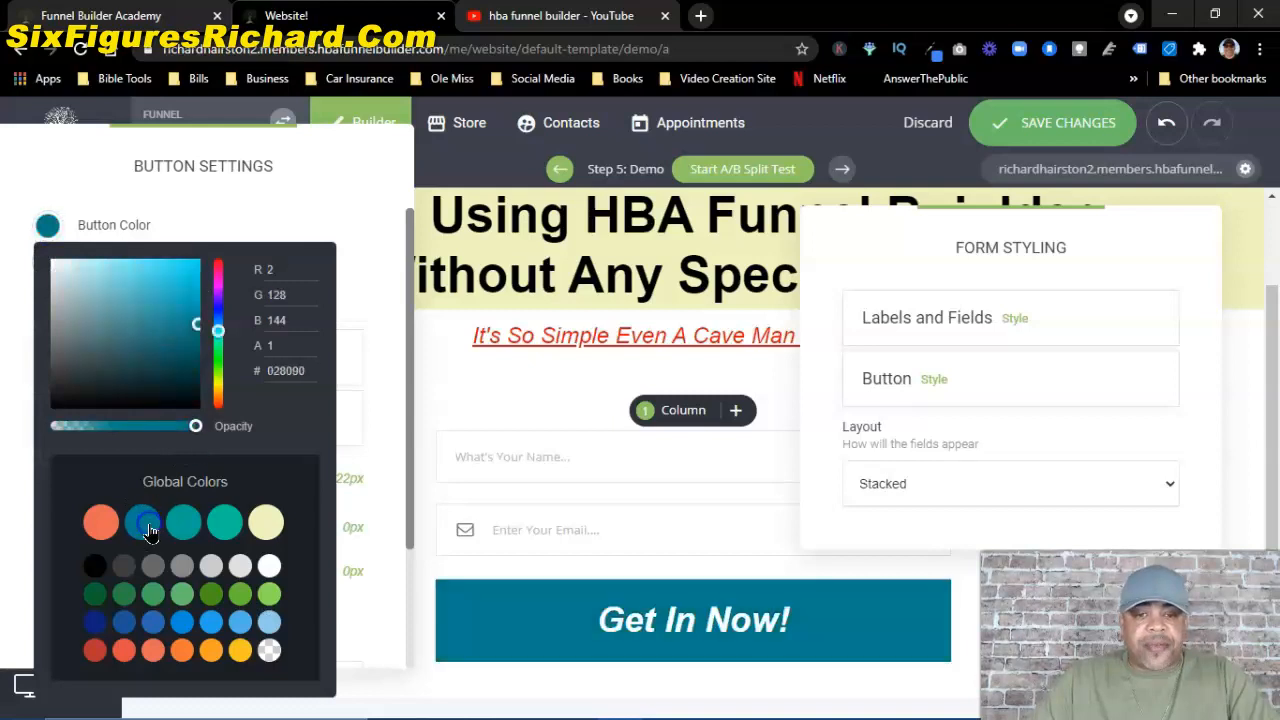
{"action": "left_click", "coordinate": [226, 523]}
{"action": "left_click", "coordinate": [264, 522]}
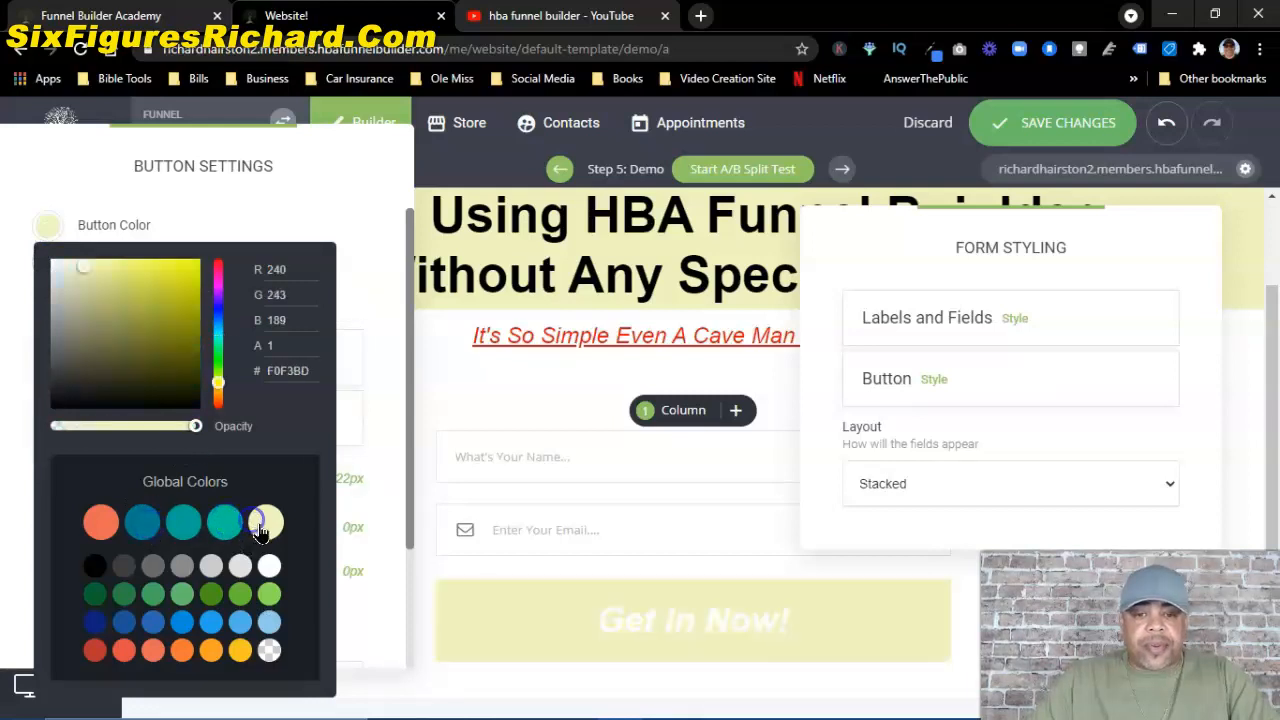
{"action": "left_click", "coordinate": [95, 568]}
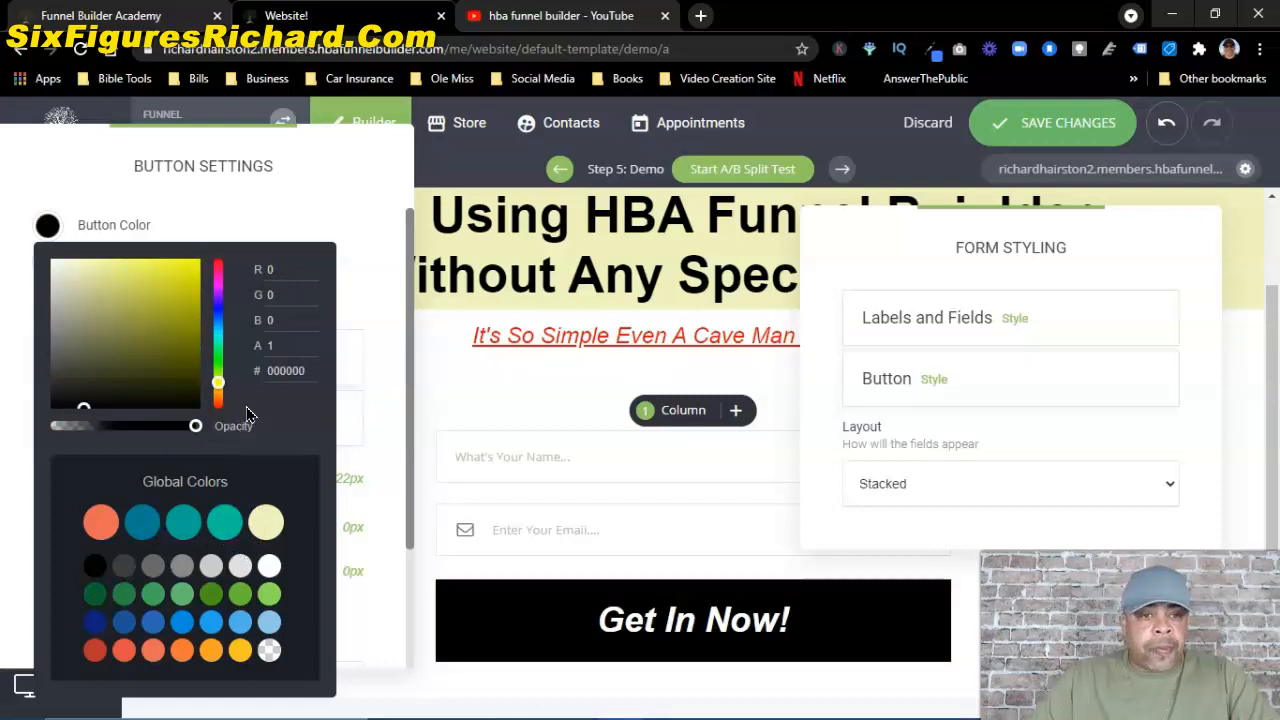
{"action": "left_click", "coordinate": [305, 209]}
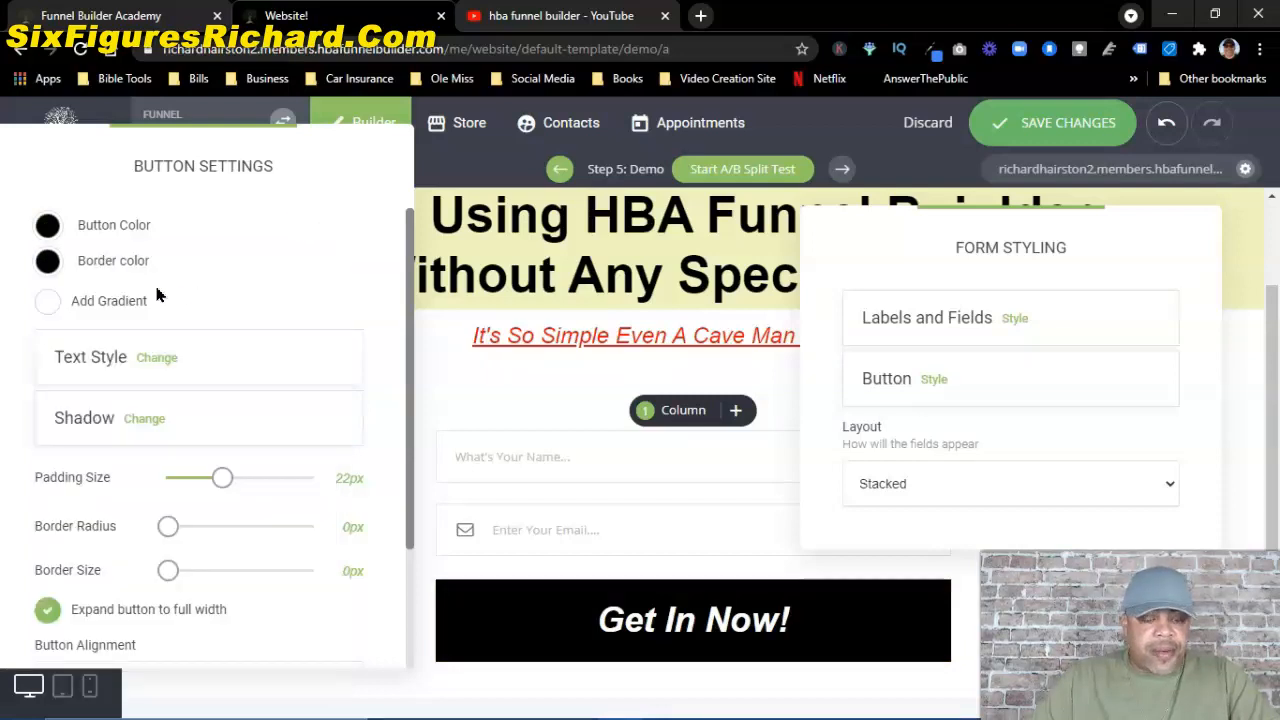
Step: Set the button's border color to bright red and its border radius to 8 px
{"action": "left_click", "coordinate": [47, 260]}
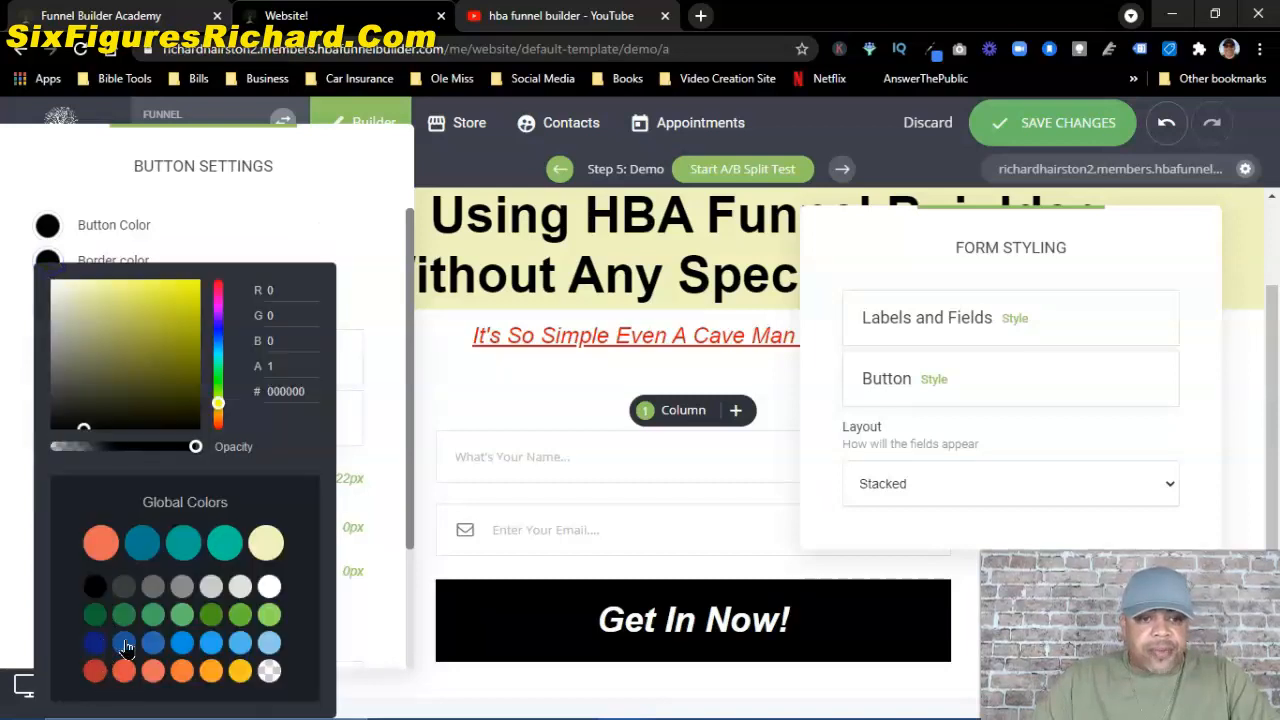
{"action": "left_click", "coordinate": [95, 671]}
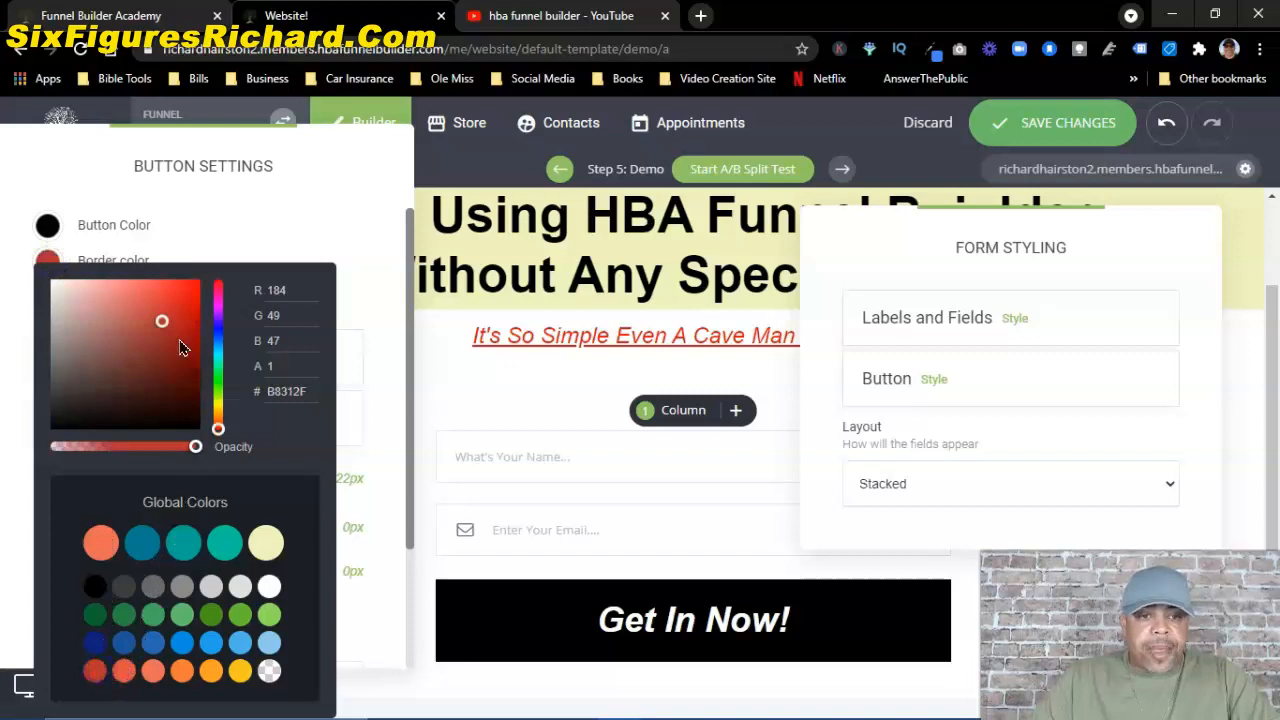
{"action": "left_click_drag", "start_coordinate": [166, 328], "coordinate": [196, 287]}
{"action": "left_click", "coordinate": [355, 455]}
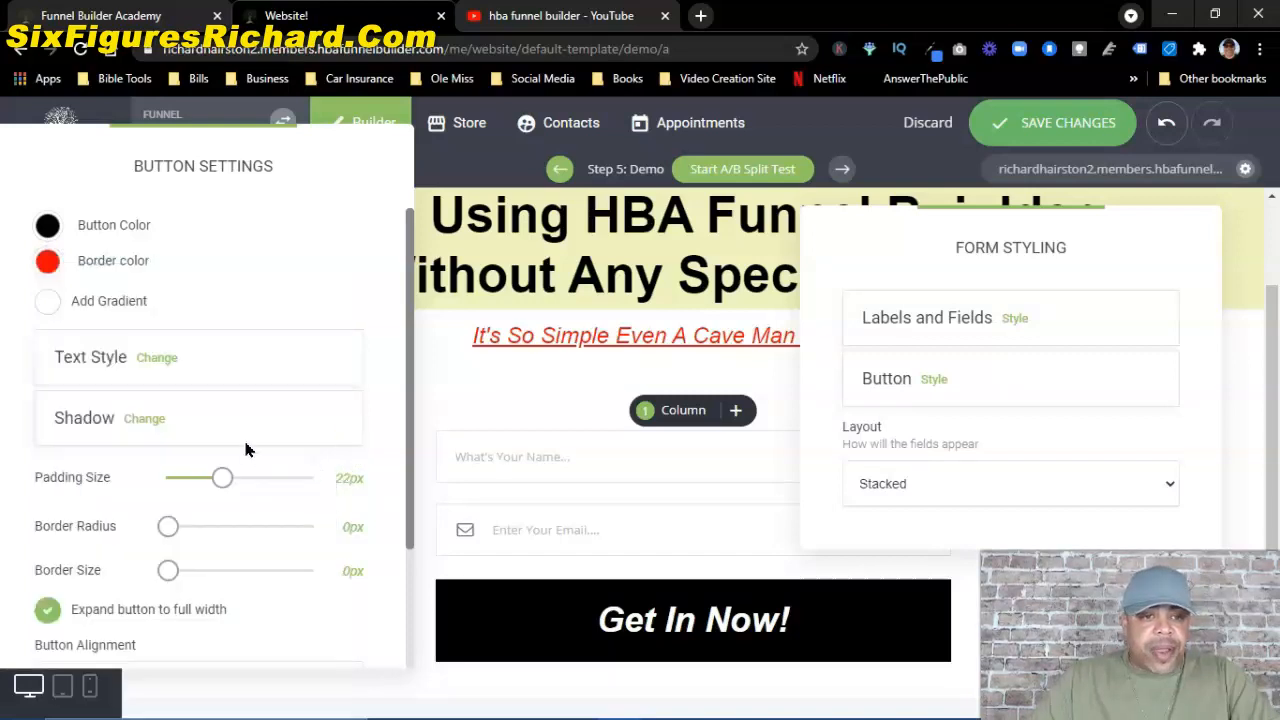
{"action": "left_click_drag", "start_coordinate": [168, 527], "coordinate": [191, 531]}
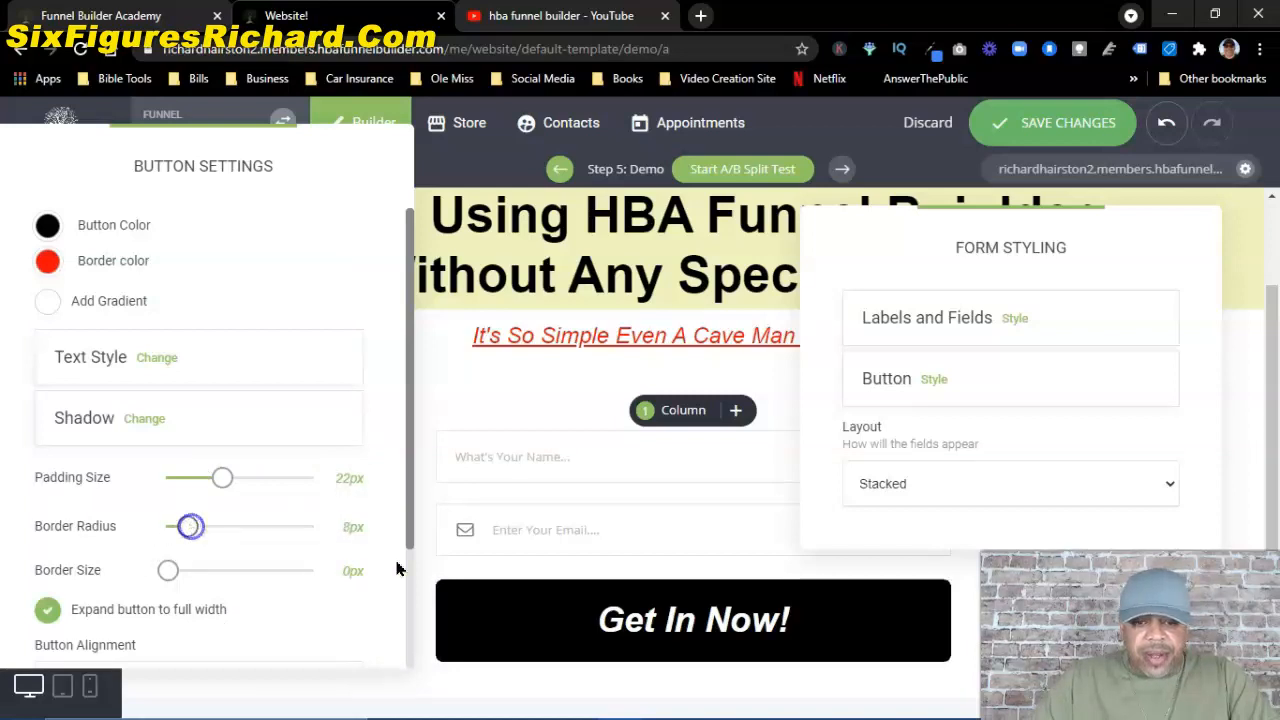
Step: Set the form button's border radius to 5 px and its border size to 4 px
{"action": "mouse_move", "coordinate": [189, 531]}
{"action": "left_mouse_down"}
{"action": "mouse_move", "coordinate": [310, 528]}
{"action": "mouse_move", "coordinate": [182, 531]}
{"action": "left_mouse_up"}
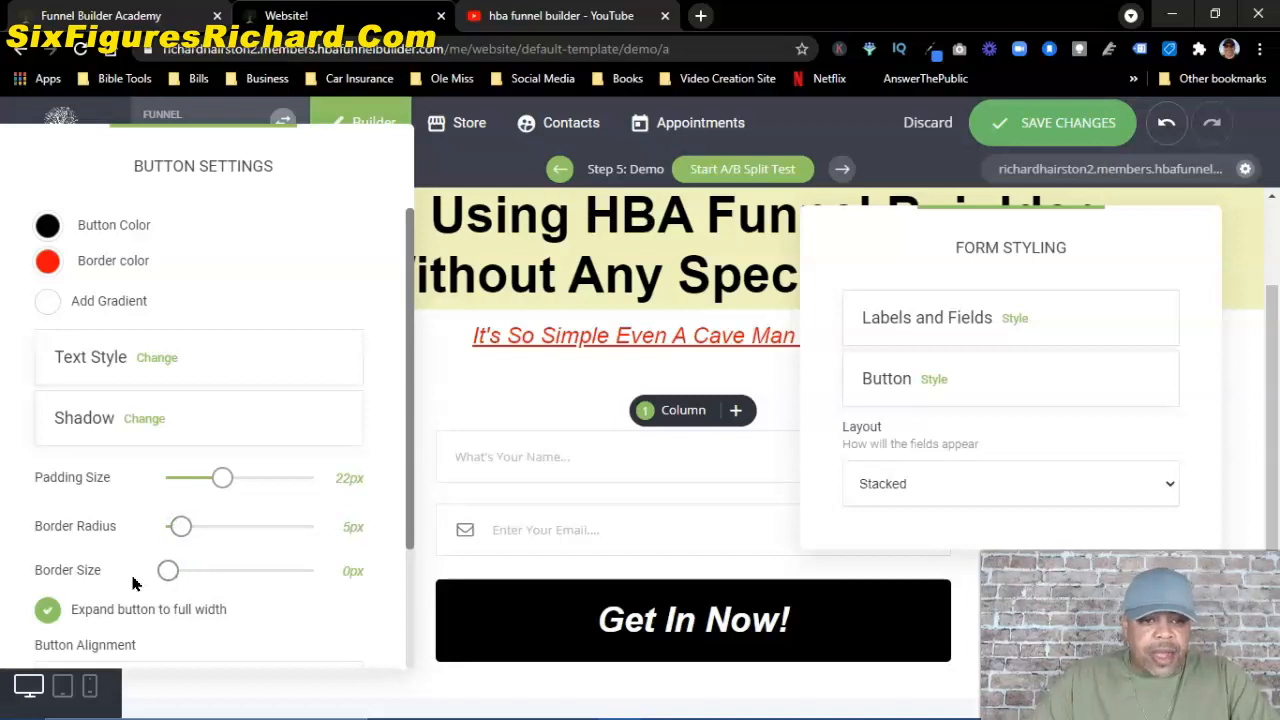
{"action": "left_click_drag", "start_coordinate": [168, 570], "coordinate": [178, 572]}
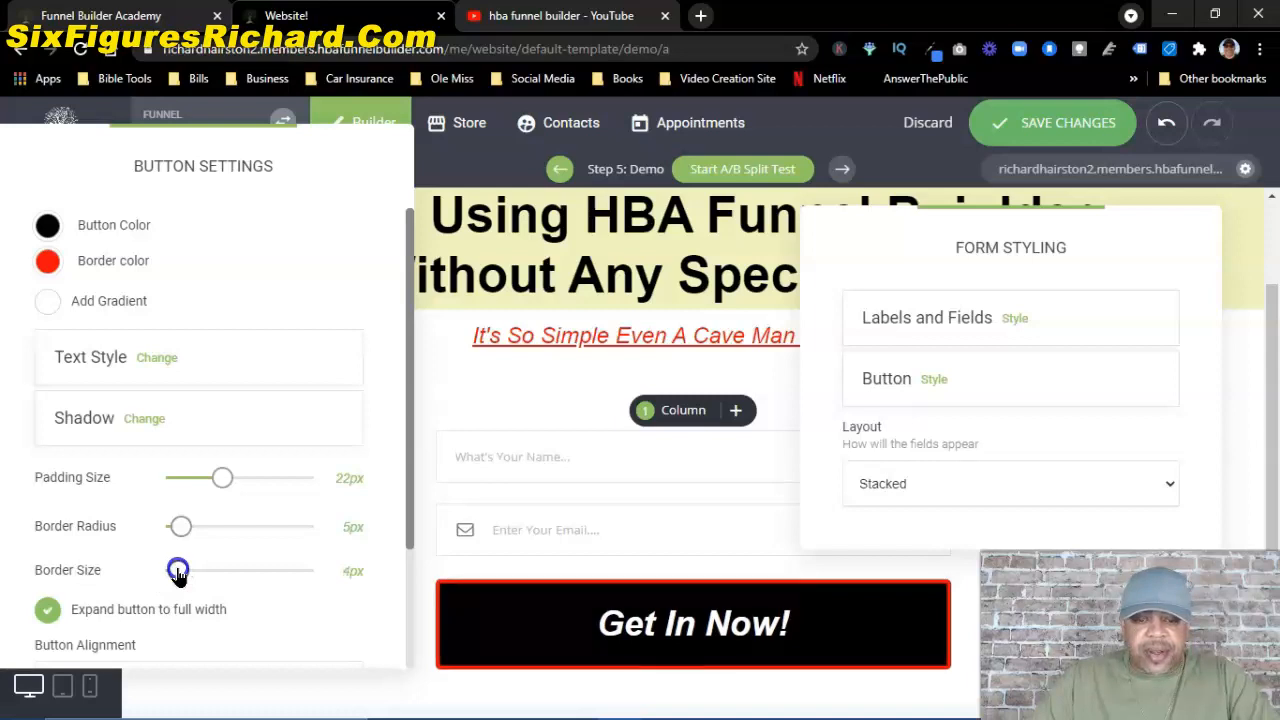
Step: Keep the button expanded to full width and set its hover effect to Grow + Shadow
{"action": "scroll", "coordinate": [276, 470], "scroll_direction": "down", "scroll_amount": 2}
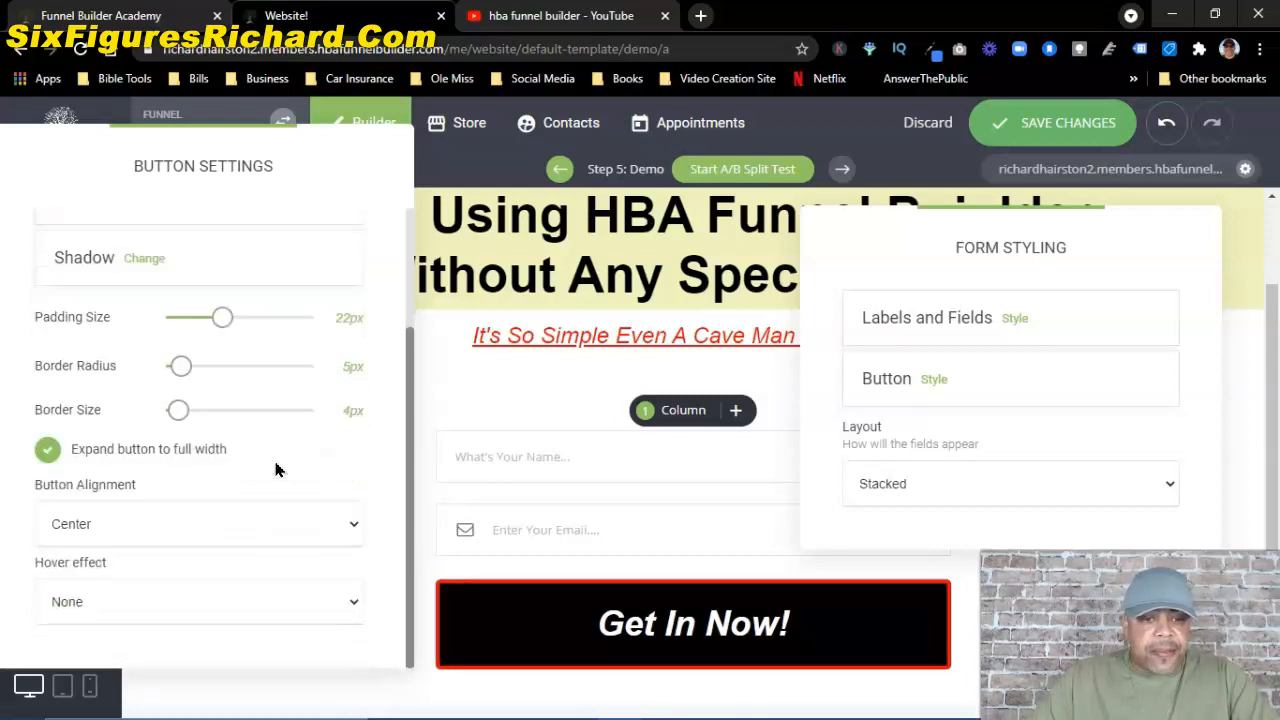
{"action": "left_click", "coordinate": [50, 452]}
{"action": "left_click", "coordinate": [50, 452]}
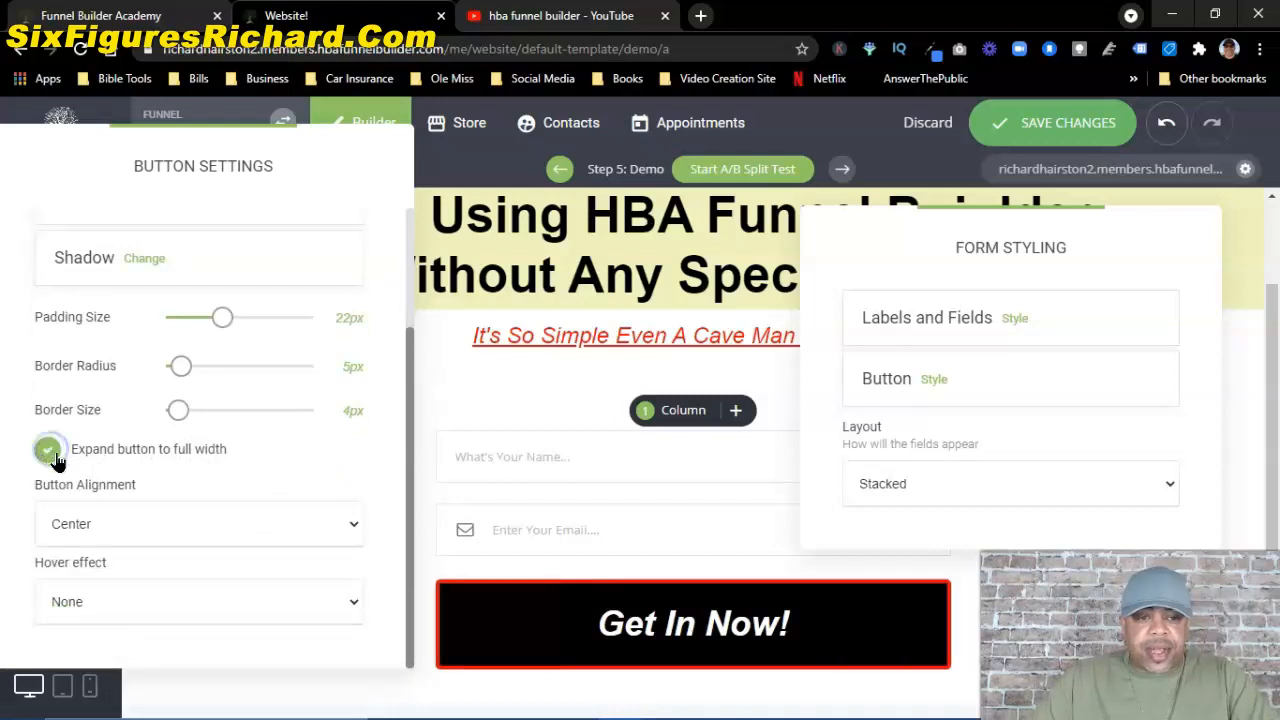
{"action": "left_click", "coordinate": [177, 605]}
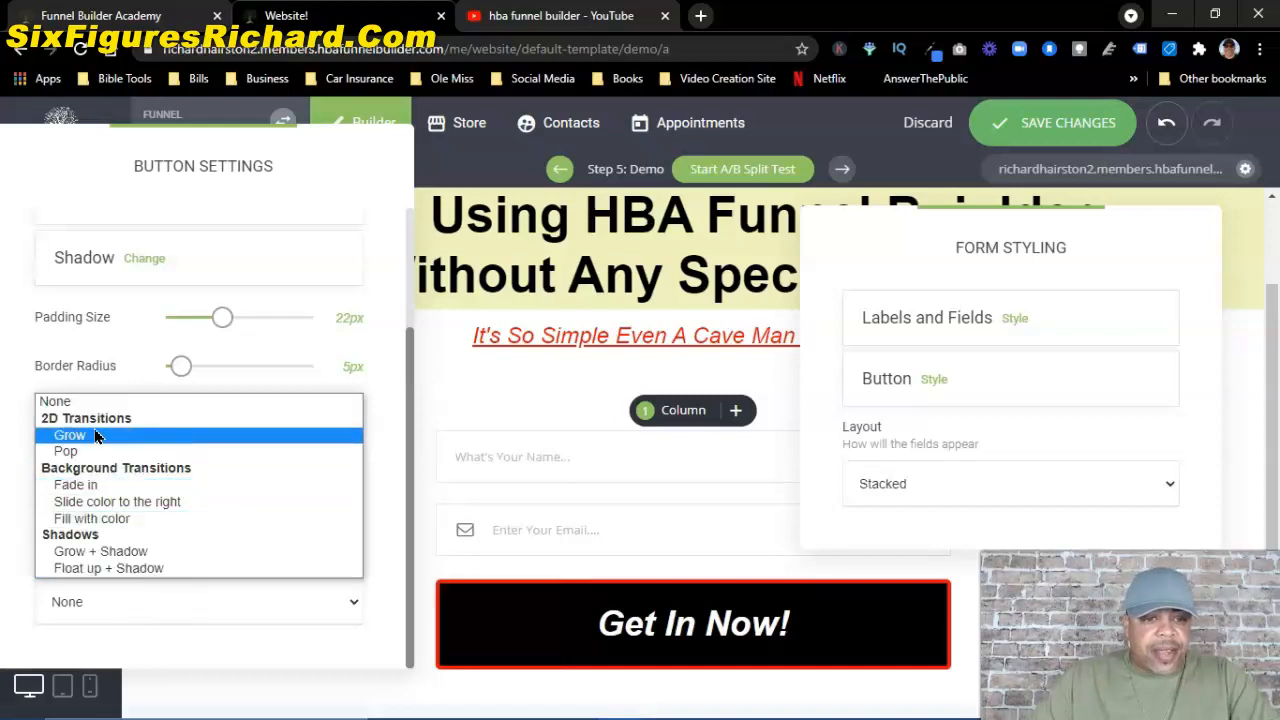
{"action": "left_click", "coordinate": [130, 552]}
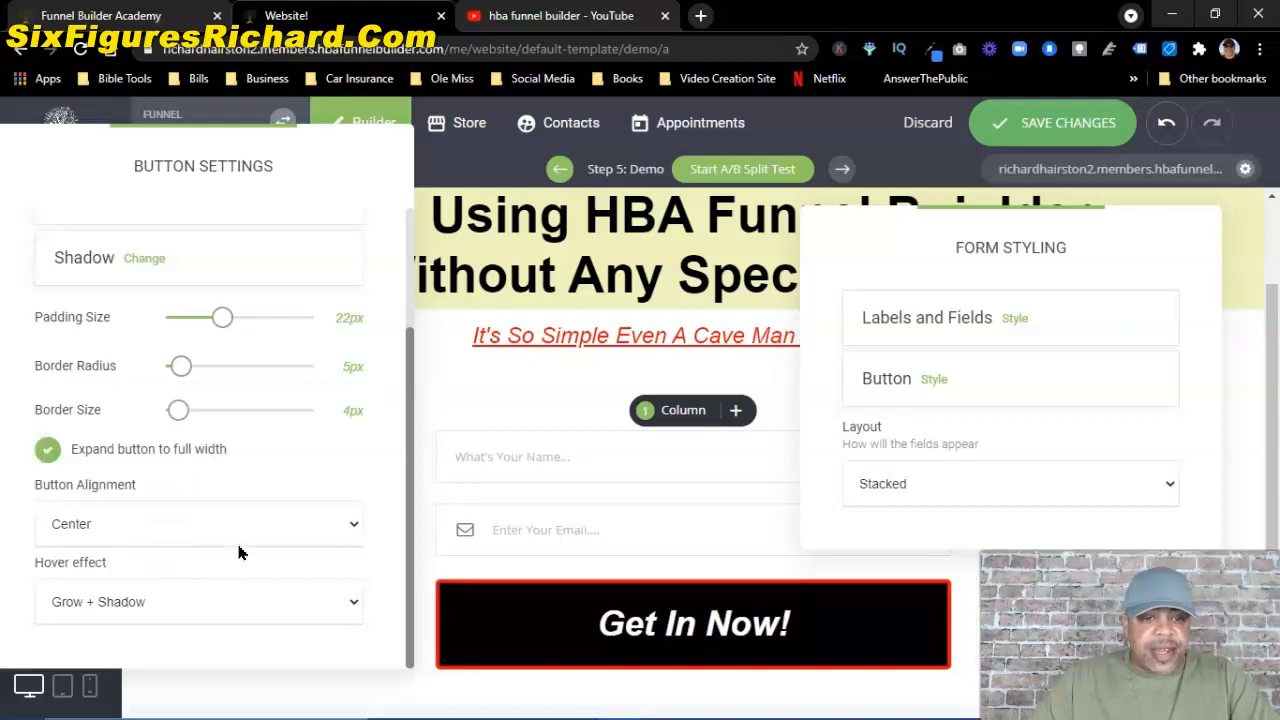
Step: Add an outer shadow to the form button and set the shadow color to black
{"action": "scroll", "coordinate": [215, 490], "scroll_direction": "up", "scroll_amount": 3}
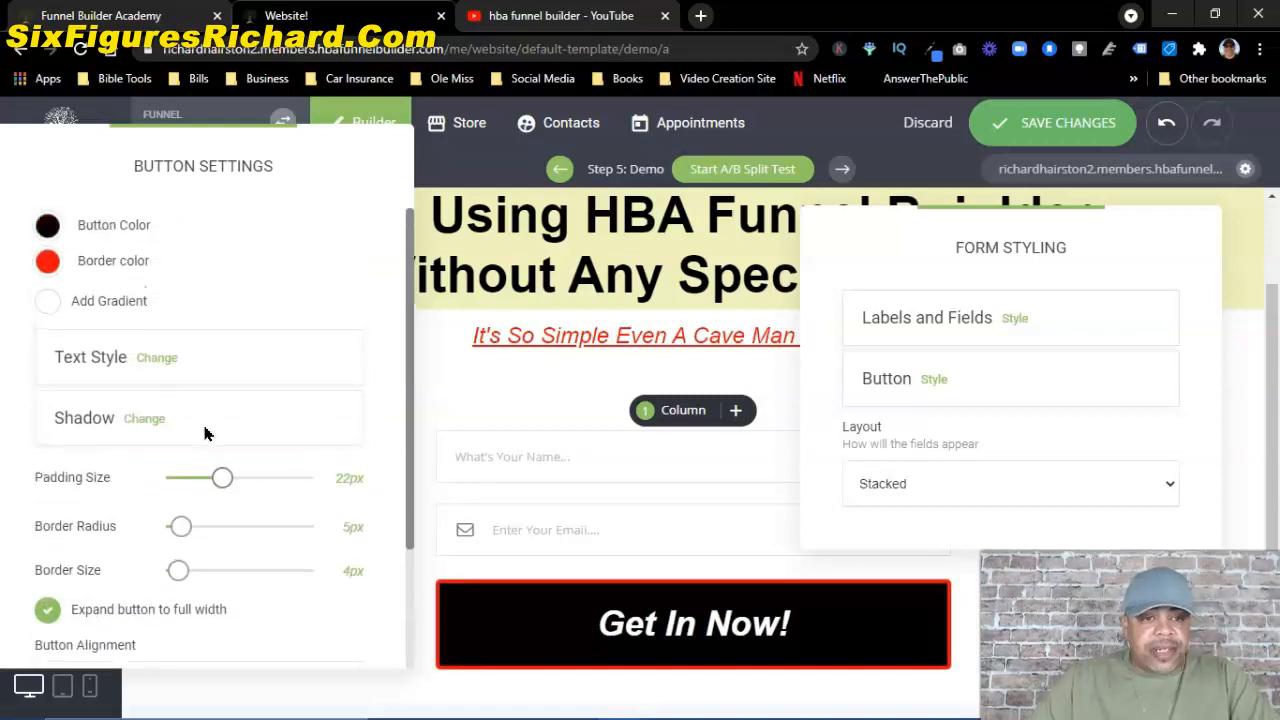
{"action": "scroll", "coordinate": [208, 436], "scroll_direction": "down", "scroll_amount": 2}
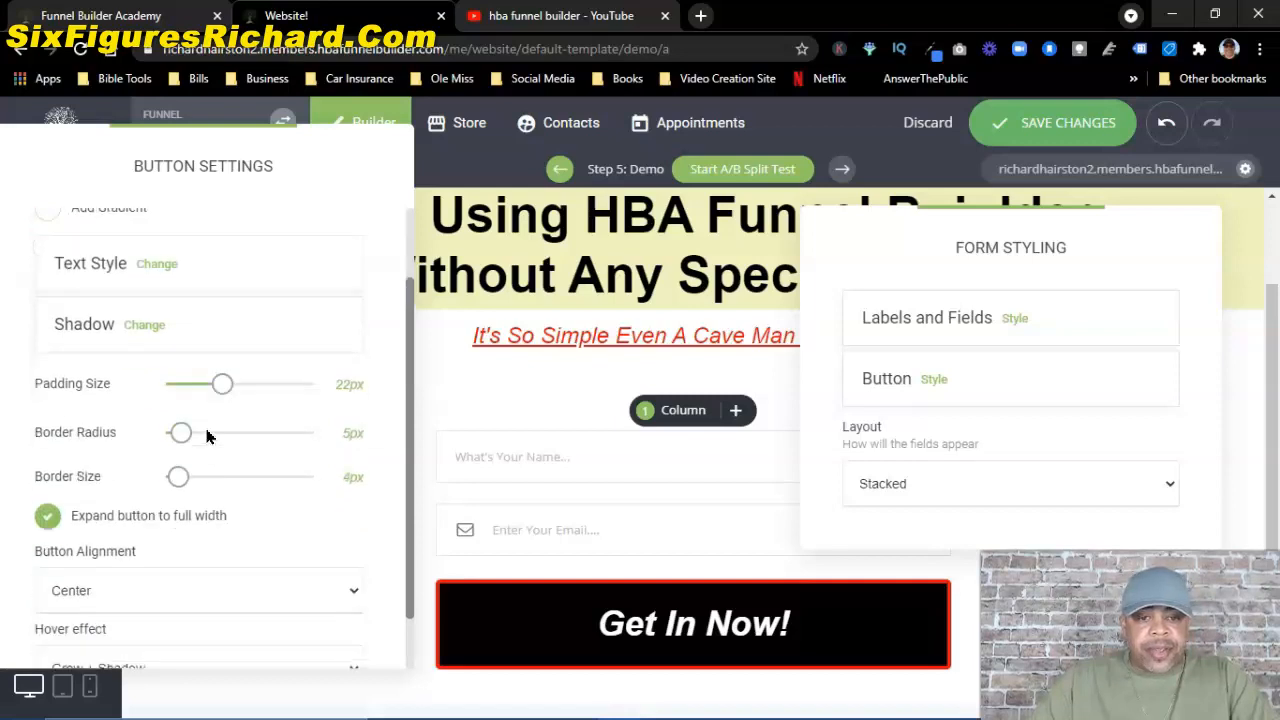
{"action": "left_click", "coordinate": [153, 326]}
{"action": "left_click_drag", "start_coordinate": [596, 212], "coordinate": [662, 148]}
{"action": "left_click", "coordinate": [620, 228]}
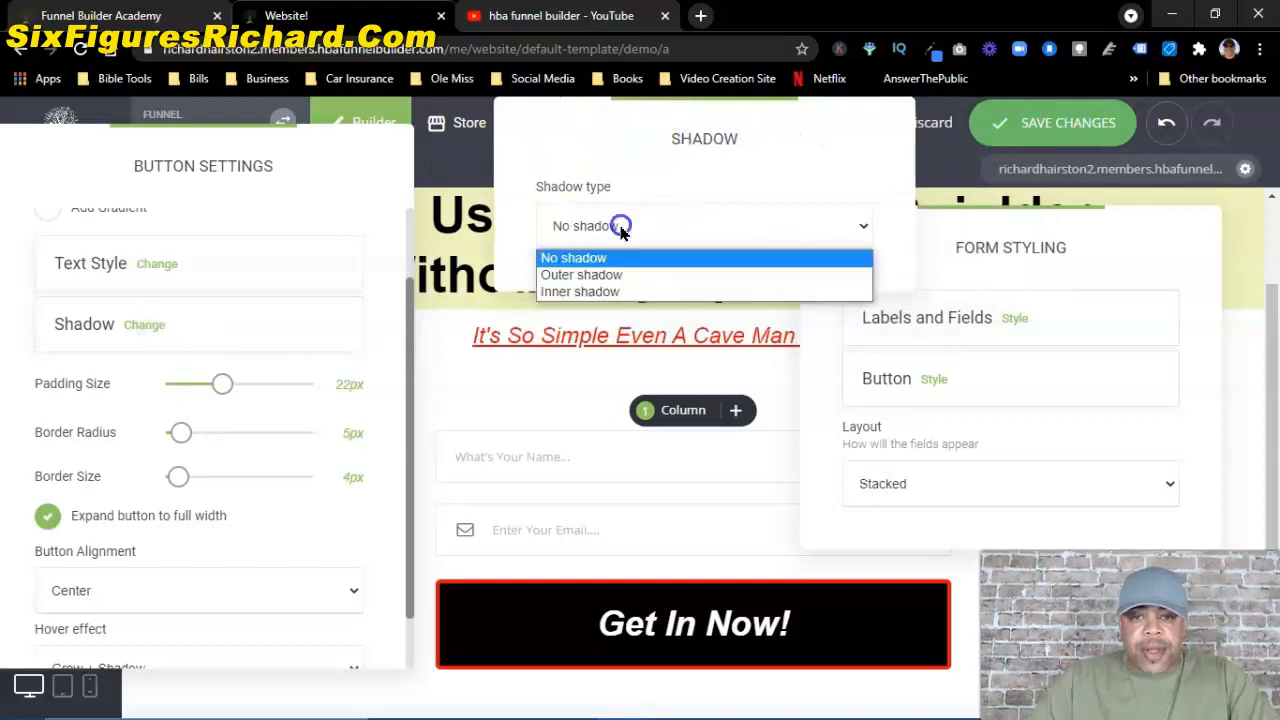
{"action": "left_click", "coordinate": [607, 274]}
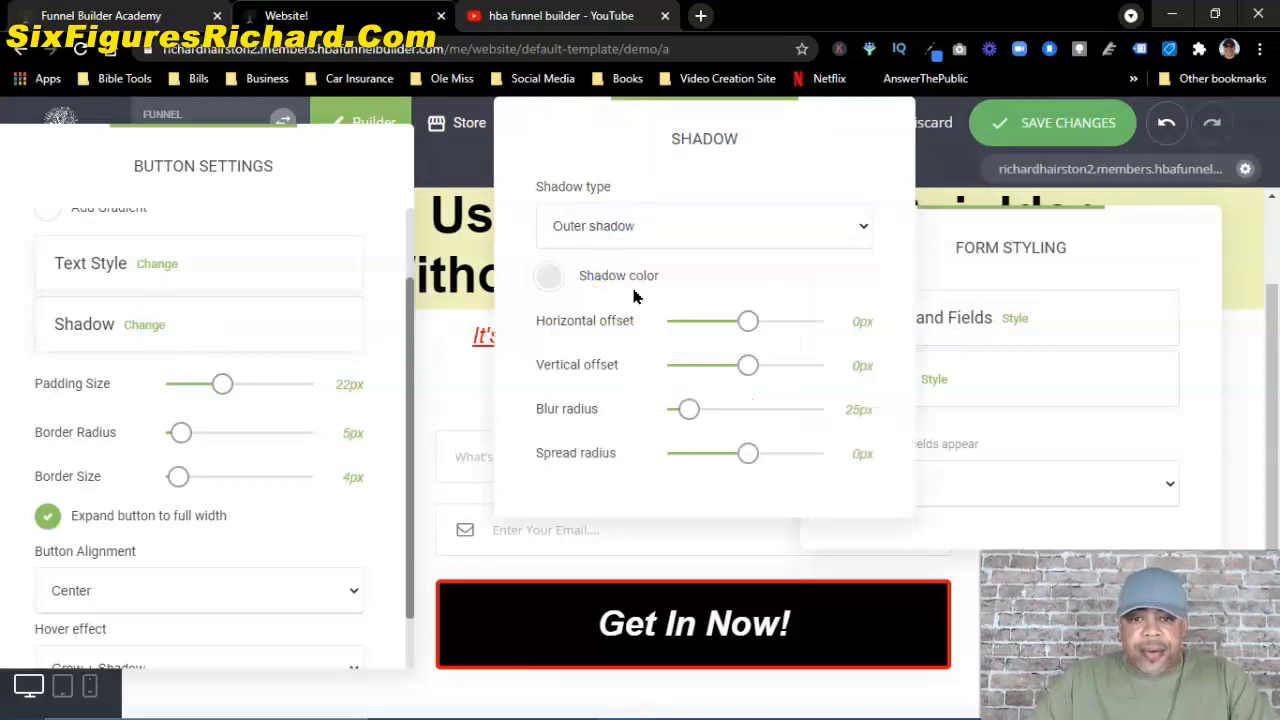
{"action": "left_click", "coordinate": [551, 277]}
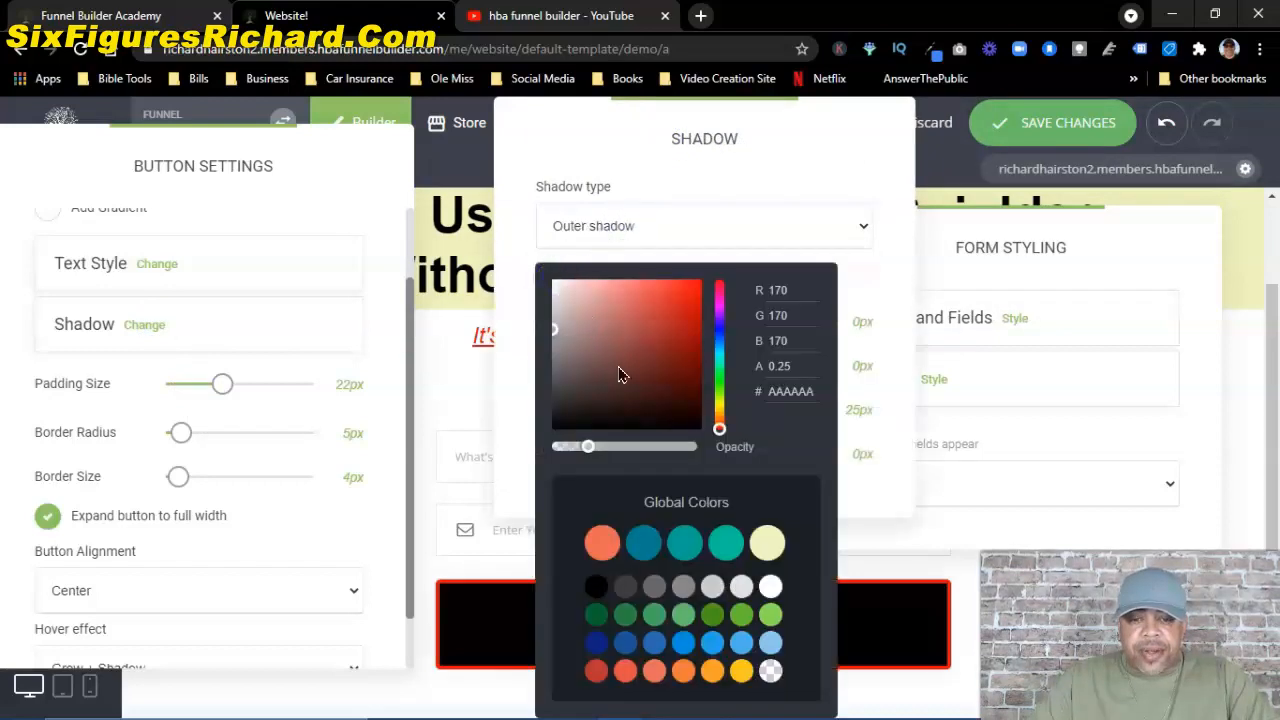
{"action": "left_click", "coordinate": [597, 592]}
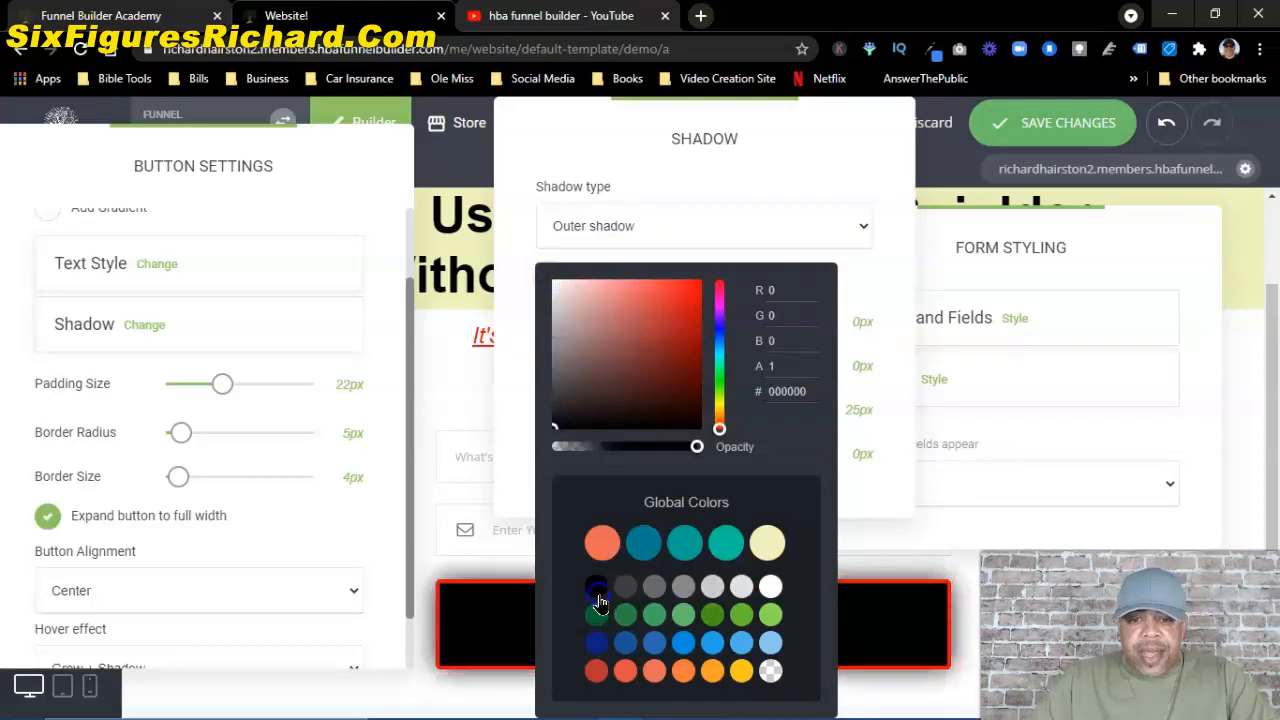
Step: Set the button shadow's horizontal offset to 0 px, vertical offset to 8 px, blur radius to 18 px and spread radius to -5 px
{"action": "left_click", "coordinate": [716, 225]}
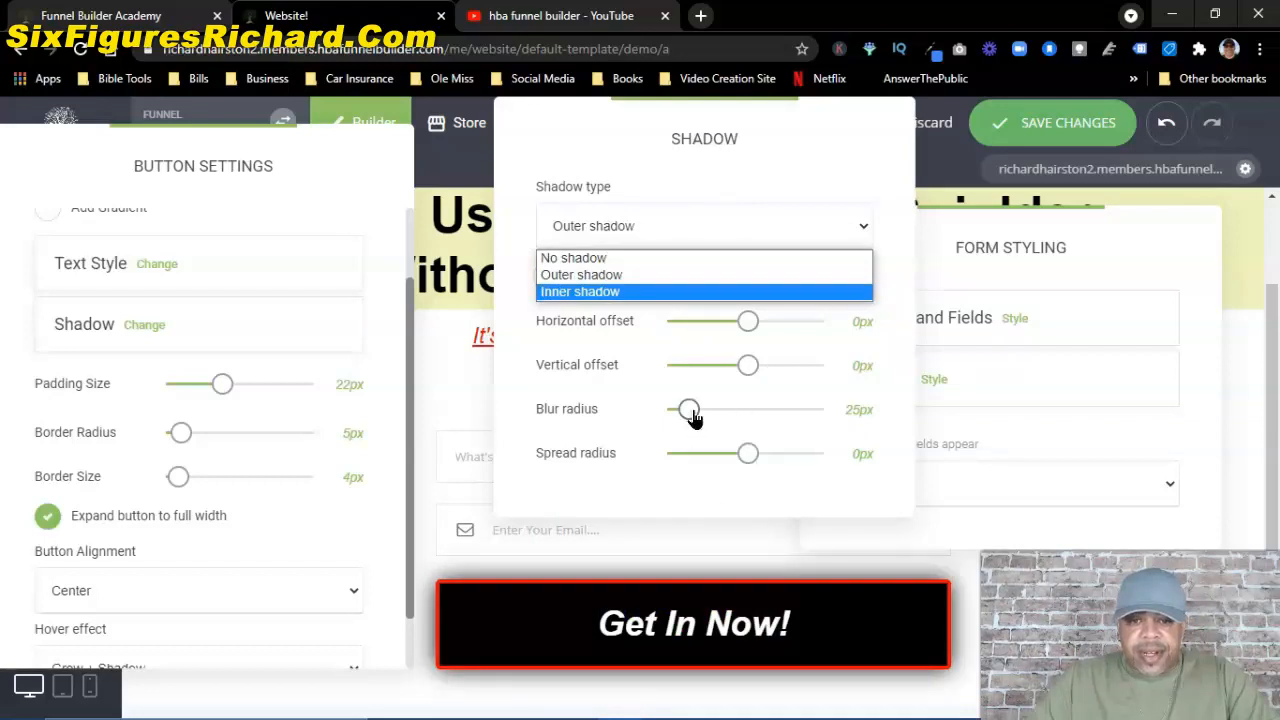
{"action": "left_click", "coordinate": [743, 326]}
{"action": "left_click_drag", "start_coordinate": [743, 326], "coordinate": [753, 352]}
{"action": "left_click", "coordinate": [748, 322]}
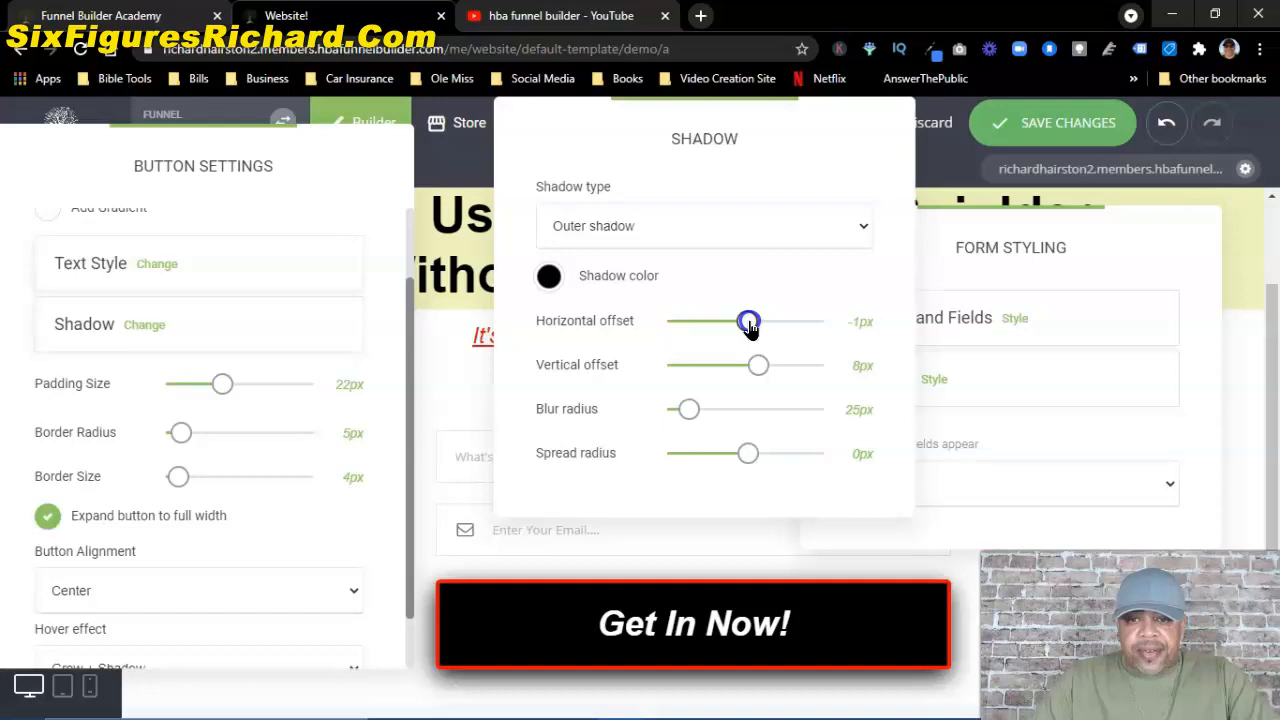
{"action": "left_click_drag", "start_coordinate": [750, 329], "coordinate": [750, 325]}
{"action": "left_click_drag", "start_coordinate": [697, 411], "coordinate": [669, 409]}
{"action": "left_click_drag", "start_coordinate": [750, 456], "coordinate": [741, 453]}
{"action": "left_click_drag", "start_coordinate": [669, 409], "coordinate": [683, 410]}
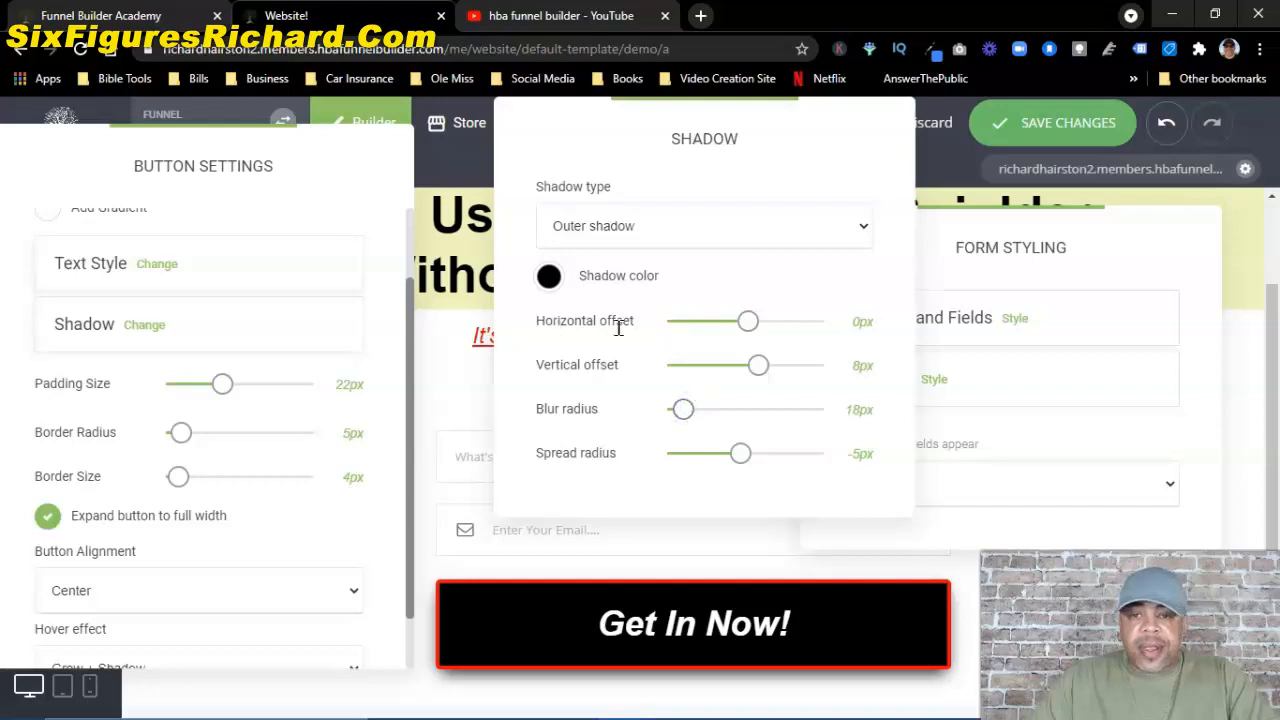
{"action": "left_click", "coordinate": [935, 152]}
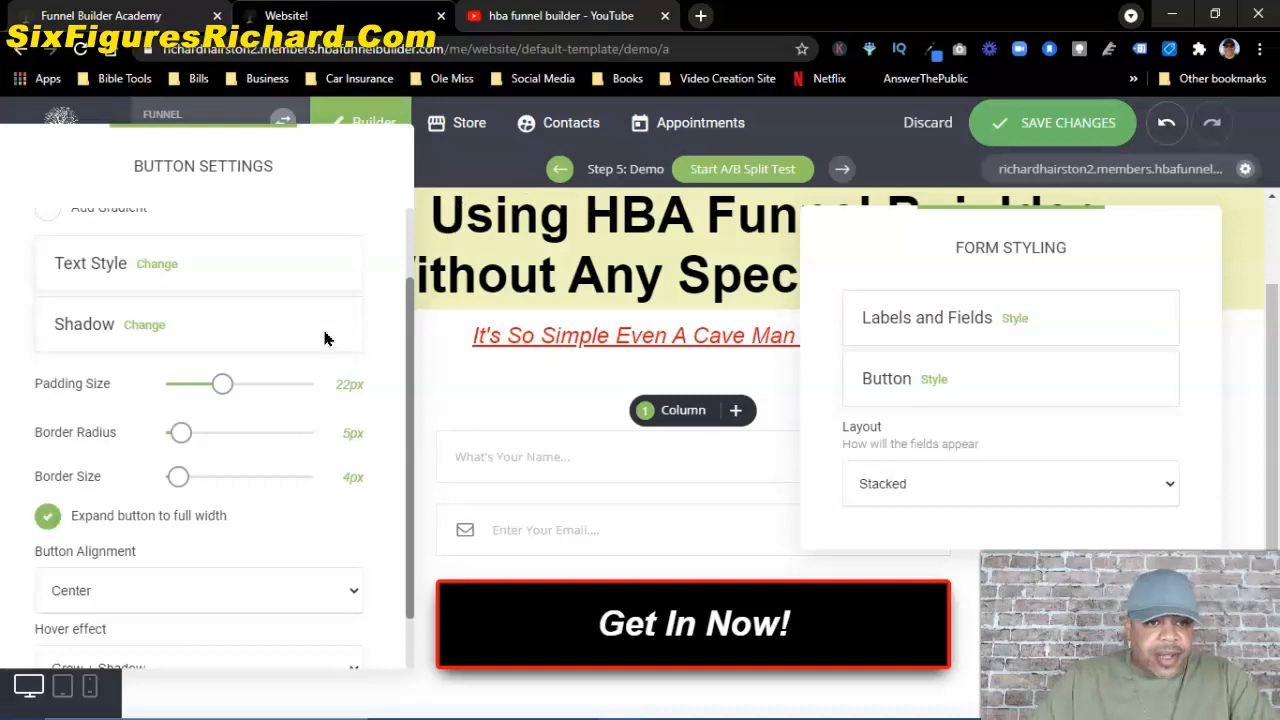
Step: Try a gradient on the form button and turn it off again
{"action": "scroll", "coordinate": [289, 317], "scroll_direction": "down", "scroll_amount": 1}
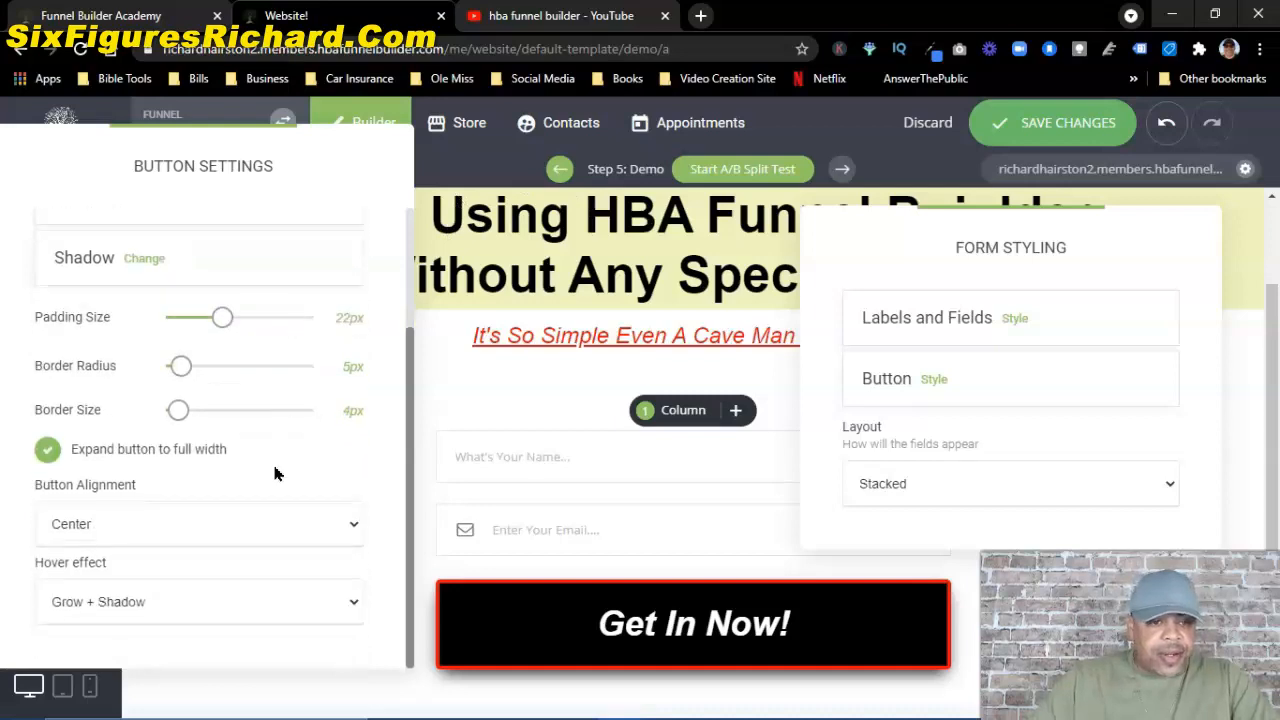
{"action": "scroll", "coordinate": [228, 580], "scroll_direction": "up", "scroll_amount": 3}
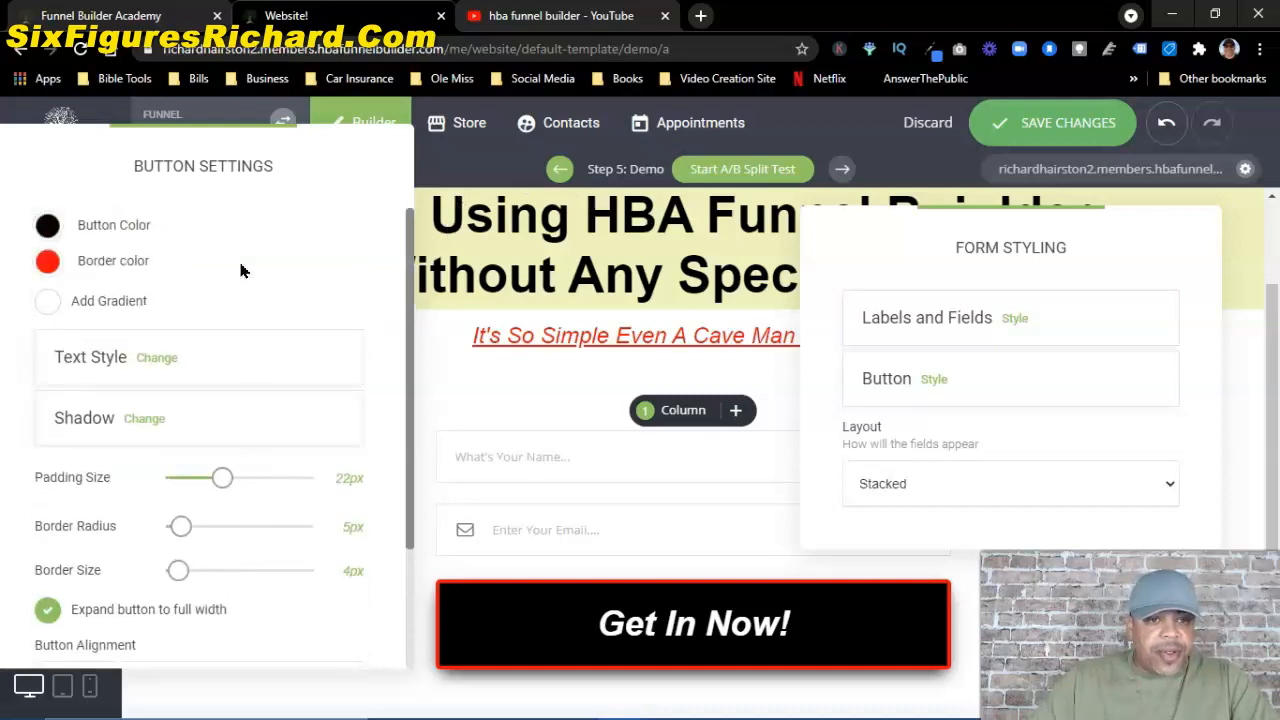
{"action": "left_click", "coordinate": [48, 302]}
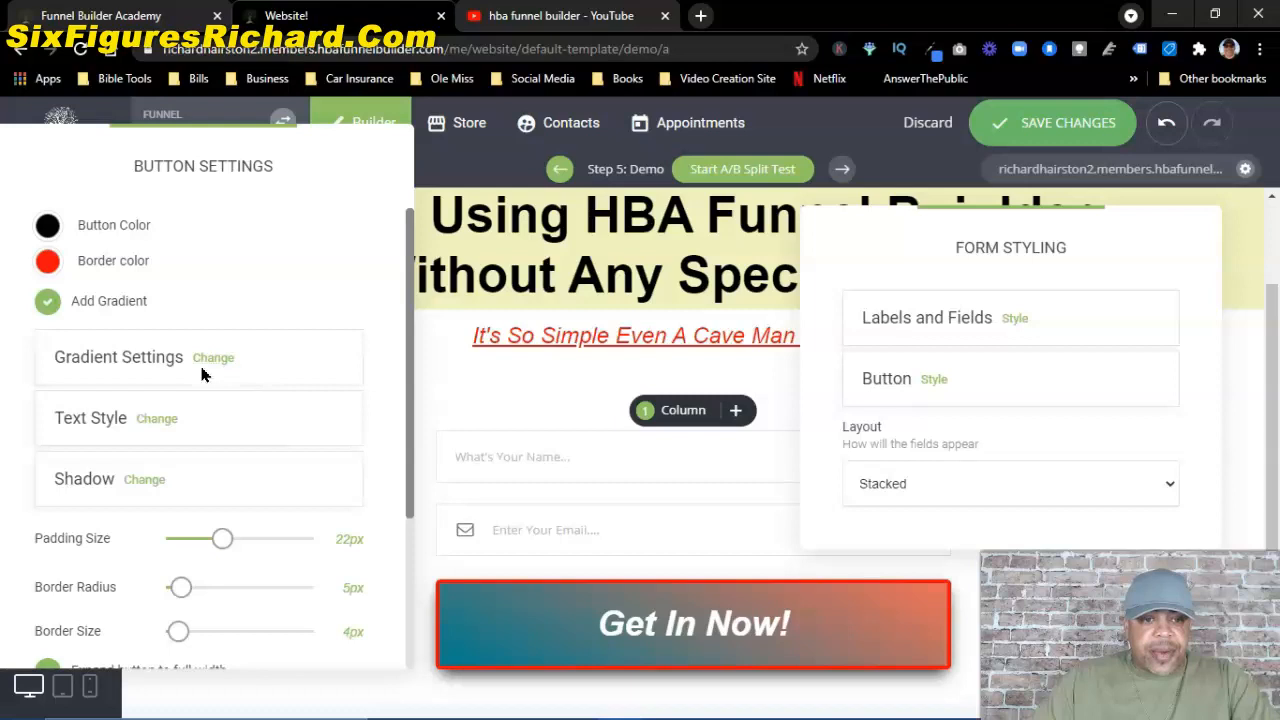
{"action": "left_click", "coordinate": [45, 302]}
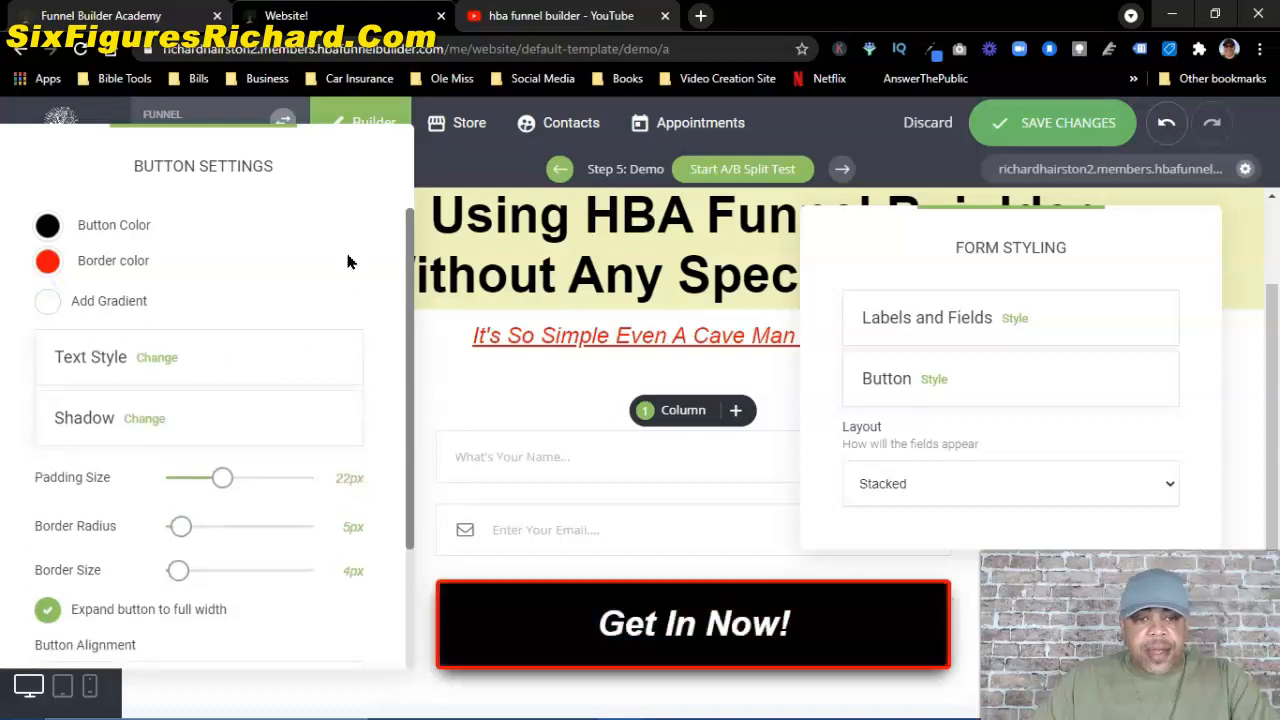
Step: Set the form's label color and fields text color to black in the labels and fields styling
{"action": "left_click", "coordinate": [477, 161]}
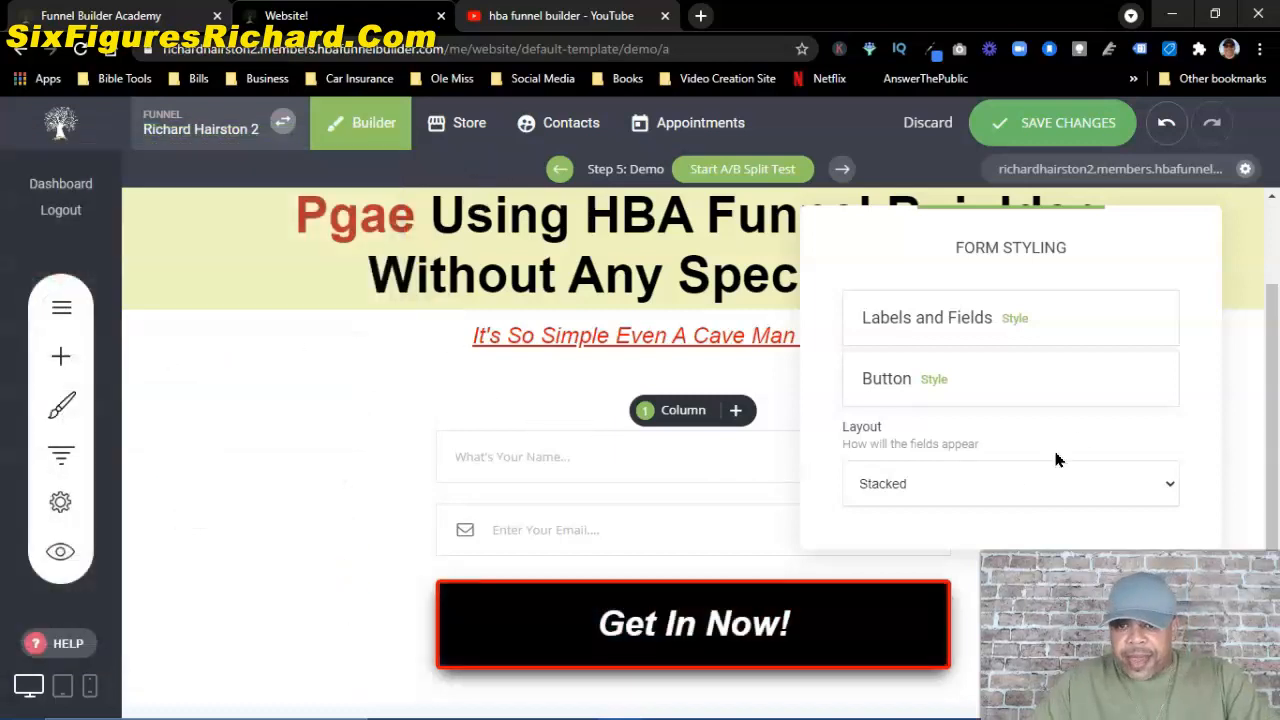
{"action": "left_click", "coordinate": [1015, 319]}
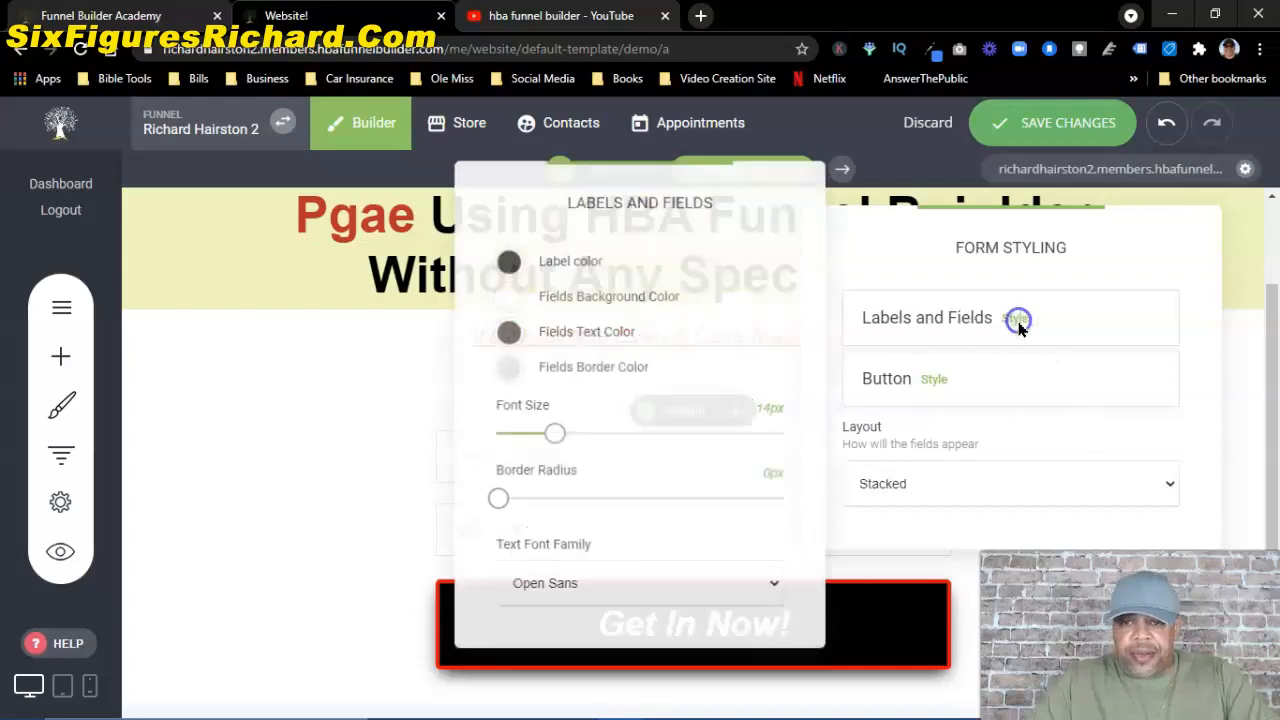
{"action": "left_click_drag", "start_coordinate": [750, 196], "coordinate": [283, 143]}
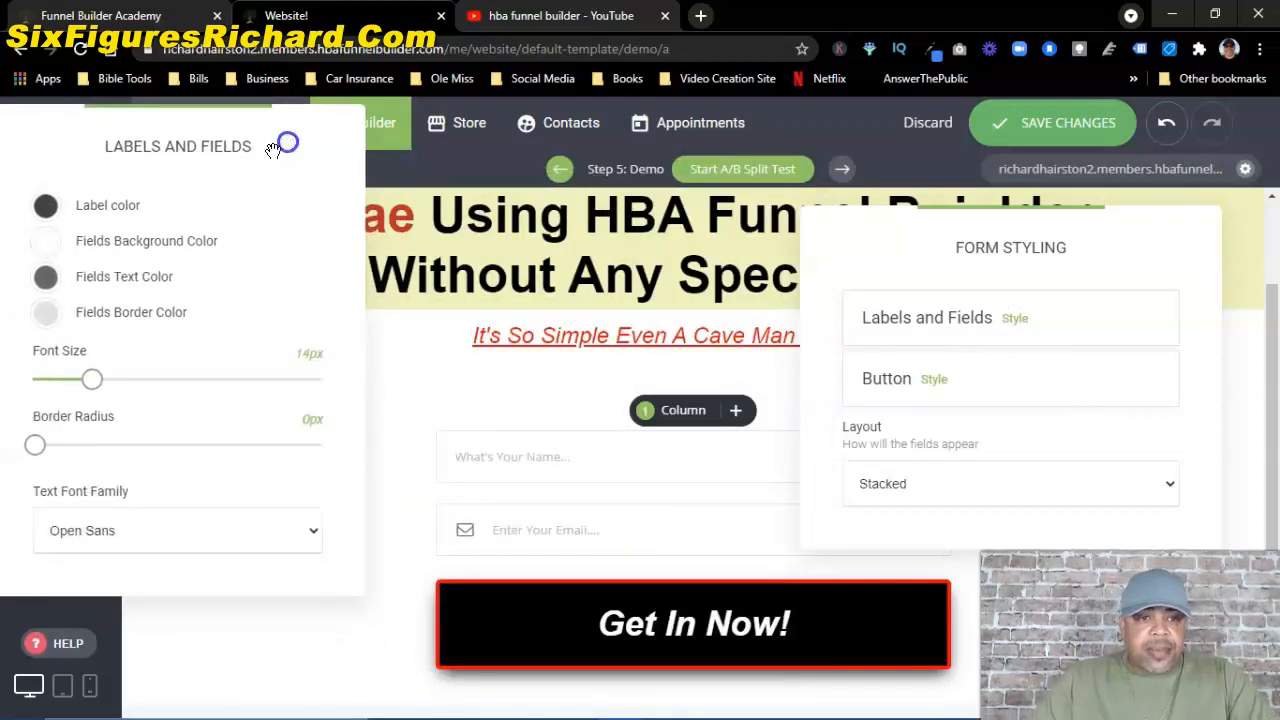
{"action": "left_click", "coordinate": [48, 206]}
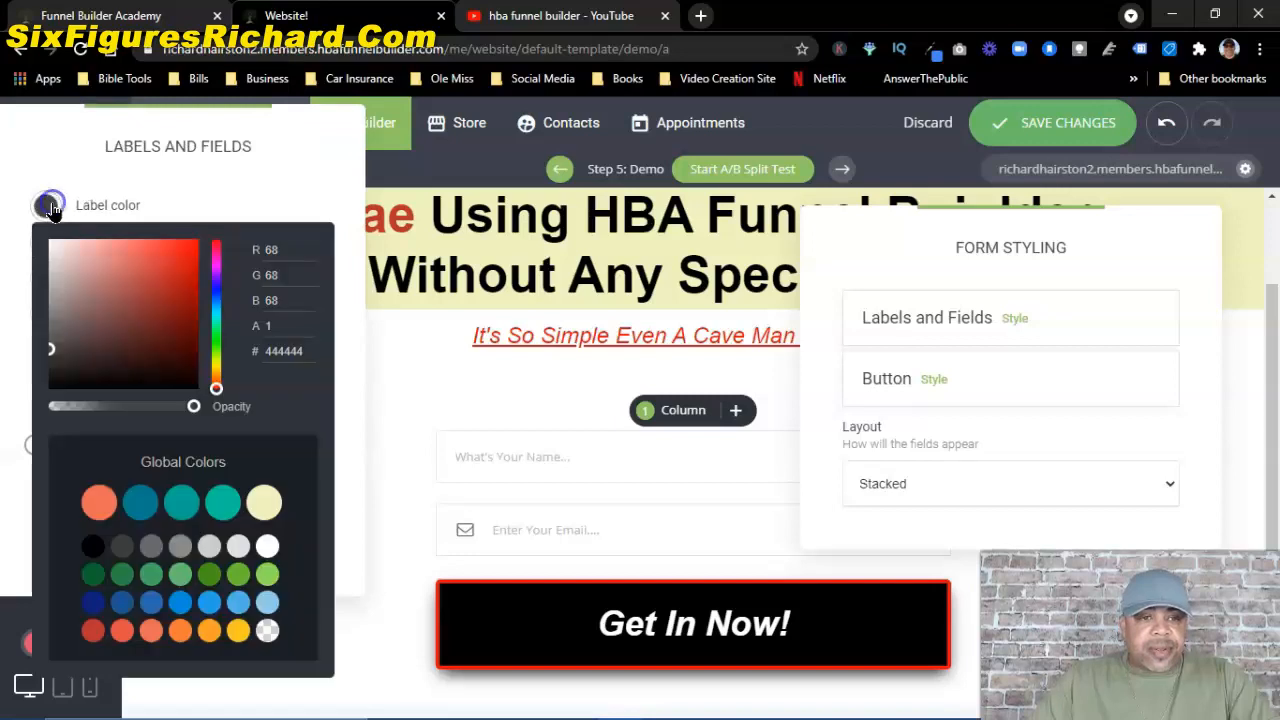
{"action": "left_click", "coordinate": [95, 548]}
{"action": "left_click", "coordinate": [200, 178]}
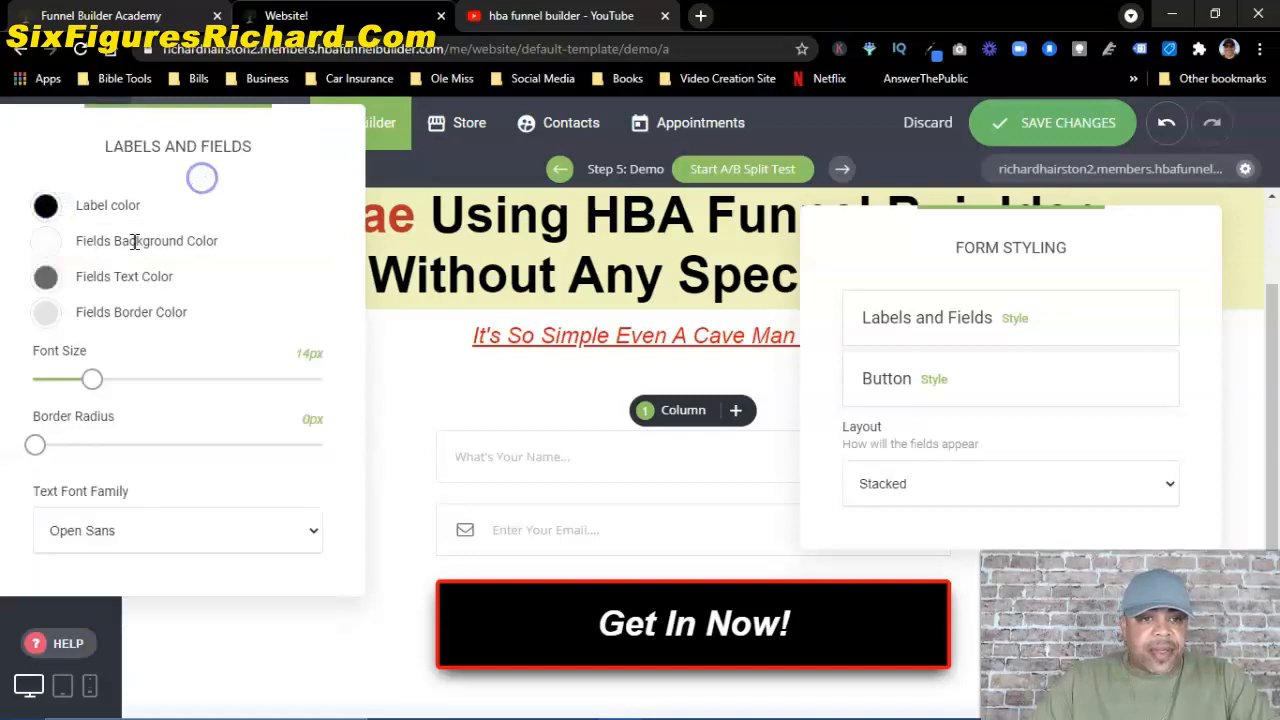
{"action": "left_click", "coordinate": [46, 277]}
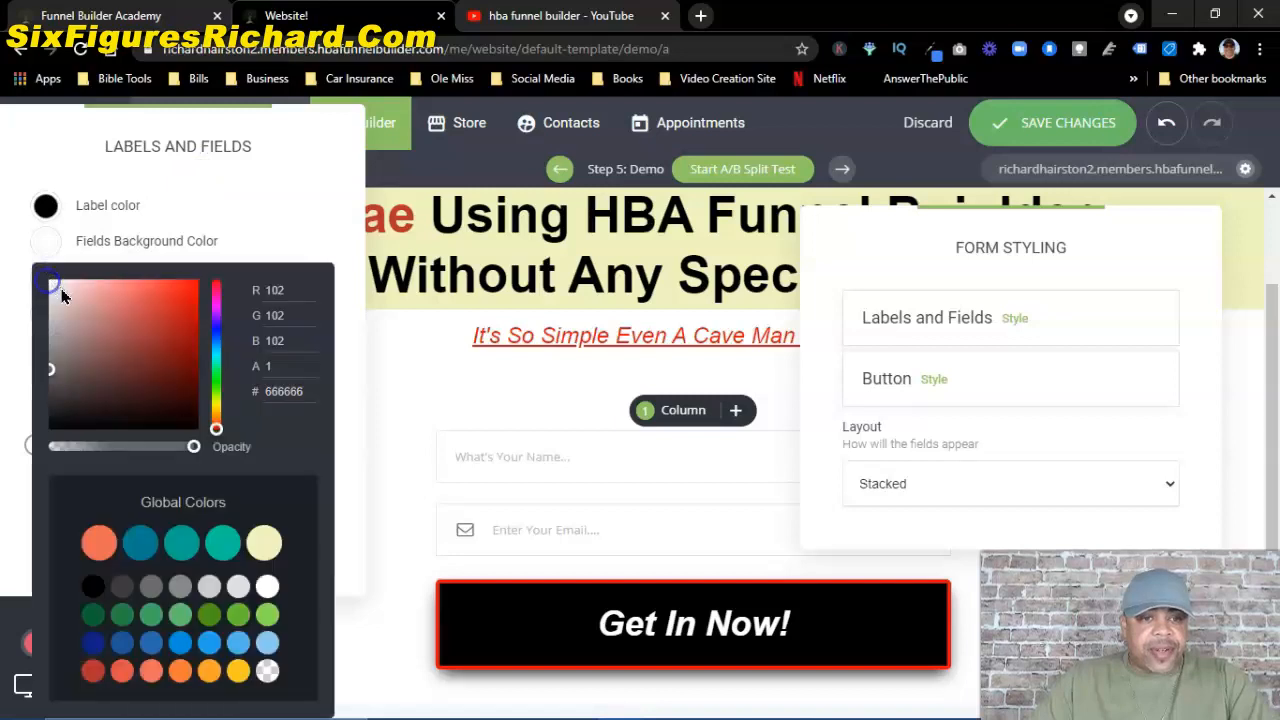
{"action": "left_click", "coordinate": [90, 587]}
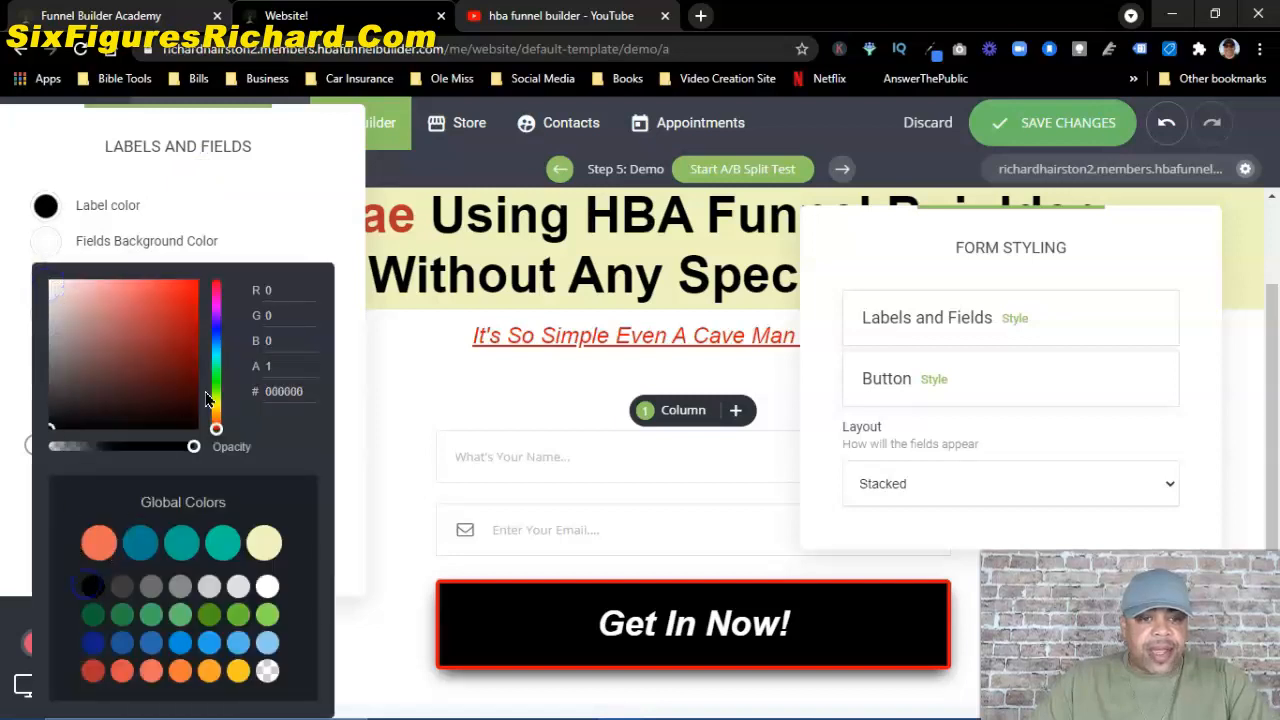
{"action": "left_click", "coordinate": [256, 230]}
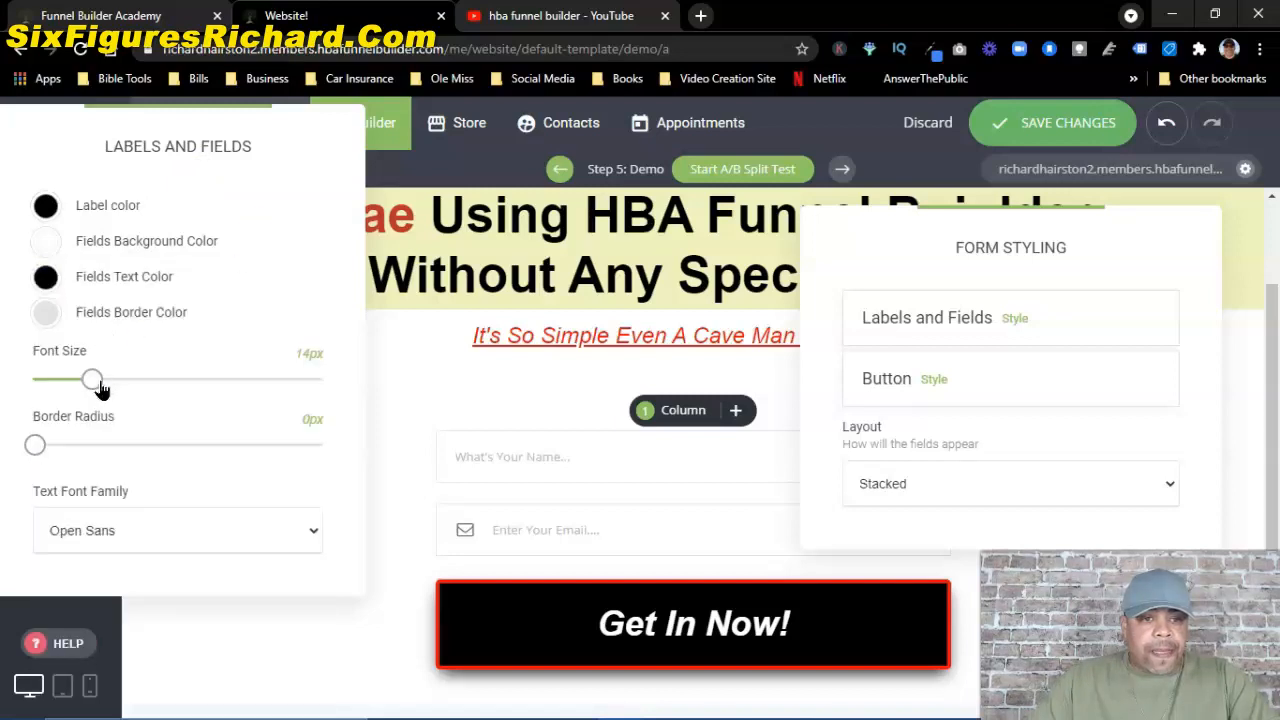
Step: Set the form fields' font size to 16 px, border radius to 5 px and font family to Arial, and close the form styling
{"action": "left_click_drag", "start_coordinate": [92, 386], "coordinate": [99, 387]}
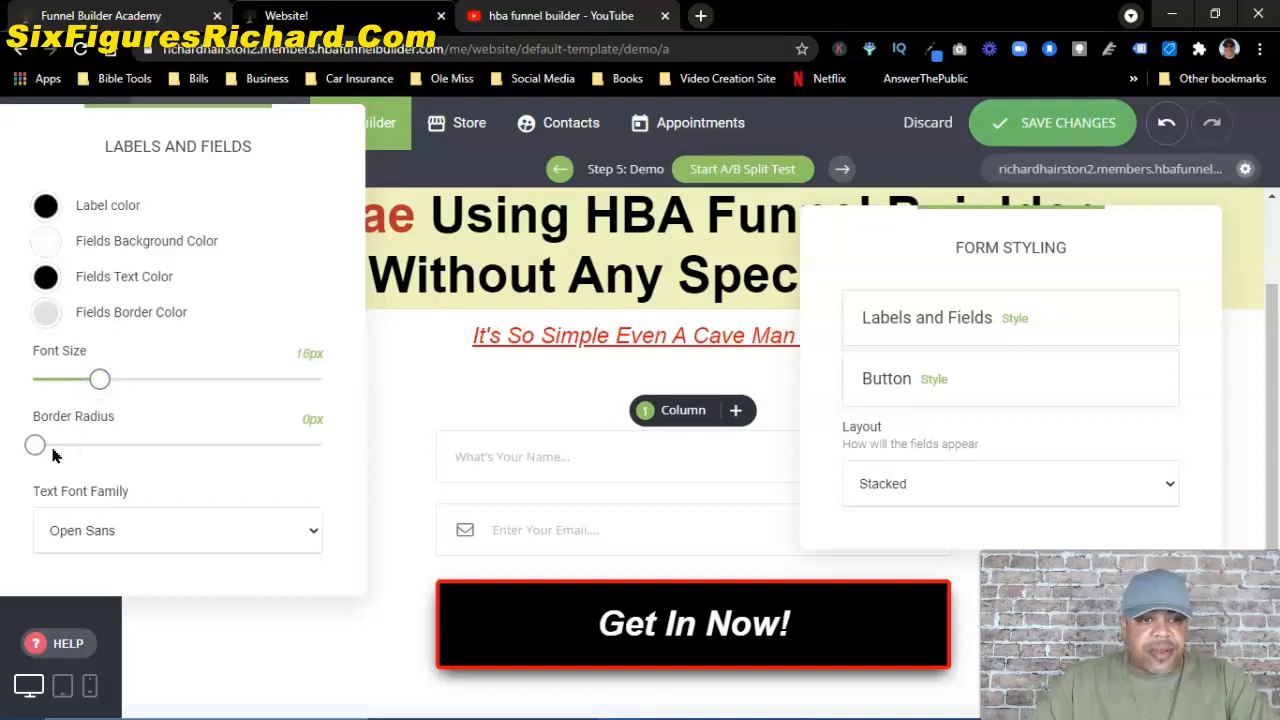
{"action": "left_click_drag", "start_coordinate": [37, 452], "coordinate": [71, 453]}
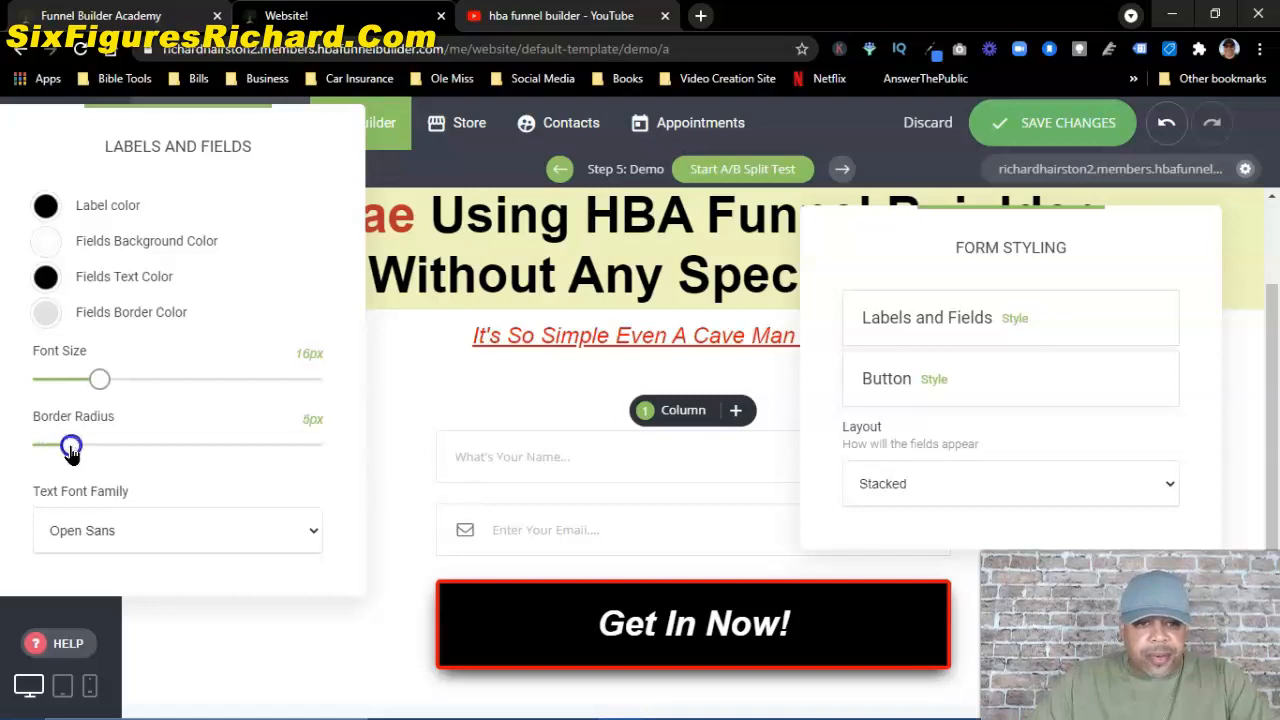
{"action": "left_click", "coordinate": [122, 540]}
{"action": "left_click", "coordinate": [69, 400]}
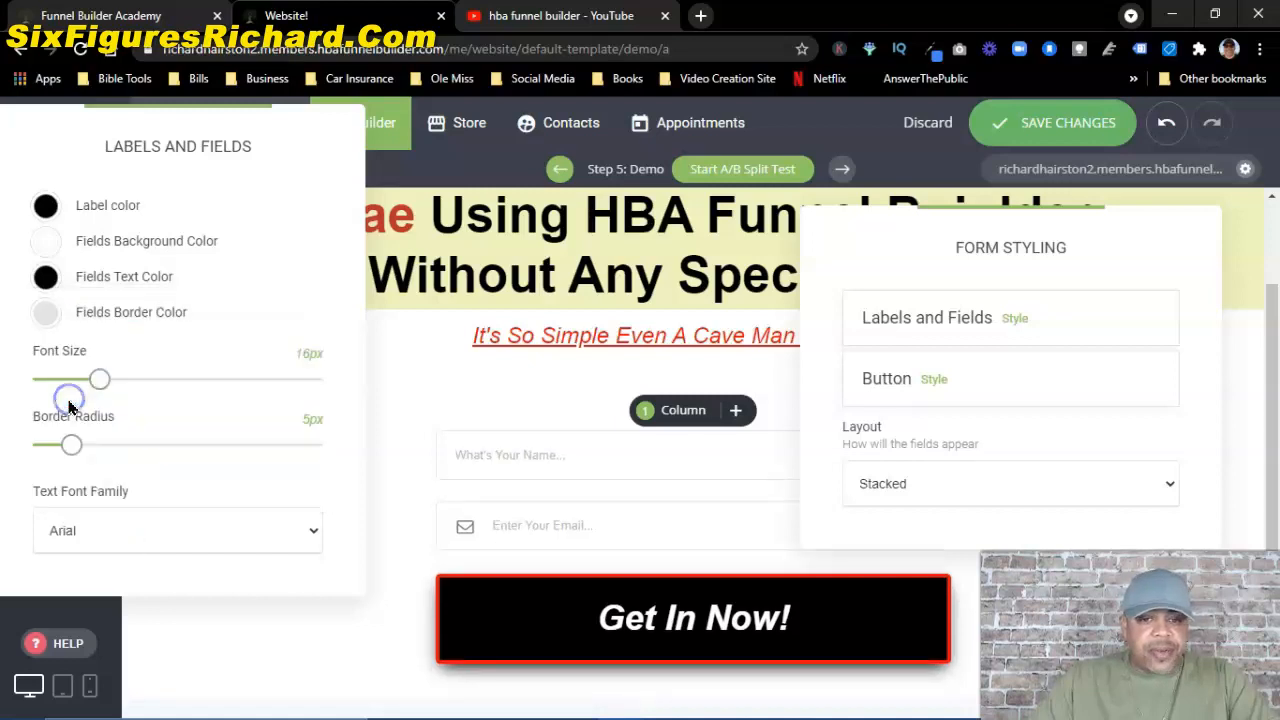
{"action": "left_click", "coordinate": [415, 167]}
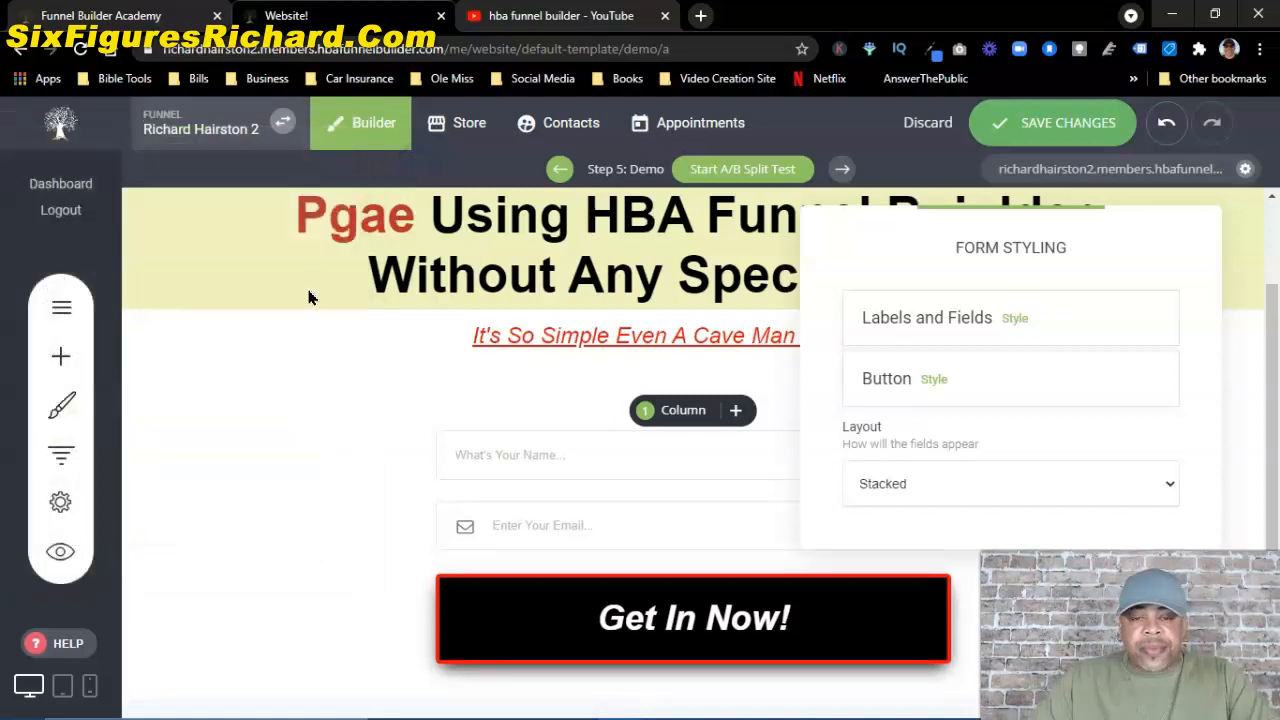
{"action": "left_click", "coordinate": [1137, 560]}
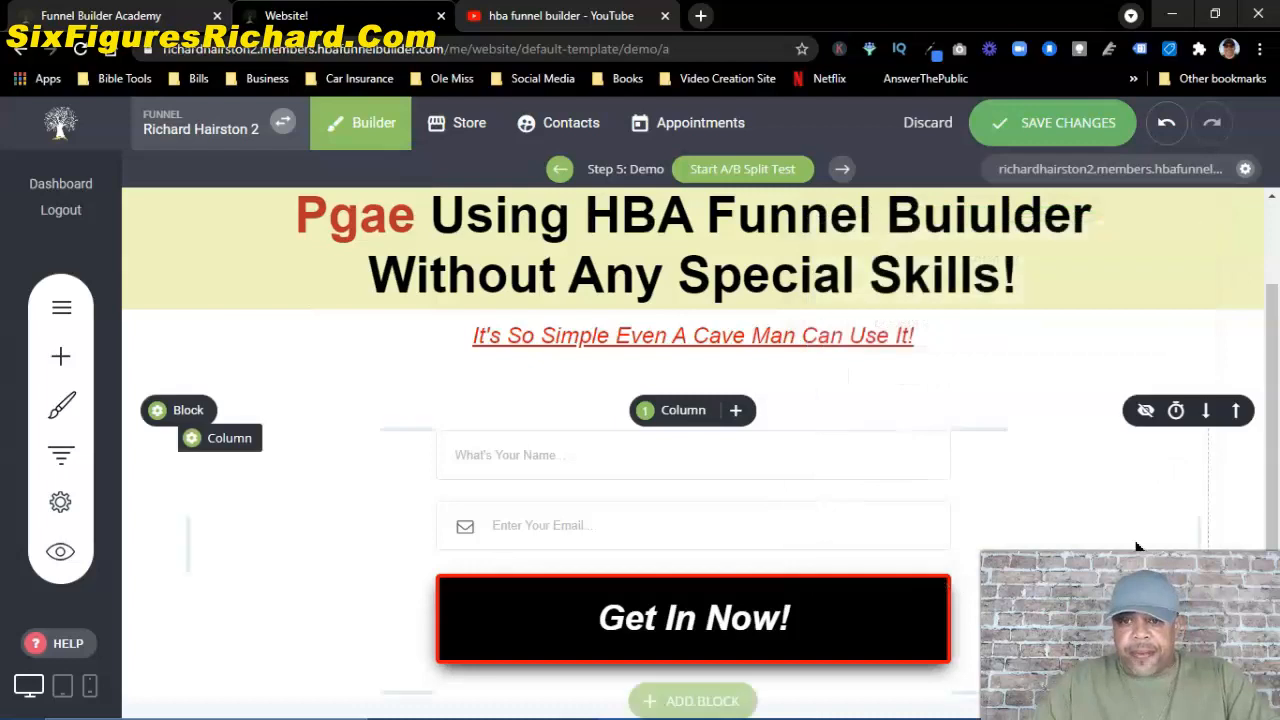
Step: Set the headline block's background color to white (FFFFFF) and close the container settings
{"action": "scroll", "coordinate": [339, 375], "scroll_direction": "up", "scroll_amount": 1}
{"action": "scroll", "coordinate": [339, 375], "scroll_direction": "up", "scroll_amount": 1}
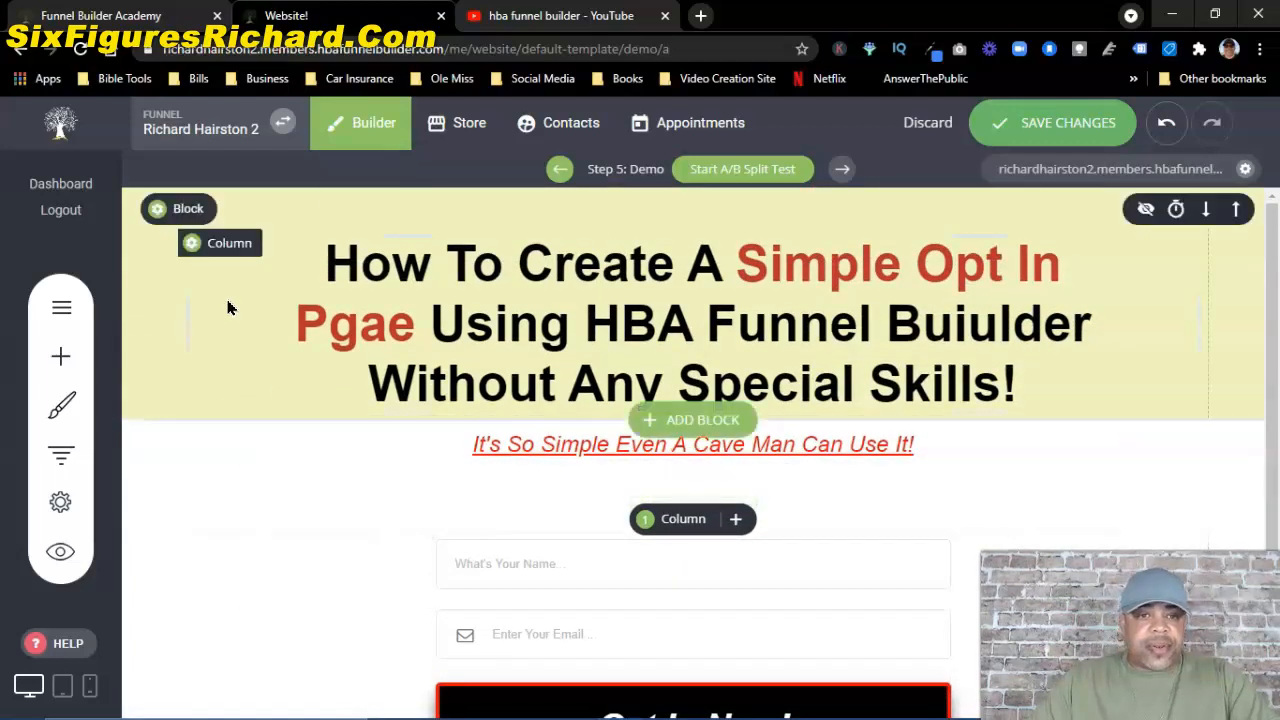
{"action": "left_click", "coordinate": [156, 213]}
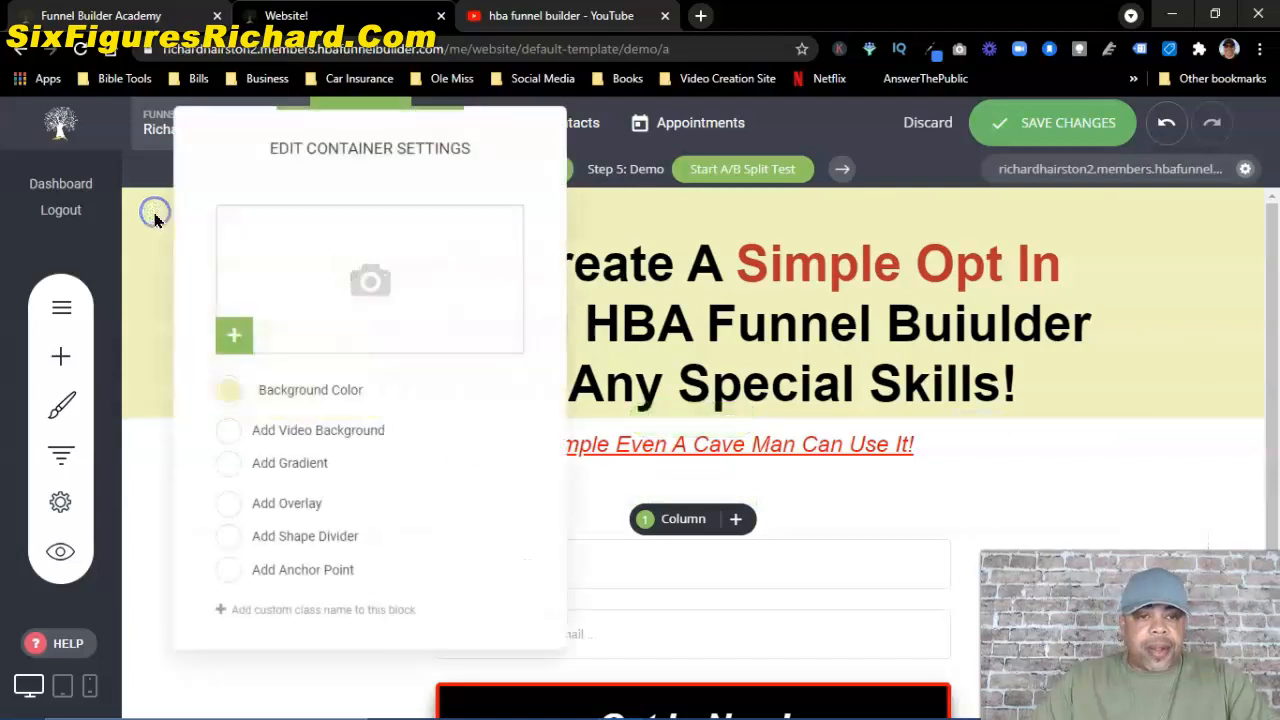
{"action": "left_click", "coordinate": [228, 392]}
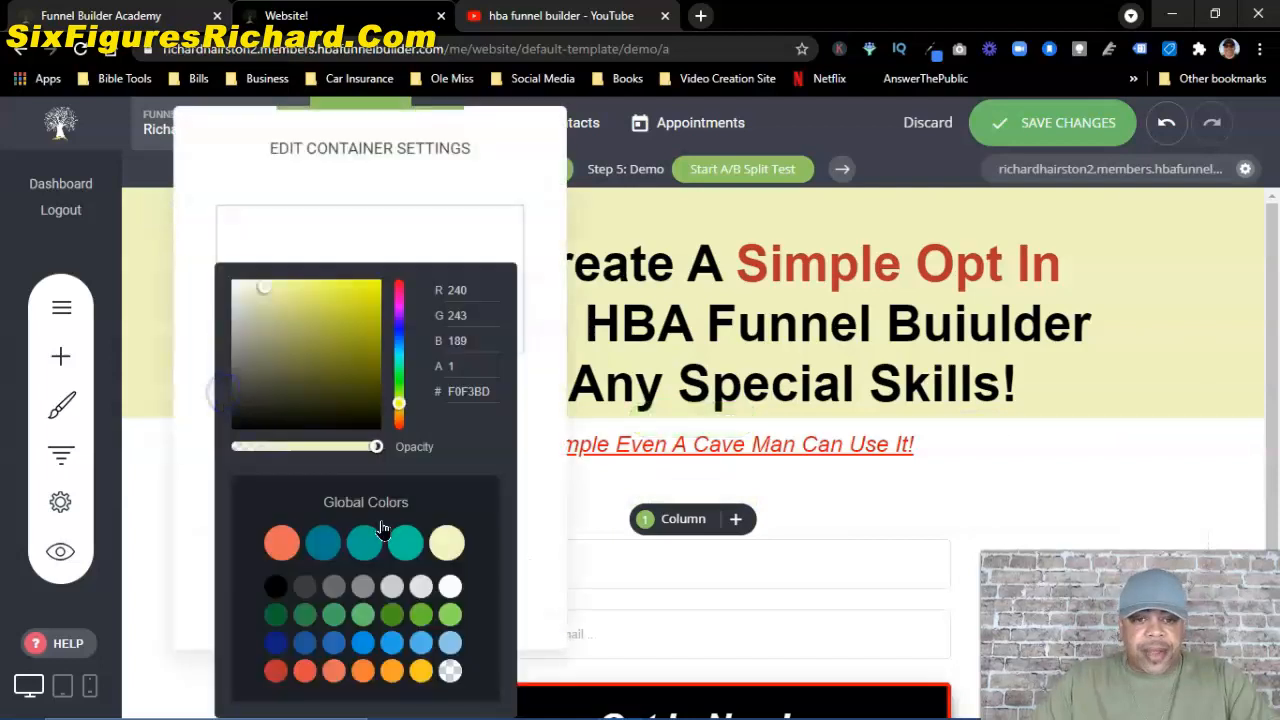
{"action": "left_click", "coordinate": [451, 587]}
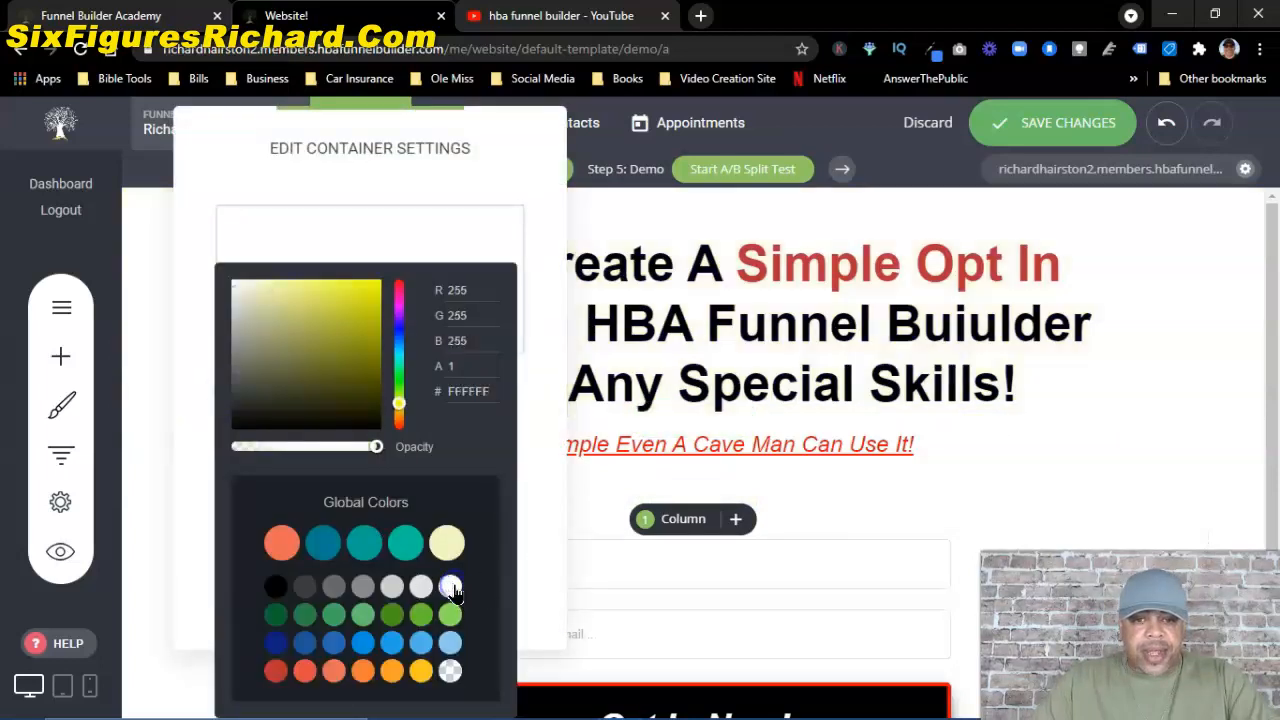
{"action": "left_click", "coordinate": [1150, 371]}
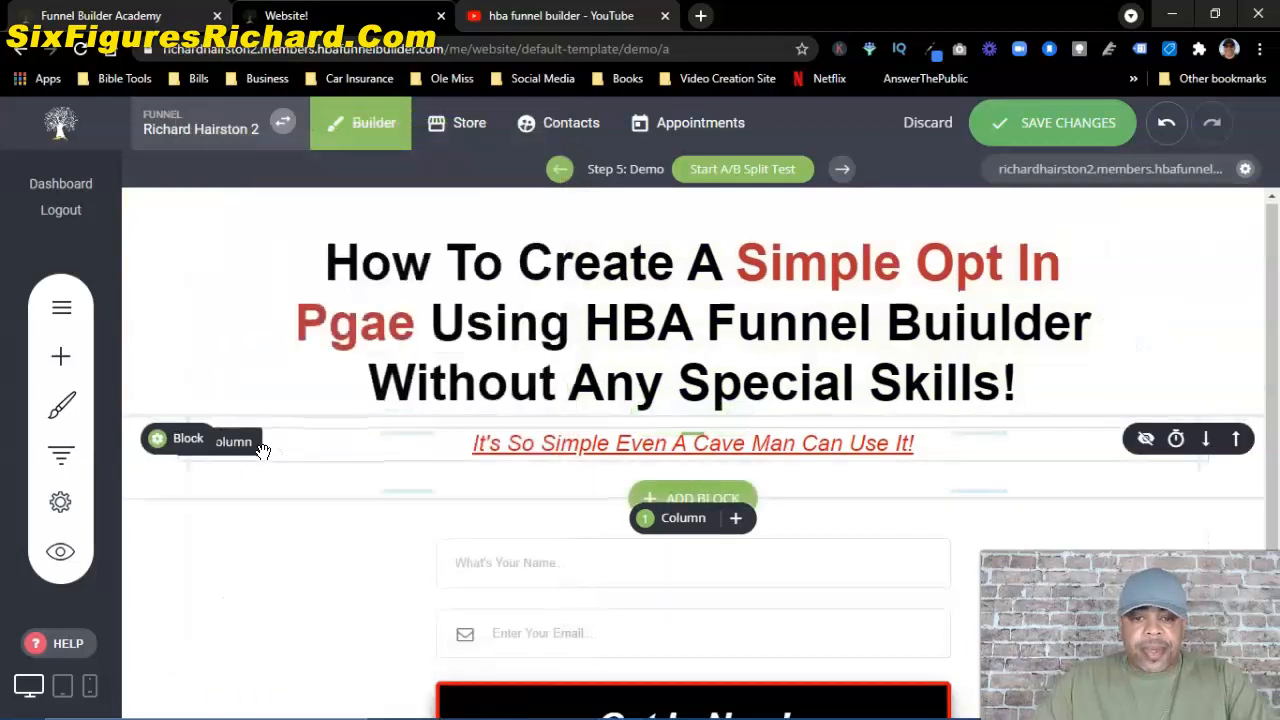
Step: Add an empty block below the form and place a Text widget in it
{"action": "scroll", "coordinate": [290, 450], "scroll_direction": "down", "scroll_amount": 1}
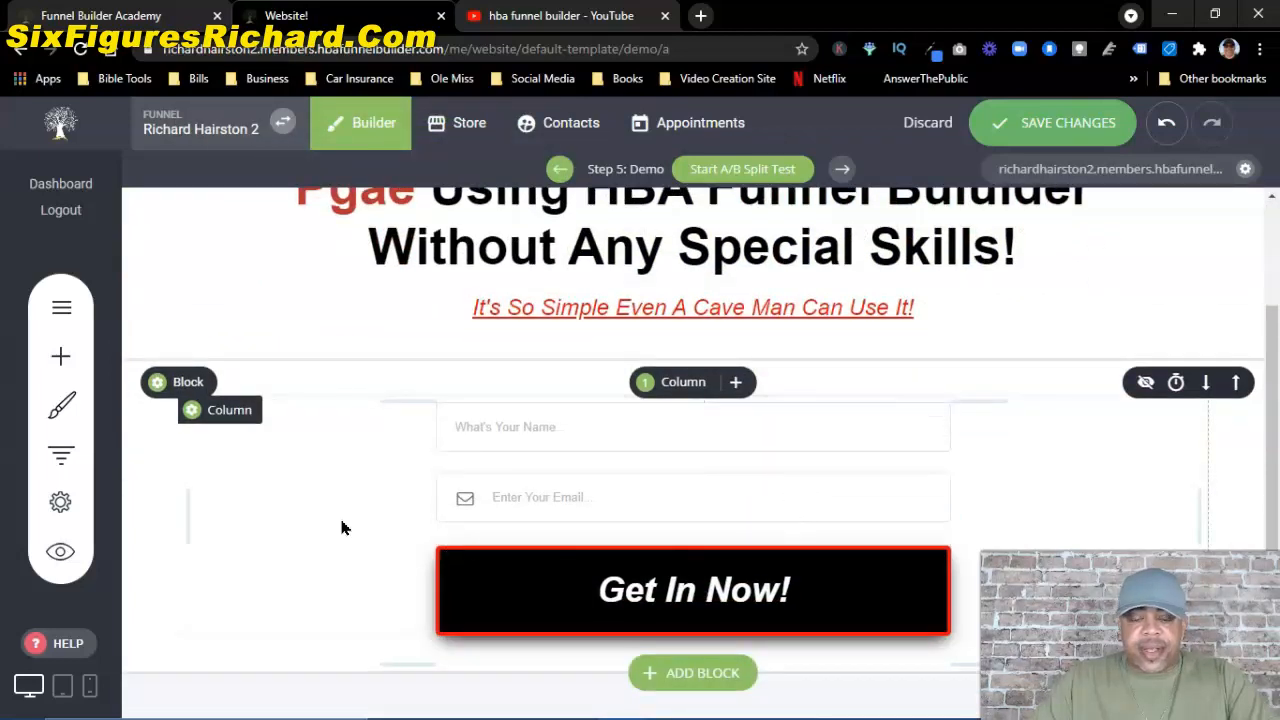
{"action": "left_click", "coordinate": [690, 676]}
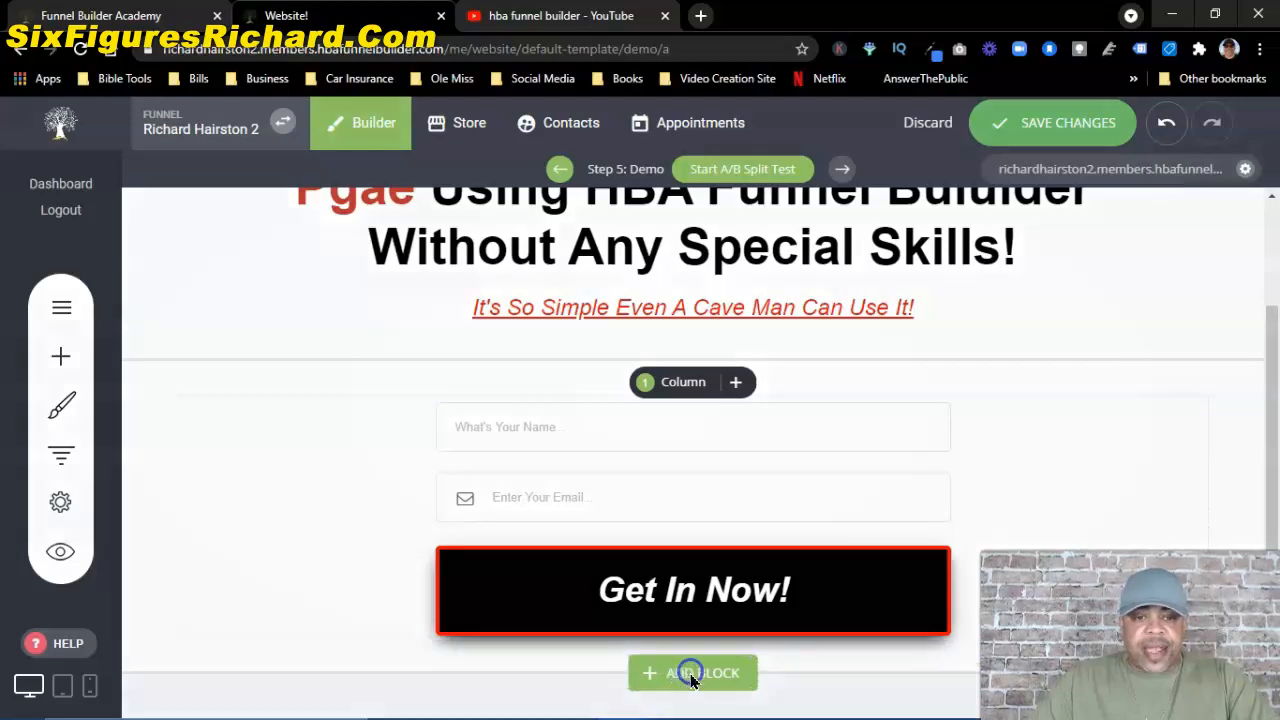
{"action": "scroll", "coordinate": [228, 347], "scroll_direction": "down", "scroll_amount": 1}
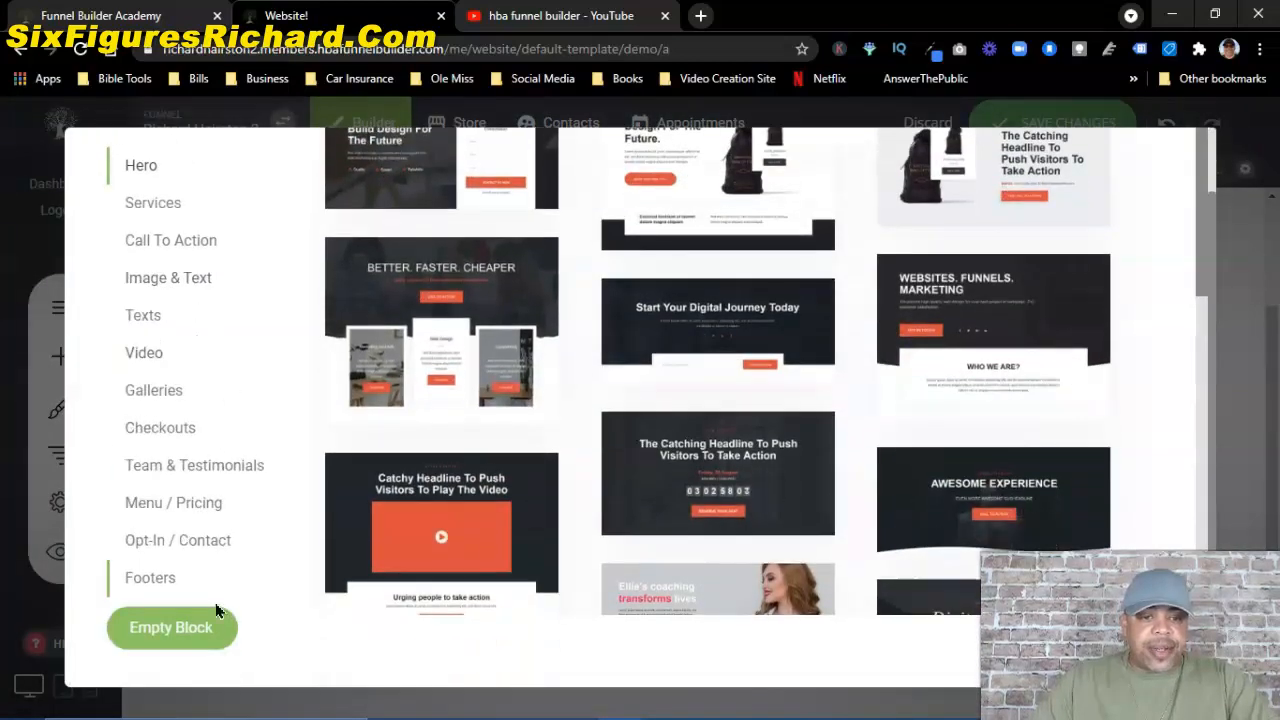
{"action": "left_click", "coordinate": [182, 632]}
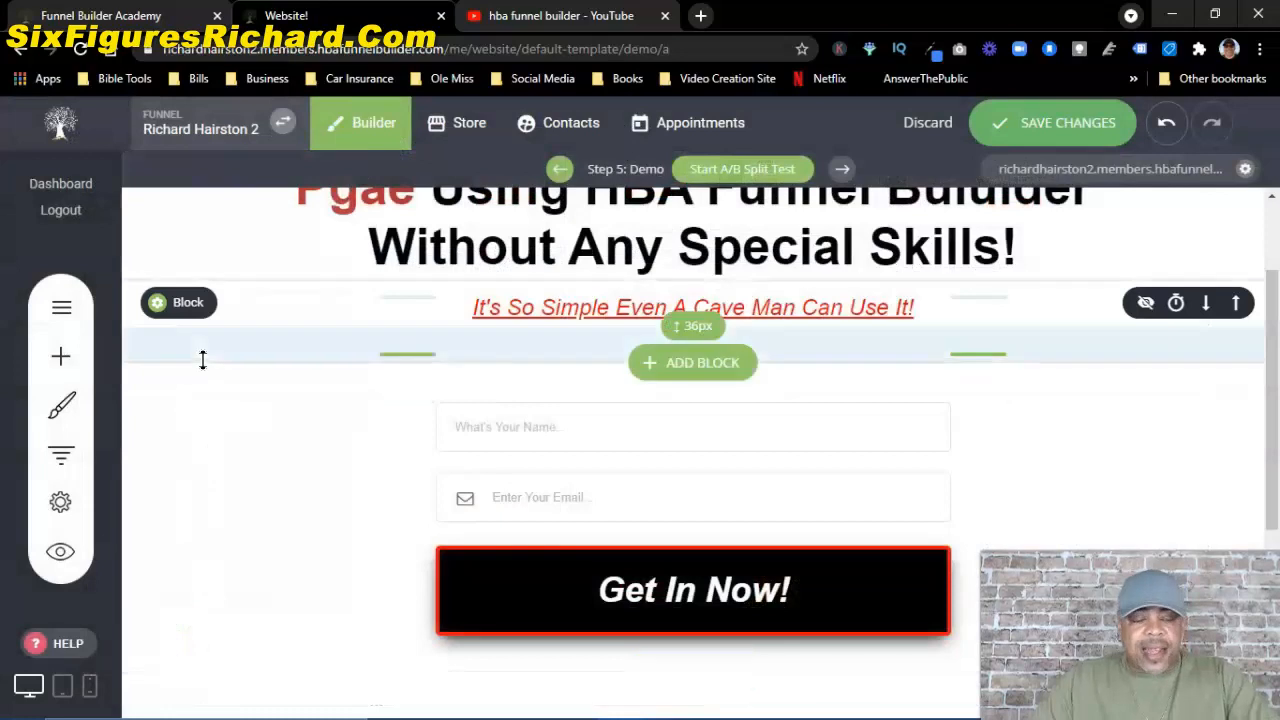
{"action": "left_click", "coordinate": [62, 355]}
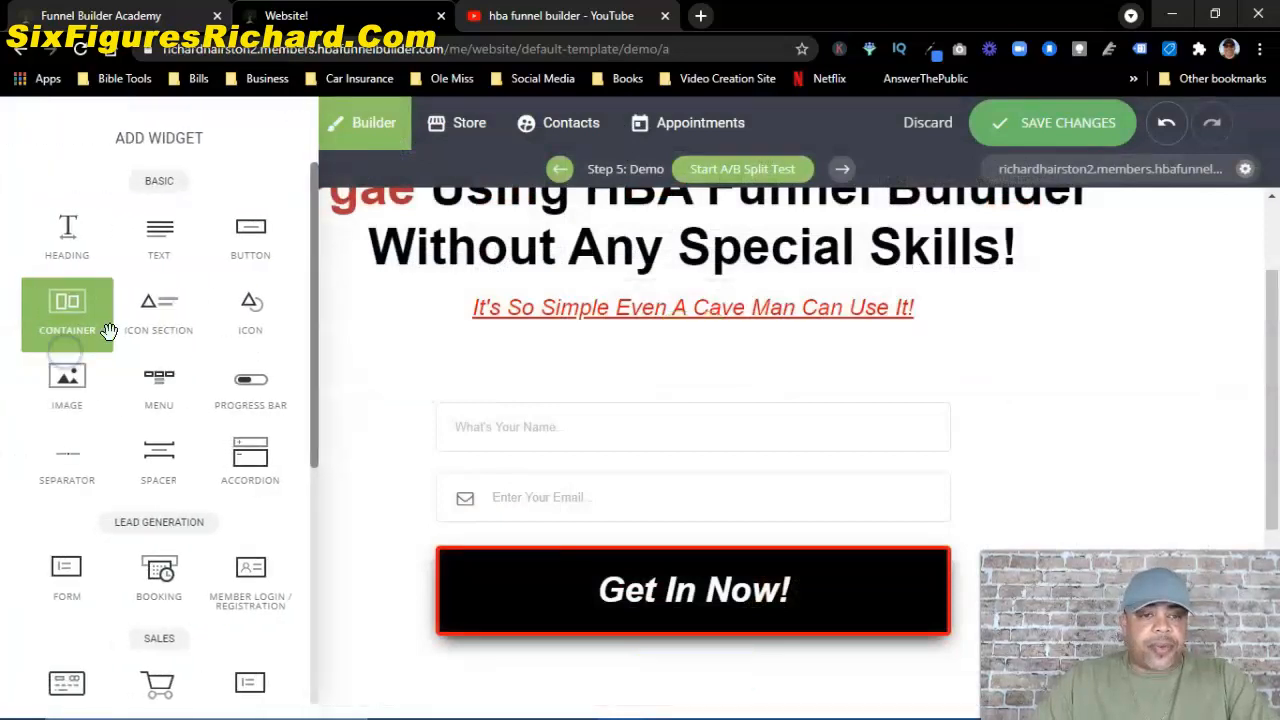
{"action": "mouse_move", "coordinate": [157, 250]}
{"action": "left_mouse_down"}
{"action": "mouse_move", "coordinate": [468, 591]}
{"action": "mouse_move", "coordinate": [701, 690]}
{"action": "mouse_move", "coordinate": [700, 716]}
{"action": "left_mouse_up"}
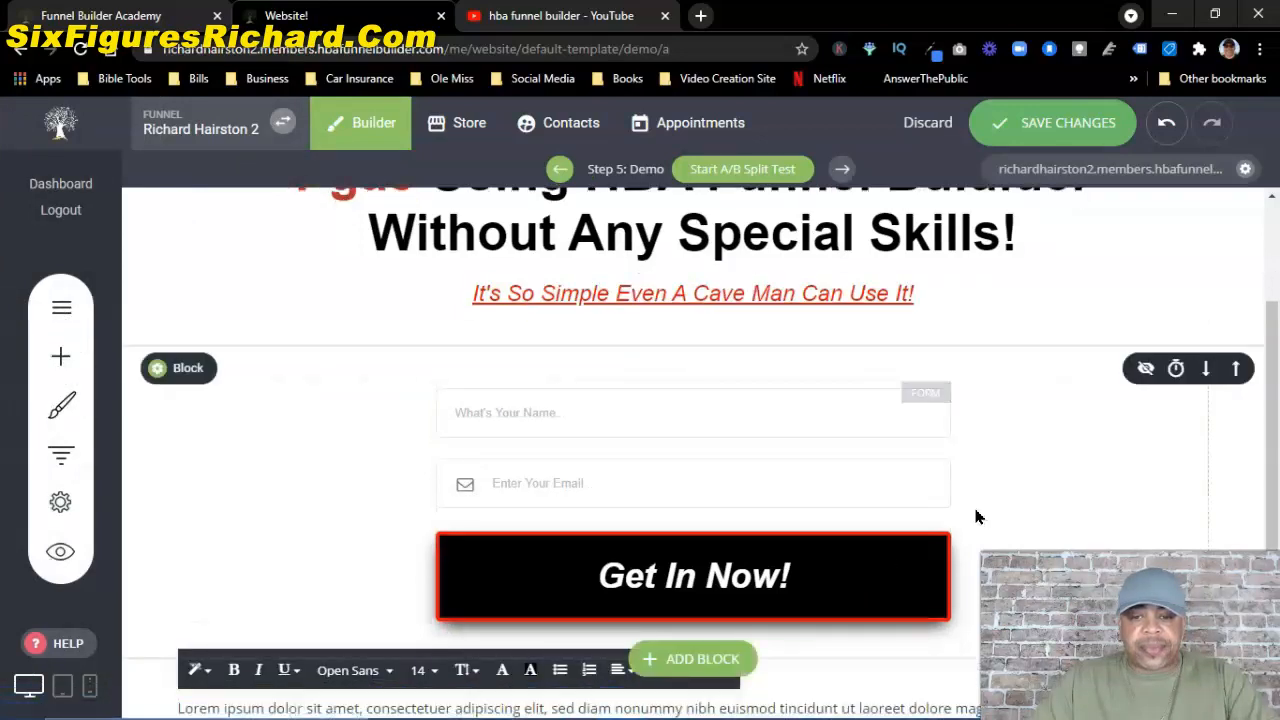
Step: Replace the new text widget's placeholder text with "* we will not spam, sell or rent your info *"
{"action": "scroll", "coordinate": [976, 510], "scroll_direction": "down", "scroll_amount": 1}
{"action": "left_click_drag", "start_coordinate": [978, 621], "coordinate": [175, 625]}
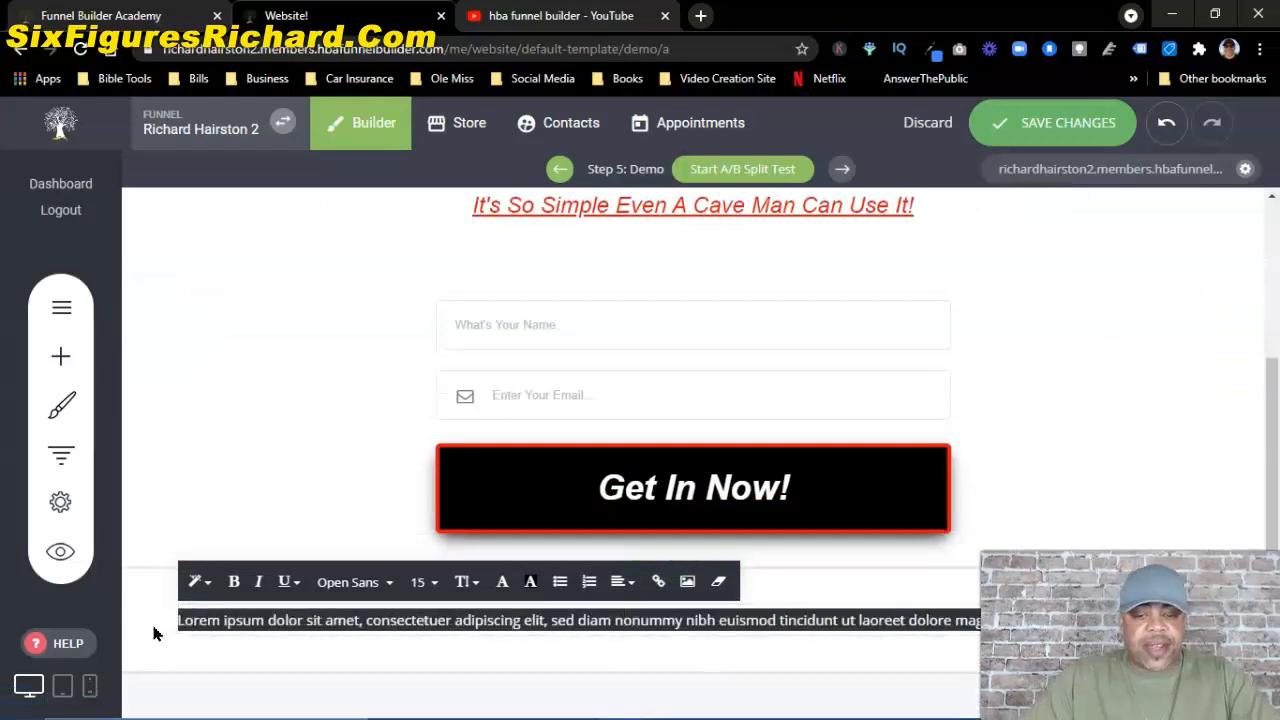
{"action": "key", "text": "BackSpace"}
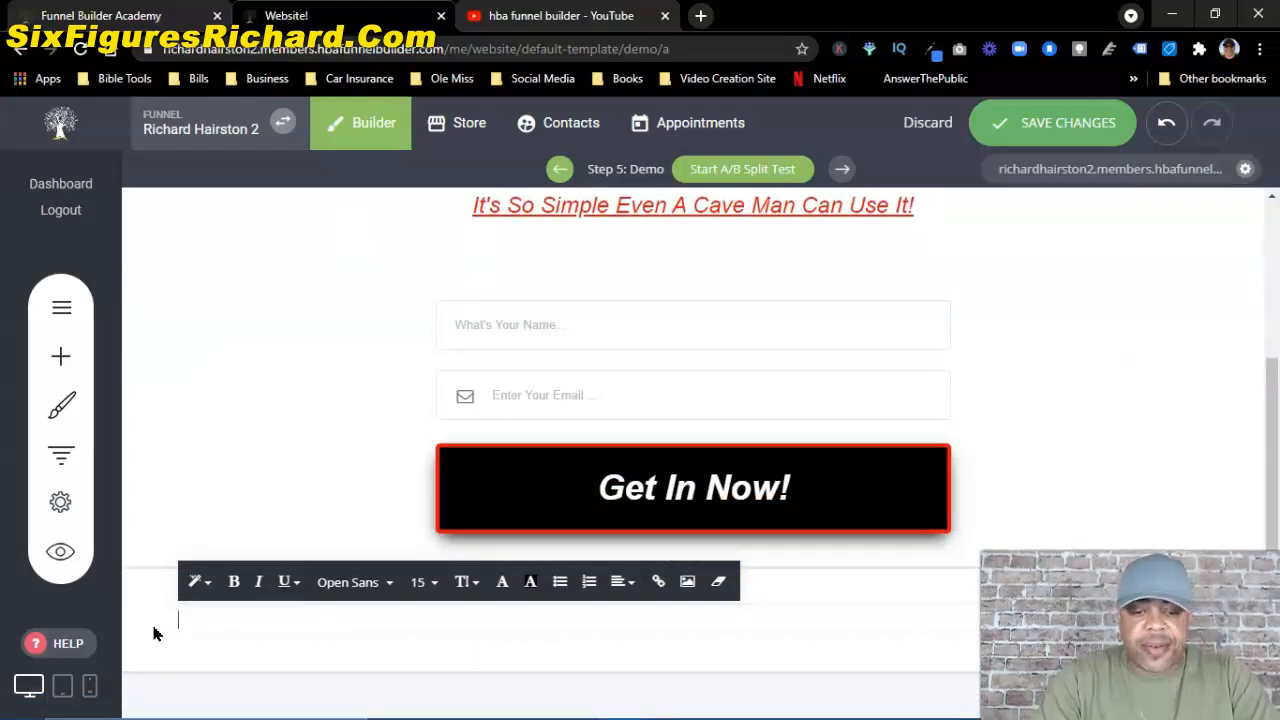
{"action": "type", "text": "*"}
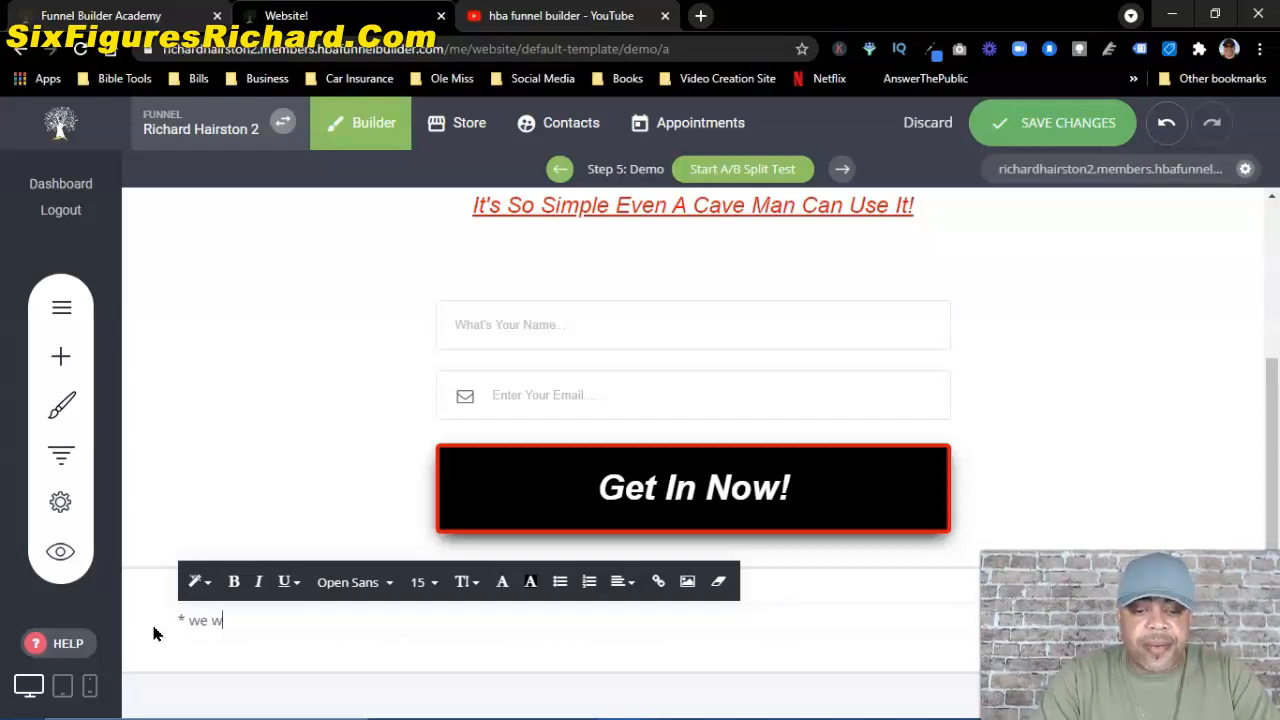
{"action": "type", "text": " we will not spam, sell or"}
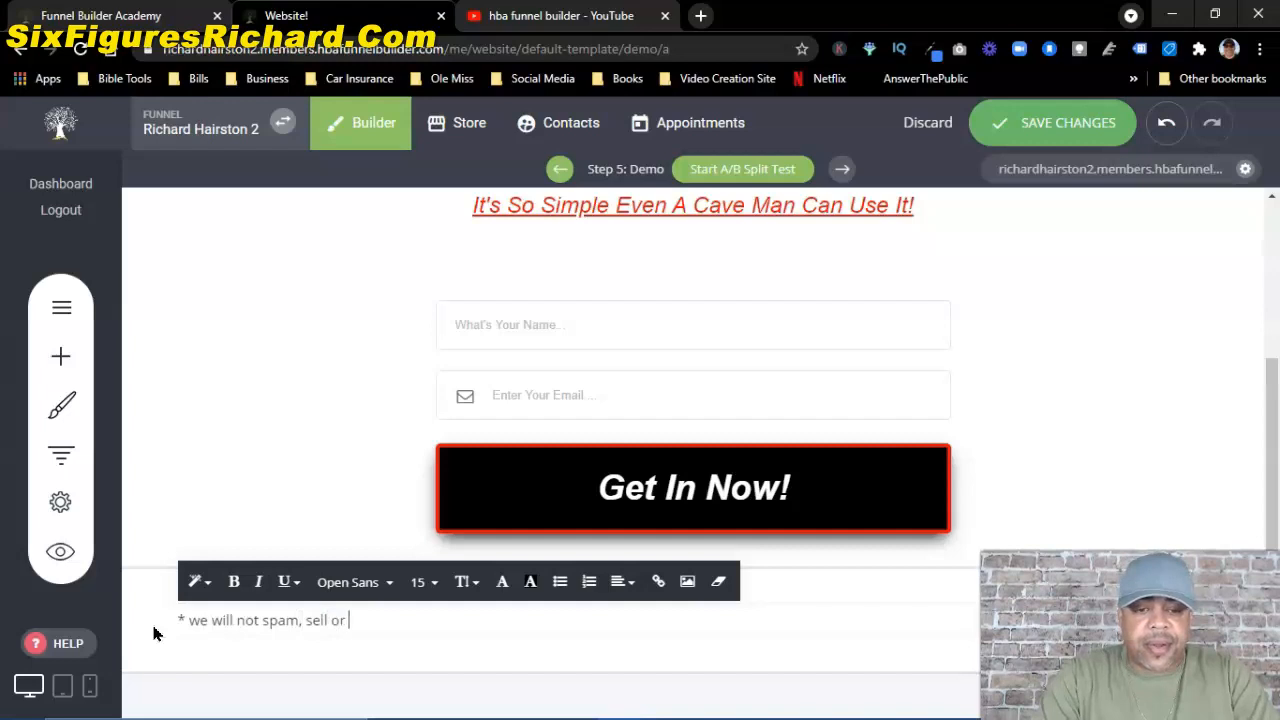
{"action": "type", "text": "rent your"}
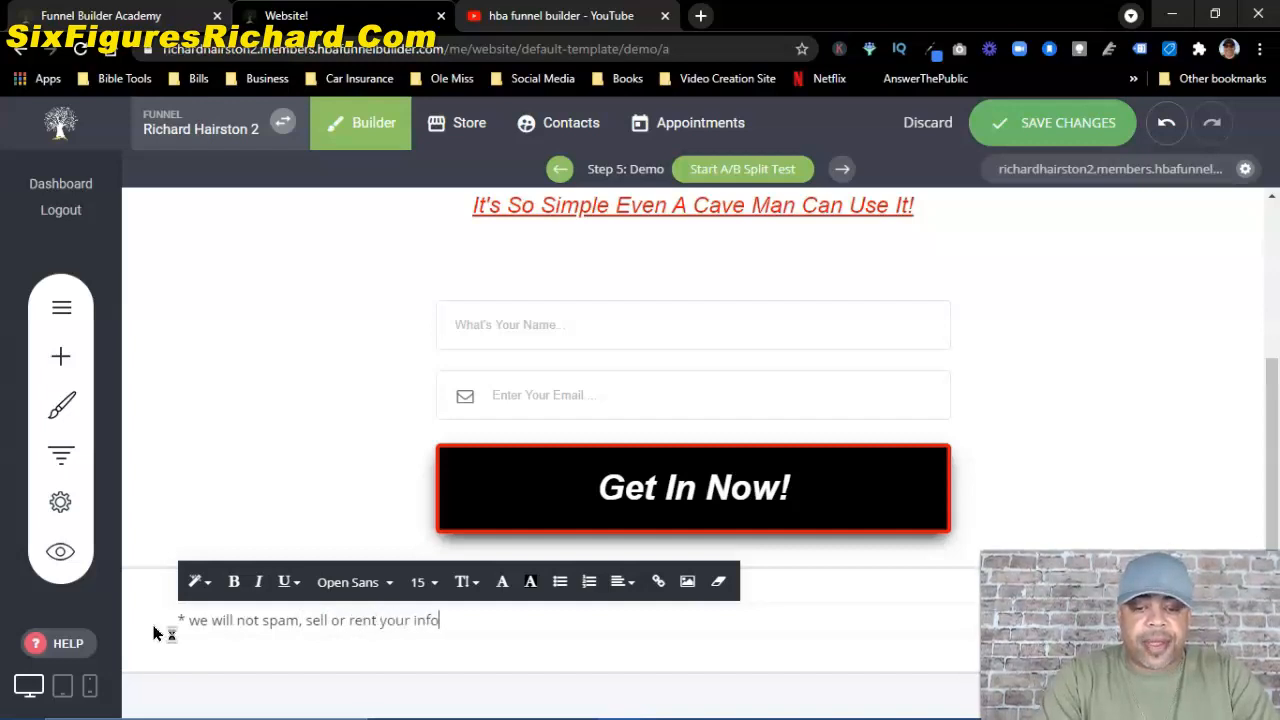
{"action": "type", "text": " info "}
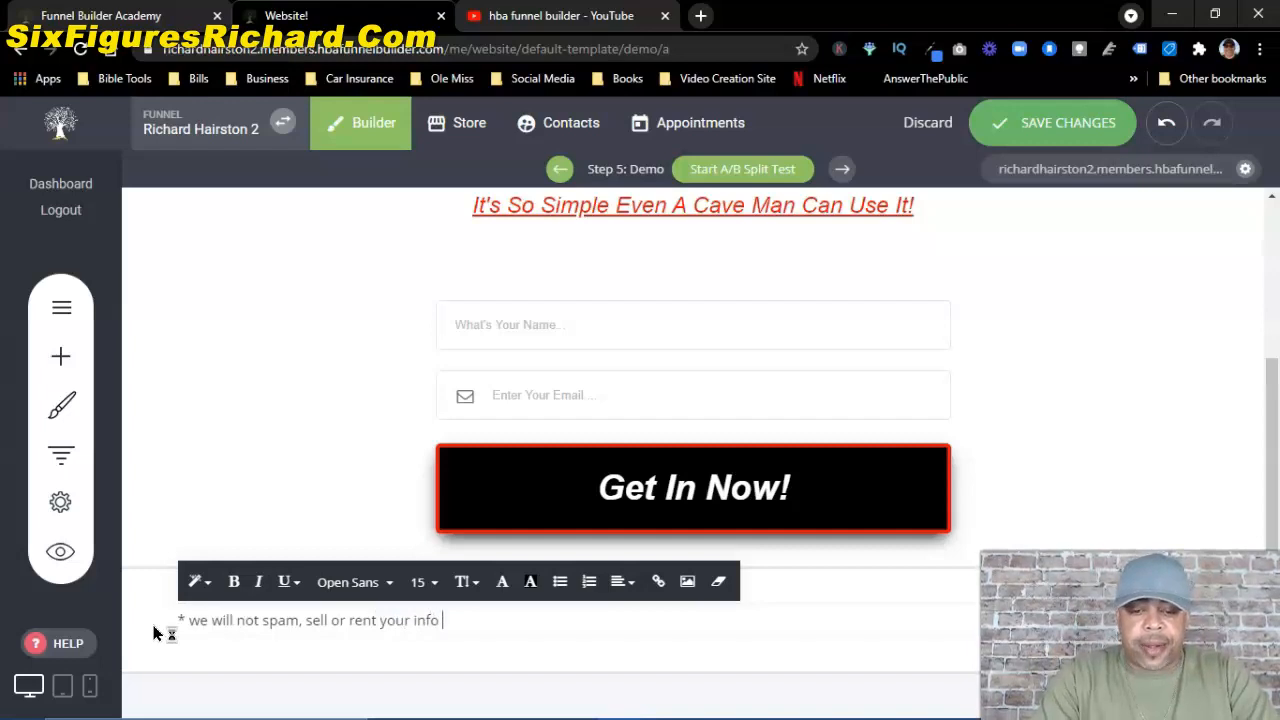
{"action": "type", "text": "*"}
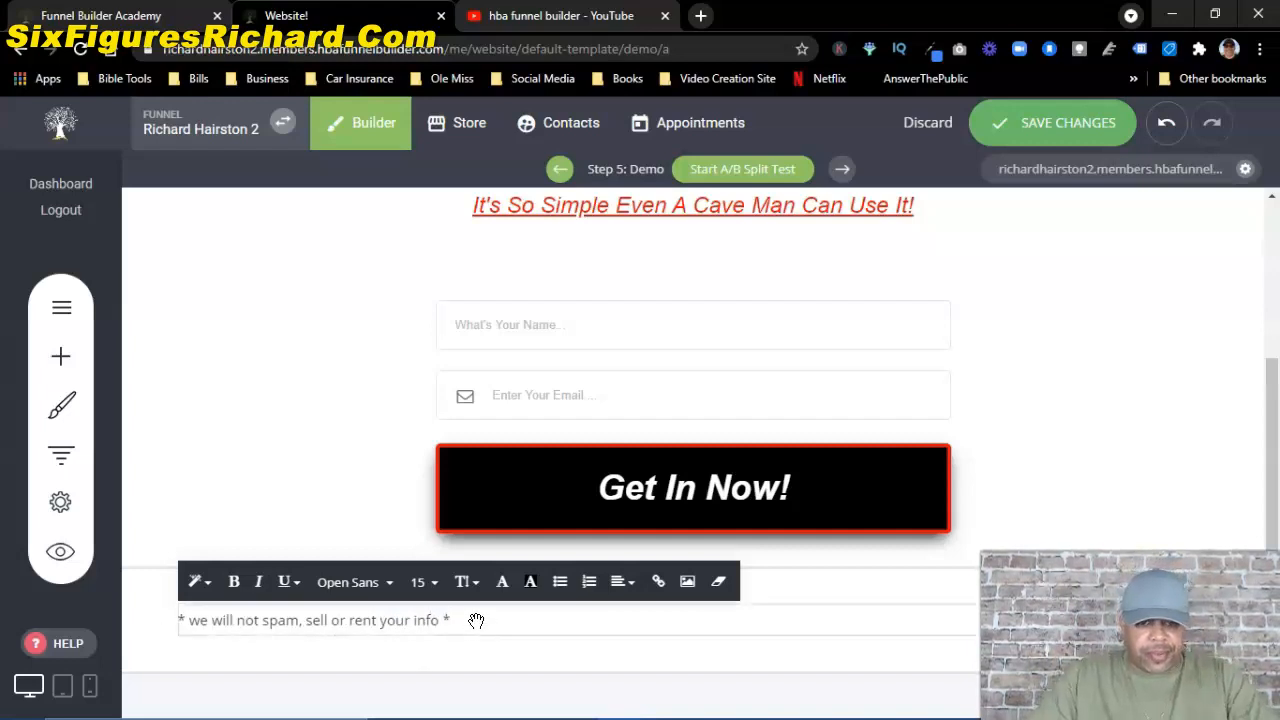
Step: Center the no-spam disclaimer, color it black and set its font to Arial
{"action": "left_click_drag", "start_coordinate": [466, 620], "coordinate": [165, 619]}
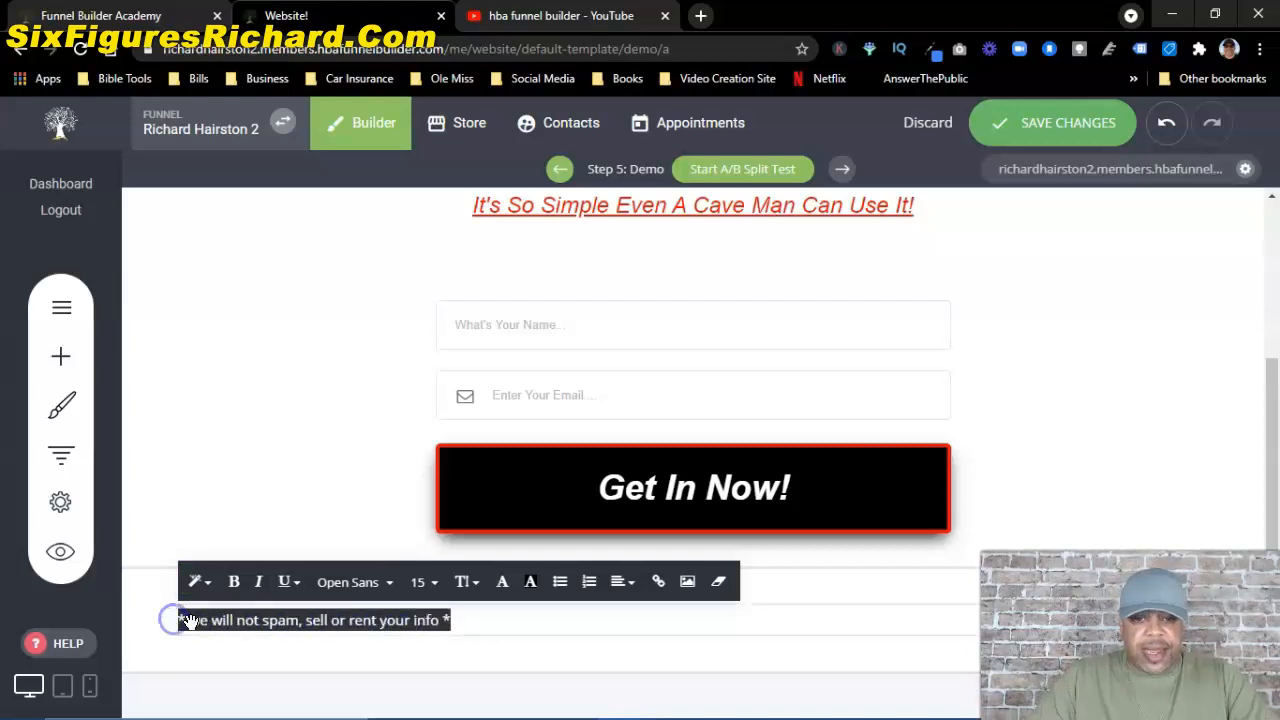
{"action": "left_click", "coordinate": [619, 582]}
{"action": "left_click", "coordinate": [652, 620]}
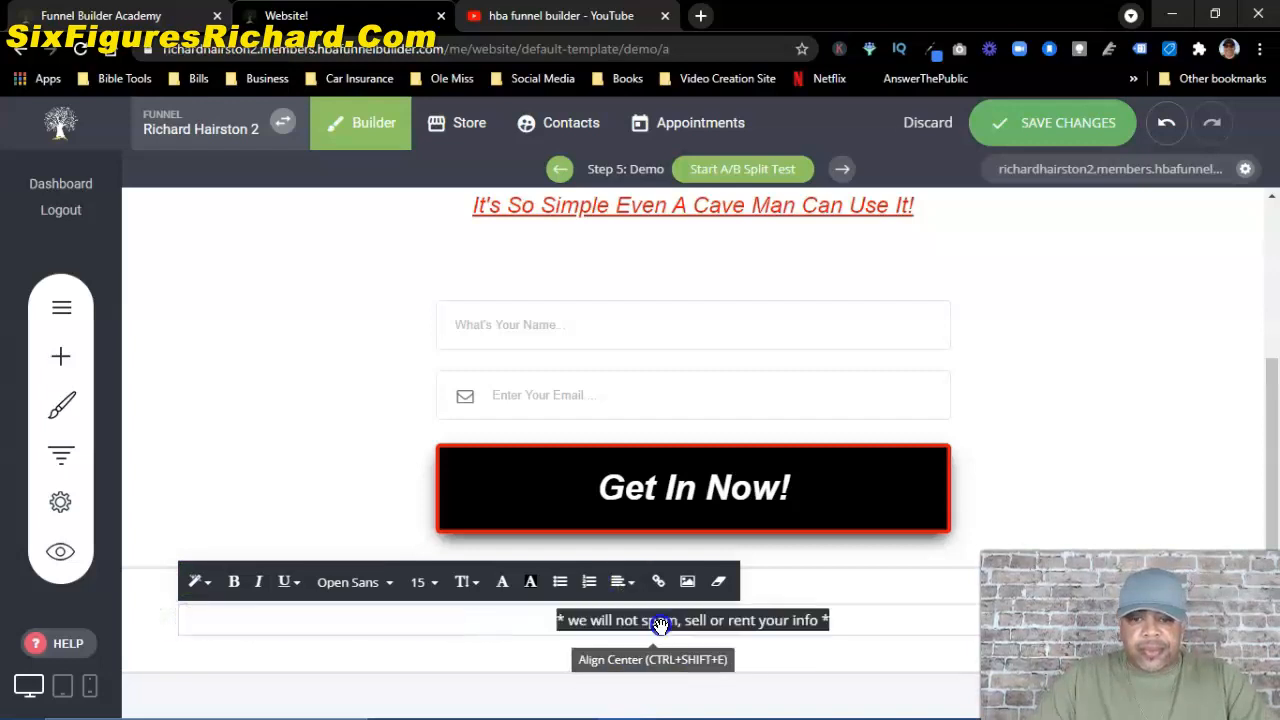
{"action": "left_click", "coordinate": [502, 581]}
{"action": "left_click", "coordinate": [607, 597]}
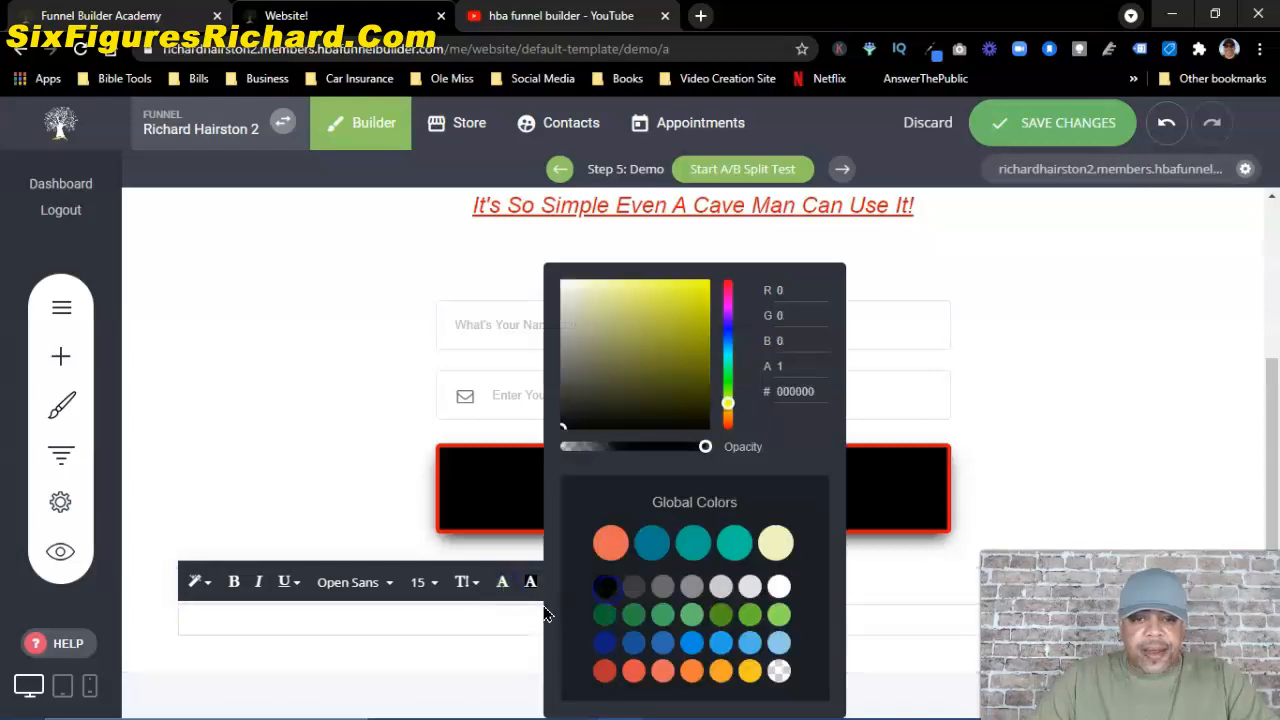
{"action": "left_click", "coordinate": [378, 584]}
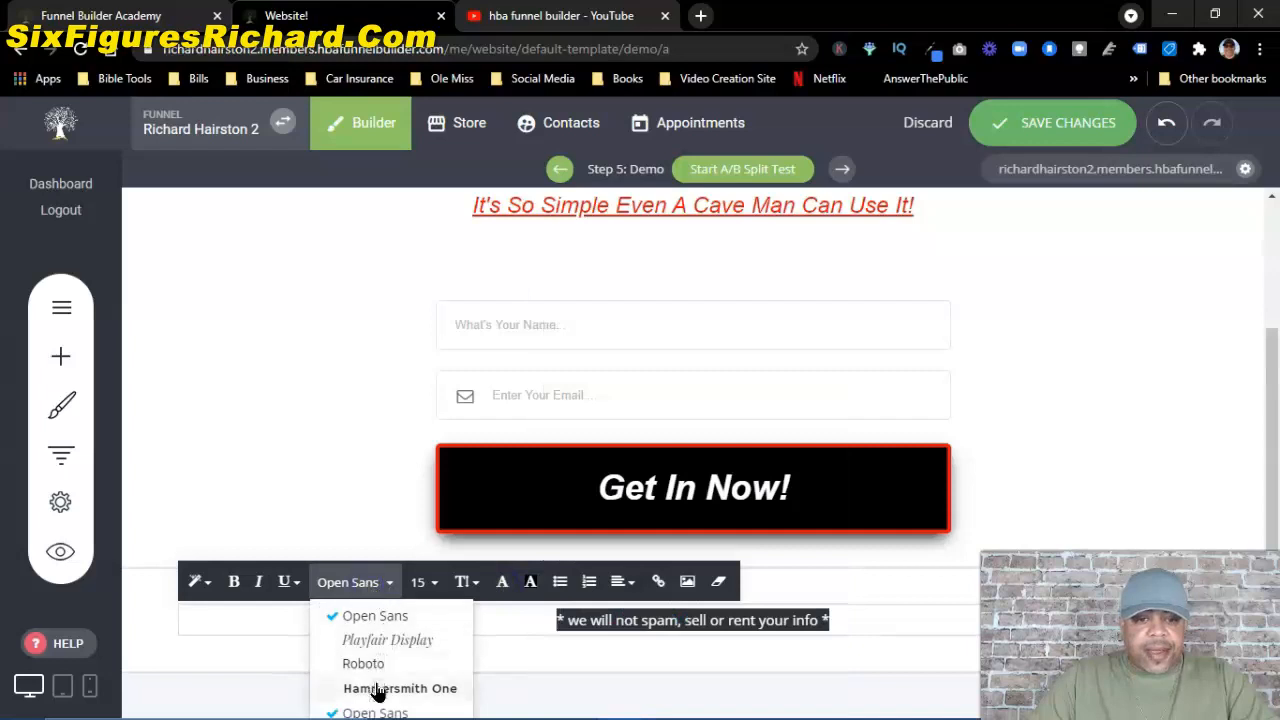
{"action": "scroll", "coordinate": [403, 646], "scroll_direction": "down", "scroll_amount": 2}
{"action": "left_click", "coordinate": [357, 557]}
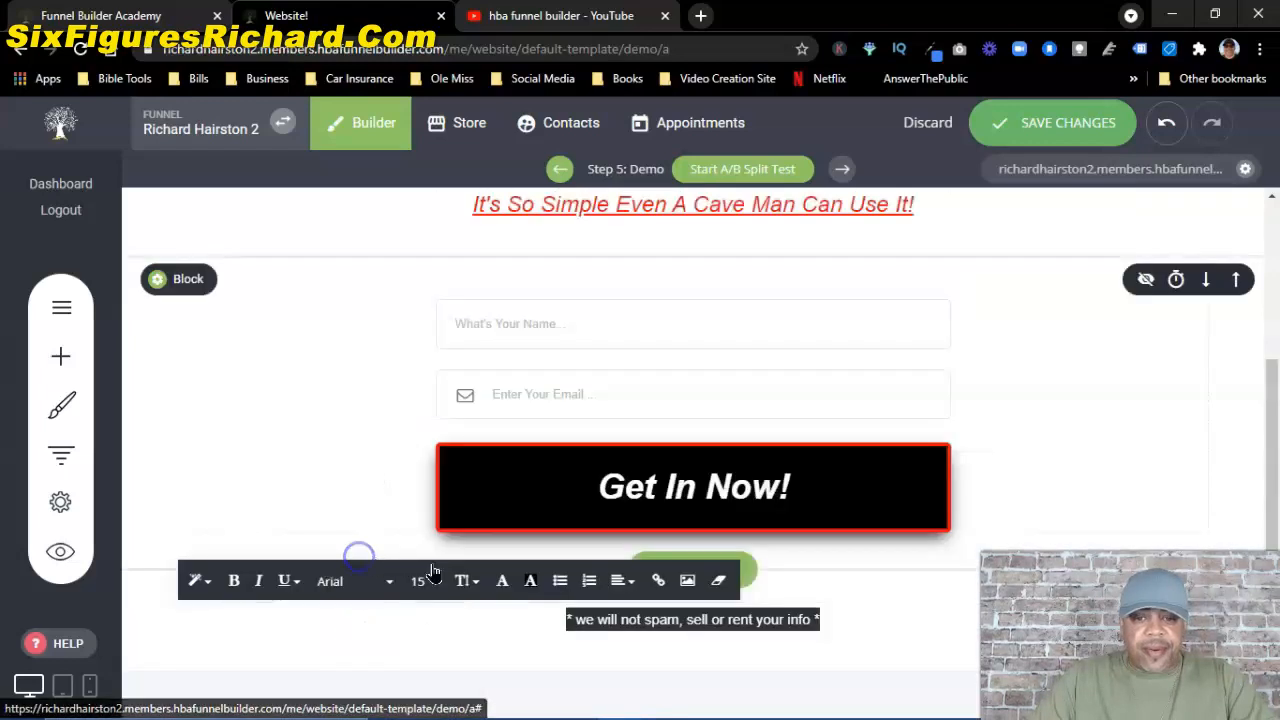
{"action": "left_click", "coordinate": [1055, 512]}
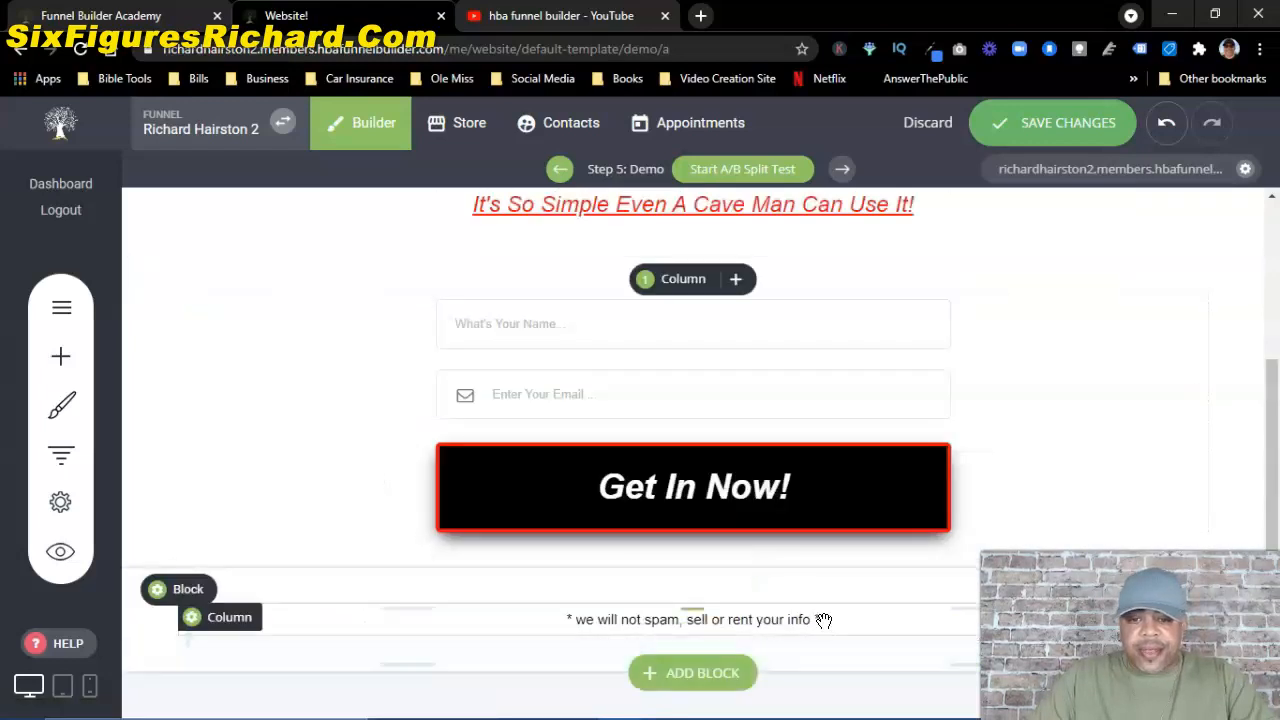
Step: Reduce the spacing between the form button and the disclaimer, and save the page changes
{"action": "left_click_drag", "start_coordinate": [975, 607], "coordinate": [975, 547]}
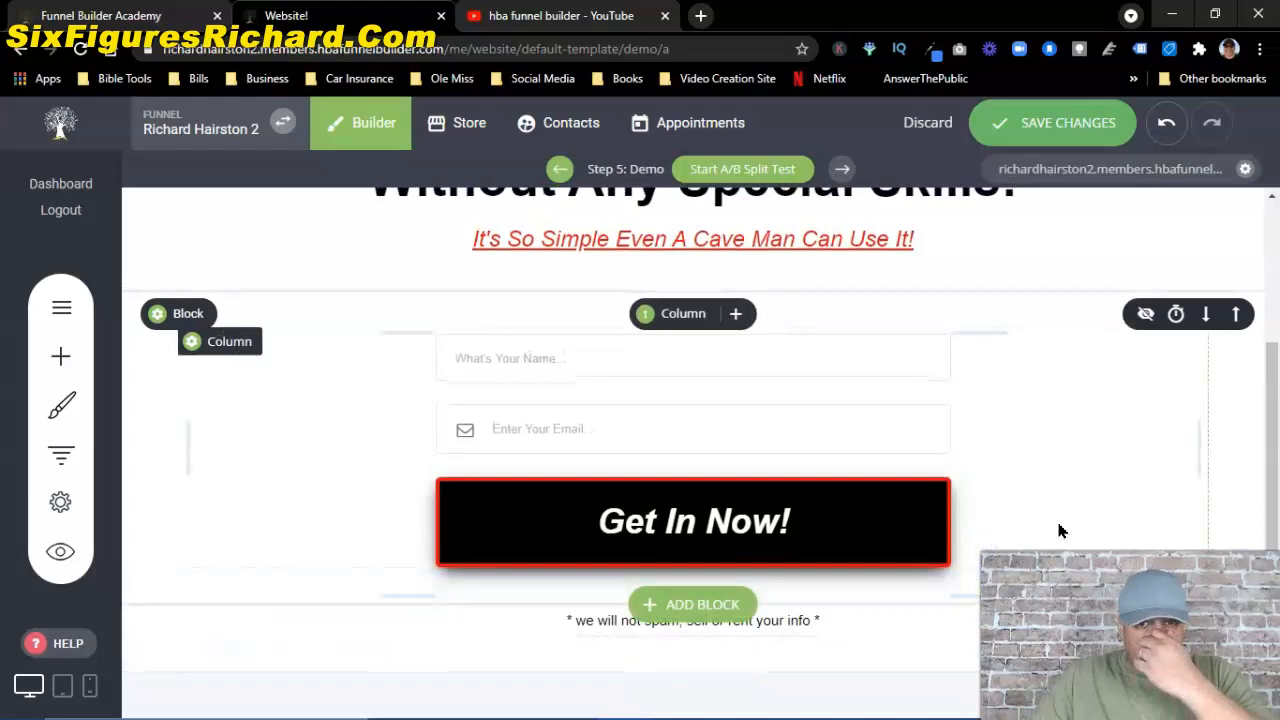
{"action": "scroll", "coordinate": [849, 380], "scroll_direction": "up", "scroll_amount": 2}
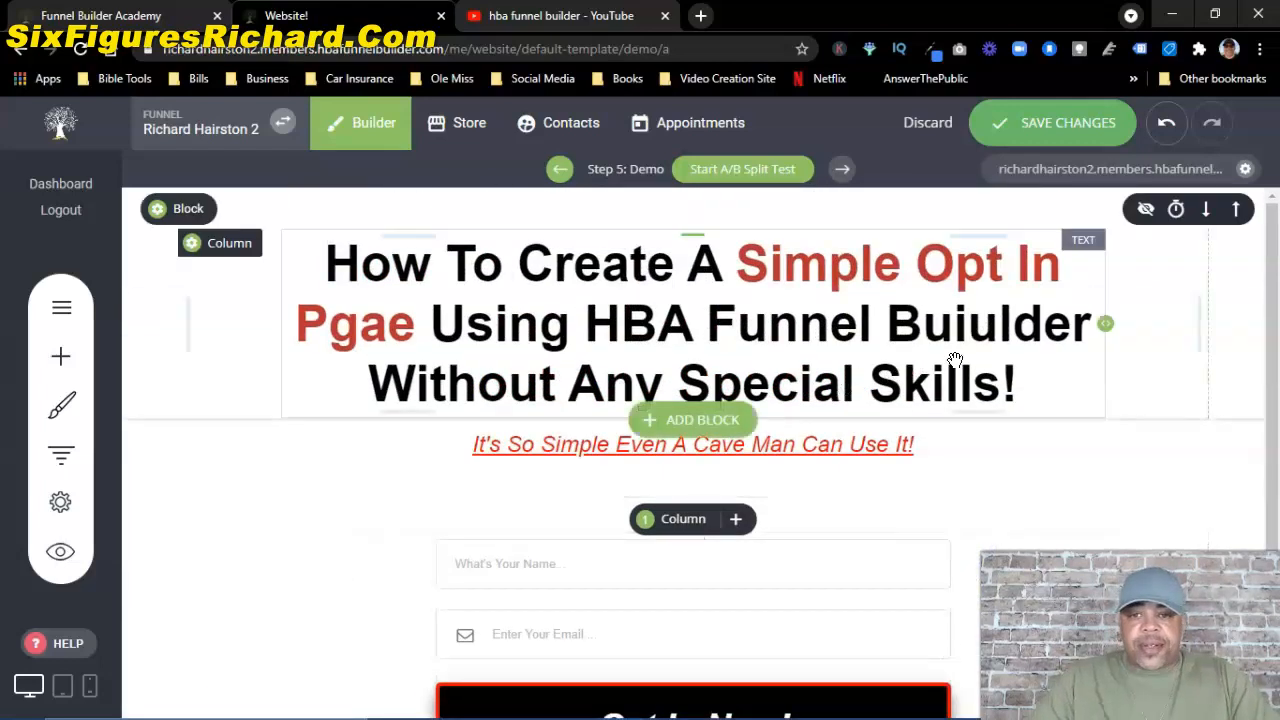
{"action": "left_click", "coordinate": [1038, 124]}
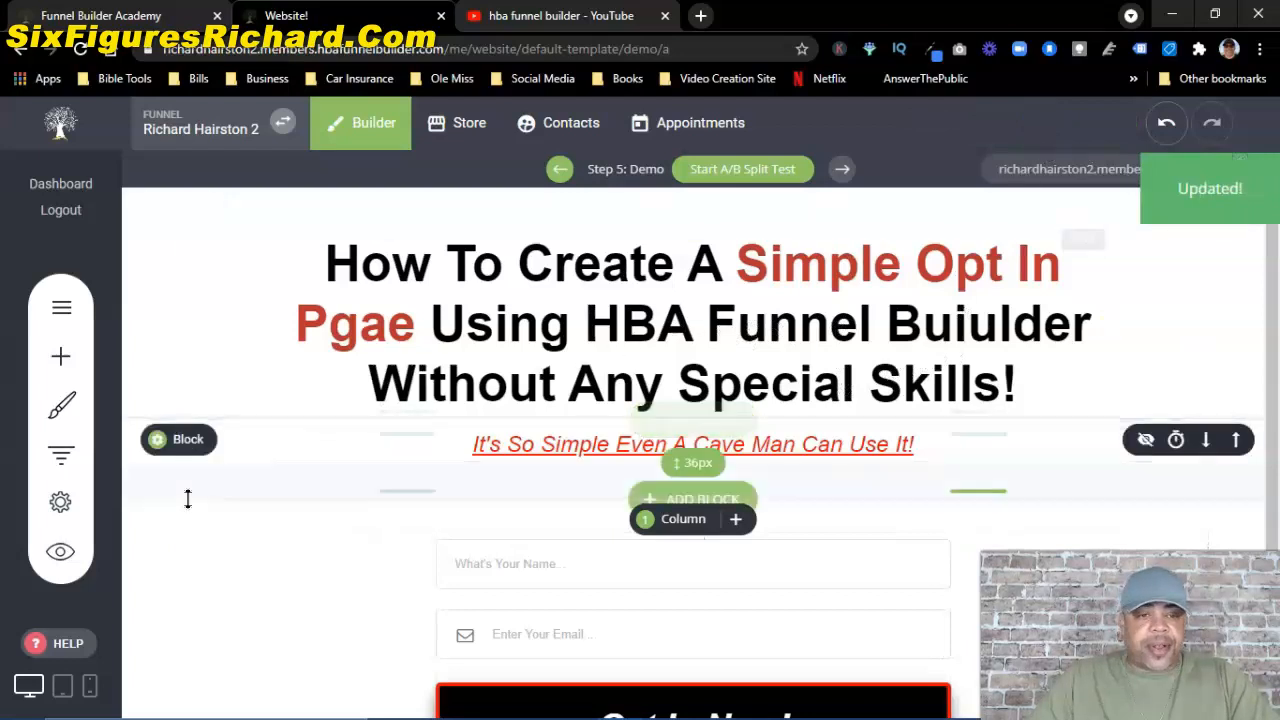
Step: Preview the desktop page from the headline down to the disclaimer, and close the preview
{"action": "left_click", "coordinate": [62, 553]}
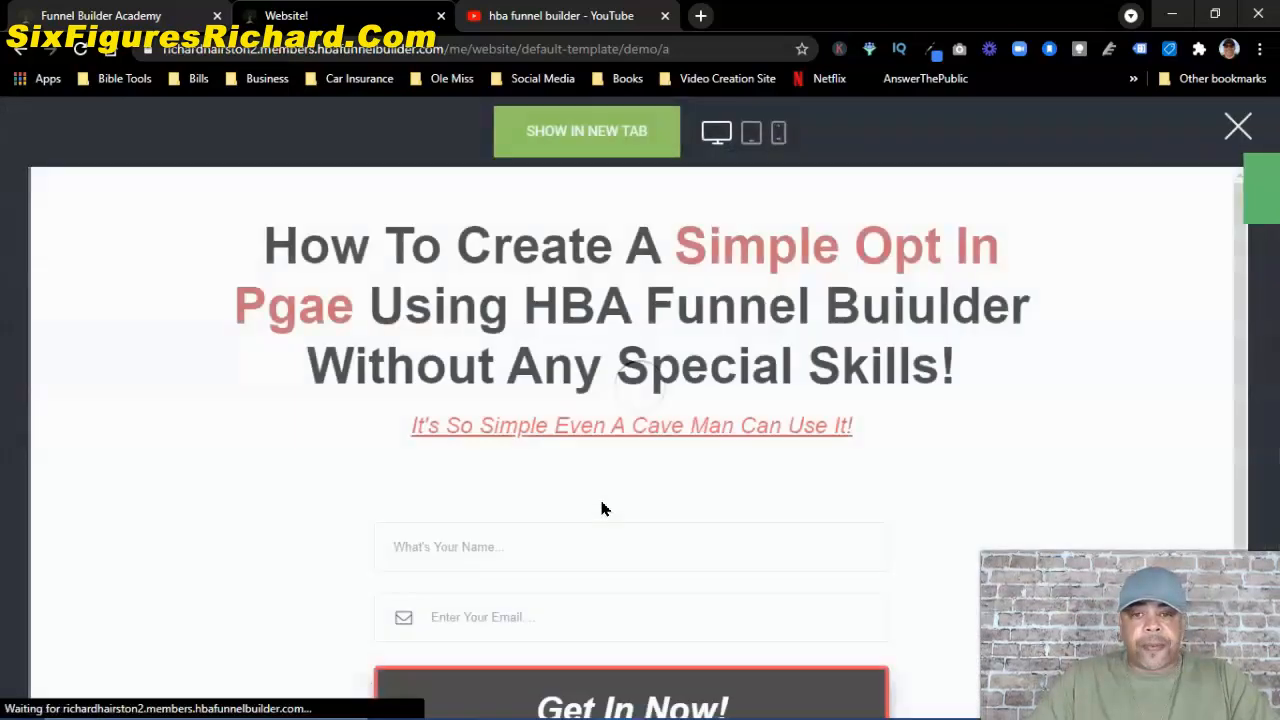
{"action": "scroll", "coordinate": [930, 428], "scroll_direction": "down", "scroll_amount": 1}
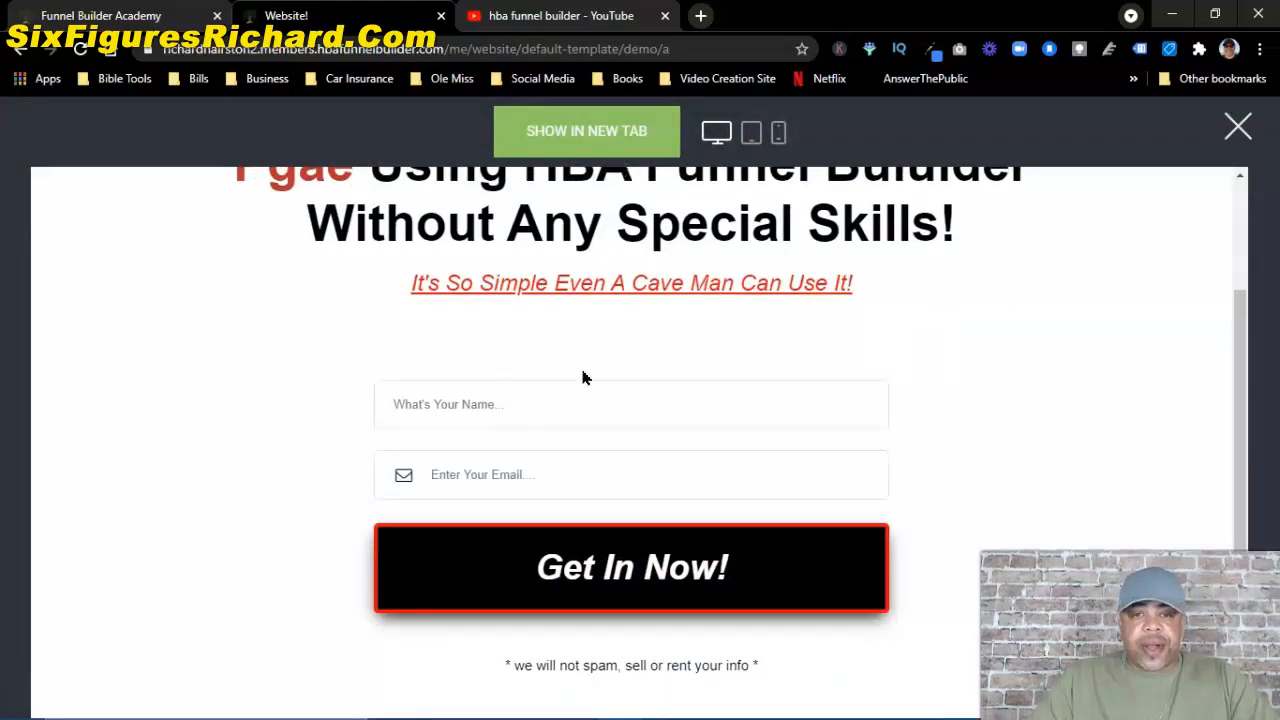
{"action": "left_click", "coordinate": [1238, 126]}
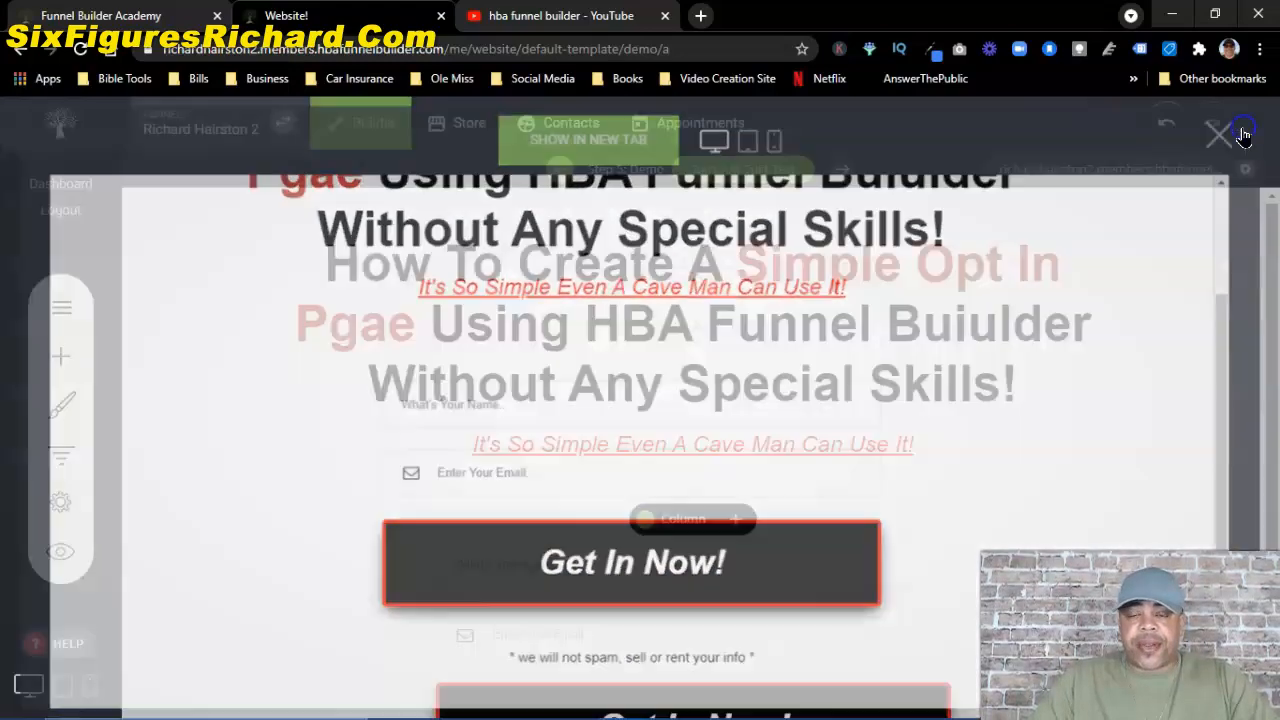
Step: Tighten the vertical spacing between the subheadline and the form and between the form button and the disclaimer
{"action": "left_click_drag", "start_coordinate": [980, 540], "coordinate": [971, 486]}
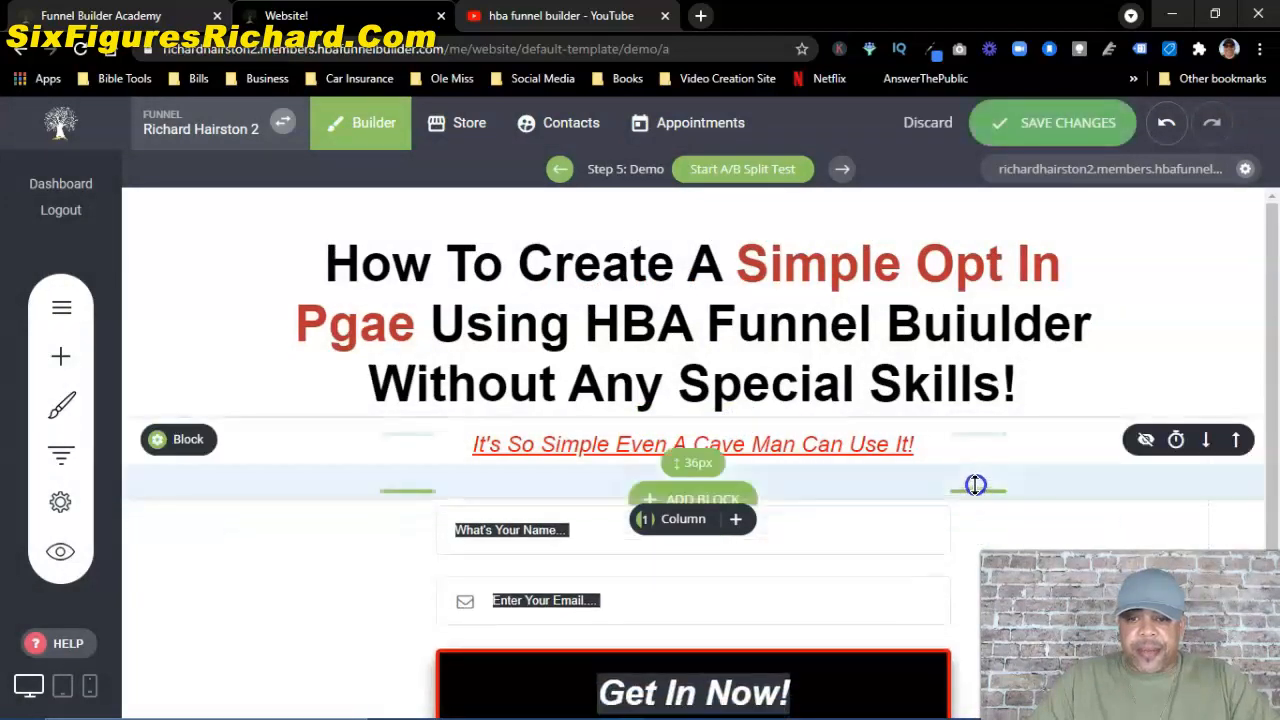
{"action": "mouse_move", "coordinate": [972, 439]}
{"action": "left_mouse_down"}
{"action": "mouse_move", "coordinate": [972, 453]}
{"action": "mouse_move", "coordinate": [974, 424]}
{"action": "left_mouse_up"}
{"action": "left_click_drag", "start_coordinate": [967, 490], "coordinate": [966, 451]}
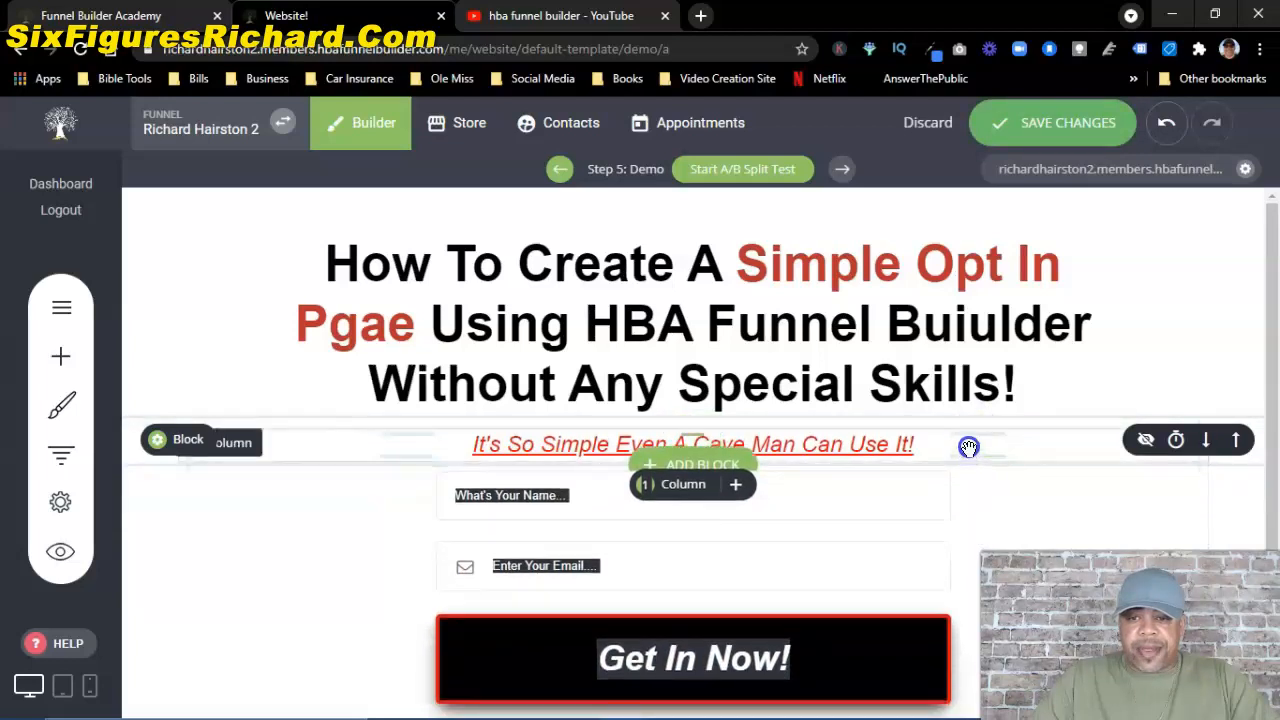
{"action": "scroll", "coordinate": [374, 563], "scroll_direction": "down", "scroll_amount": 2}
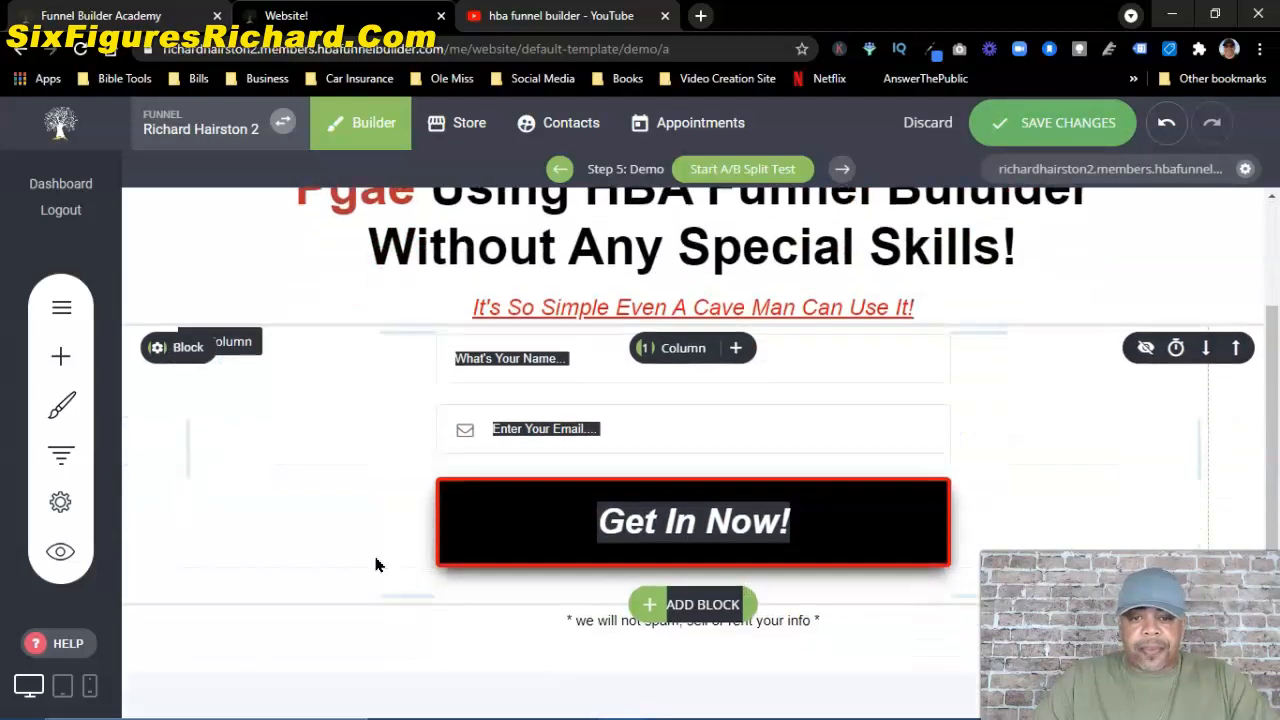
{"action": "left_click_drag", "start_coordinate": [969, 591], "coordinate": [969, 568]}
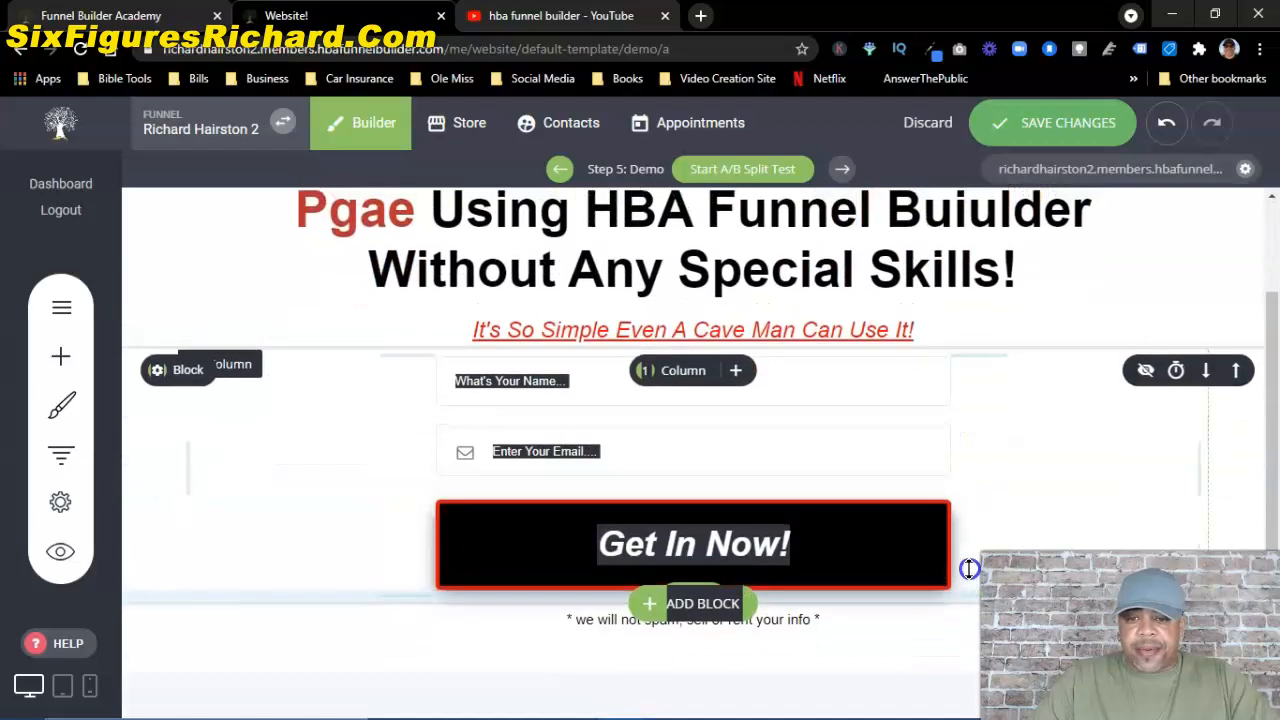
{"action": "scroll", "coordinate": [330, 458], "scroll_direction": "up", "scroll_amount": 2}
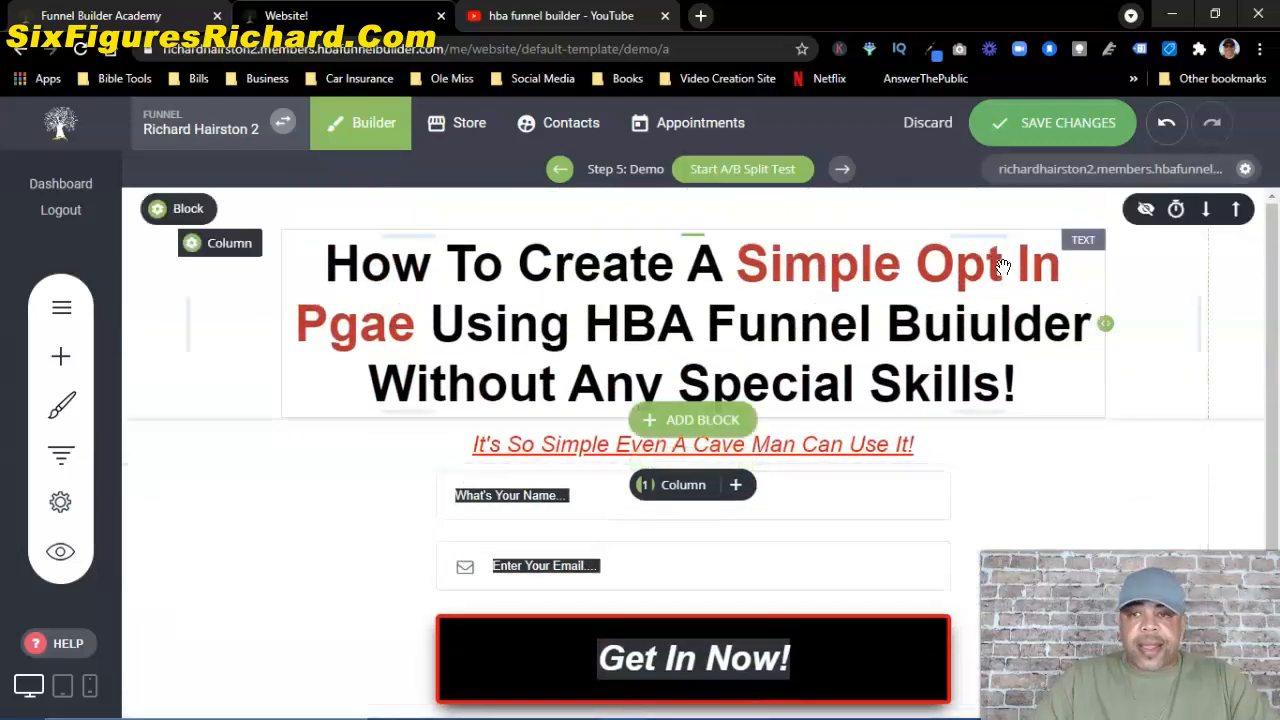
Step: Save the page changes, view the desktop preview in a new browser tab, and return to the builder
{"action": "left_click", "coordinate": [1060, 122]}
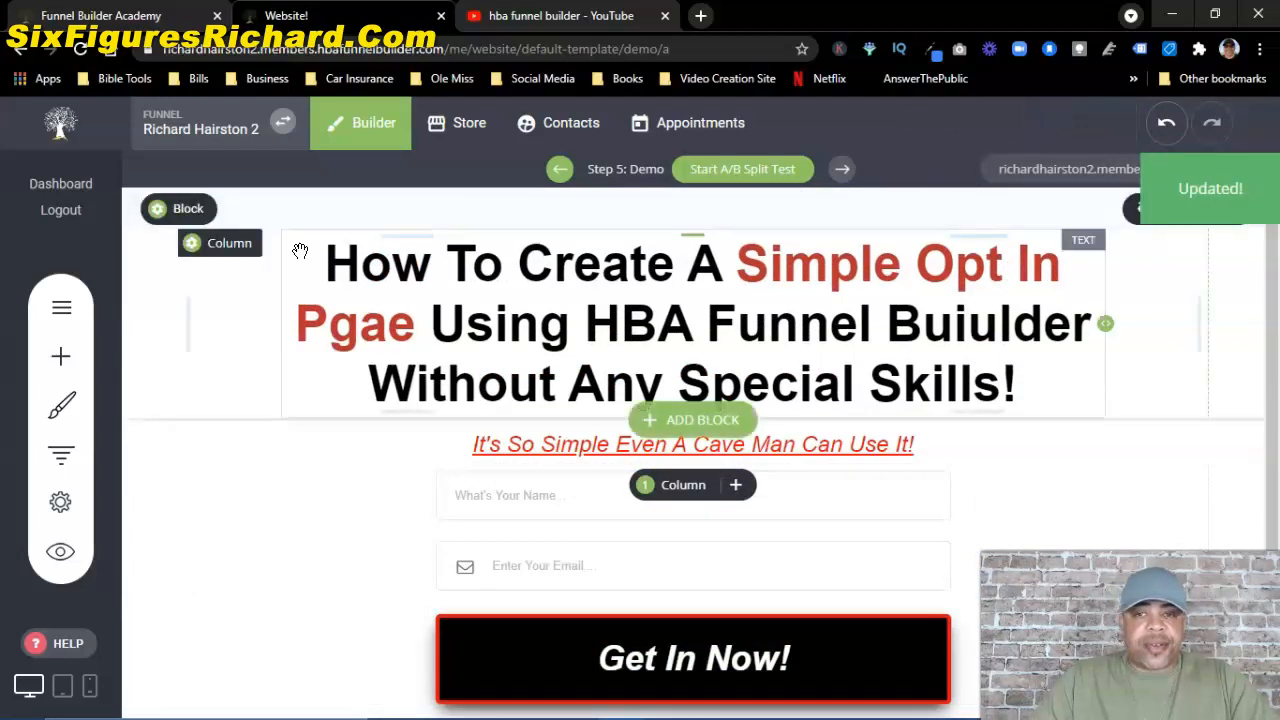
{"action": "left_click", "coordinate": [57, 558]}
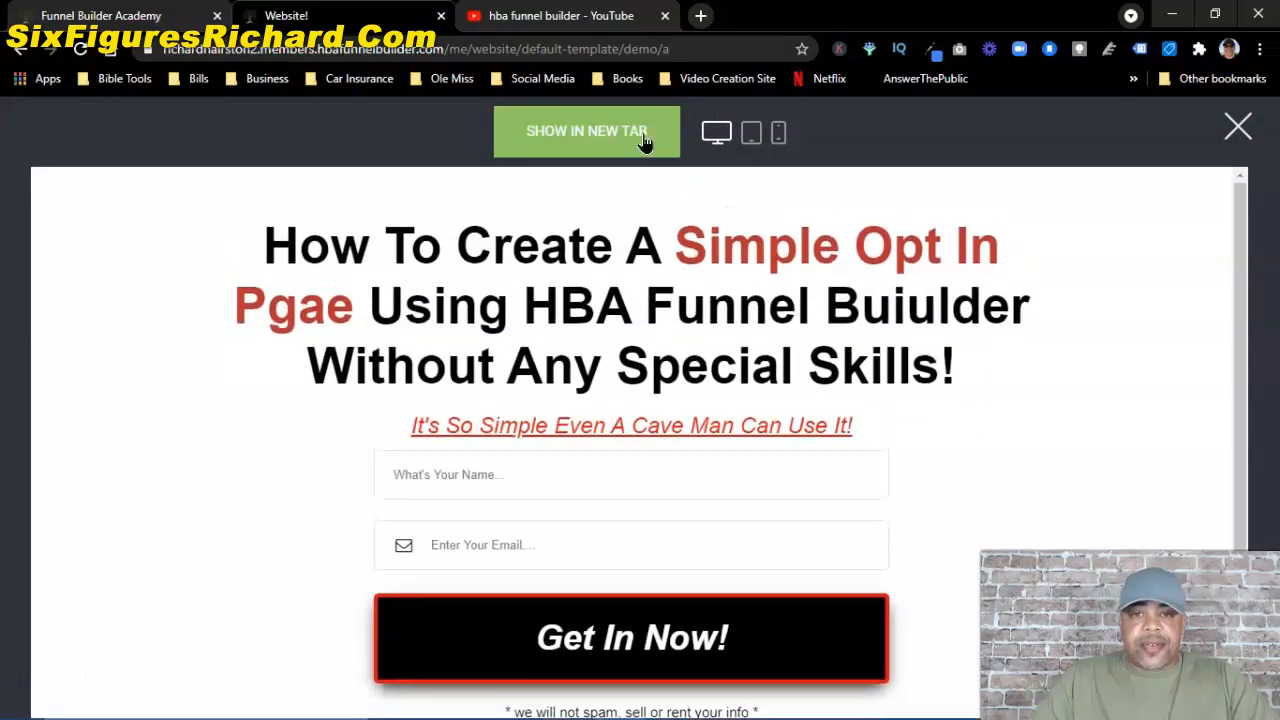
{"action": "left_click", "coordinate": [595, 135]}
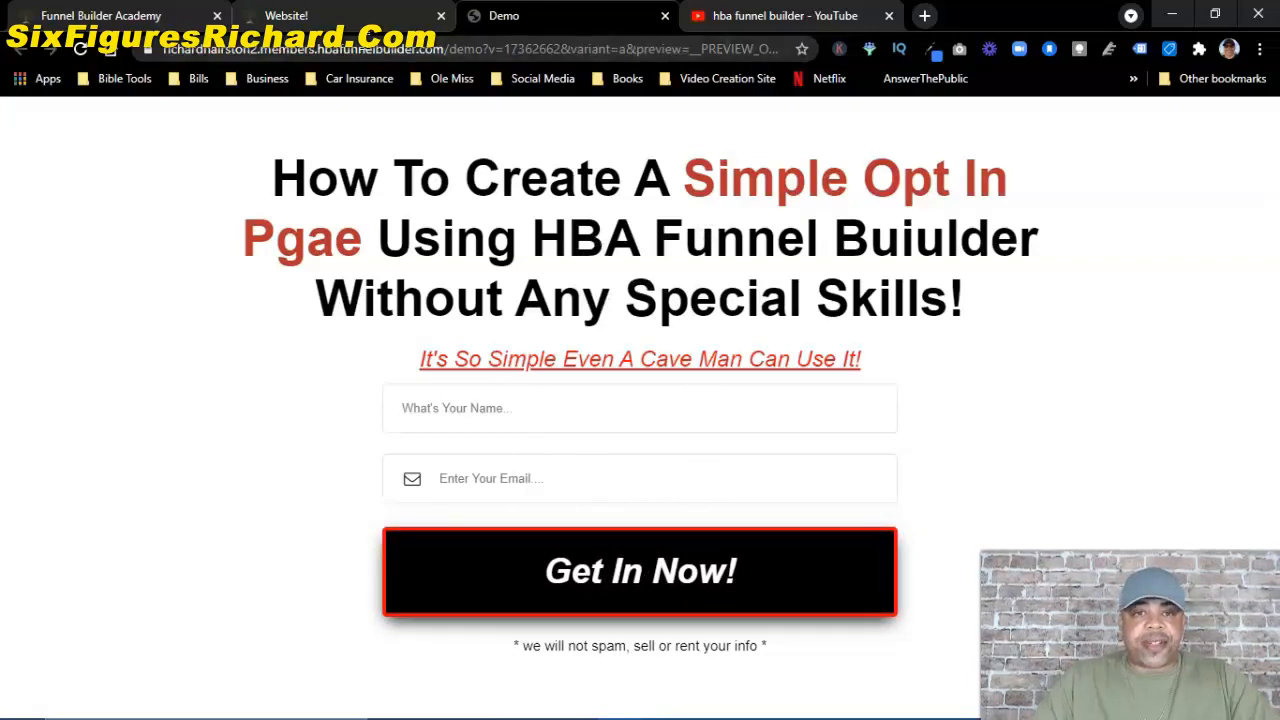
{"action": "left_click", "coordinate": [320, 15]}
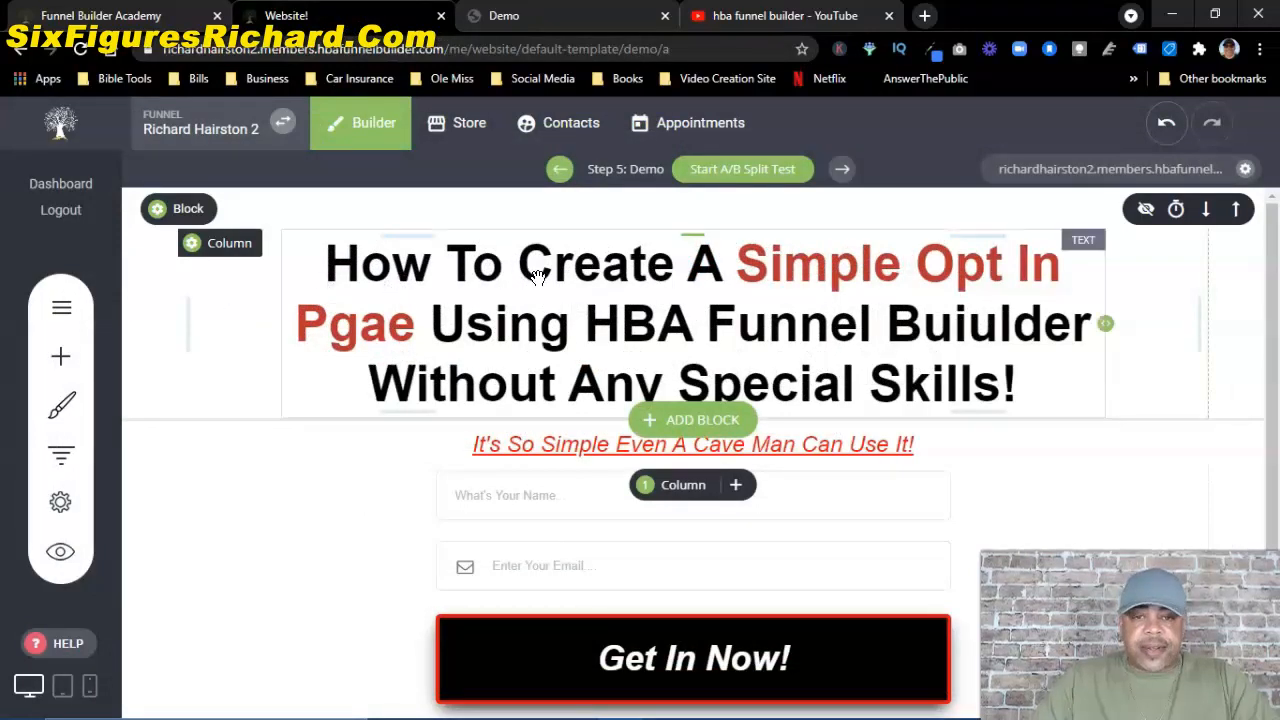
{"action": "left_click", "coordinate": [781, 358]}
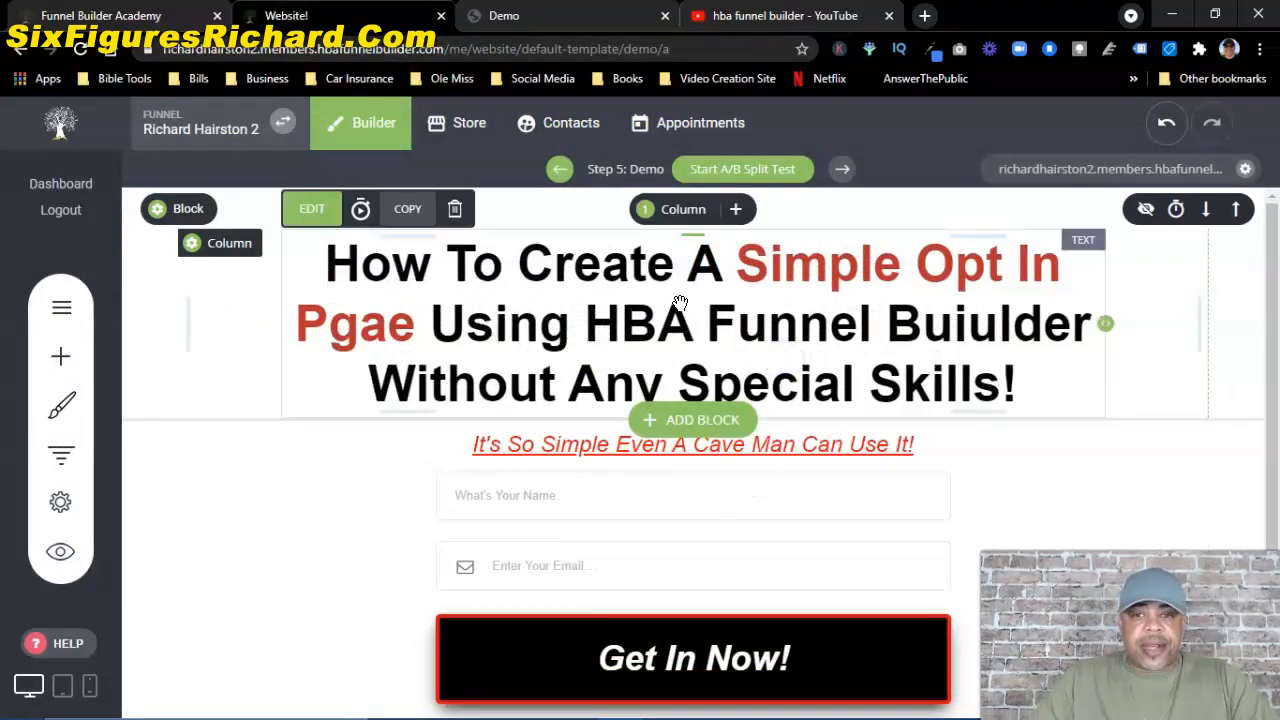
{"action": "left_click", "coordinate": [1009, 358]}
{"action": "left_click_drag", "start_coordinate": [1014, 370], "coordinate": [314, 268]}
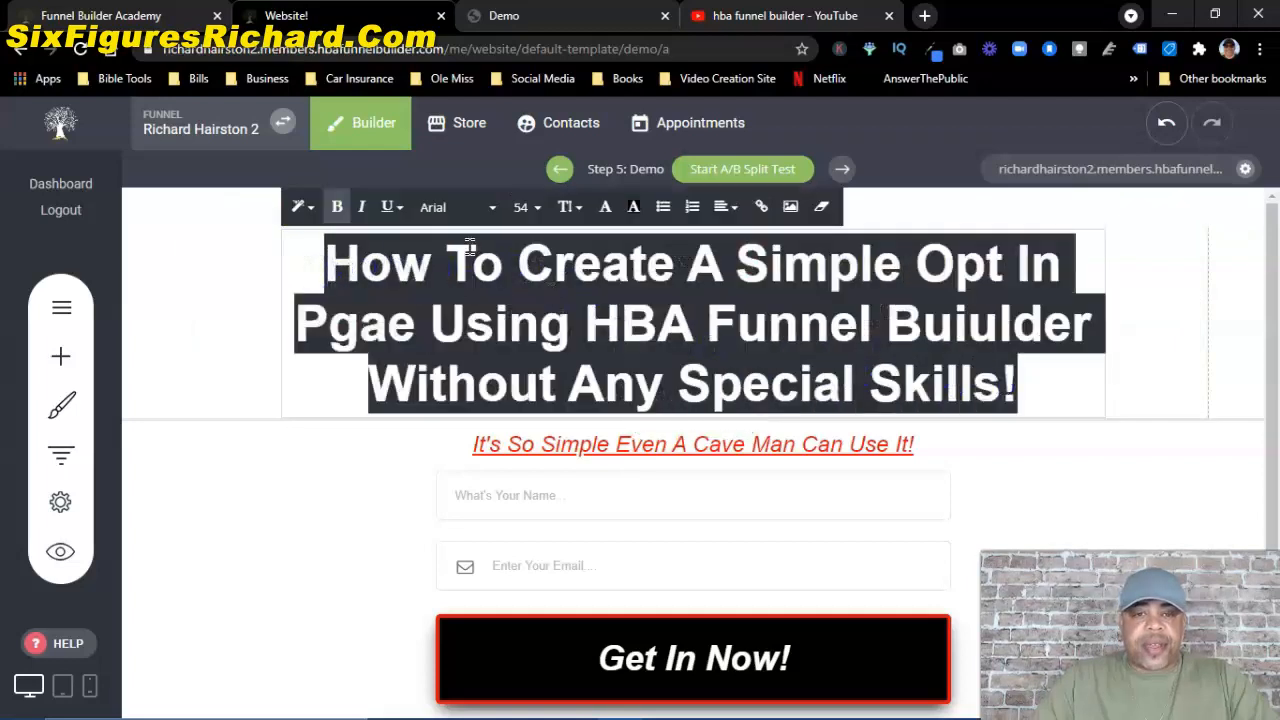
{"action": "left_click", "coordinate": [903, 237]}
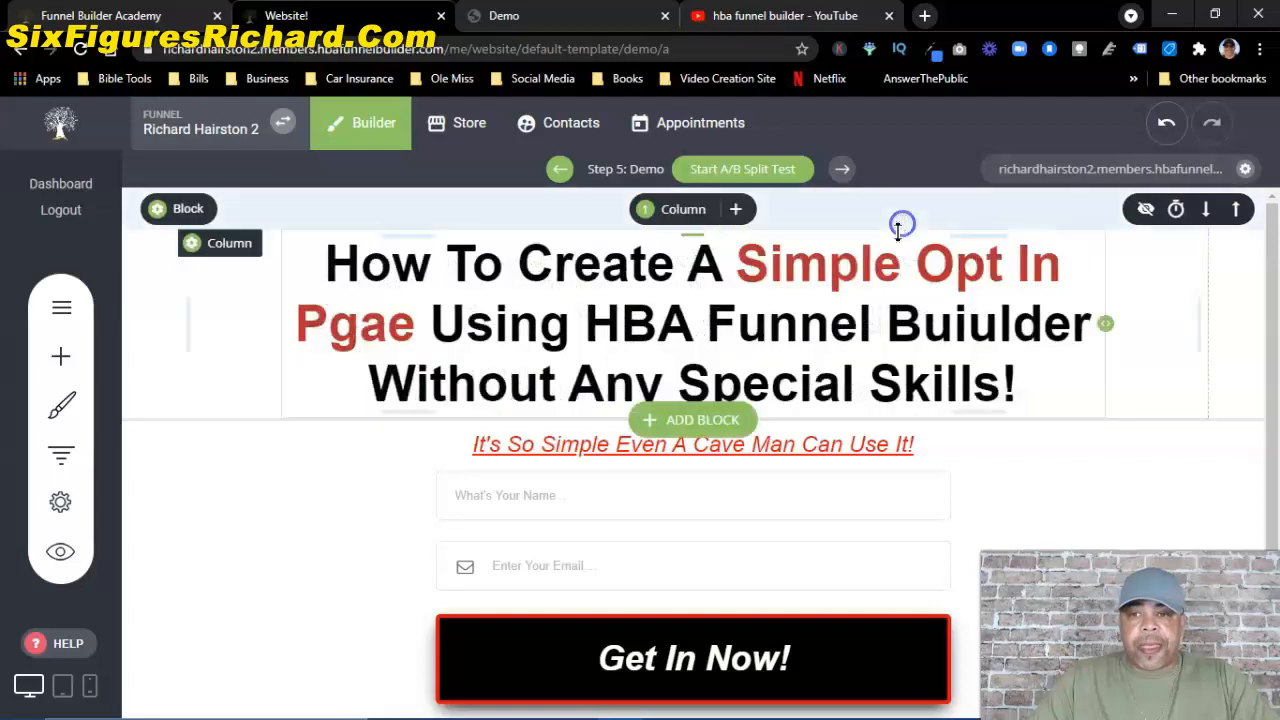
Step: Give the headline a Zoom In animation with a speed of 4300 ms
{"action": "mouse_move", "coordinate": [471, 303]}
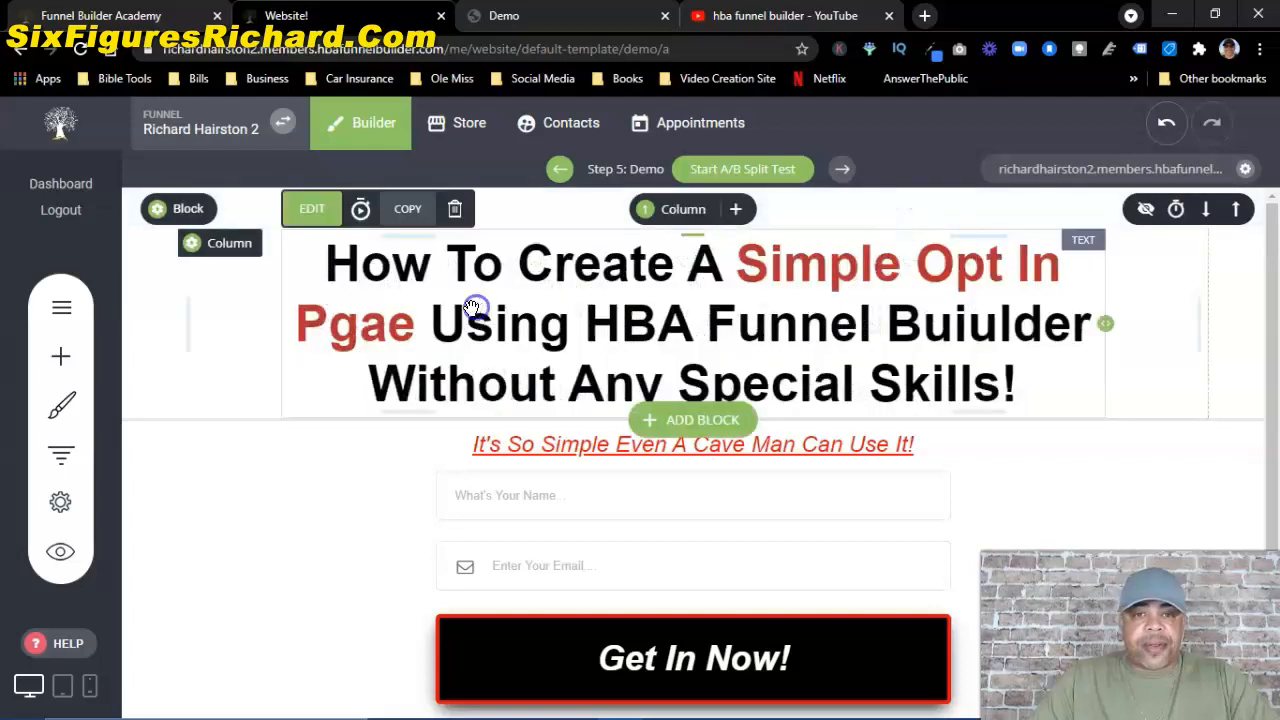
{"action": "left_click", "coordinate": [361, 212]}
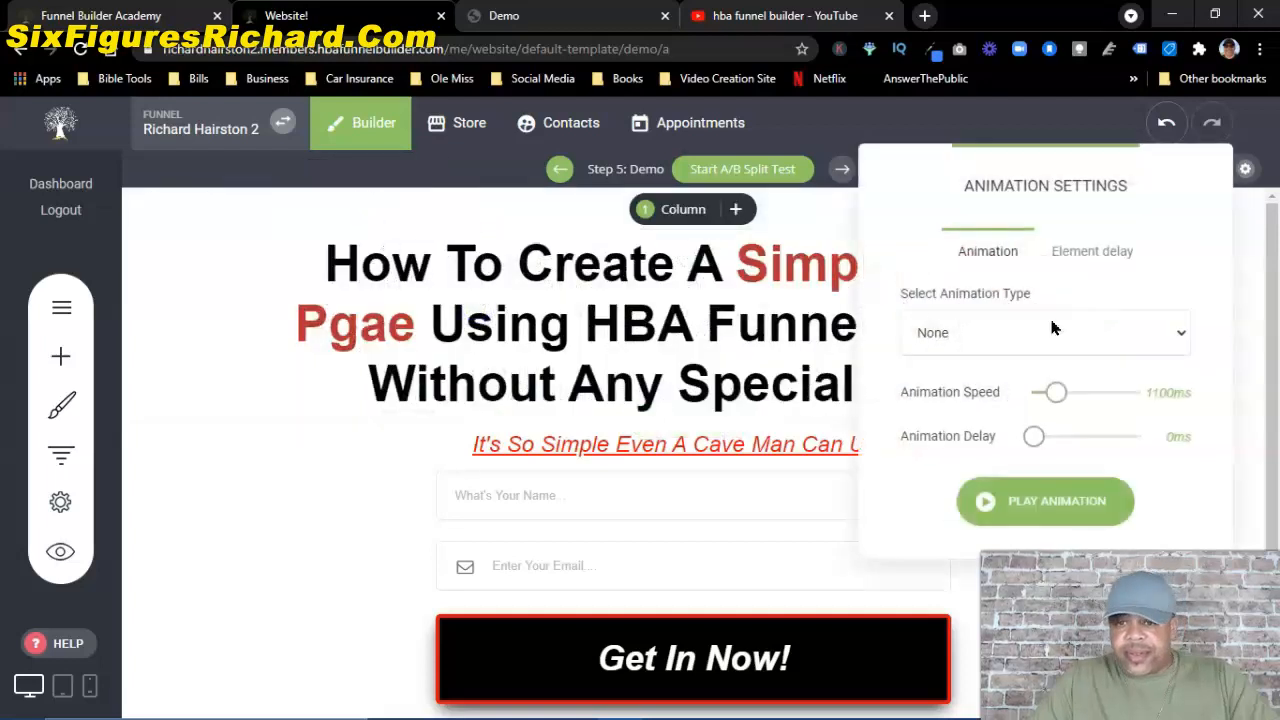
{"action": "left_click", "coordinate": [1027, 336]}
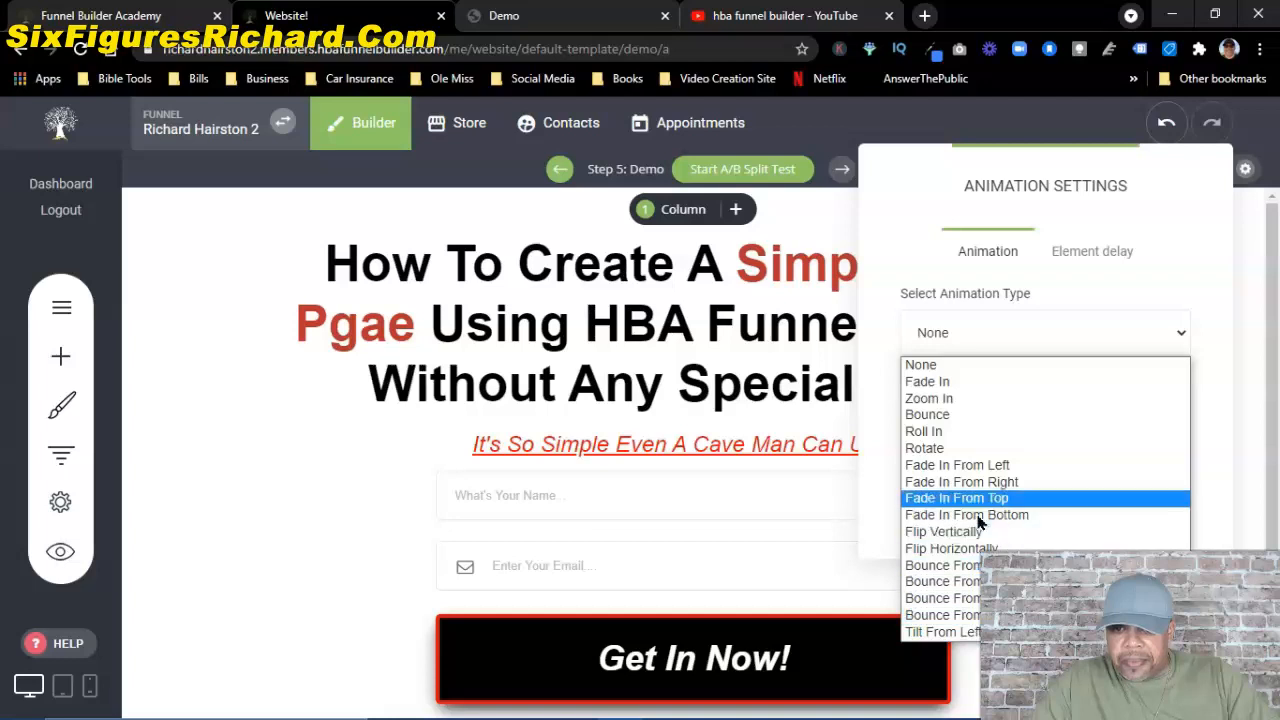
{"action": "left_click", "coordinate": [940, 399]}
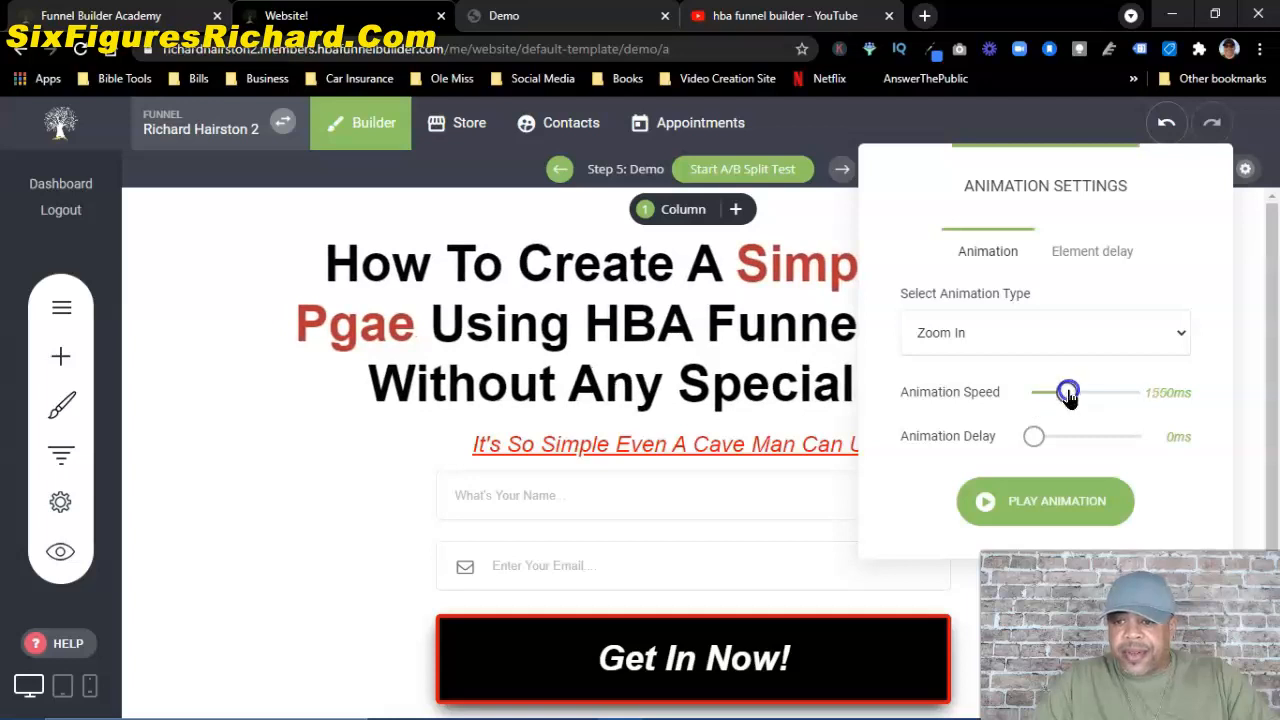
{"action": "left_click_drag", "start_coordinate": [1070, 396], "coordinate": [1071, 396]}
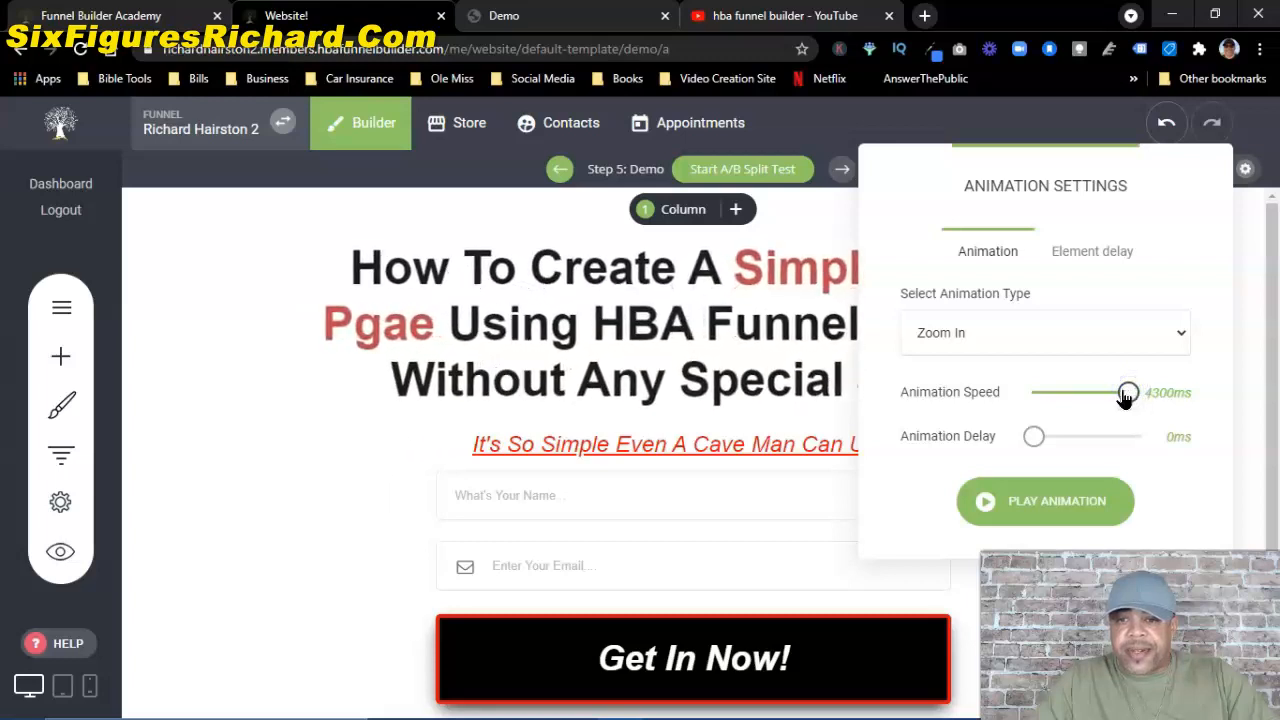
Step: Try the Rotate, Fade In From Left and Flip Vertically animation types on the headline
{"action": "left_click", "coordinate": [1012, 346]}
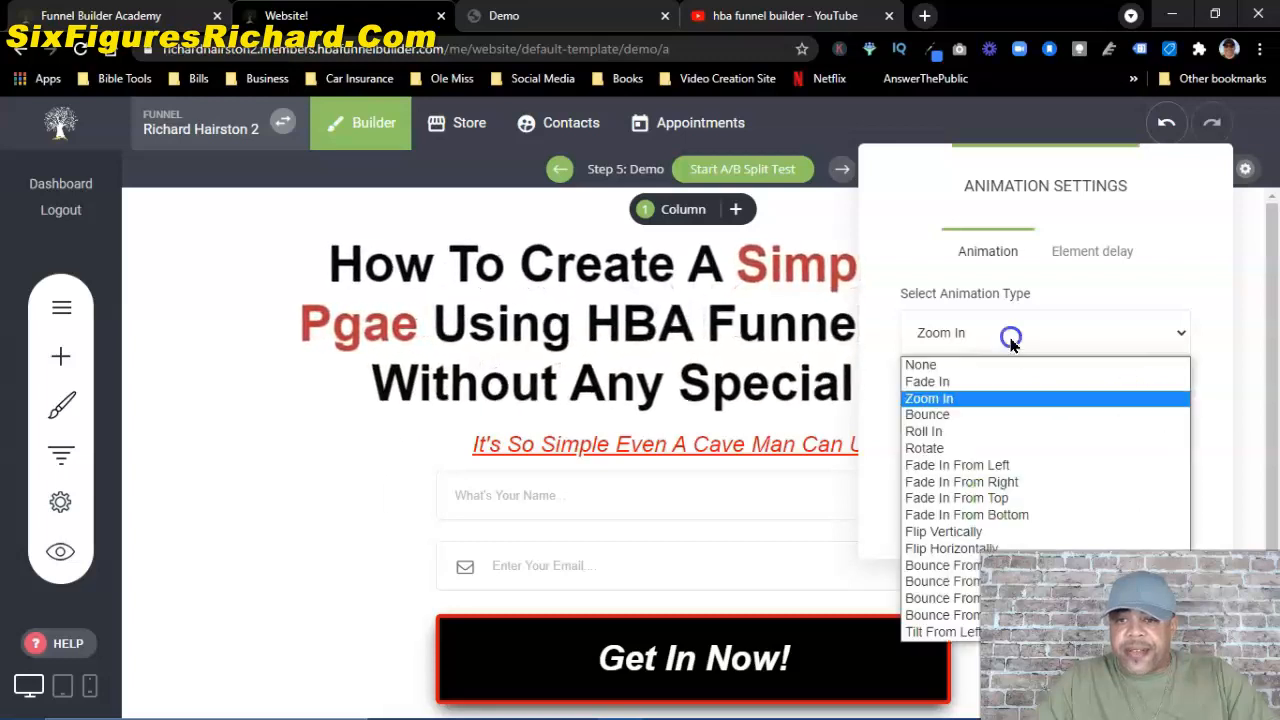
{"action": "left_click", "coordinate": [930, 450]}
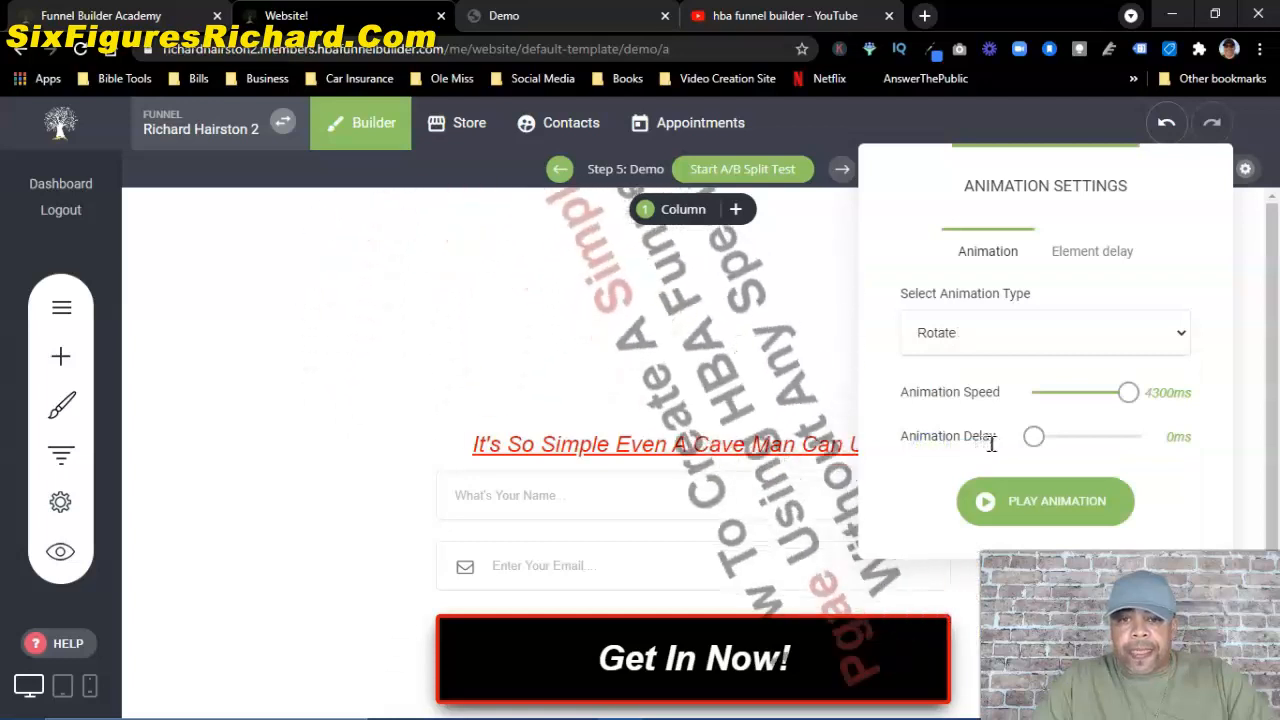
{"action": "left_click_drag", "start_coordinate": [1157, 177], "coordinate": [1214, 174]}
{"action": "left_click", "coordinate": [1071, 329]}
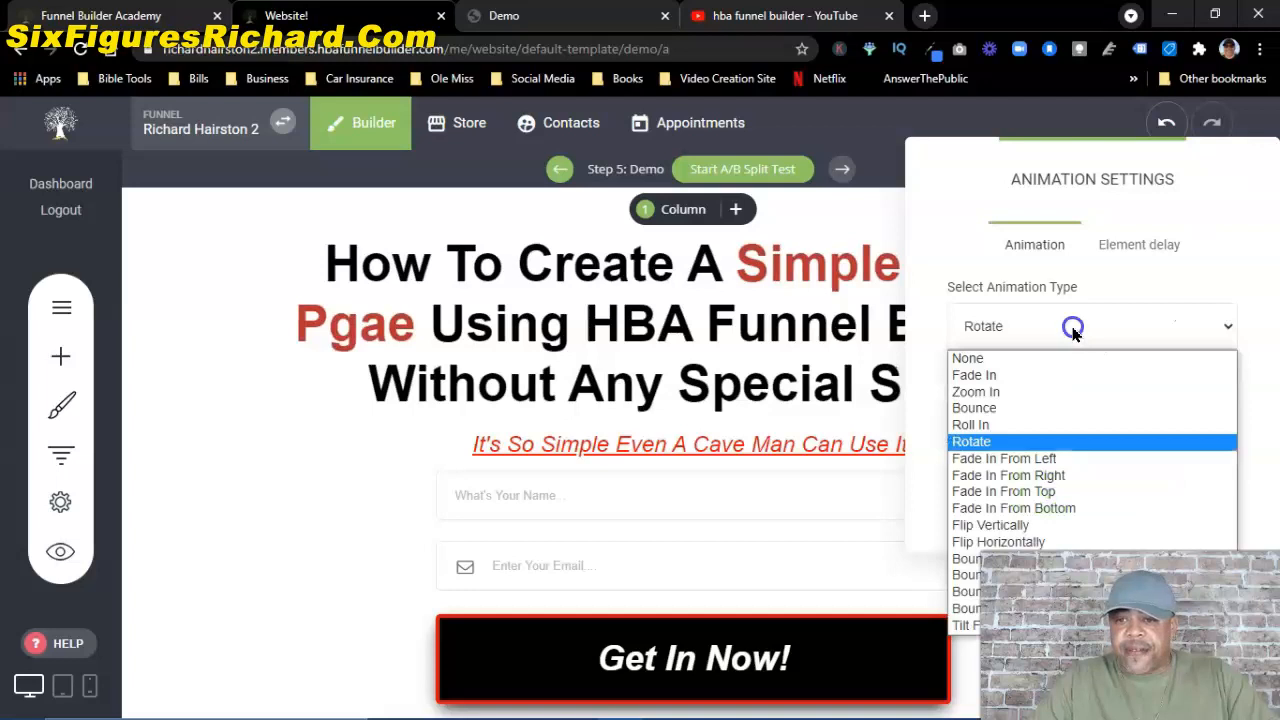
{"action": "left_click", "coordinate": [1046, 457]}
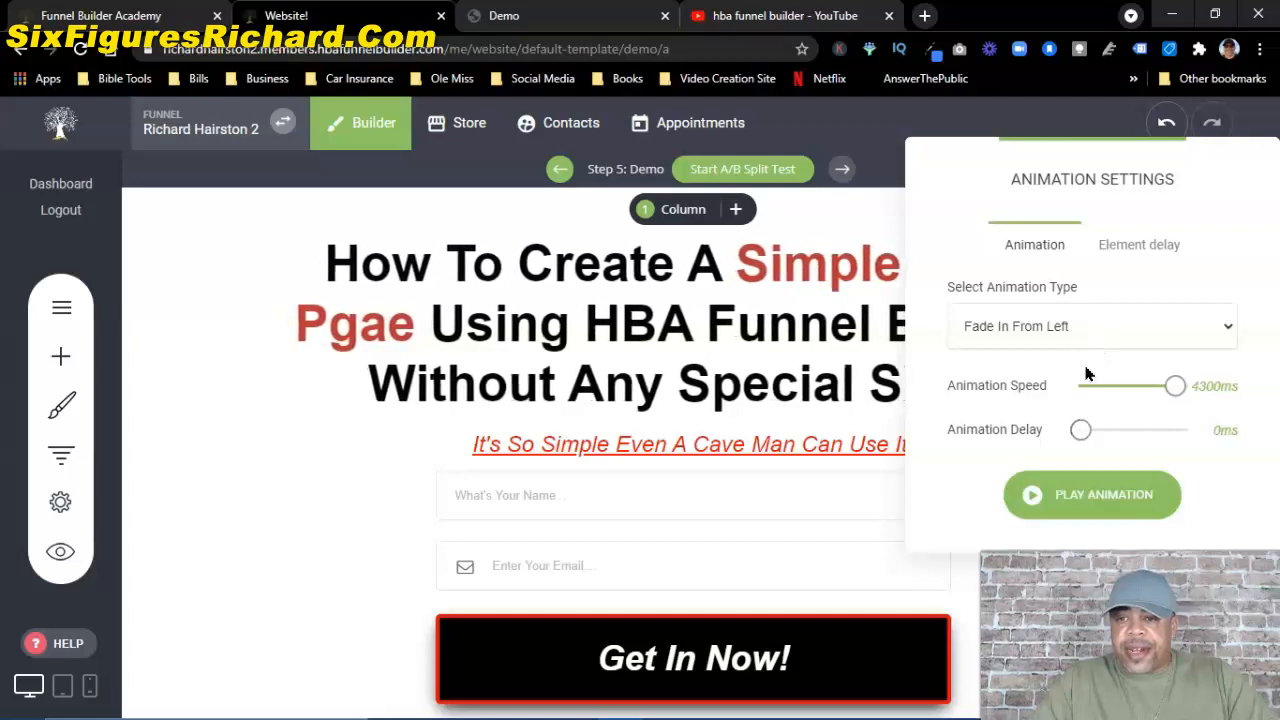
{"action": "left_click", "coordinate": [1063, 330]}
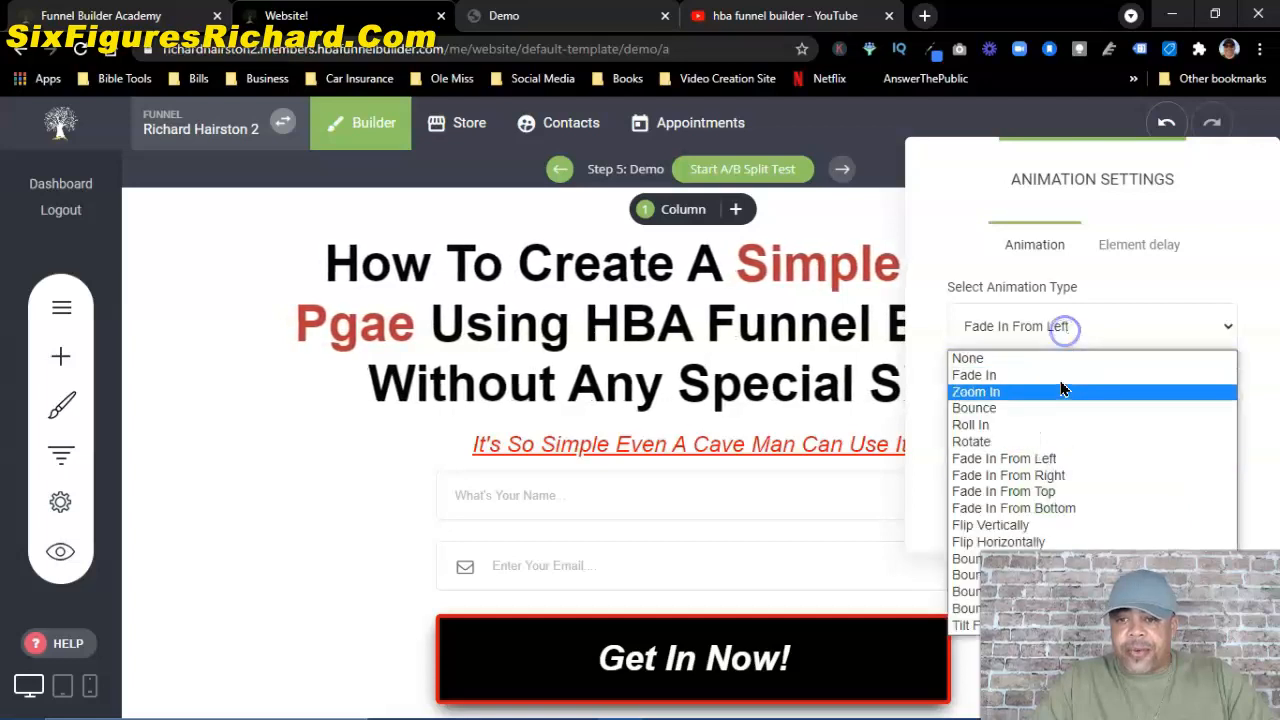
{"action": "left_click", "coordinate": [1015, 530]}
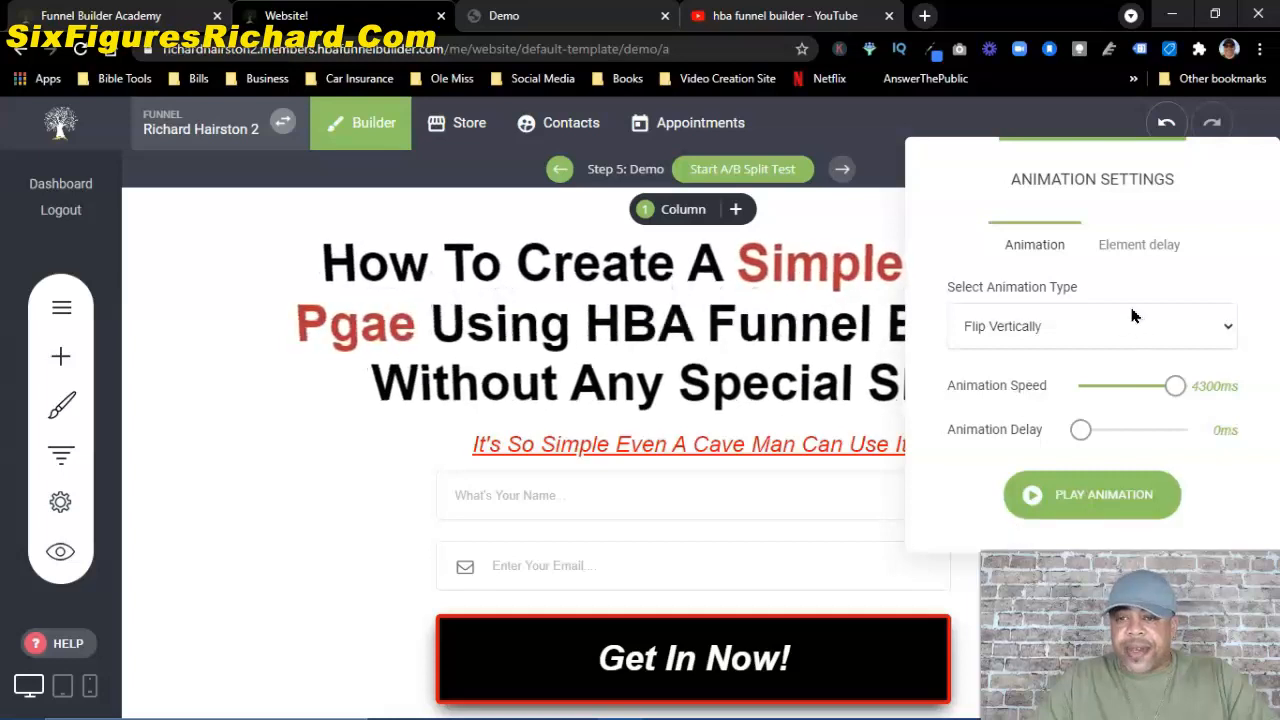
Step: Set the headline's animation type to Zoom In, play the animation, and save the page changes
{"action": "left_click", "coordinate": [1035, 340]}
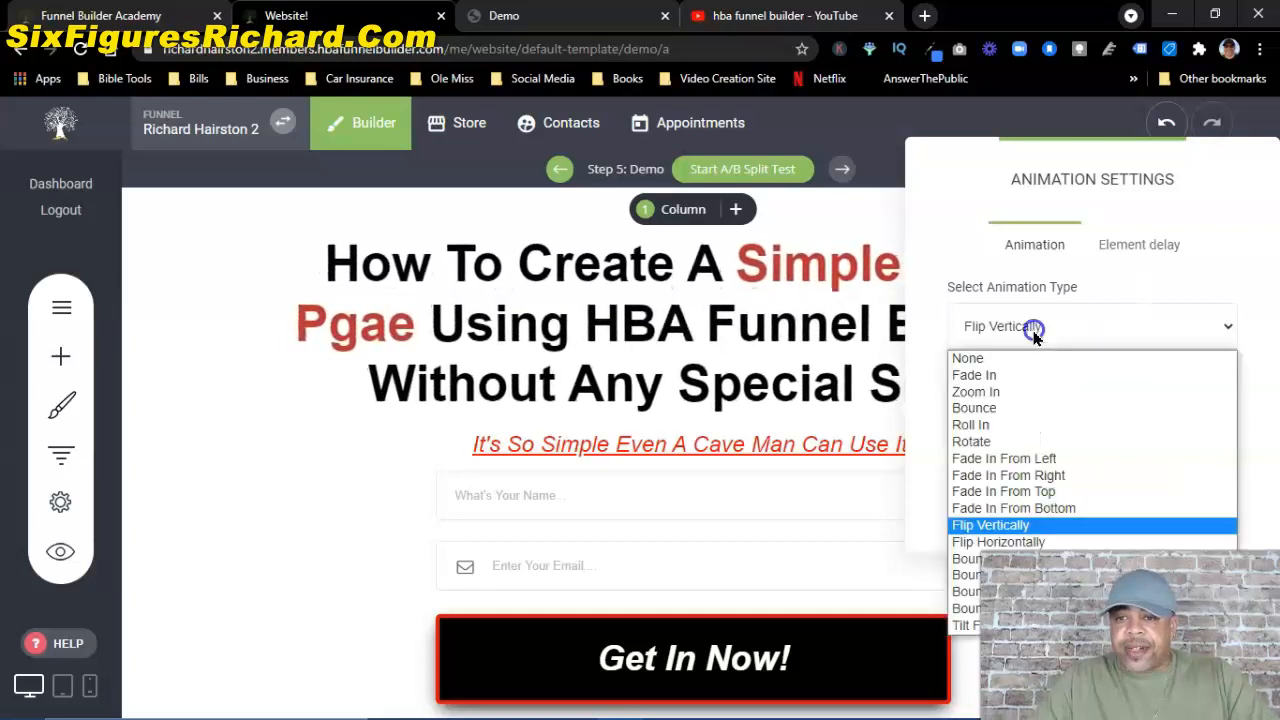
{"action": "left_click", "coordinate": [993, 395]}
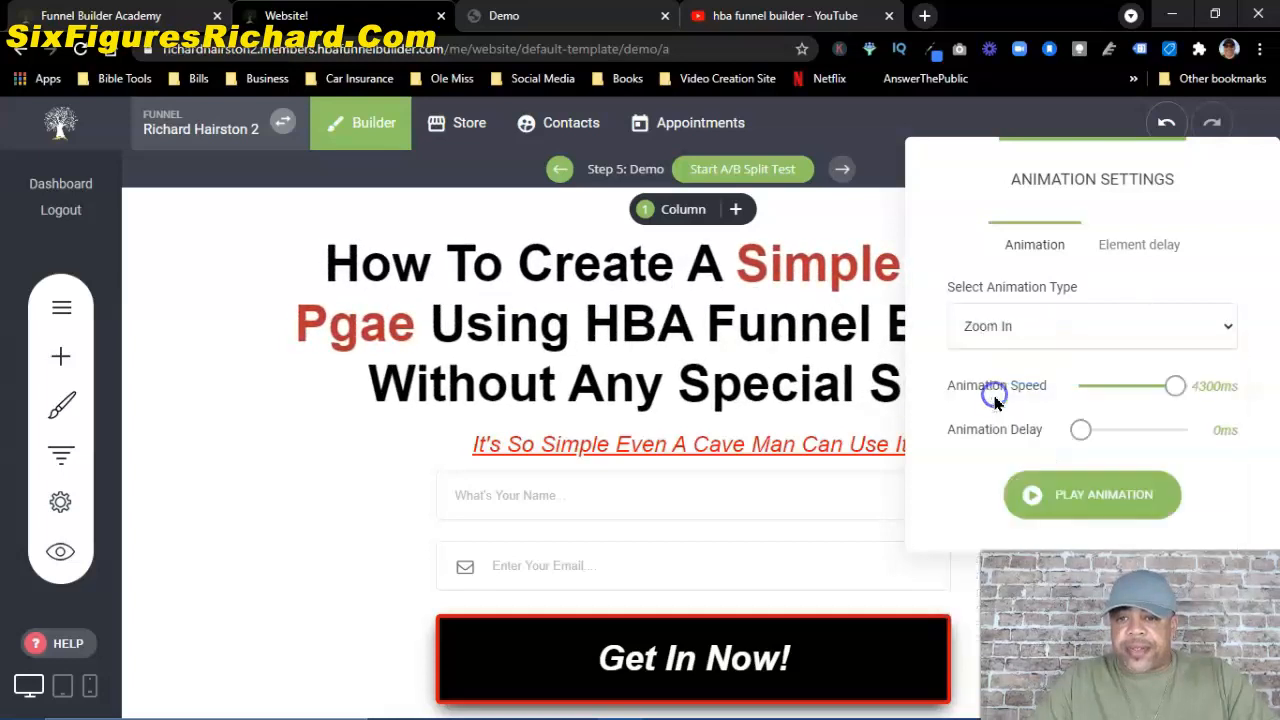
{"action": "left_click", "coordinate": [1087, 494]}
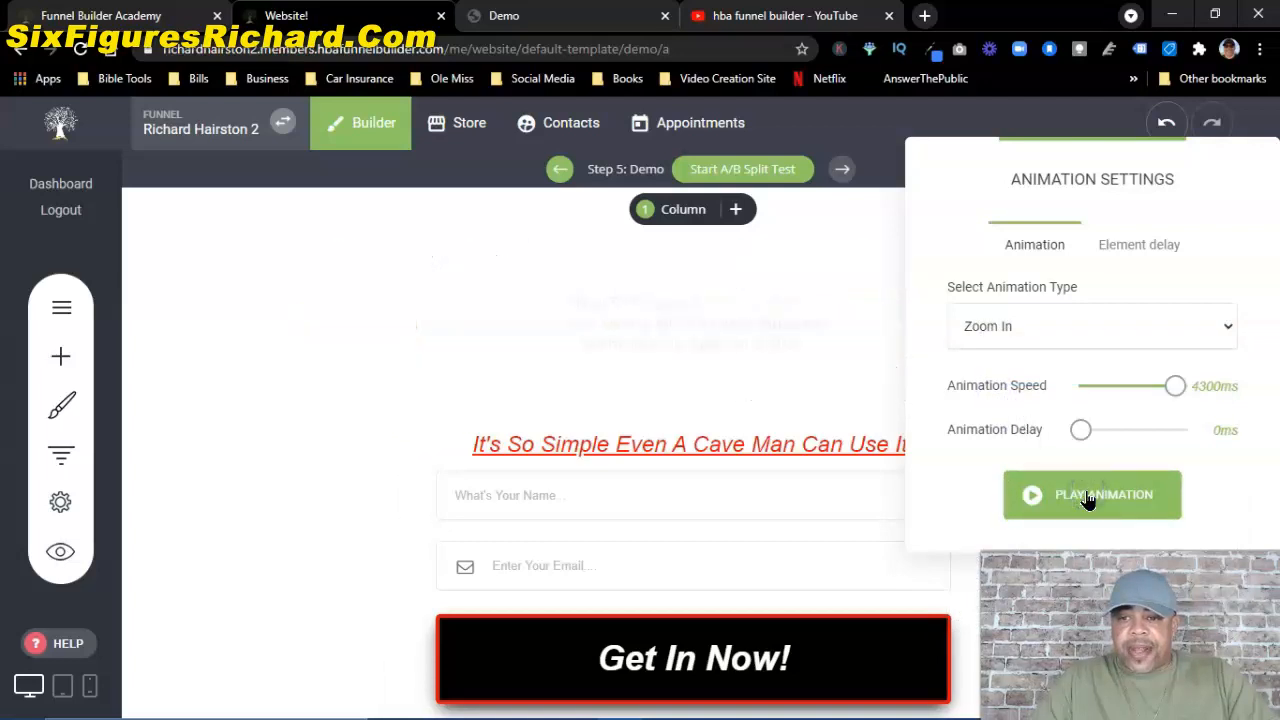
{"action": "left_click", "coordinate": [866, 208]}
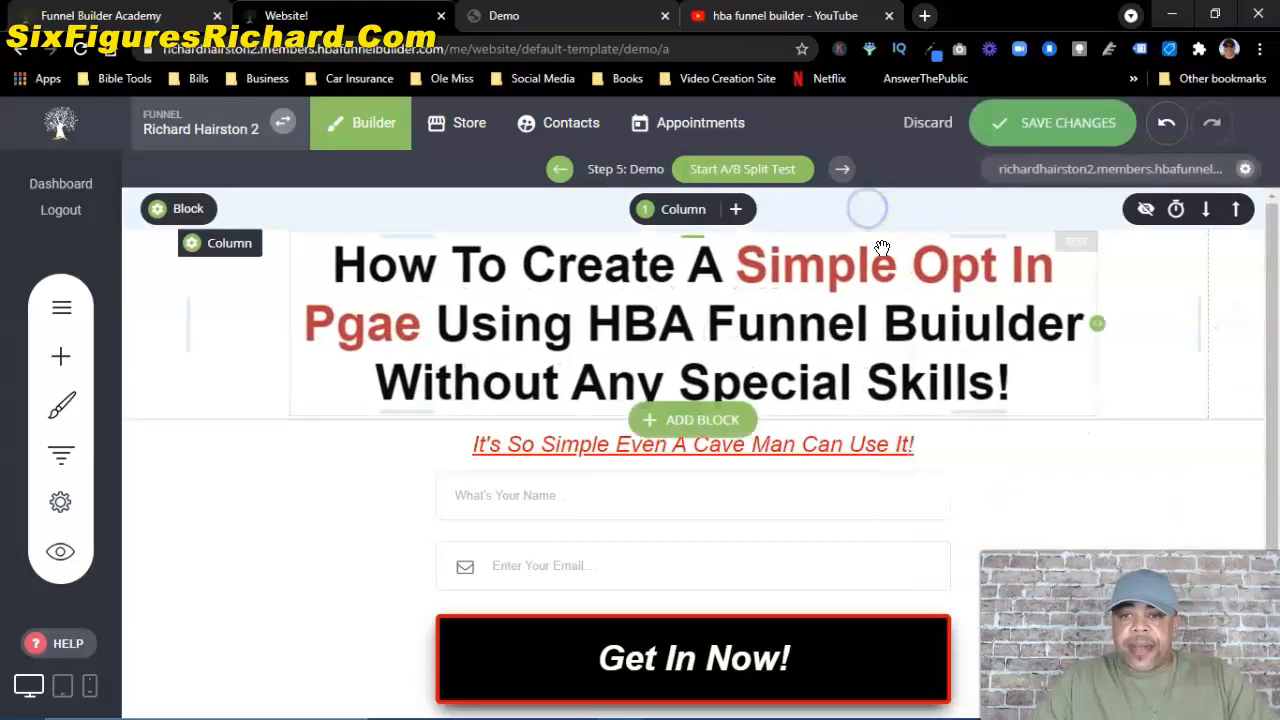
{"action": "left_click", "coordinate": [1049, 126]}
Step: Reload the Demo preview page to watch the headline animation, and return to the builder
{"action": "left_click", "coordinate": [541, 20]}
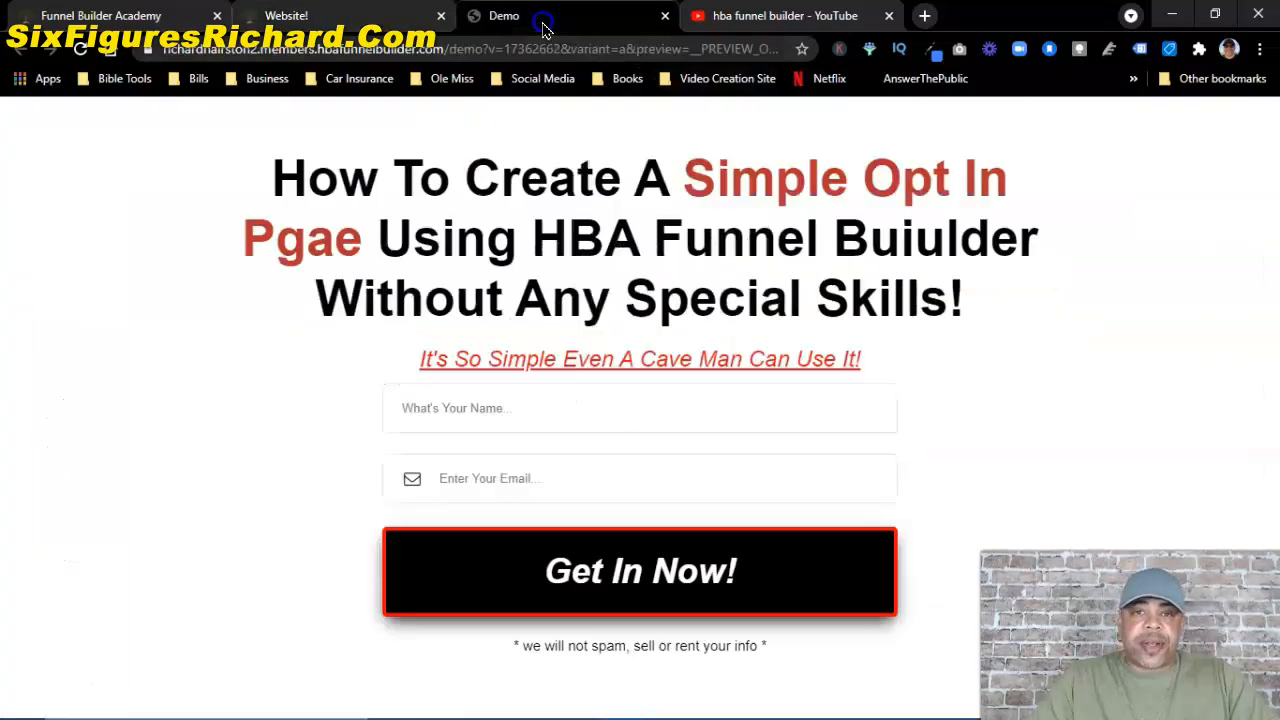
{"action": "left_click", "coordinate": [80, 49]}
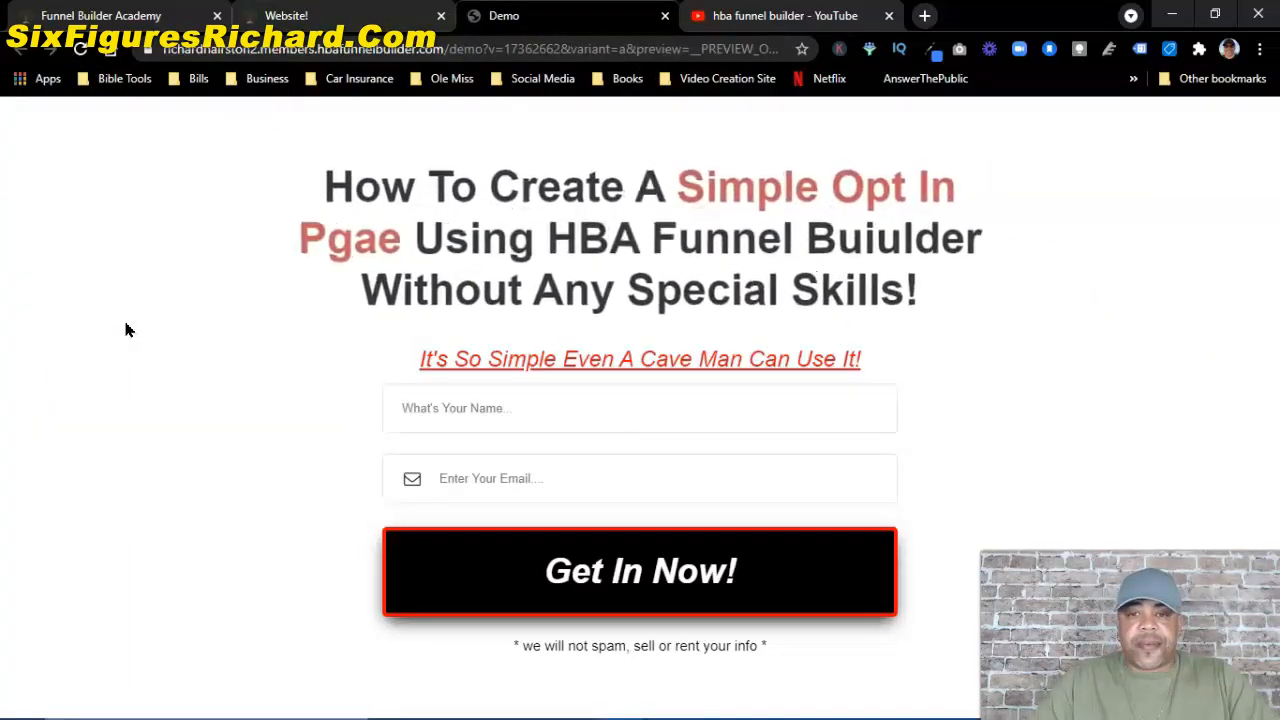
{"action": "left_click", "coordinate": [383, 16]}
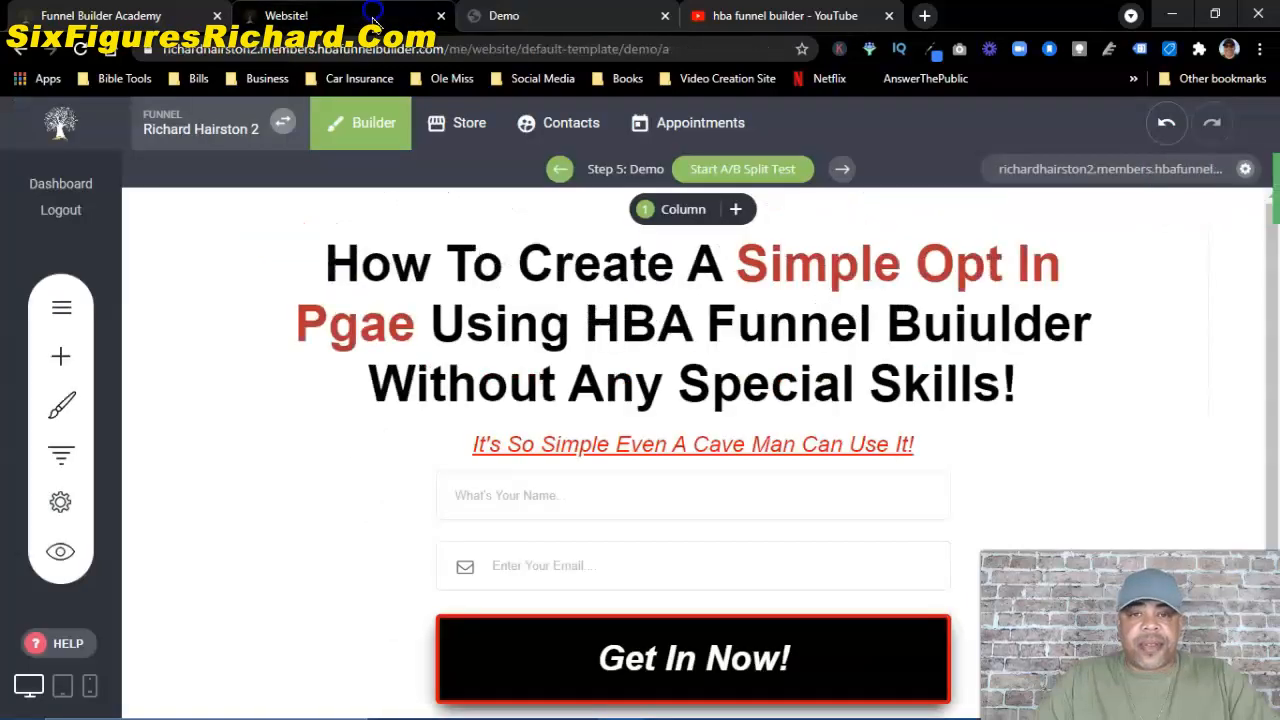
Step: Delete the "What's Your Name" field from the opt-in form, keeping only the email field
{"action": "scroll", "coordinate": [566, 411], "scroll_direction": "down", "scroll_amount": 2}
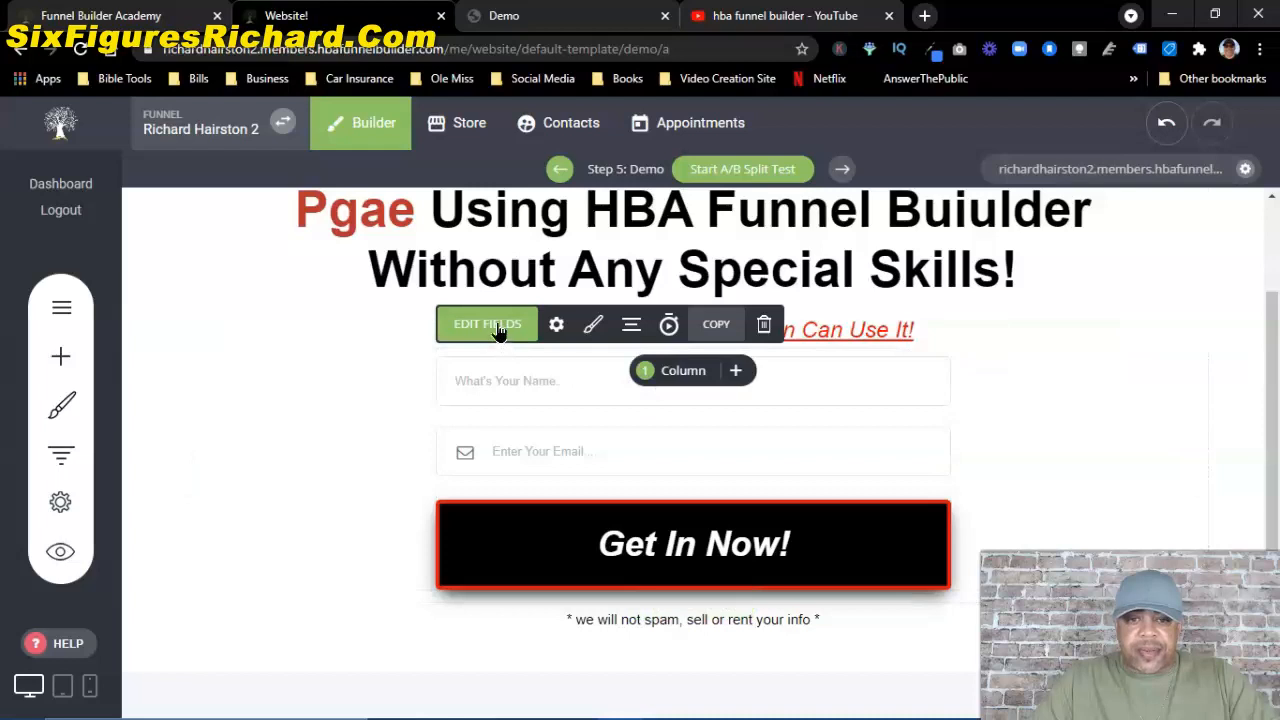
{"action": "left_click", "coordinate": [496, 326]}
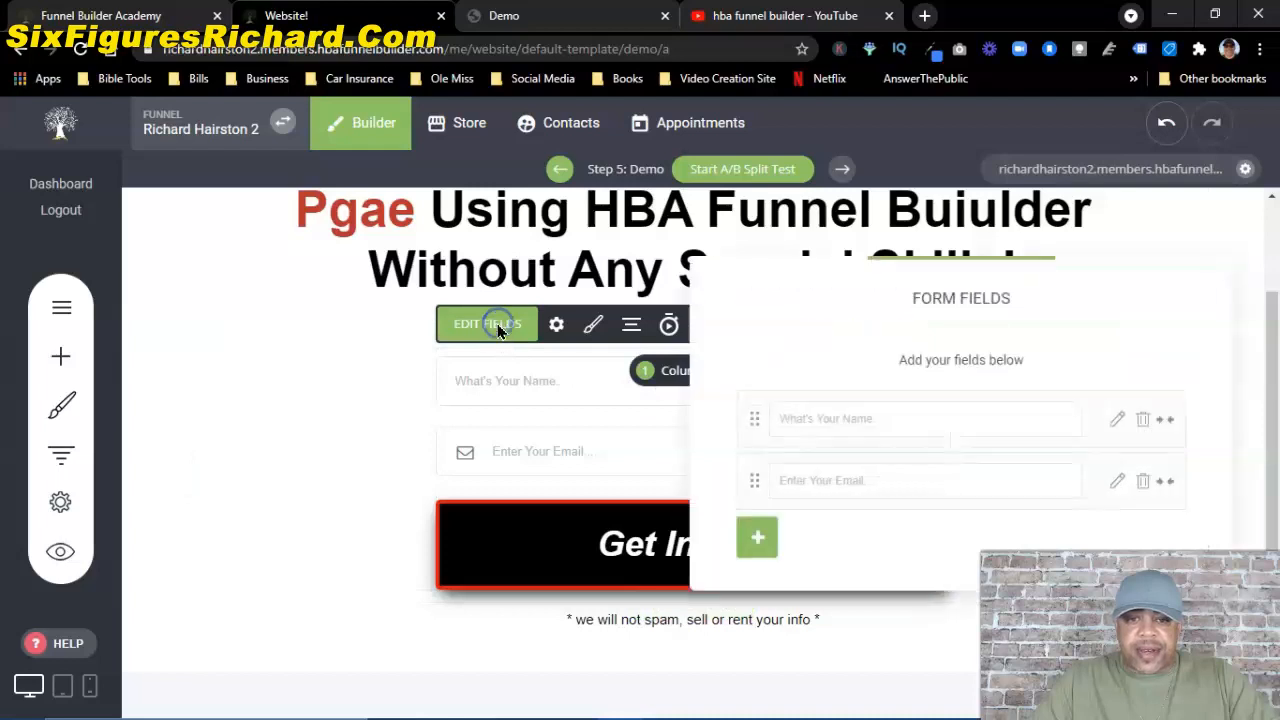
{"action": "left_click", "coordinate": [1143, 421]}
{"action": "left_click", "coordinate": [727, 424]}
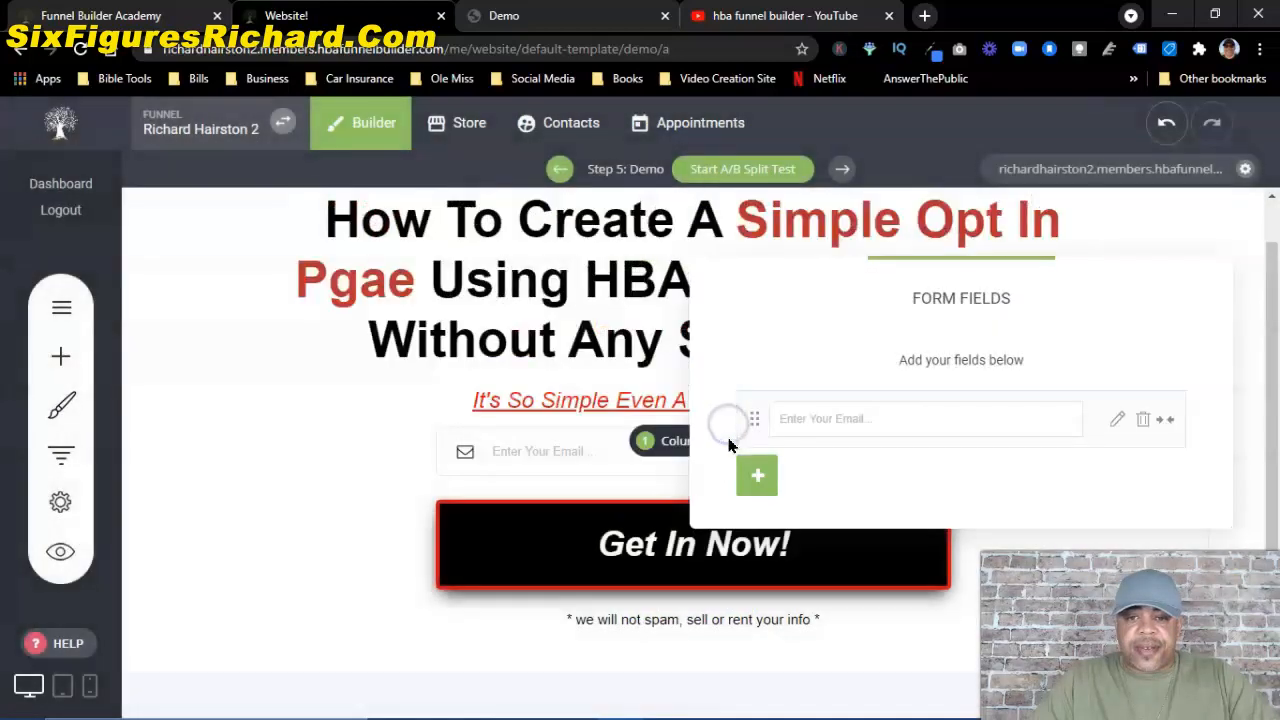
{"action": "left_click", "coordinate": [314, 418]}
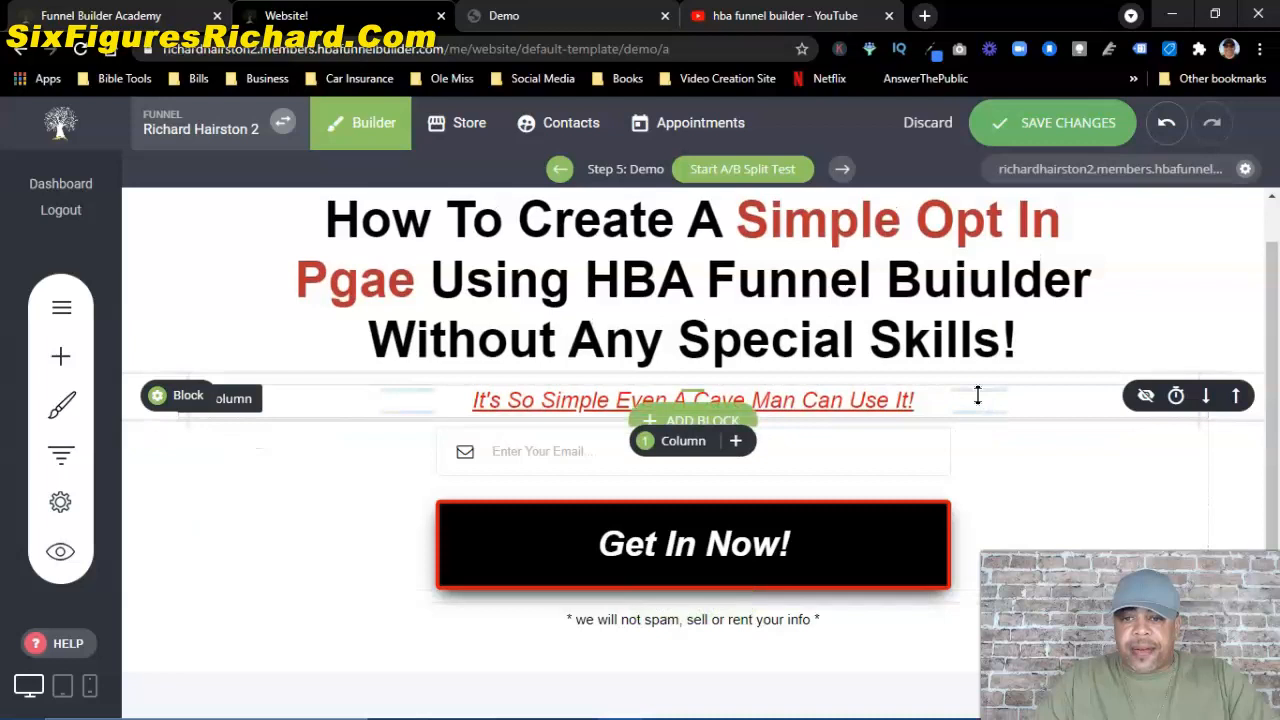
Step: Increase the spacing above the headline and save the page changes
{"action": "left_click", "coordinate": [978, 388]}
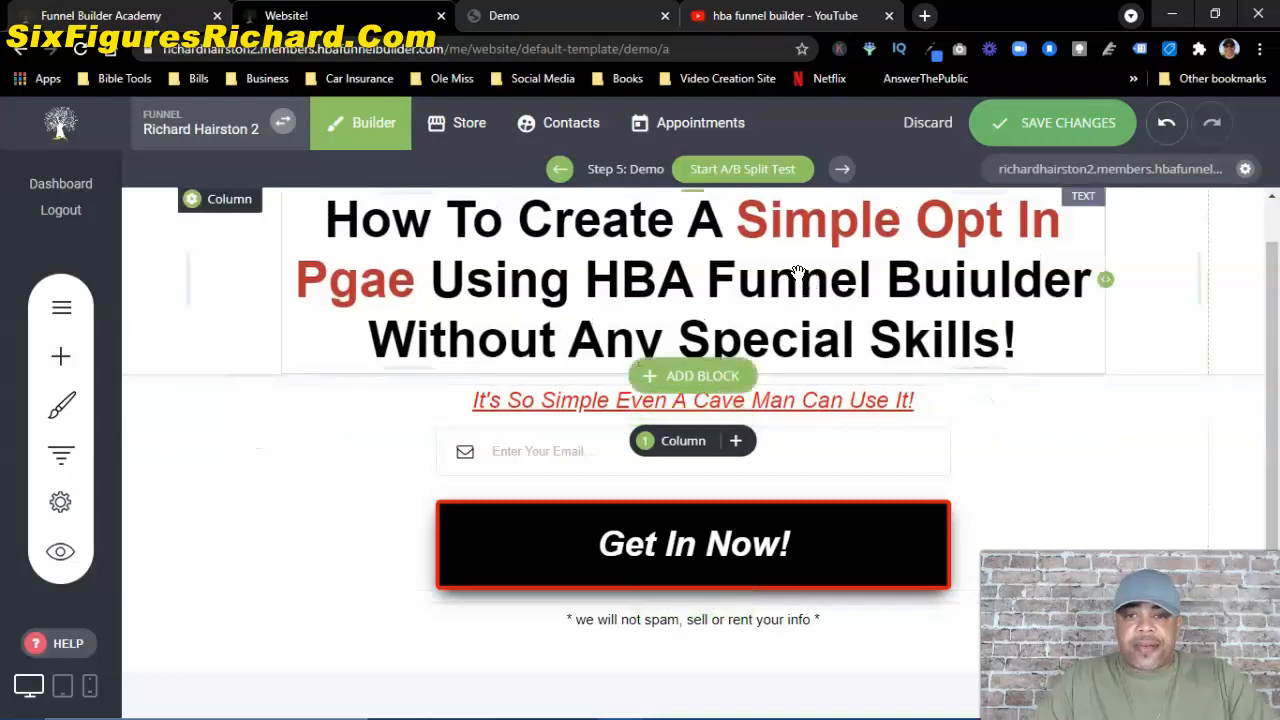
{"action": "left_click_drag", "start_coordinate": [888, 200], "coordinate": [888, 231]}
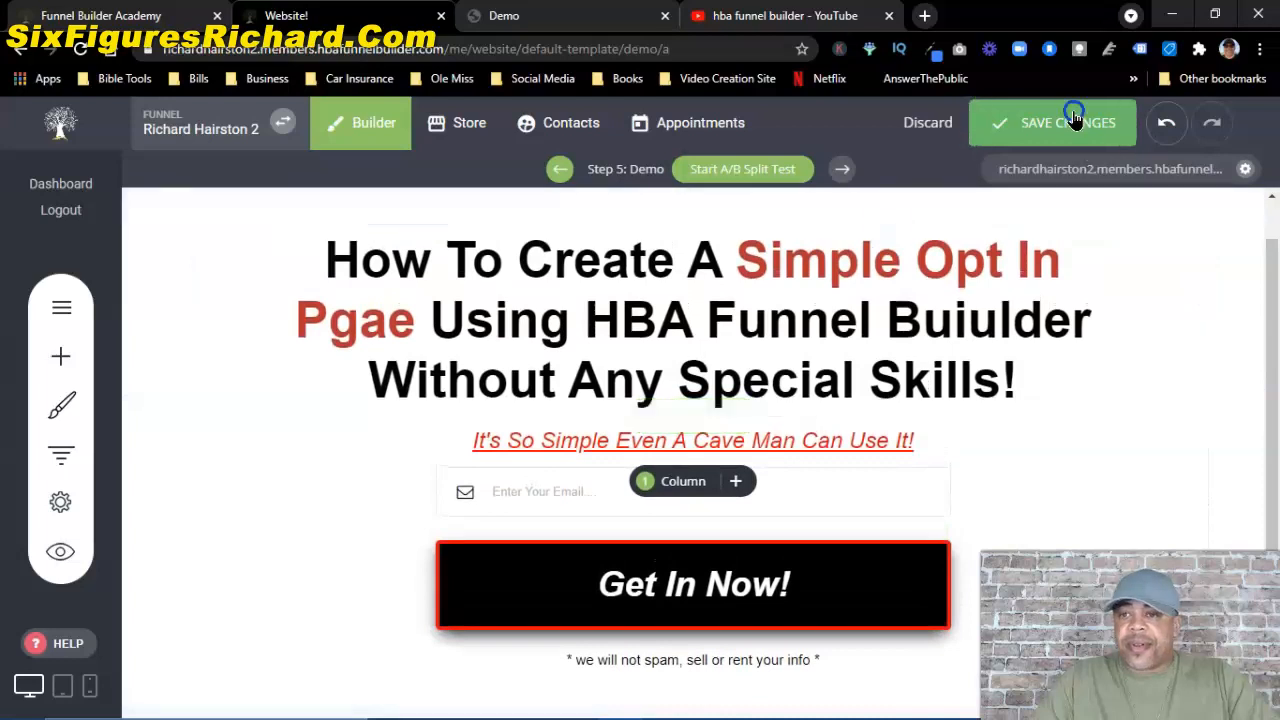
{"action": "left_click", "coordinate": [1070, 121]}
Step: Reload the Demo preview page to check the email-only form and headline spacing, and return to the builder
{"action": "left_click", "coordinate": [550, 20]}
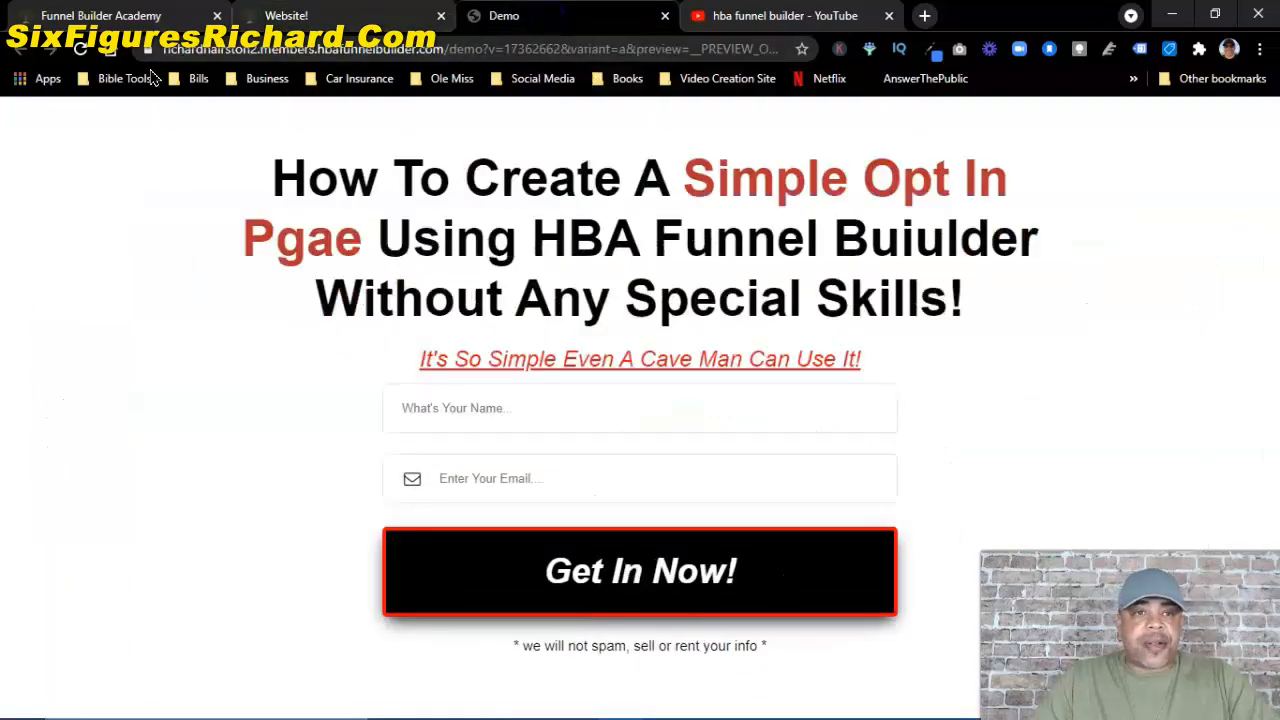
{"action": "left_click", "coordinate": [81, 48]}
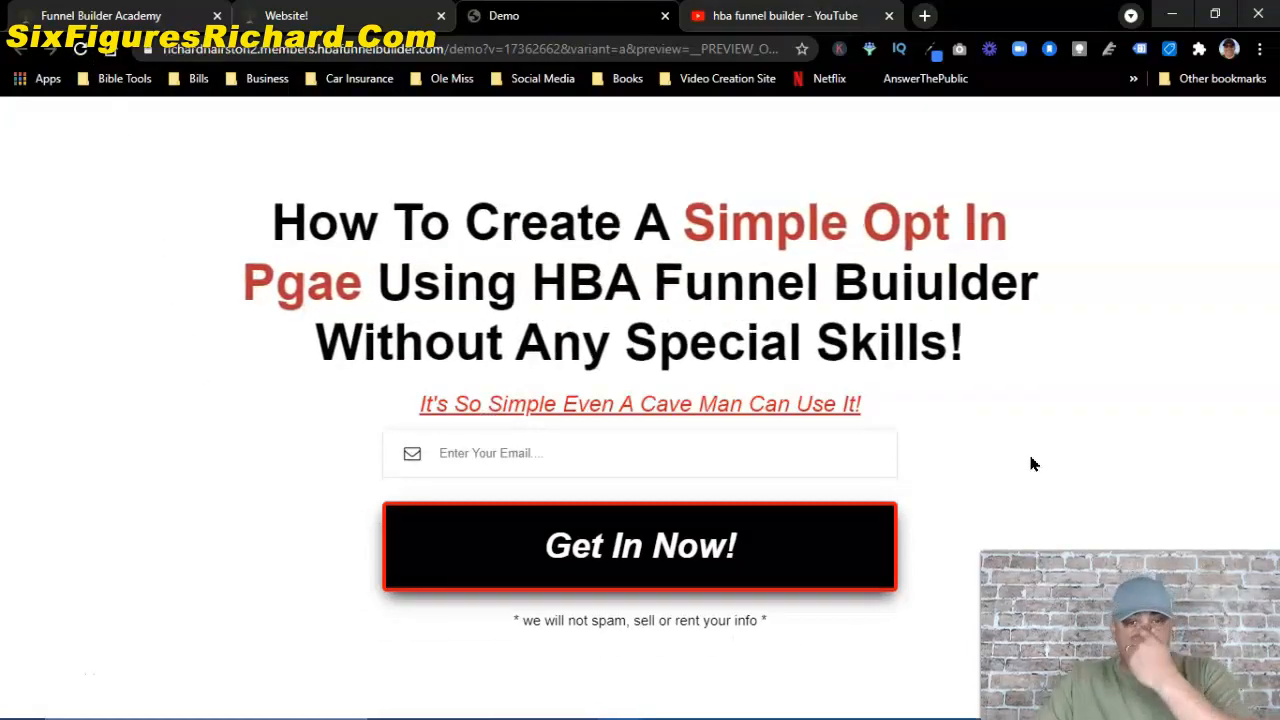
{"action": "left_click", "coordinate": [340, 16]}
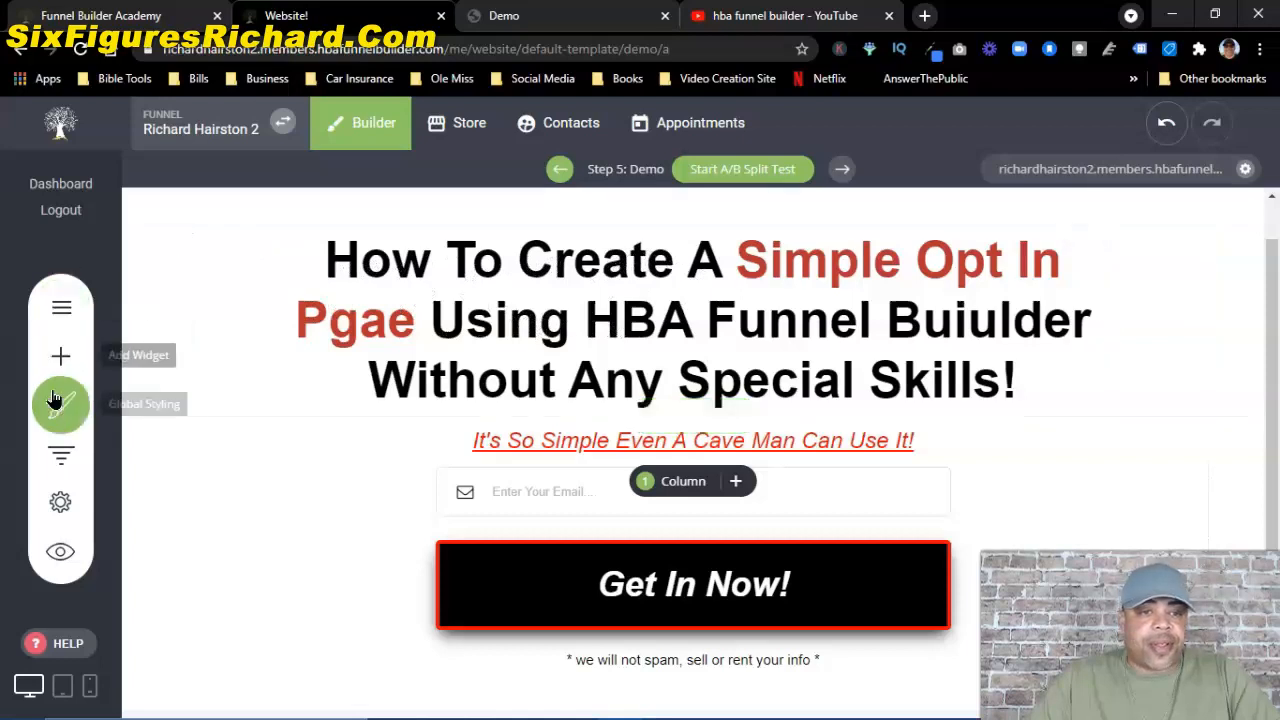
Step: Add a text widget above the headline and replace its placeholder text with "Free Video Reveals..."
{"action": "left_click", "coordinate": [61, 356]}
{"action": "left_click_drag", "start_coordinate": [166, 244], "coordinate": [738, 227]}
{"action": "left_click_drag", "start_coordinate": [1160, 242], "coordinate": [163, 262]}
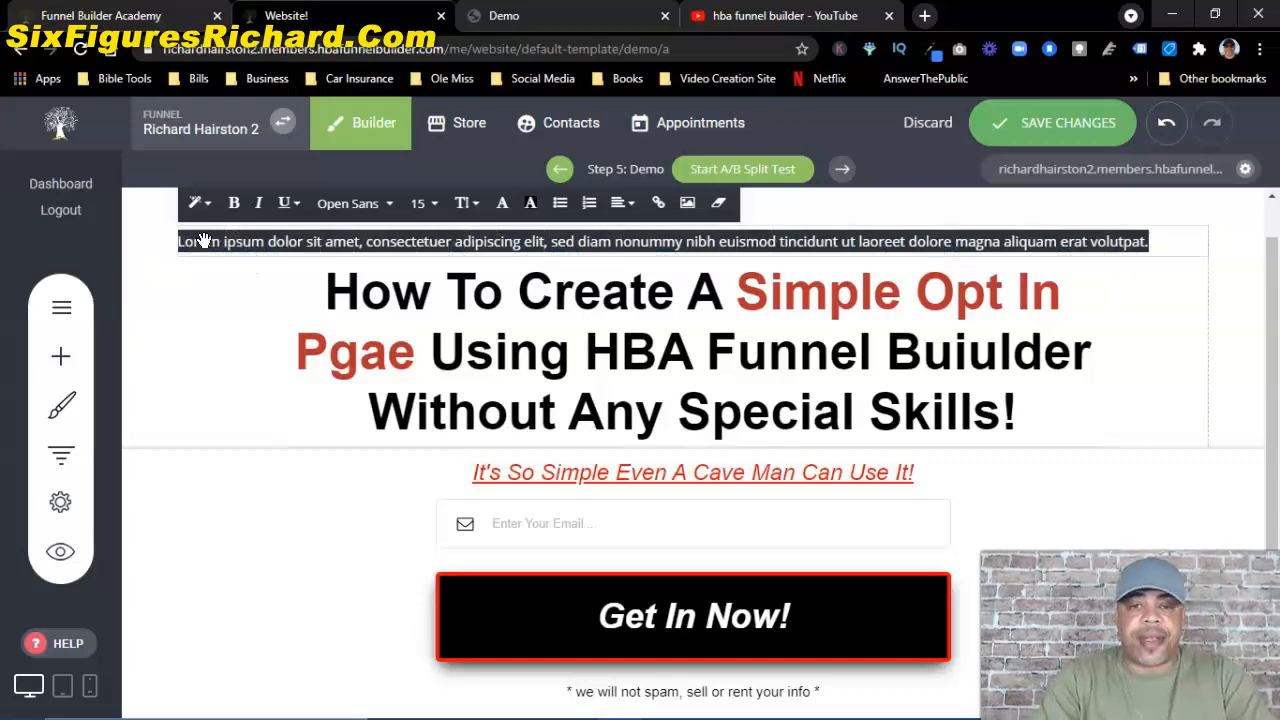
{"action": "key", "text": "BackSpace"}
{"action": "type", "text": "Free Vi"}
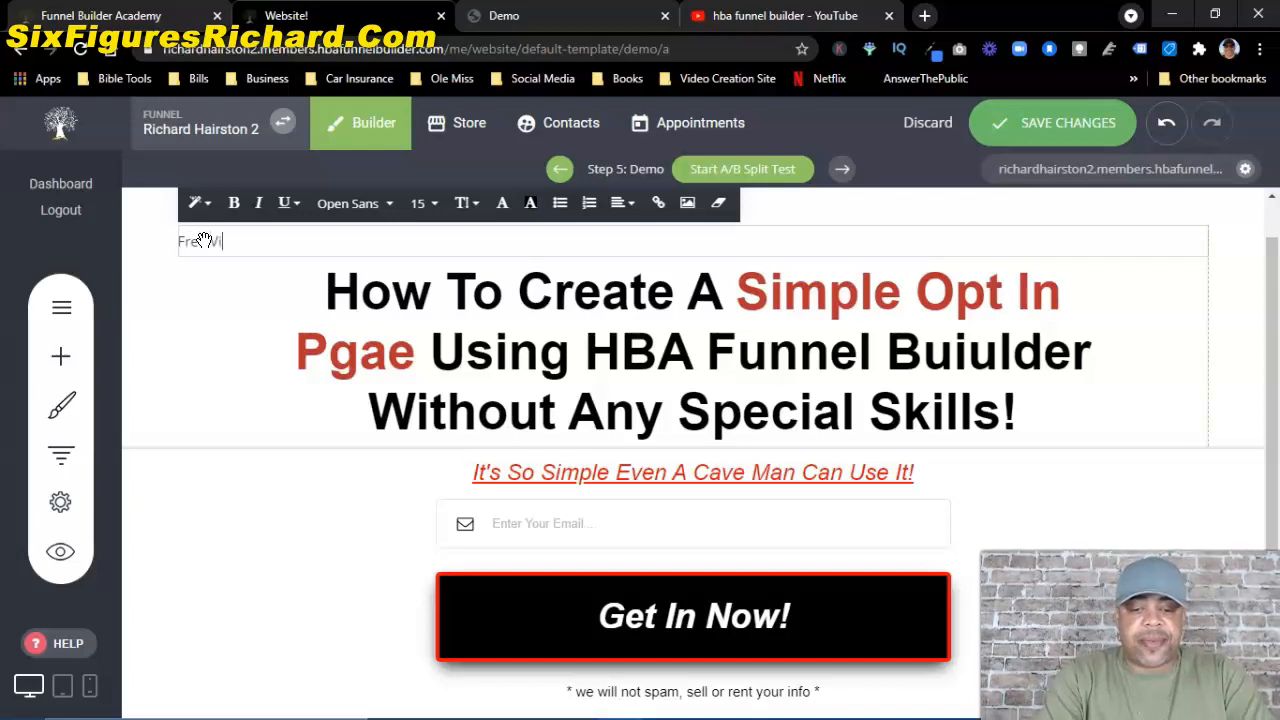
{"action": "type", "text": "deo Reveals..."}
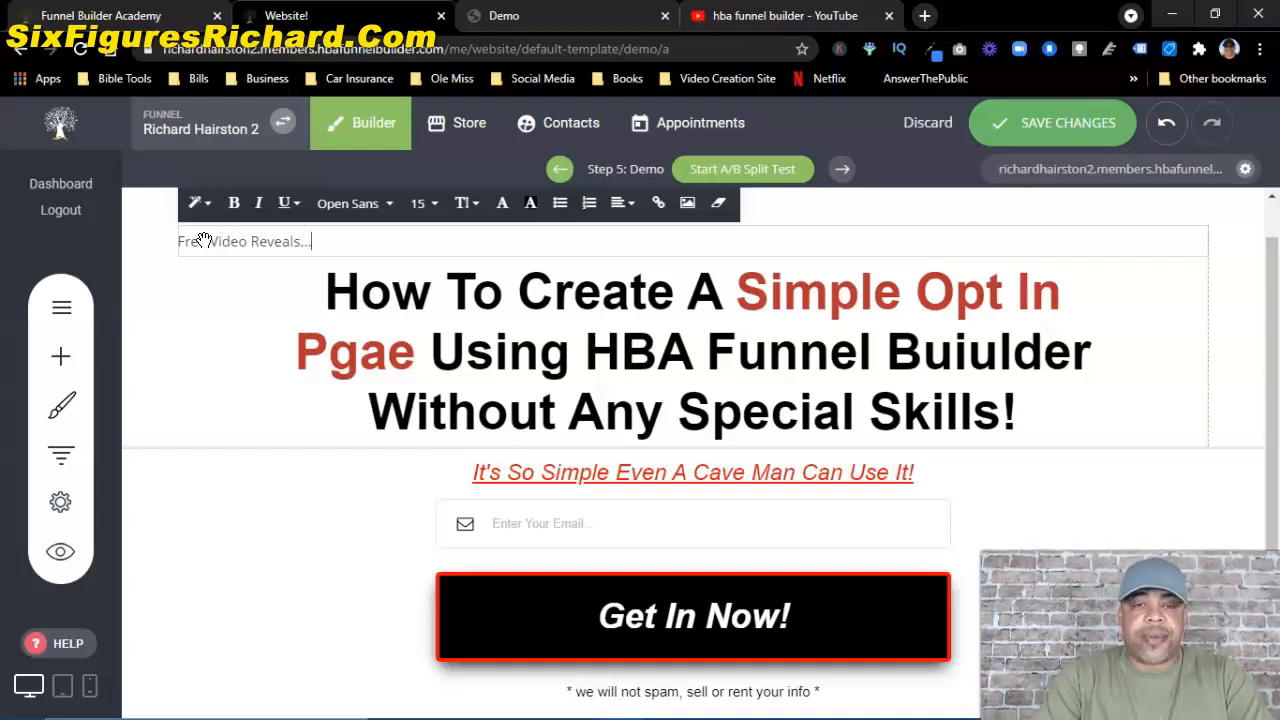
Step: Set the "Free Video Reveals..." text to the Arial font and center it above the headline
{"action": "left_click", "coordinate": [331, 247]}
{"action": "left_click", "coordinate": [321, 243]}
{"action": "left_click_drag", "start_coordinate": [276, 246], "coordinate": [168, 243]}
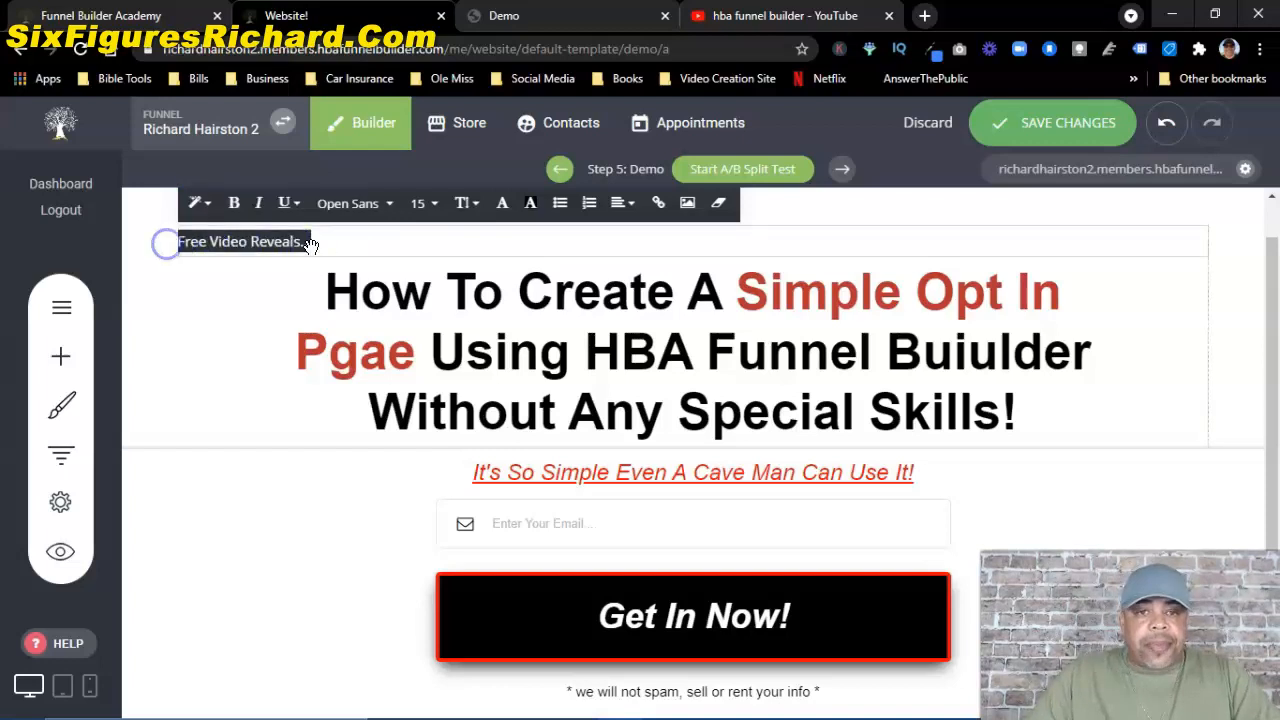
{"action": "left_click", "coordinate": [350, 205]}
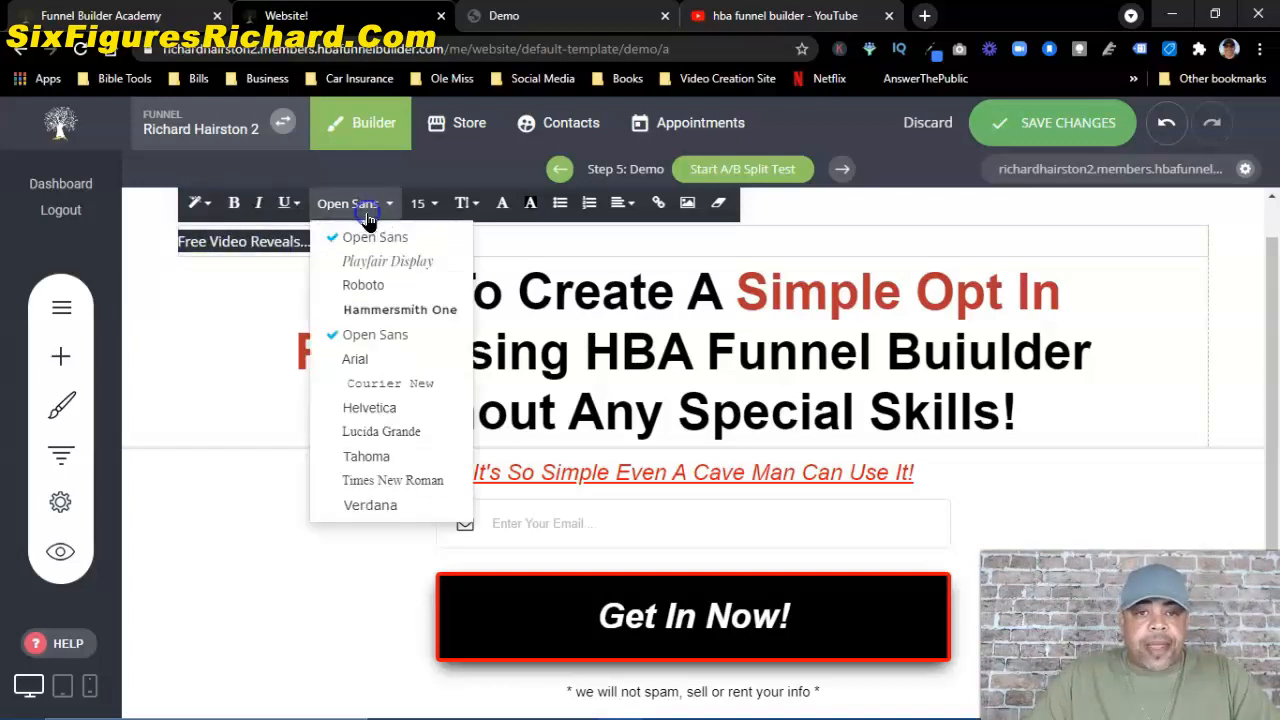
{"action": "left_click", "coordinate": [358, 359]}
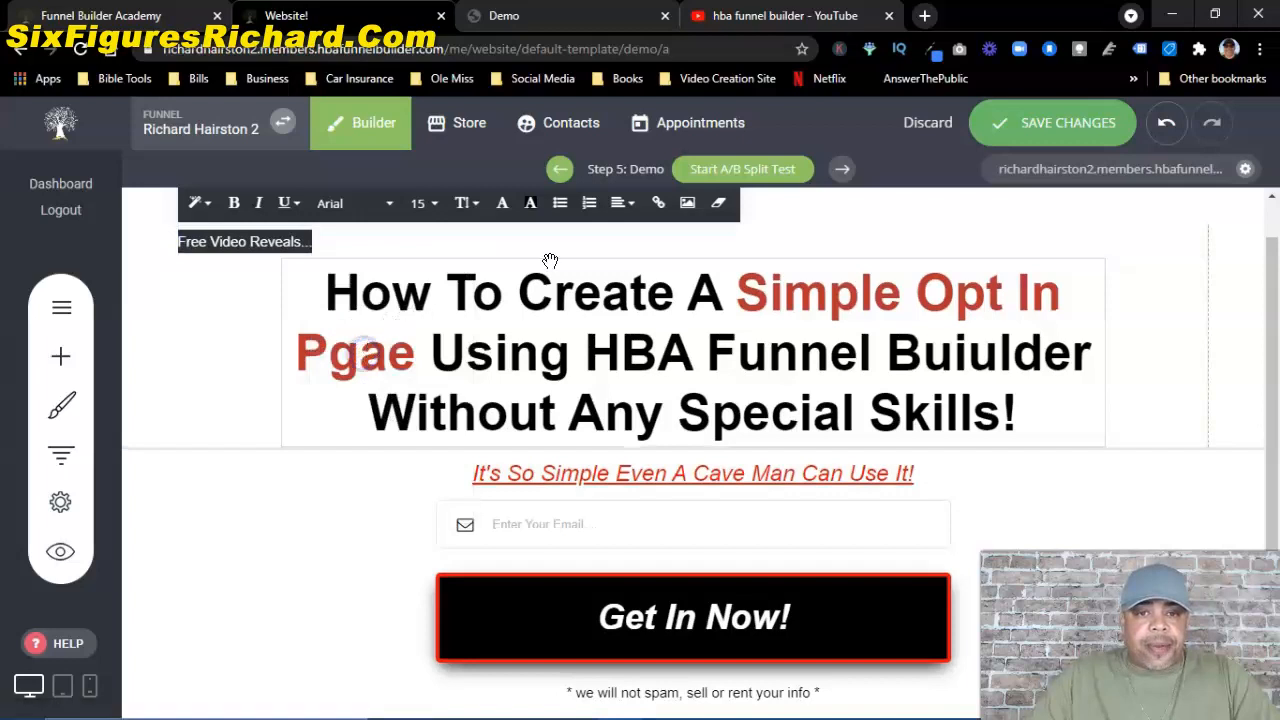
{"action": "left_click", "coordinate": [621, 203]}
{"action": "left_click", "coordinate": [653, 246]}
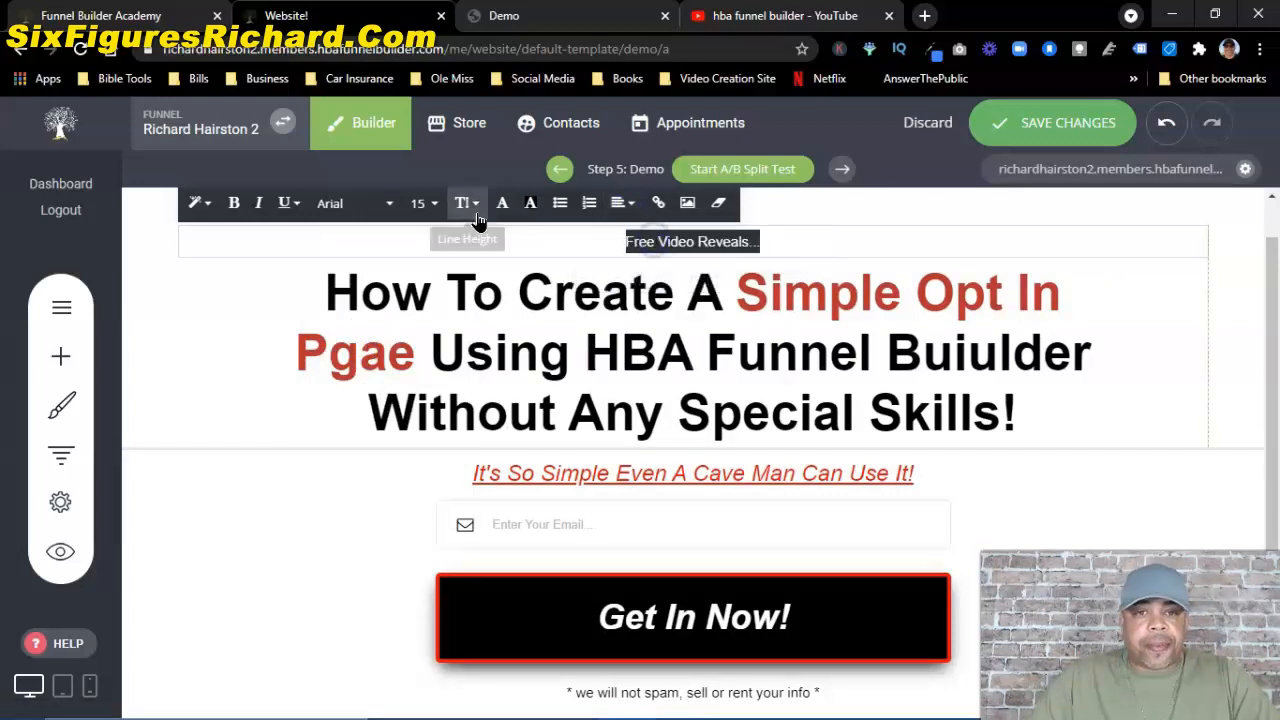
Step: Set the "Free Video Reveals..." text to size 20 and give it a dark font color
{"action": "left_click", "coordinate": [423, 204]}
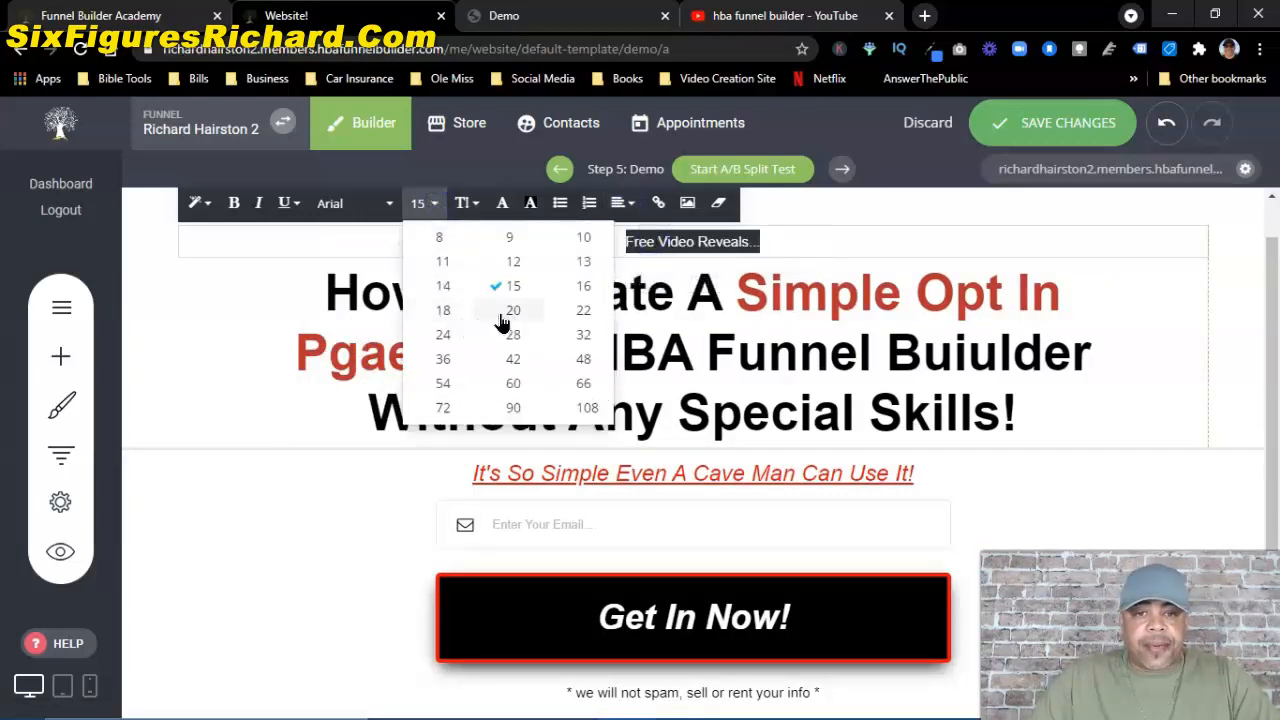
{"action": "left_click", "coordinate": [441, 309]}
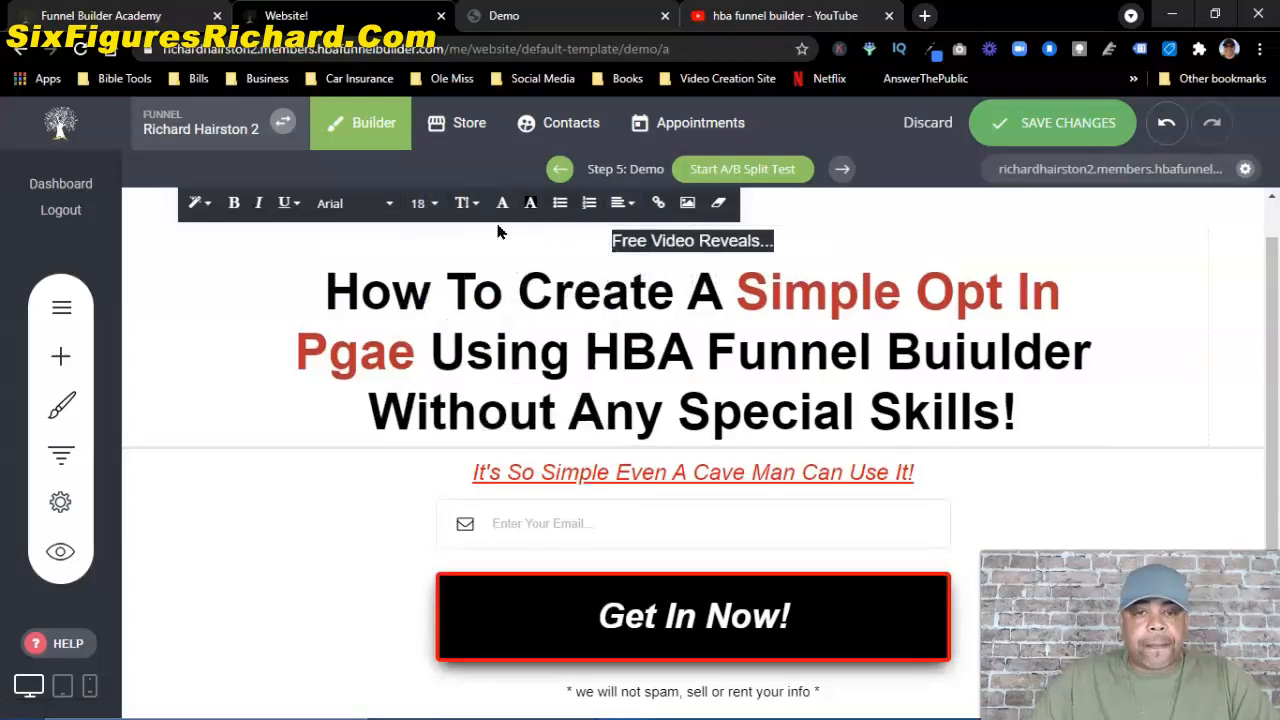
{"action": "left_click", "coordinate": [423, 203]}
{"action": "left_click", "coordinate": [514, 322]}
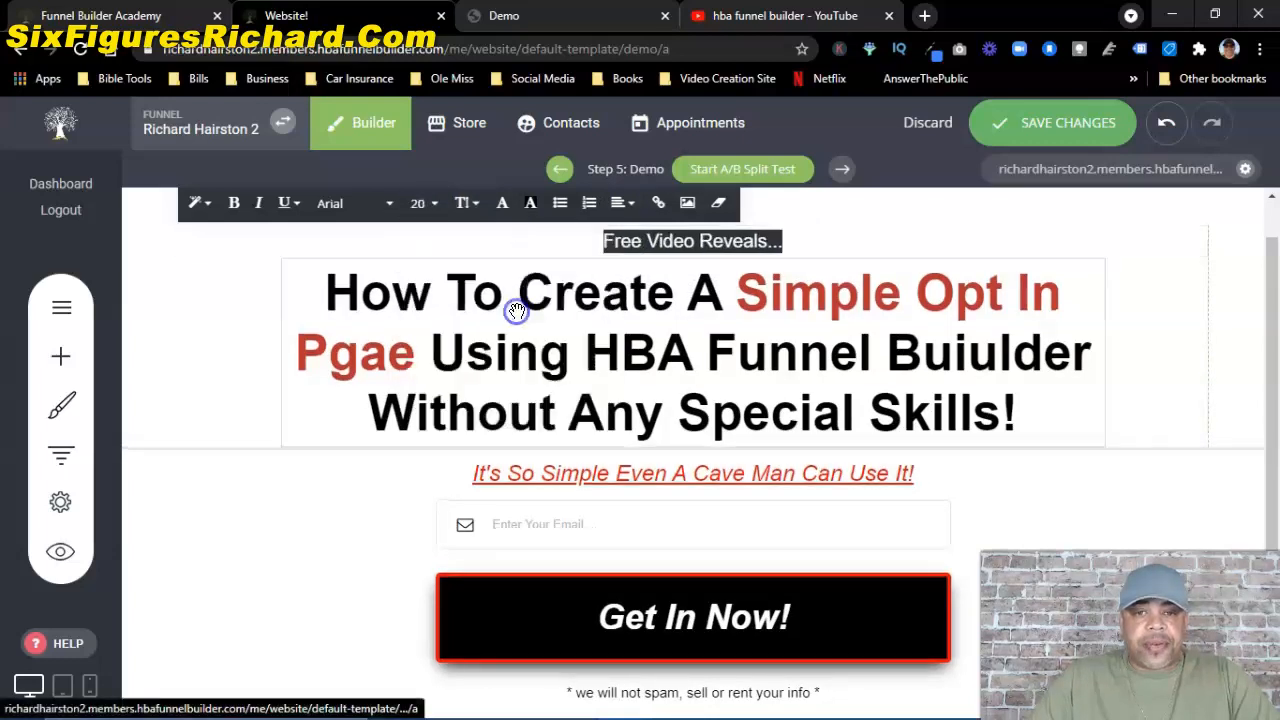
{"action": "left_click", "coordinate": [814, 247]}
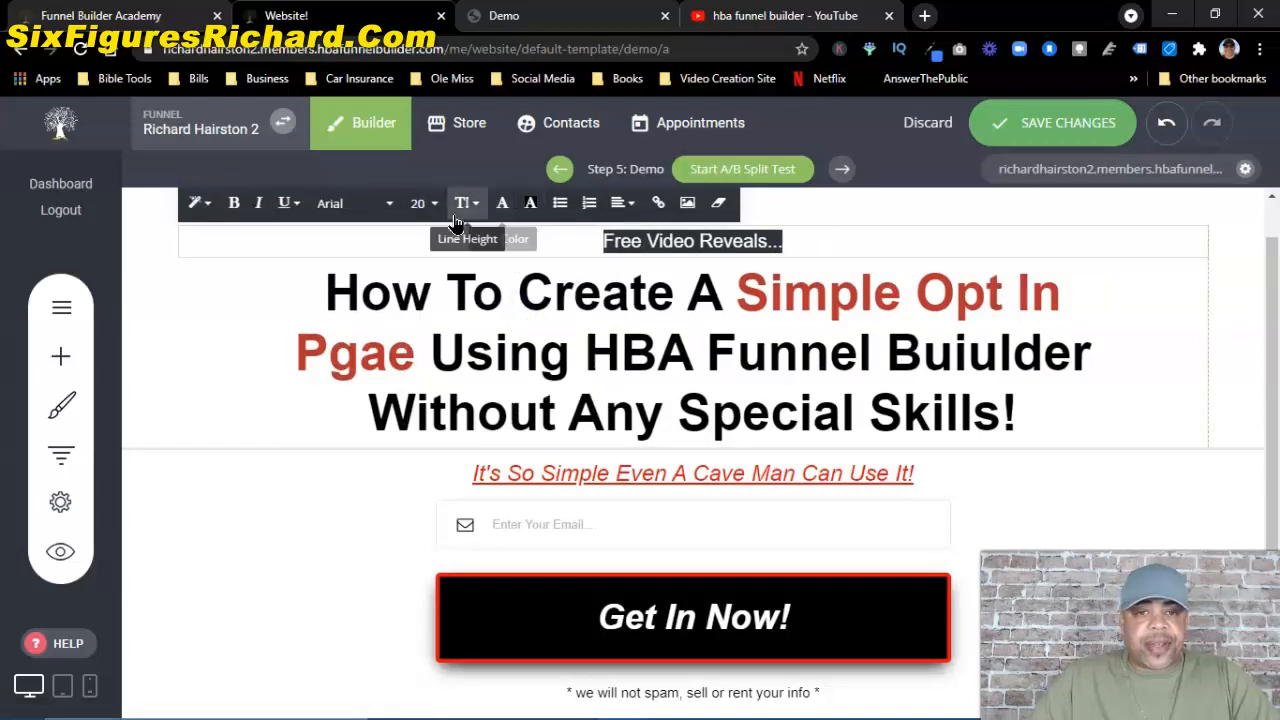
{"action": "left_click", "coordinate": [500, 208]}
{"action": "left_click", "coordinate": [608, 514]}
{"action": "left_click", "coordinate": [926, 228]}
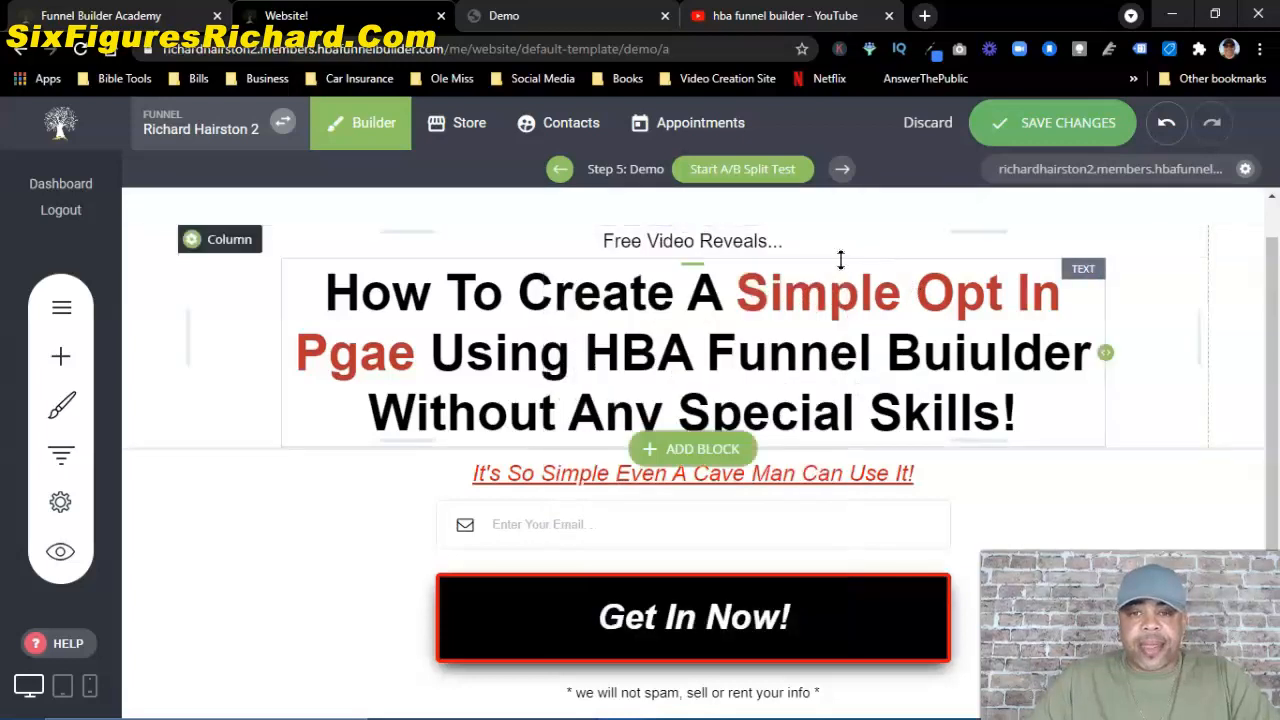
Step: Slightly increase the spacing between "Free Video Reveals..." and the headline, and save the page changes
{"action": "left_click_drag", "start_coordinate": [696, 261], "coordinate": [696, 268]}
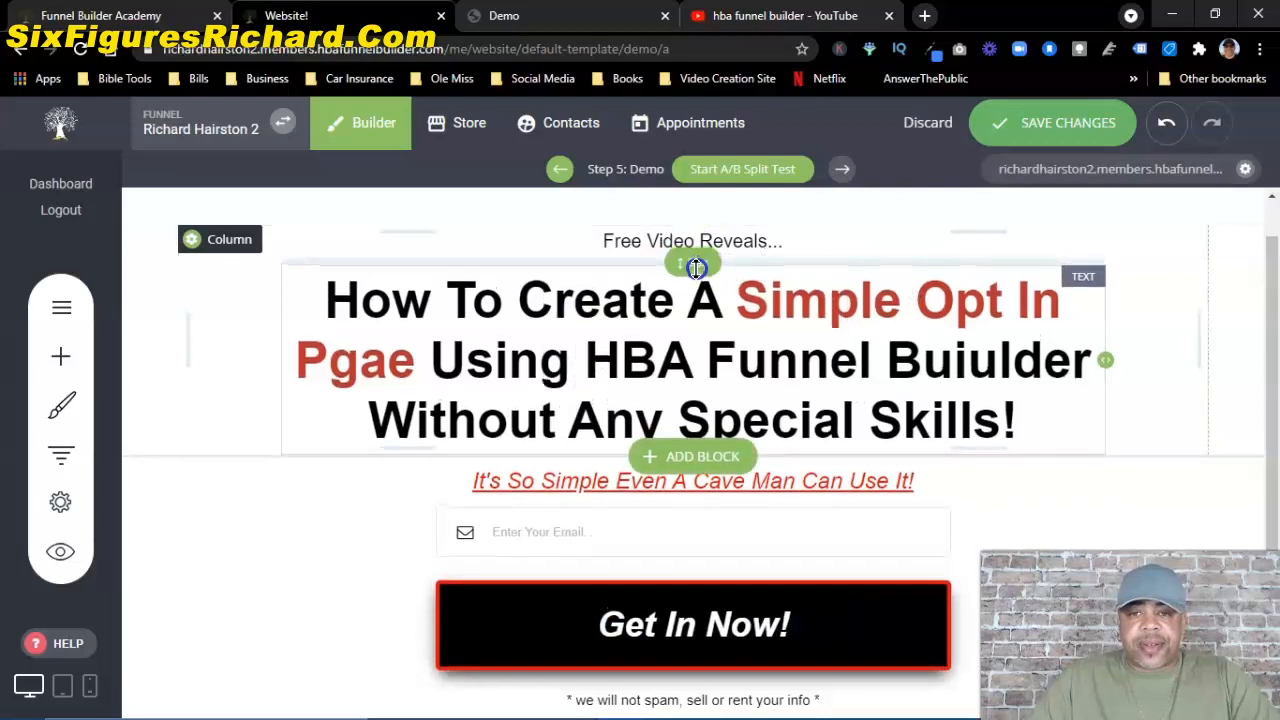
{"action": "left_click", "coordinate": [830, 247]}
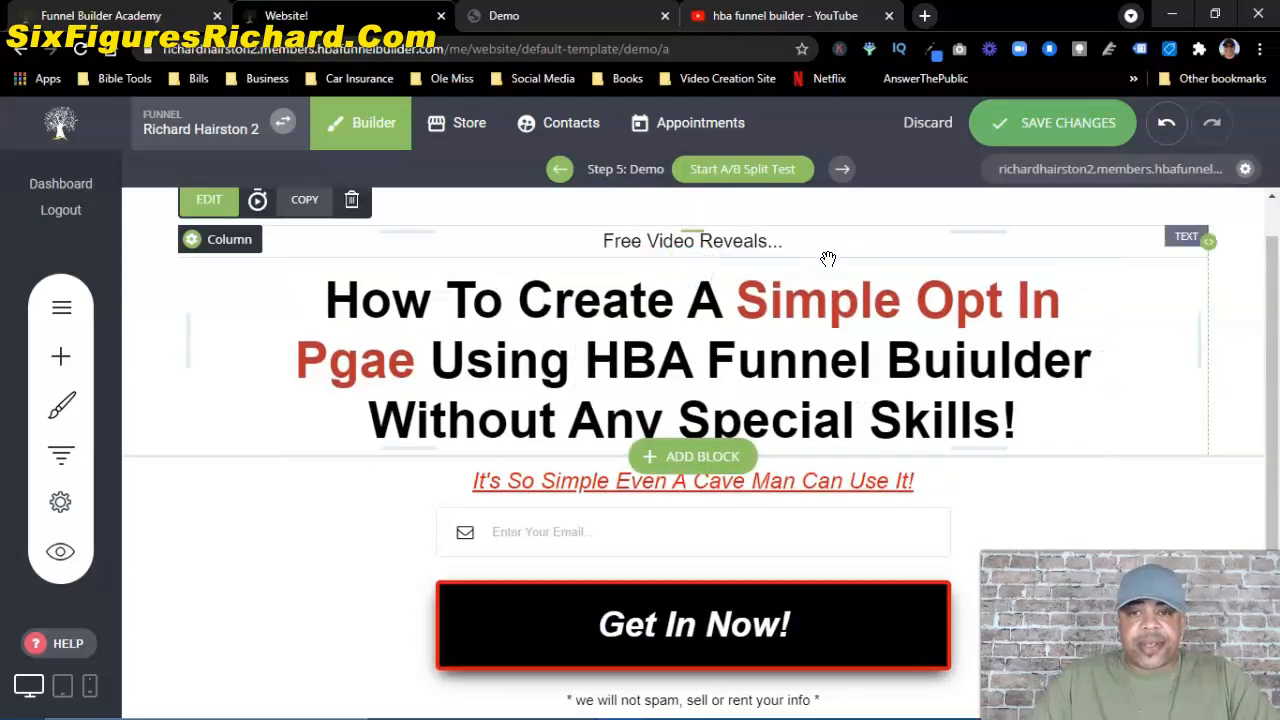
{"action": "left_click", "coordinate": [1042, 126]}
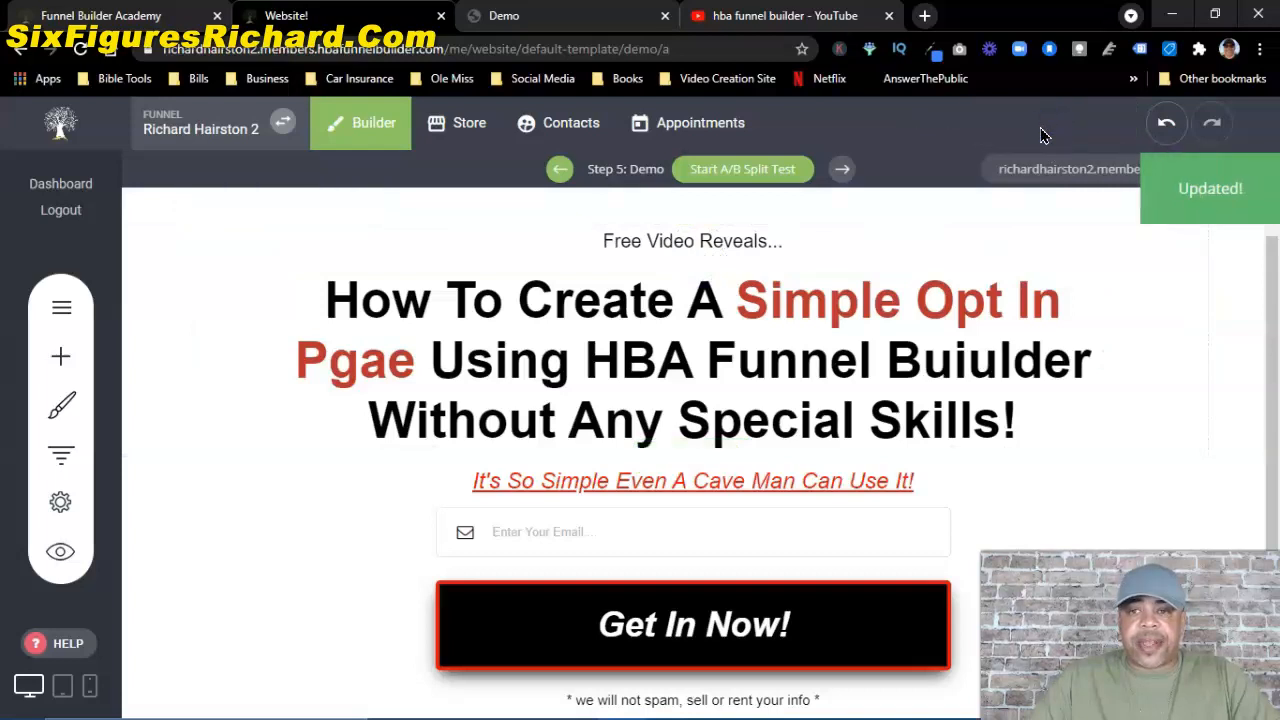
Step: Reload the Demo preview page to check the new text above the headline, and return to the builder
{"action": "left_click", "coordinate": [507, 20]}
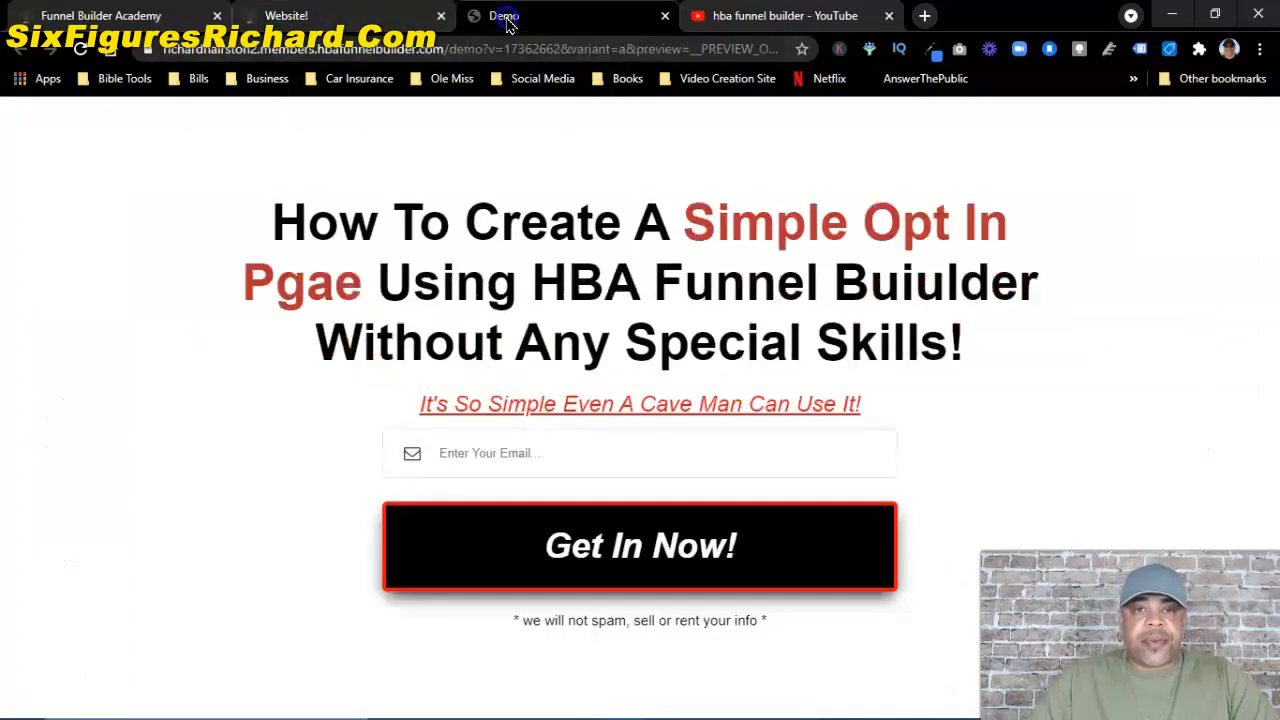
{"action": "left_click", "coordinate": [81, 50]}
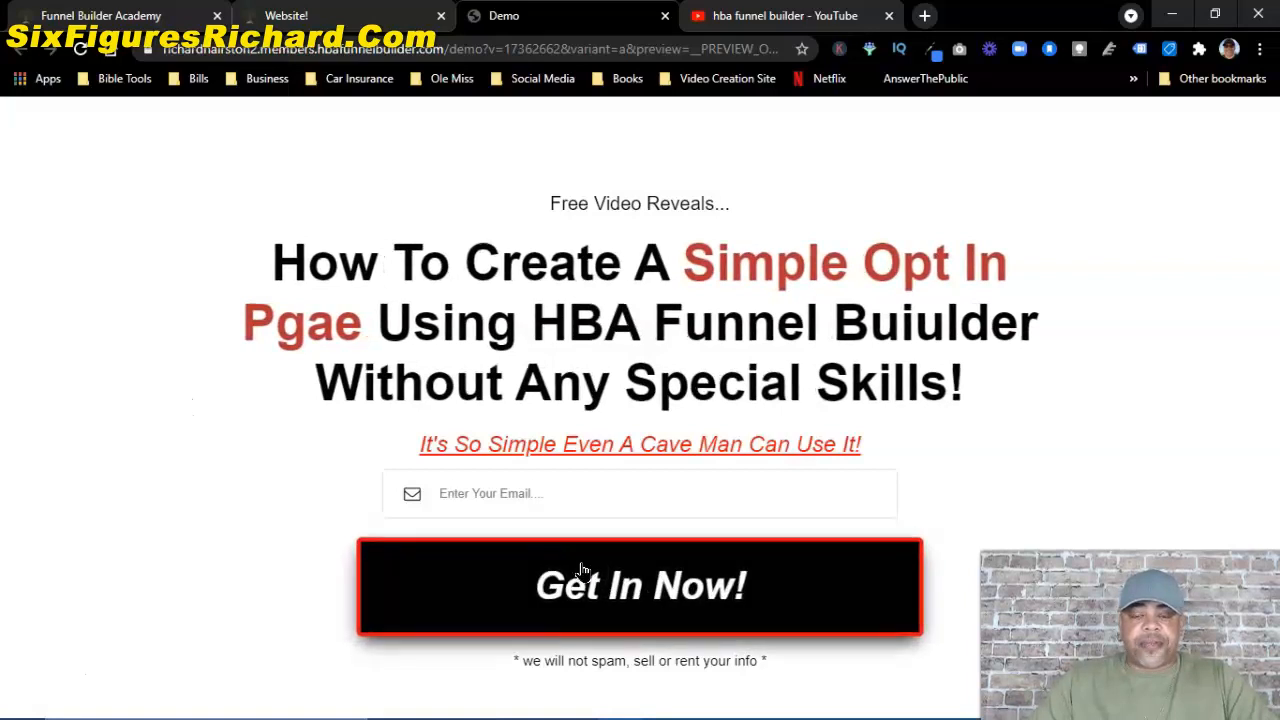
{"action": "left_click", "coordinate": [370, 15]}
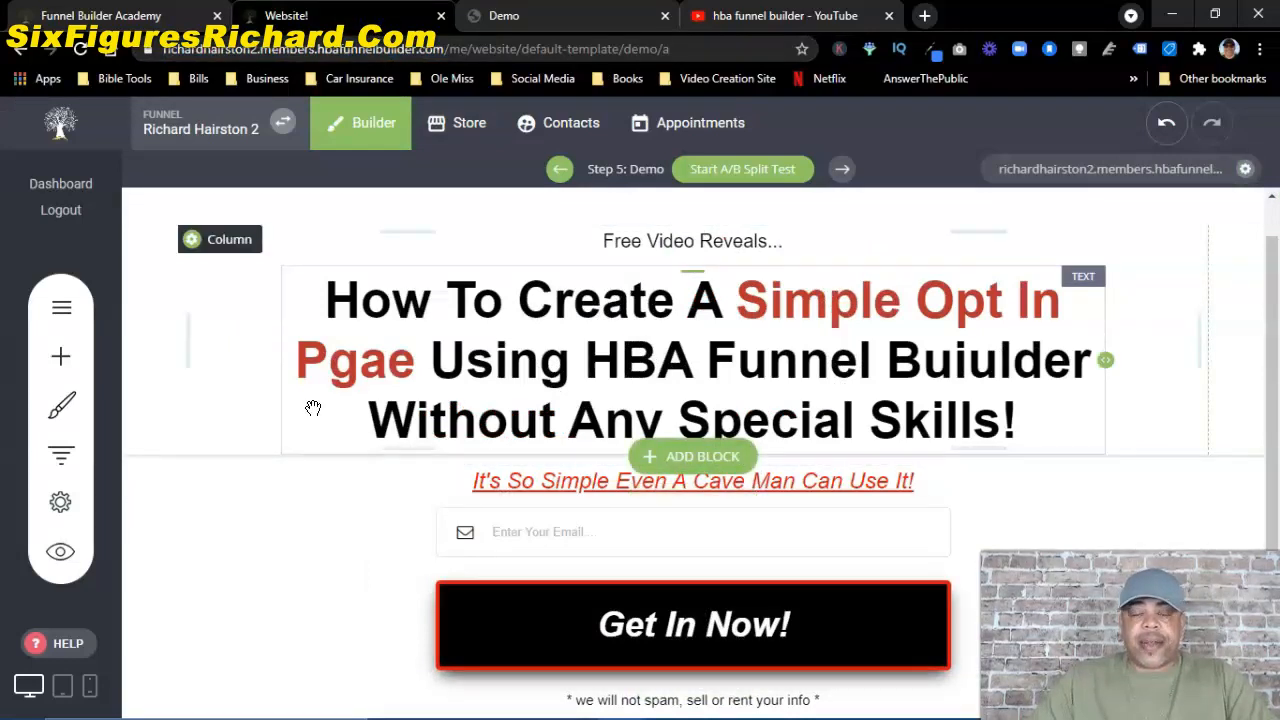
{"action": "scroll", "coordinate": [480, 340], "scroll_direction": "down", "scroll_amount": 1}
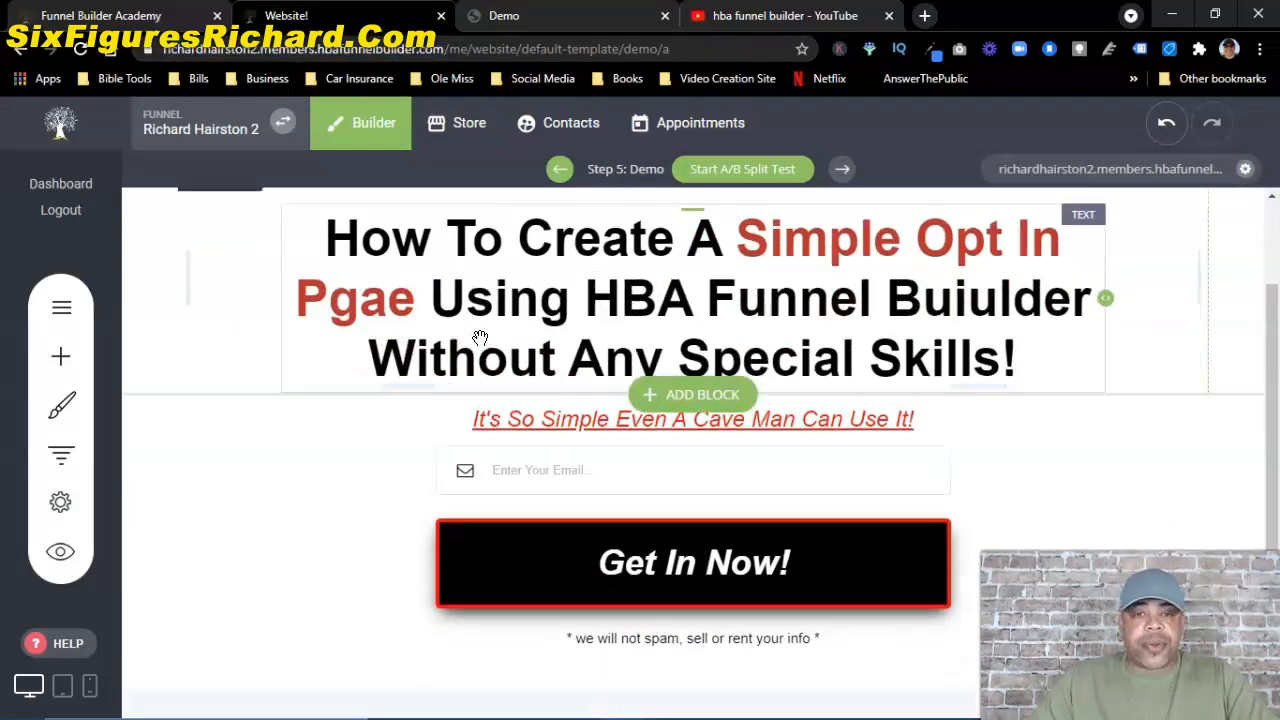
{"action": "scroll", "coordinate": [460, 420], "scroll_direction": "up", "scroll_amount": 2}
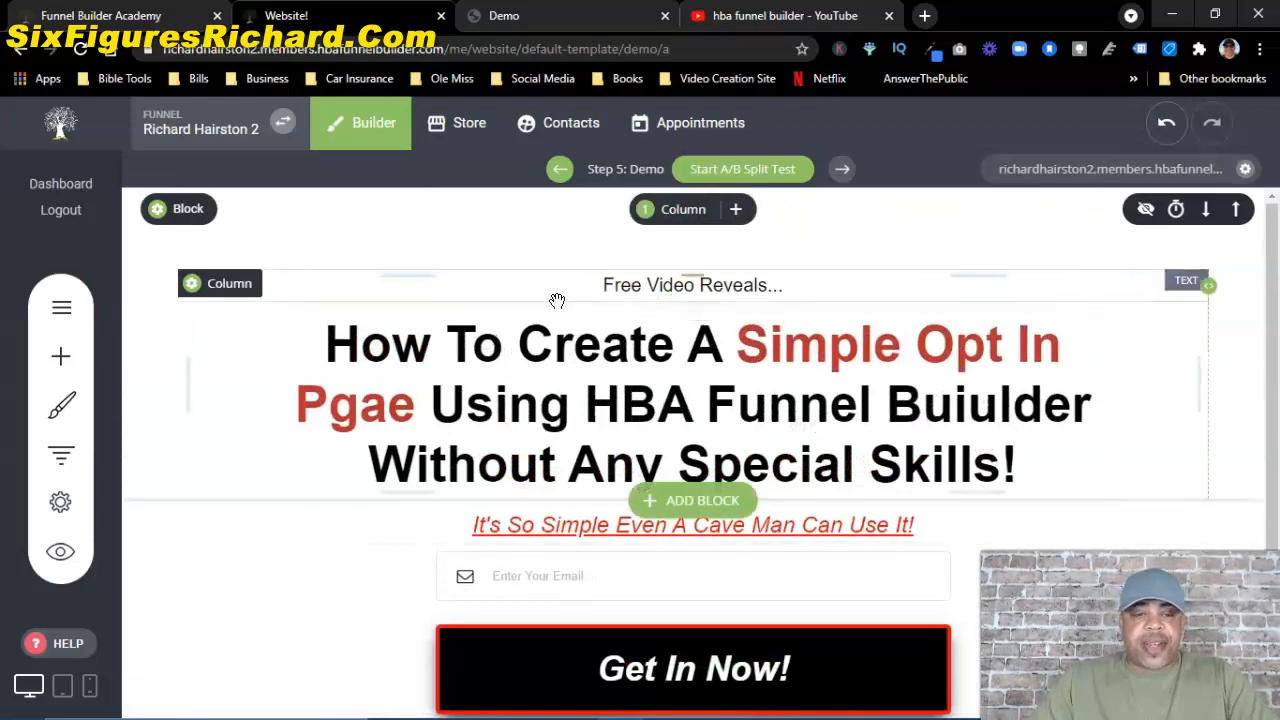
Step: Add a new page step named "Demo 1" to the funnel, using the Bridge Page Template from HBA Templates
{"action": "left_click", "coordinate": [60, 455]}
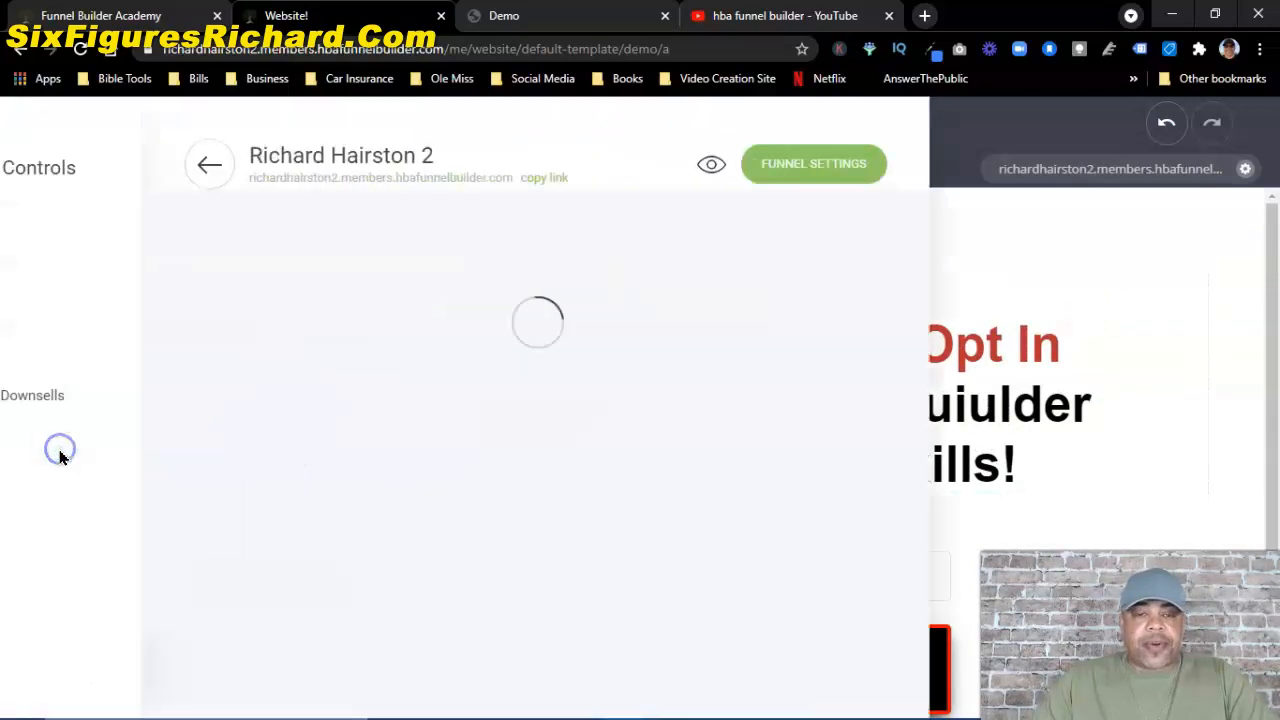
{"action": "scroll", "coordinate": [477, 440], "scroll_direction": "down", "scroll_amount": 2}
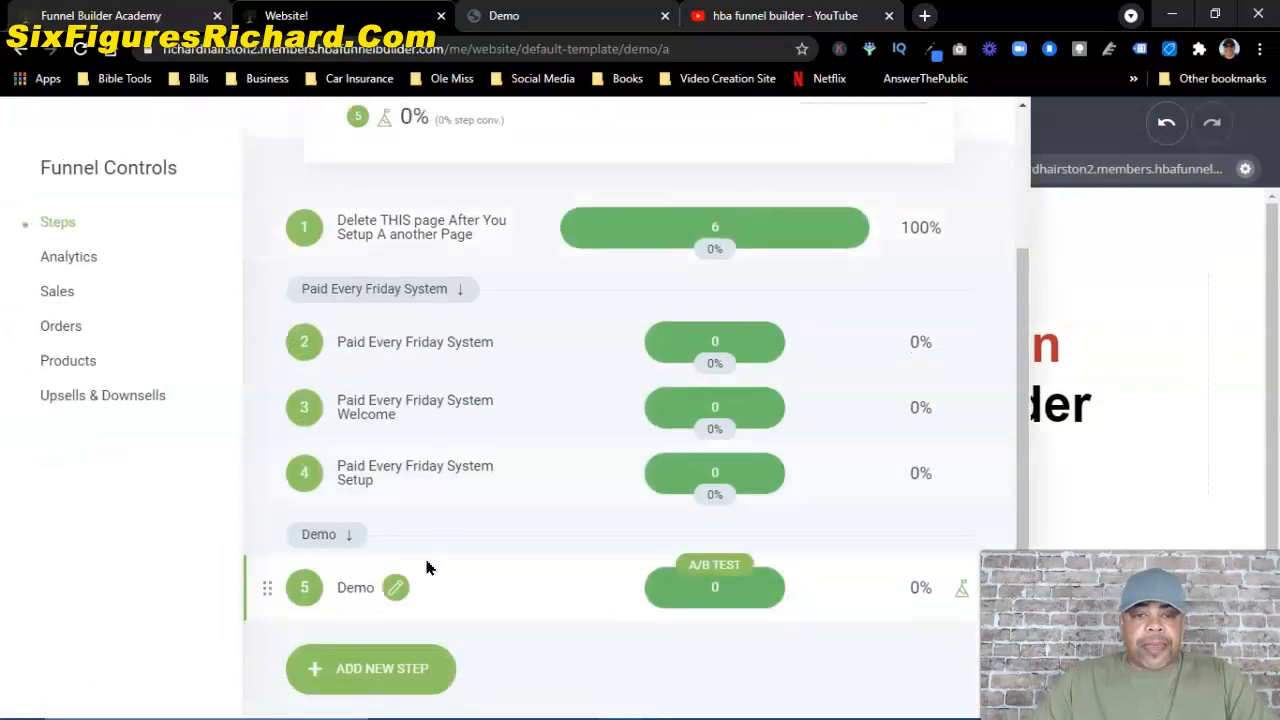
{"action": "left_click", "coordinate": [379, 673]}
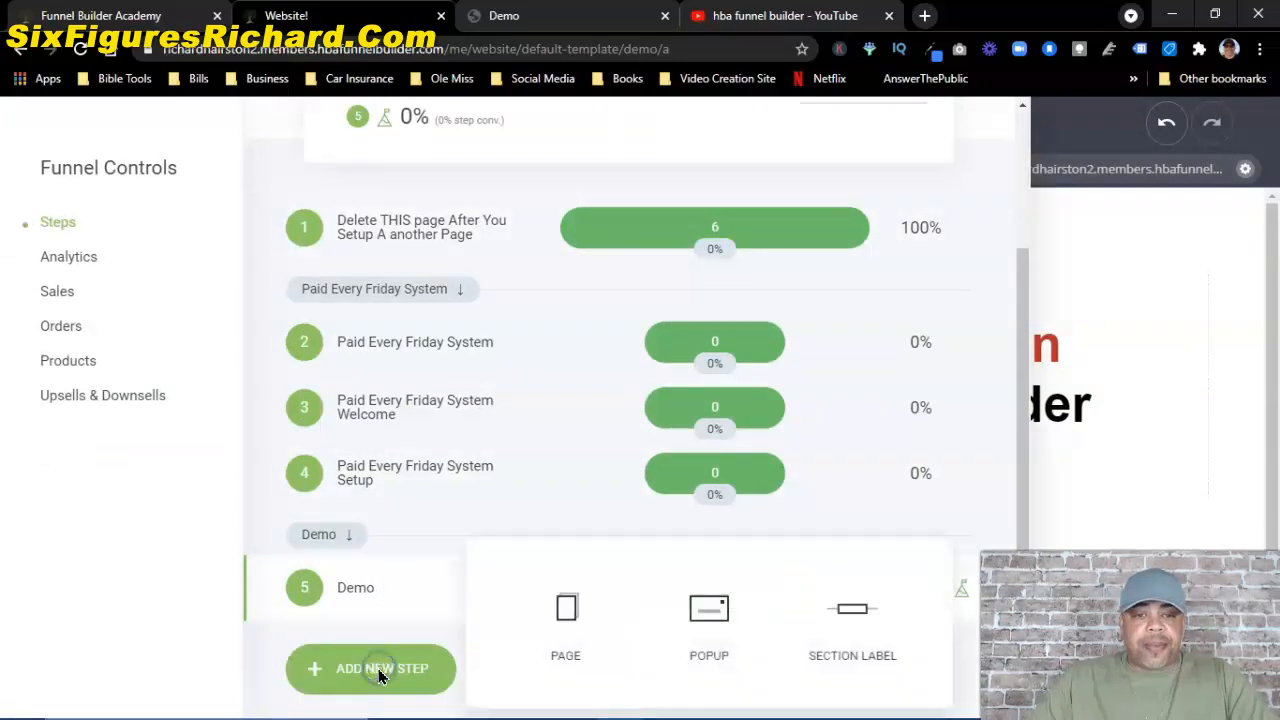
{"action": "left_click", "coordinate": [566, 610]}
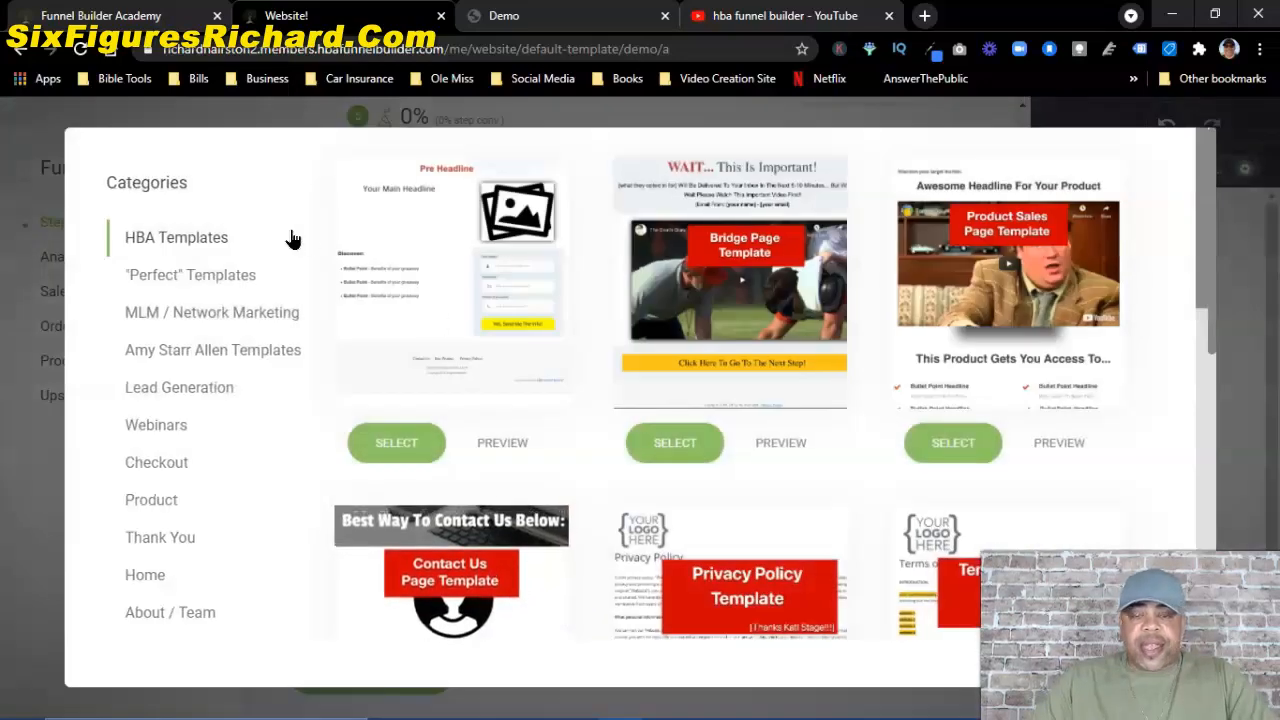
{"action": "scroll", "coordinate": [226, 260], "scroll_direction": "down", "scroll_amount": 2}
{"action": "scroll", "coordinate": [223, 257], "scroll_direction": "up", "scroll_amount": 2}
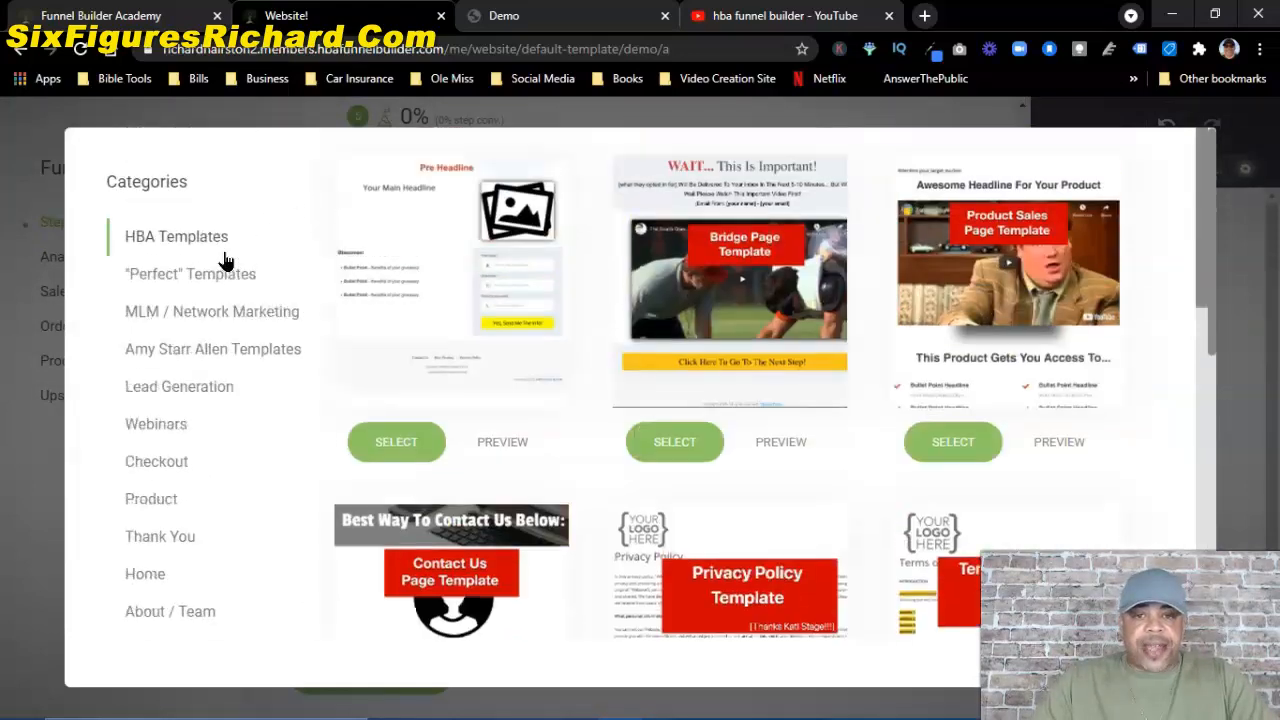
{"action": "left_click", "coordinate": [749, 309]}
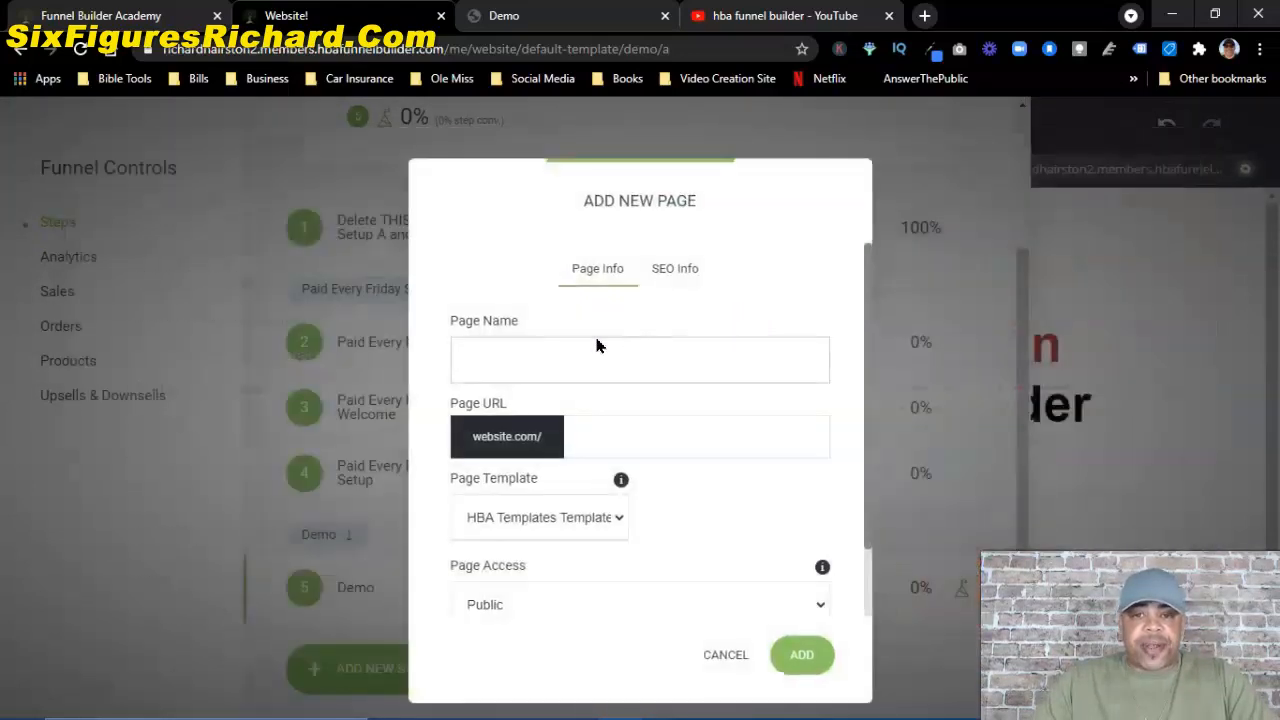
{"action": "type", "text": "Demo 1"}
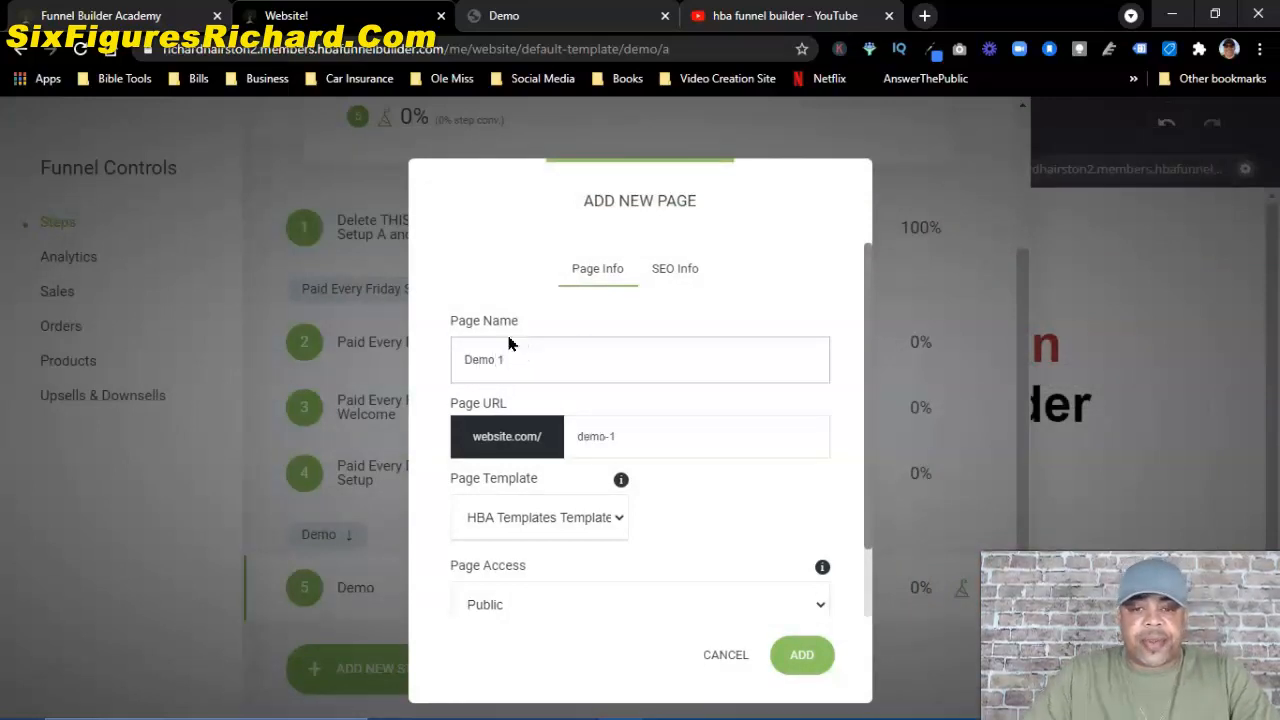
{"action": "left_click", "coordinate": [803, 650]}
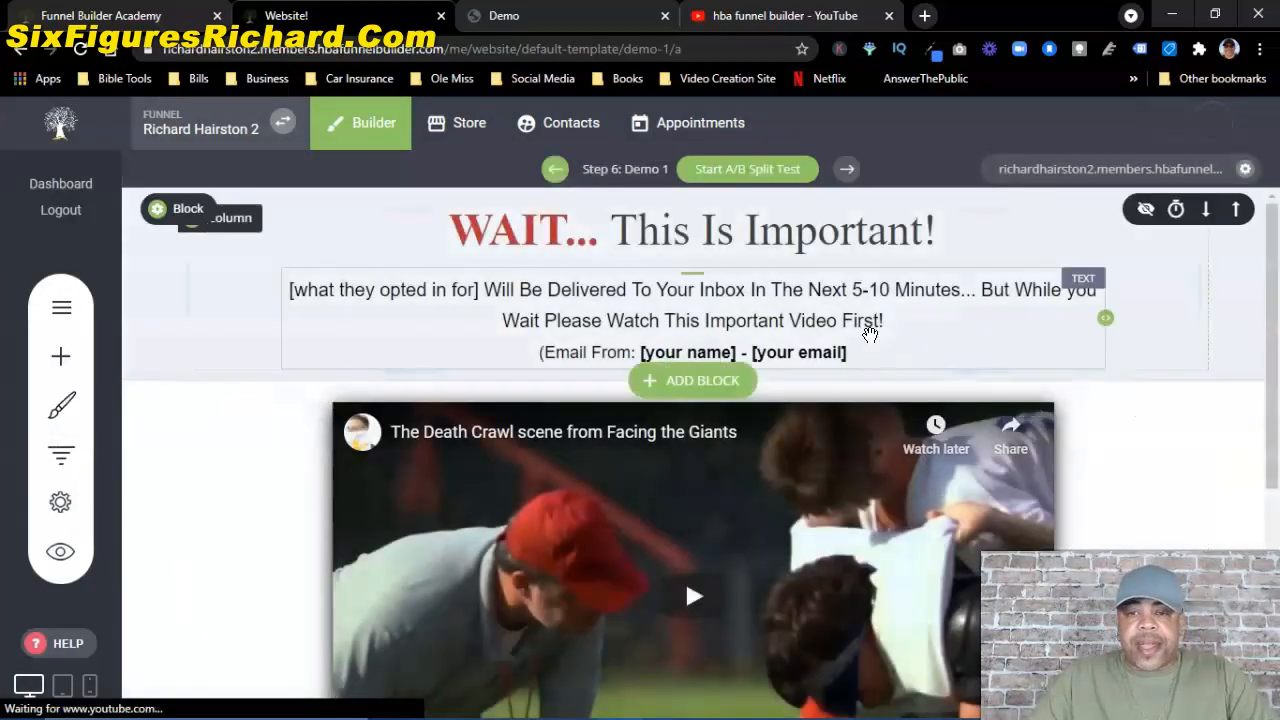
Step: Replace the "[your name] - [your email]" placeholders in the "Email From" line with the sender's full name
{"action": "left_click", "coordinate": [872, 352]}
{"action": "left_click", "coordinate": [866, 350]}
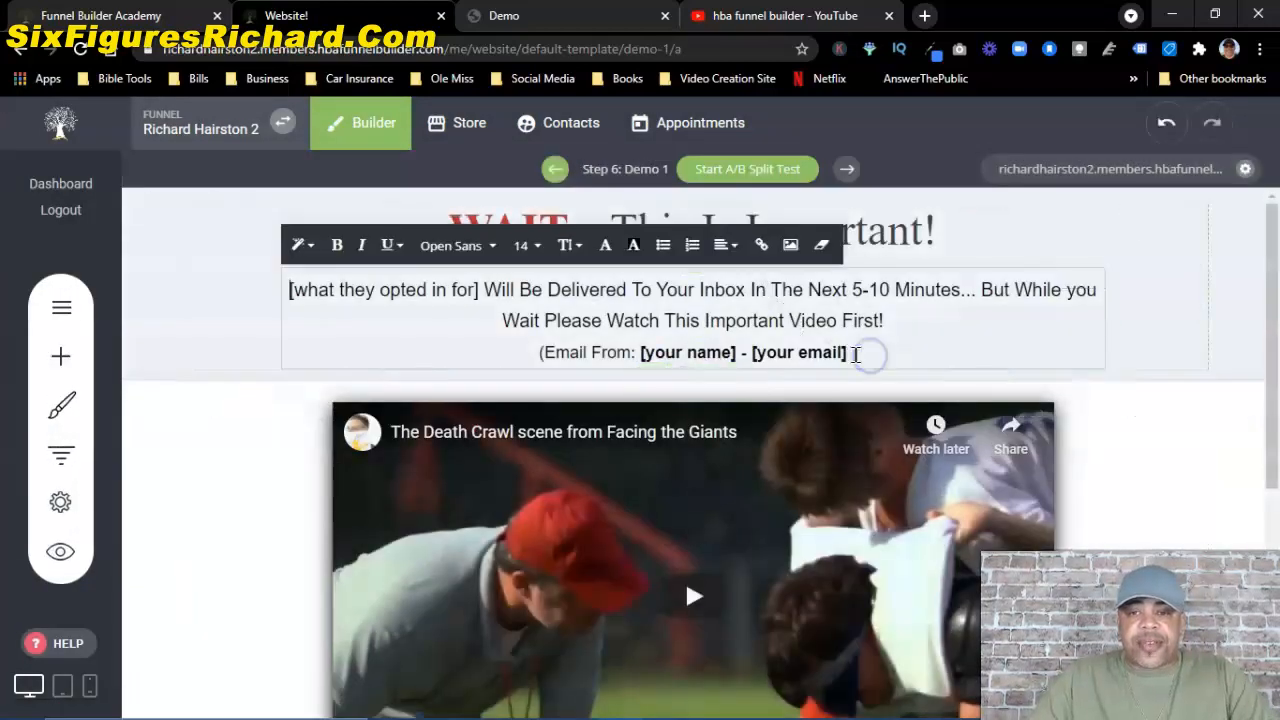
{"action": "left_click_drag", "start_coordinate": [851, 351], "coordinate": [678, 352]}
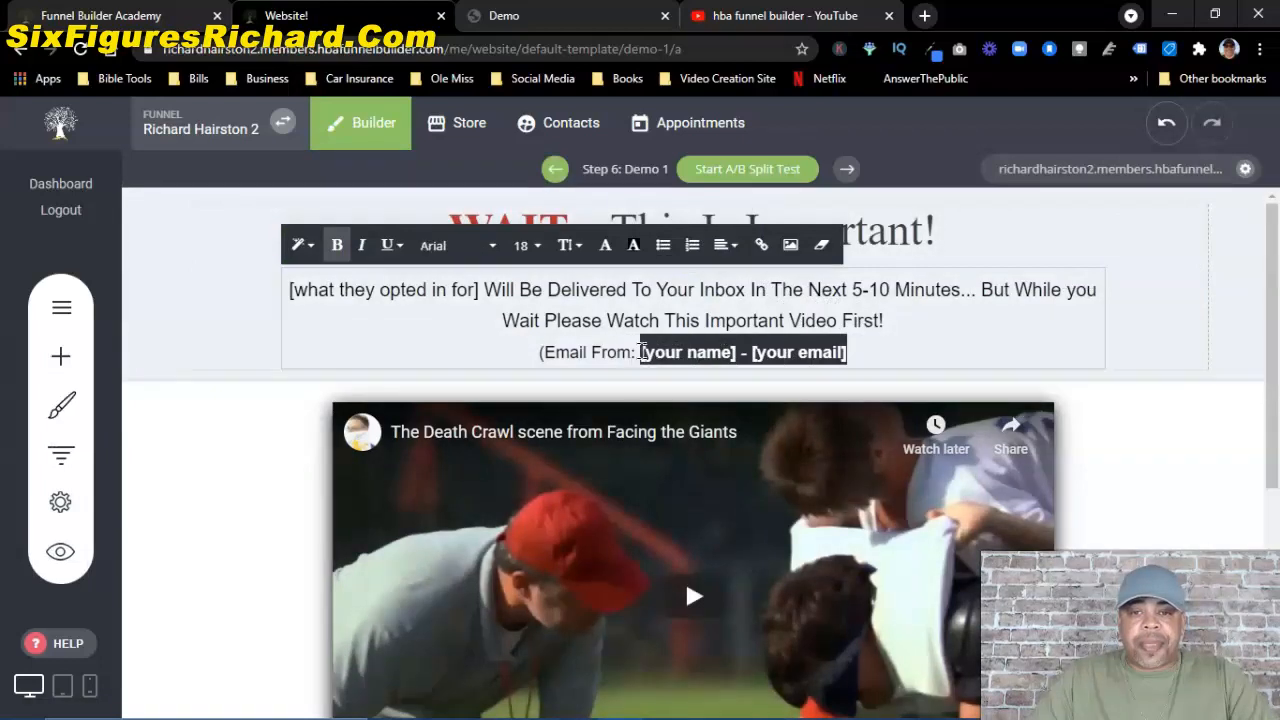
{"action": "type", "text": "Ri"}
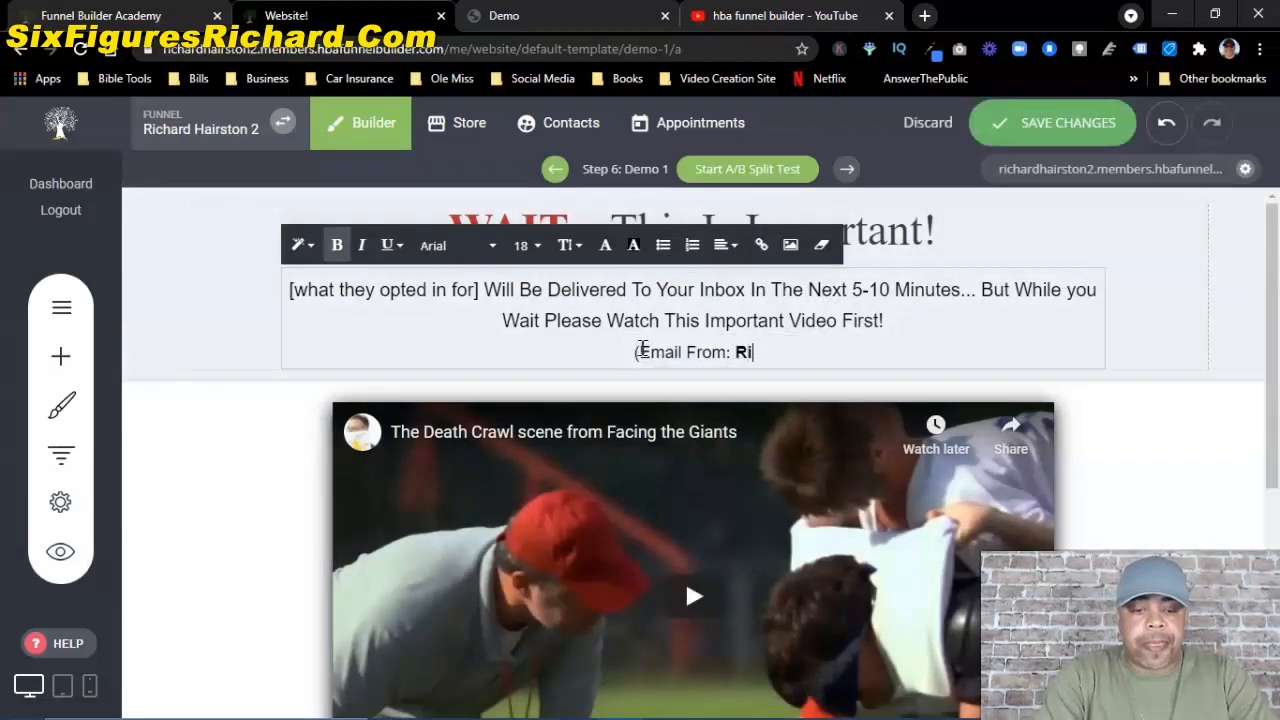
{"action": "type", "text": "chard Hairston"}
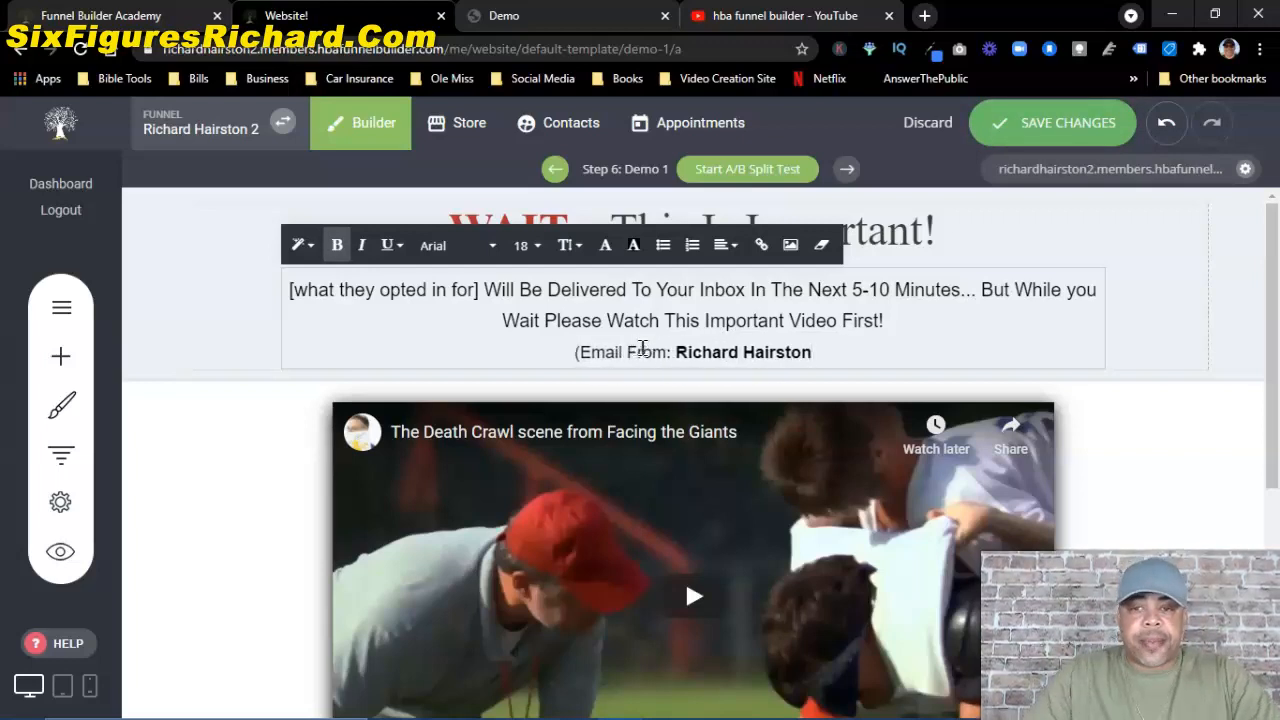
{"action": "left_click", "coordinate": [980, 251]}
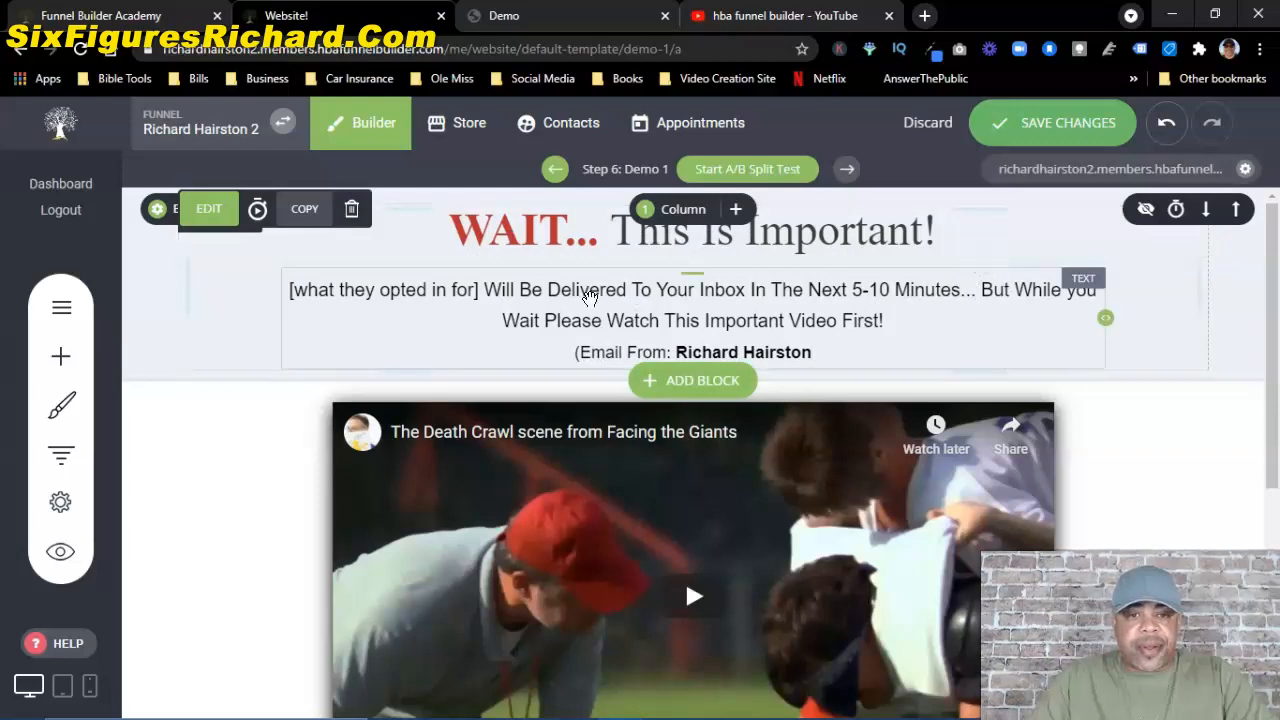
Step: Replace the "[what they opted in for]" placeholder with "Your Free Video" and remove the opening parenthesis before "Email From"
{"action": "left_click", "coordinate": [481, 290]}
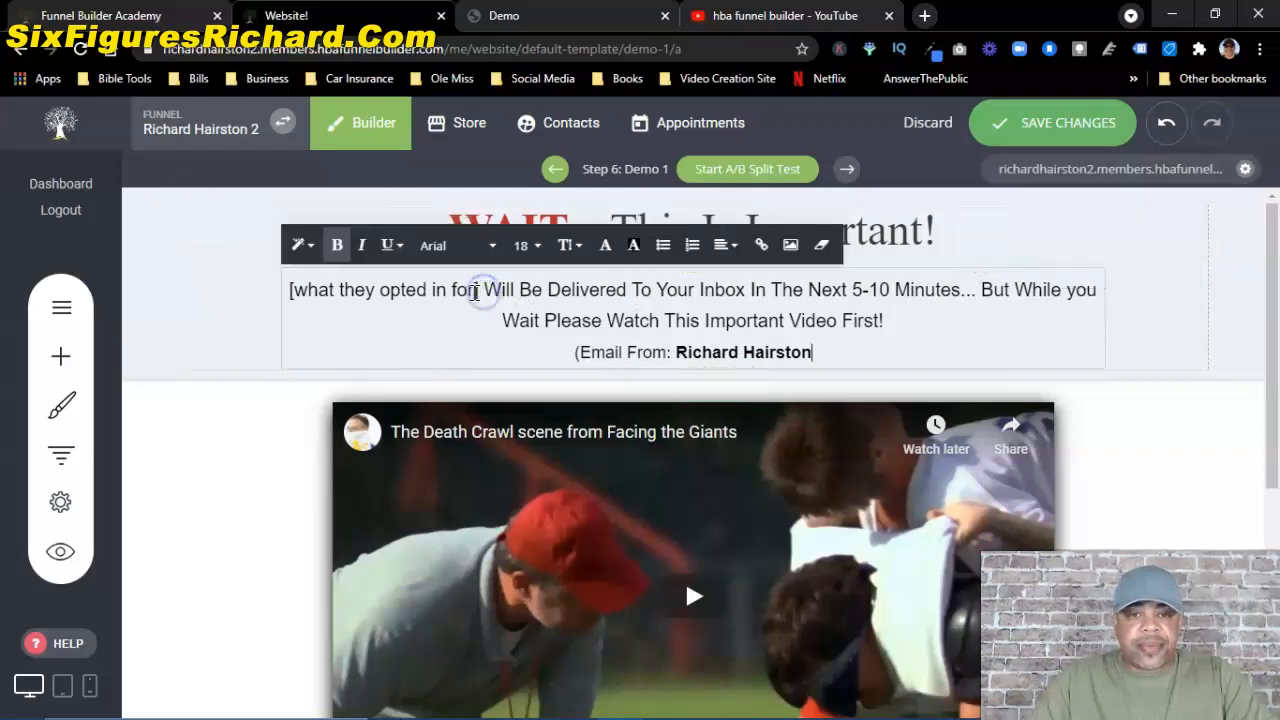
{"action": "left_click_drag", "start_coordinate": [481, 290], "coordinate": [291, 290]}
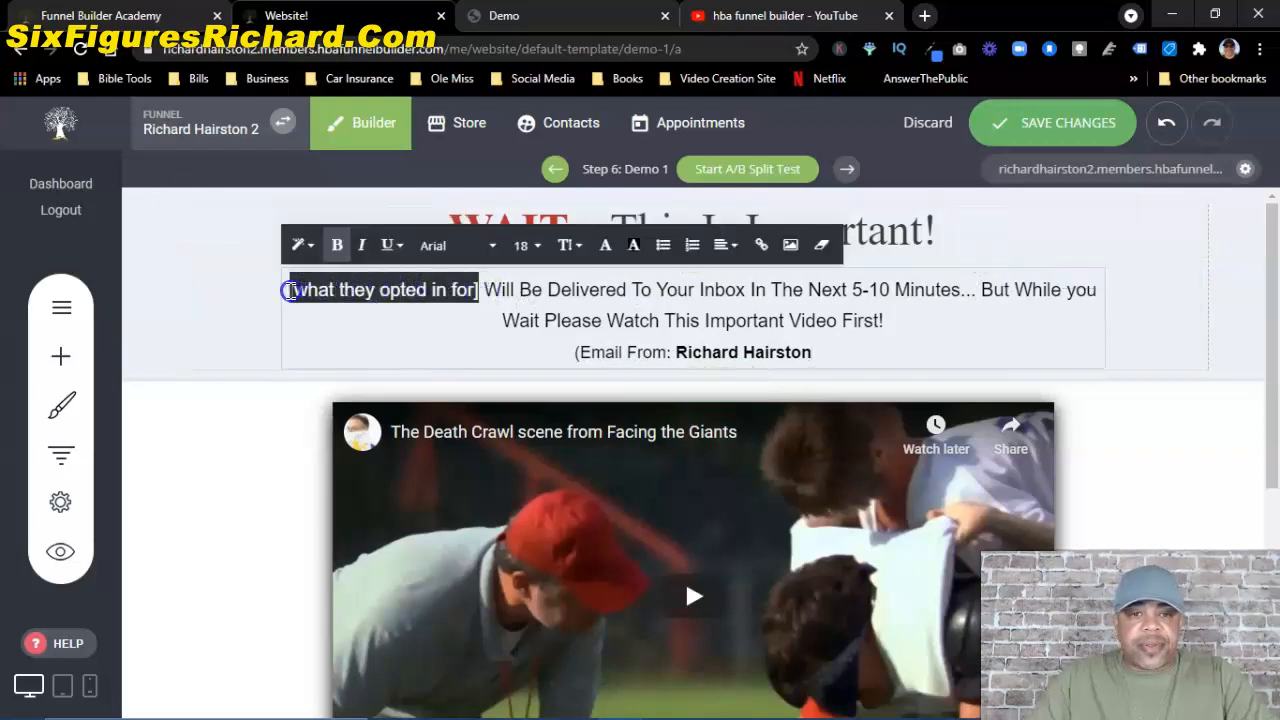
{"action": "type", "text": "our Fre"}
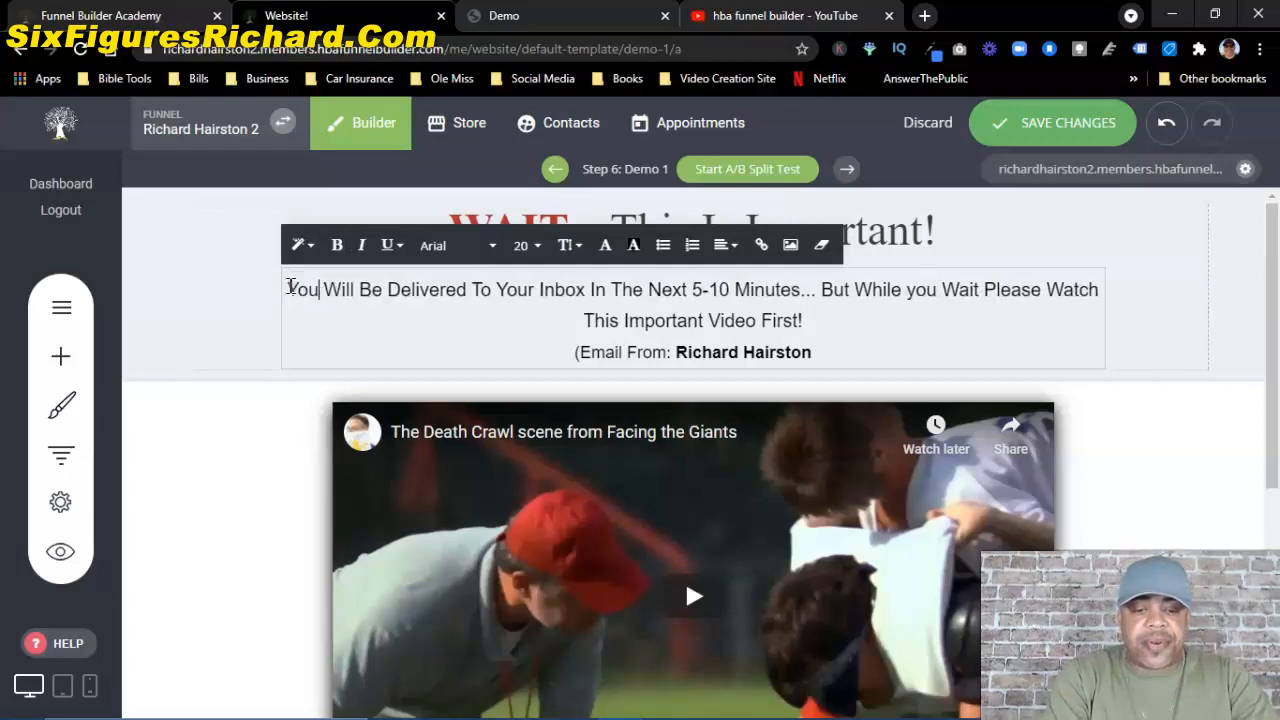
{"action": "type", "text": "e Video"}
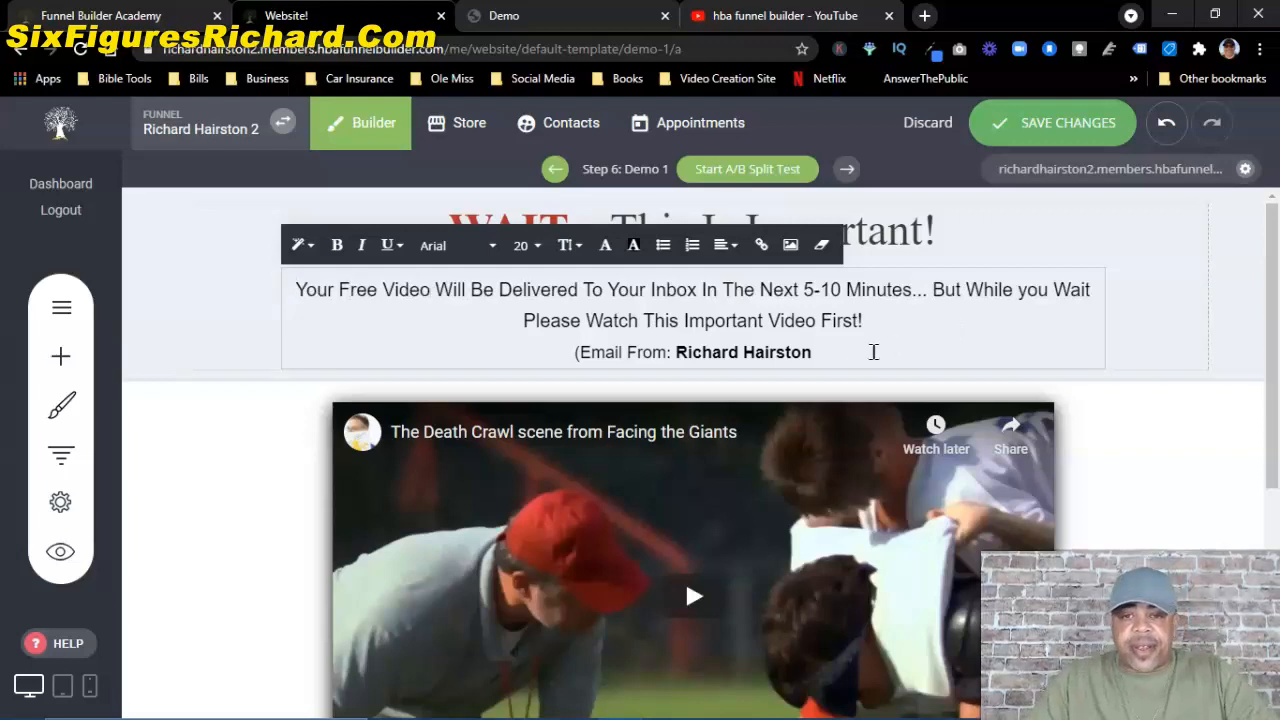
{"action": "left_click", "coordinate": [577, 352]}
{"action": "type", "text": "("}
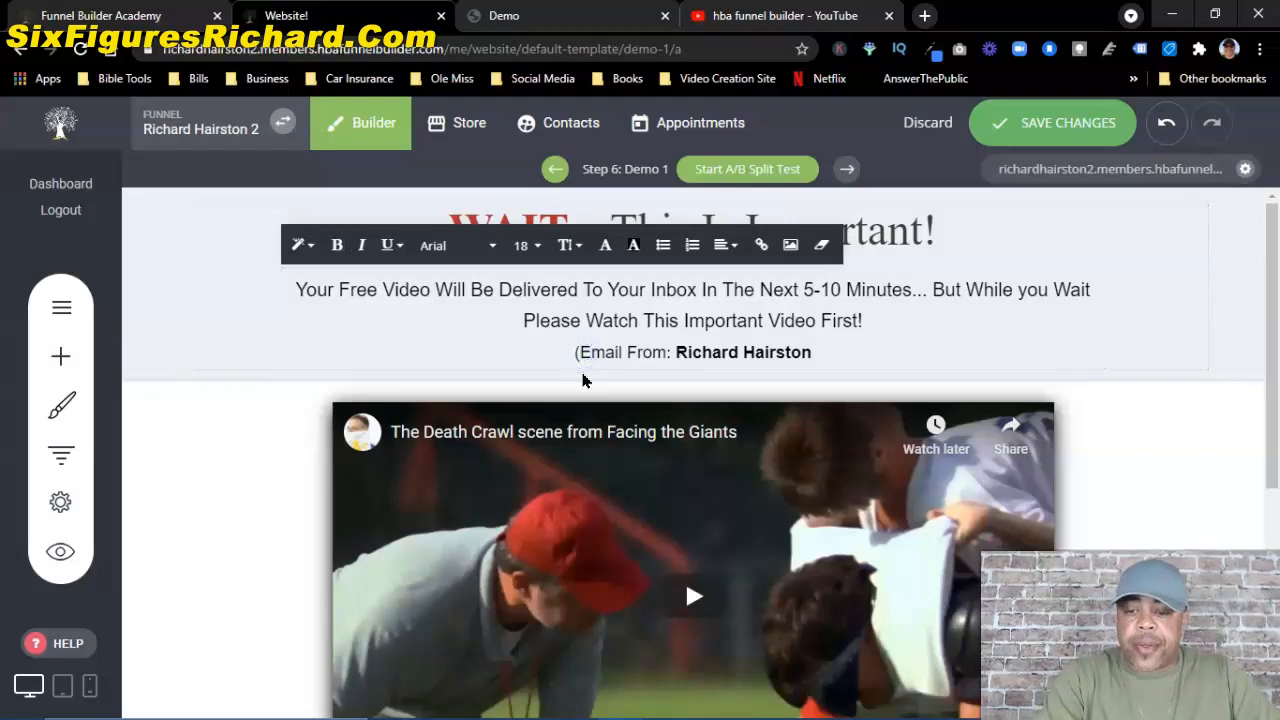
{"action": "key", "text": "BackSpace"}
Step: Change the color of the "Click Here To Go To The Next Step!" button below the video to black
{"action": "scroll", "coordinate": [583, 452], "scroll_direction": "down", "scroll_amount": 1}
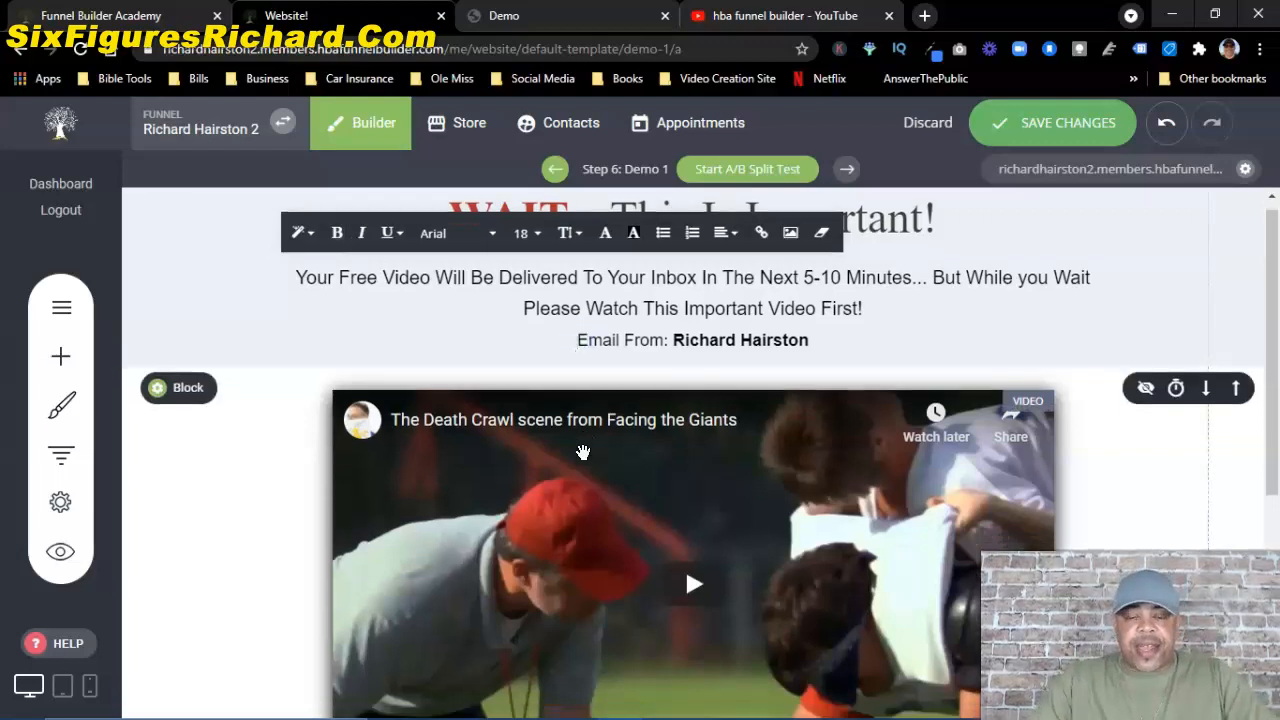
{"action": "scroll", "coordinate": [583, 452], "scroll_direction": "down", "scroll_amount": 4}
{"action": "left_click", "coordinate": [457, 482]}
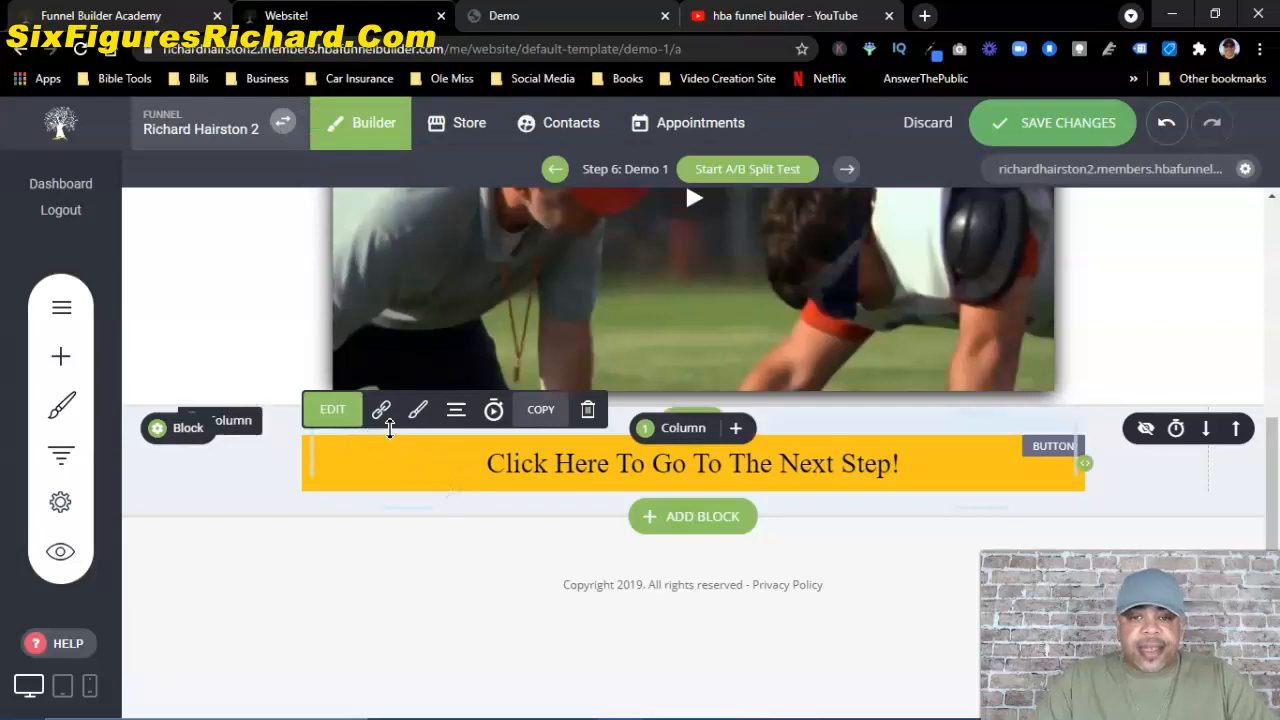
{"action": "left_click", "coordinate": [418, 411]}
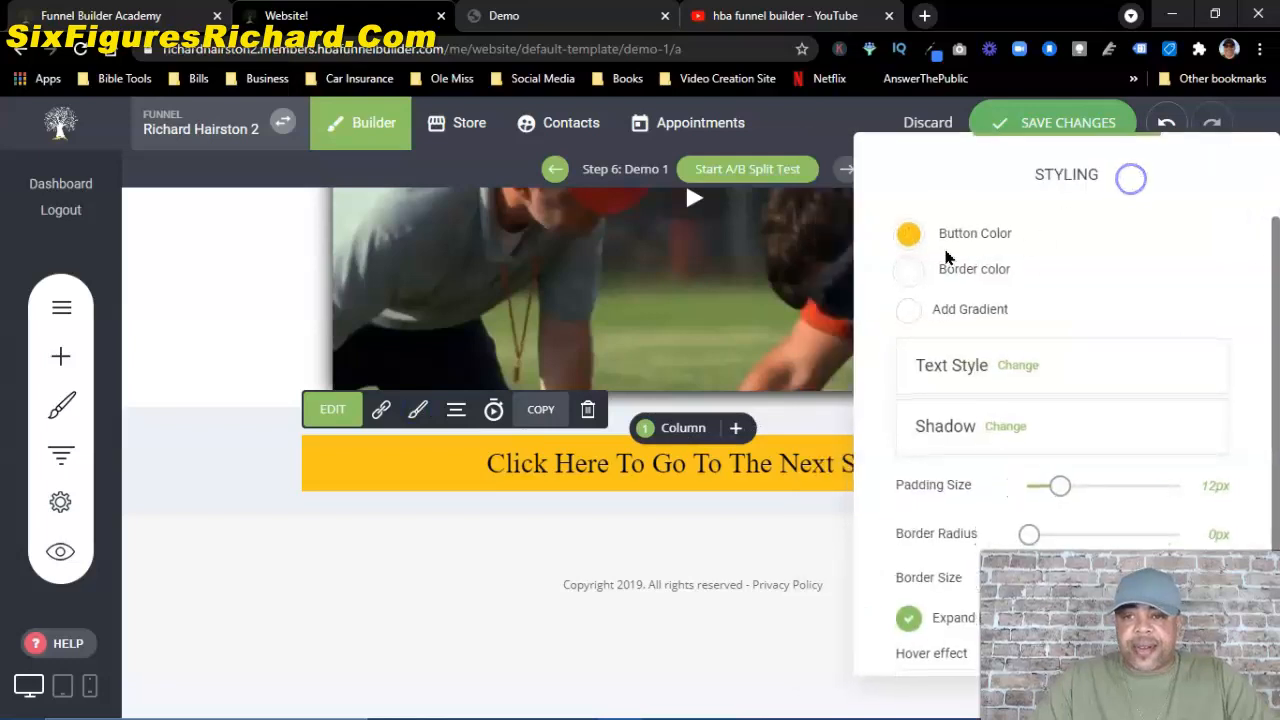
{"action": "left_click", "coordinate": [909, 235]}
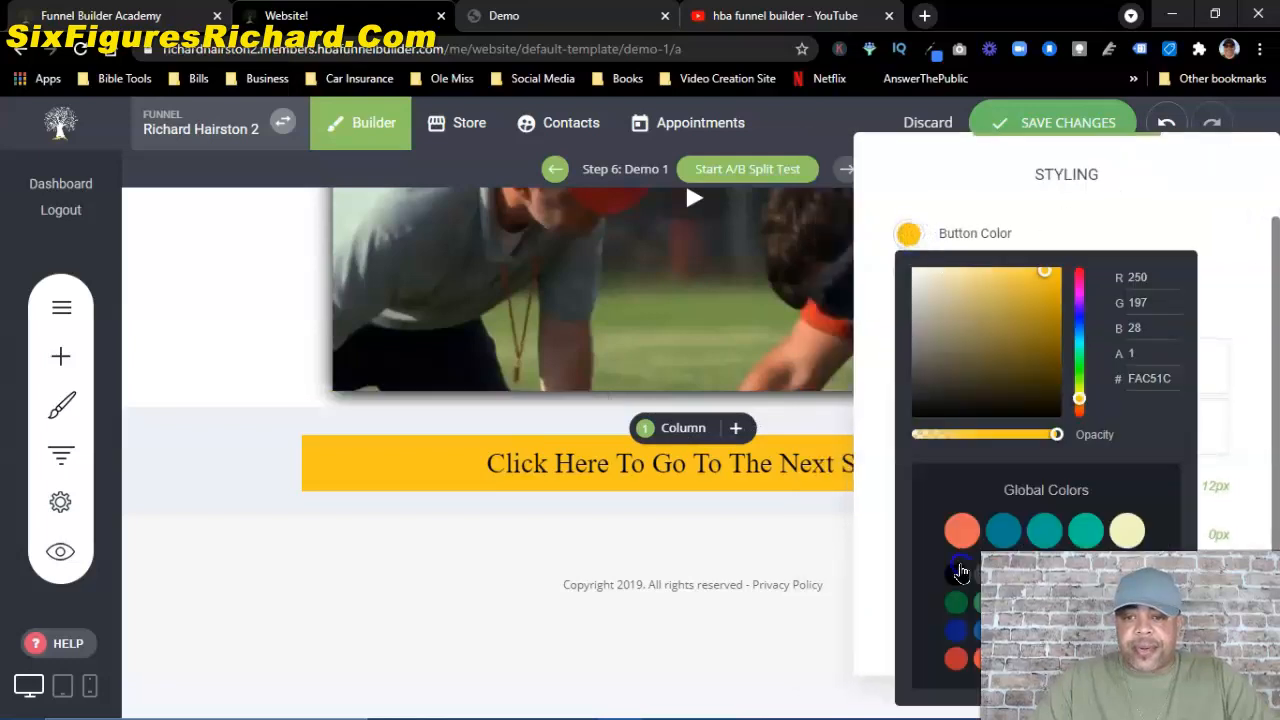
{"action": "left_click", "coordinate": [958, 571]}
{"action": "left_click", "coordinate": [1093, 228]}
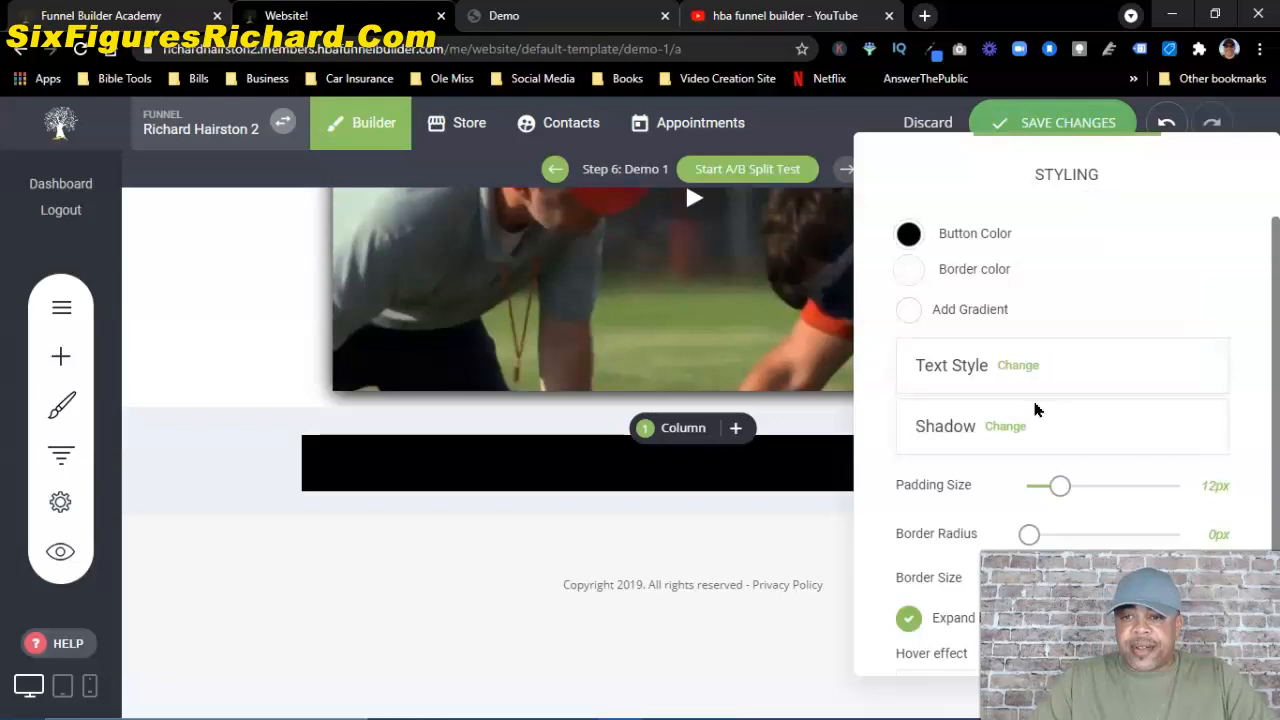
Step: Style the button text in Arial, bold and italic, with white (FFFFFF) as the text color
{"action": "left_click", "coordinate": [1020, 366]}
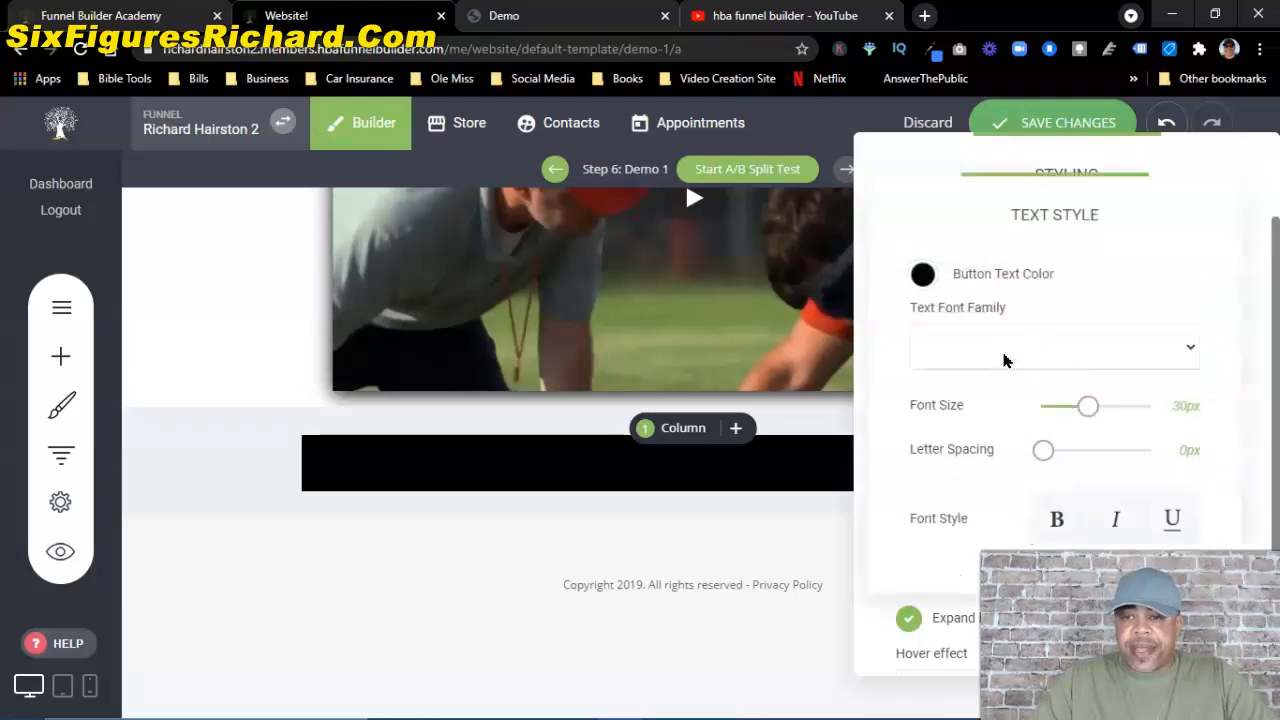
{"action": "left_click", "coordinate": [1043, 350]}
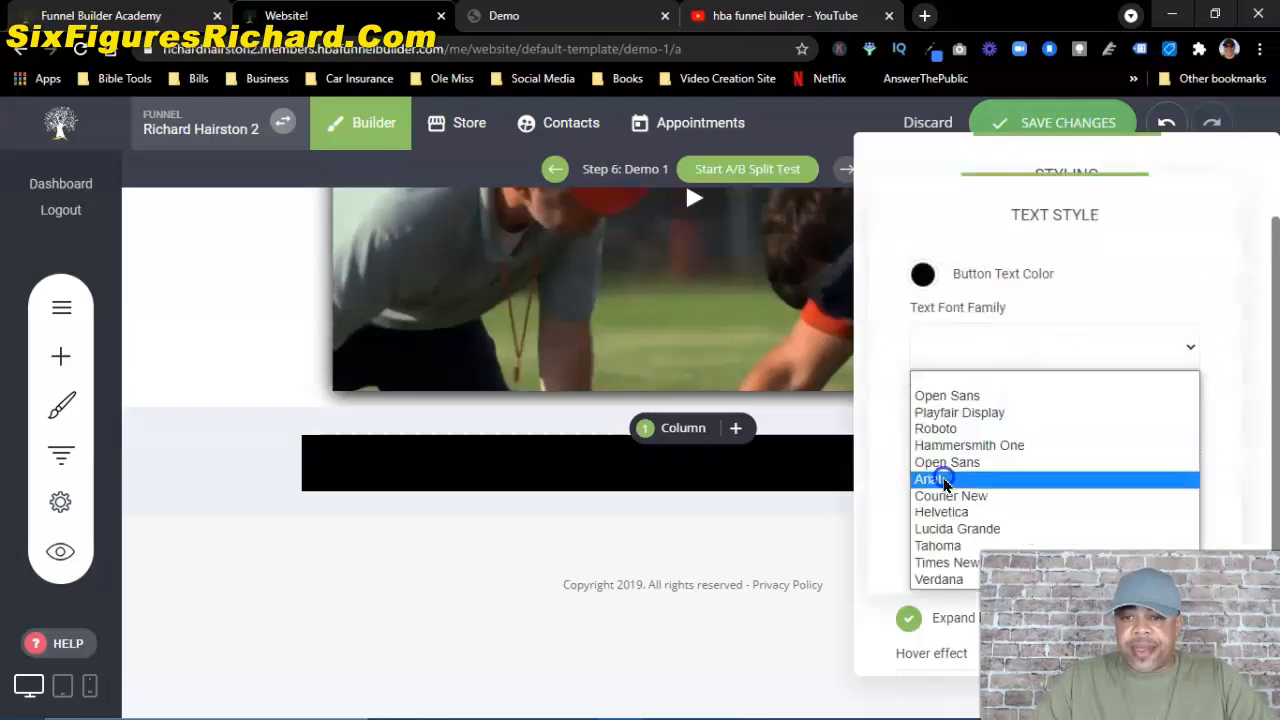
{"action": "left_click", "coordinate": [944, 477]}
{"action": "left_click", "coordinate": [1060, 512]}
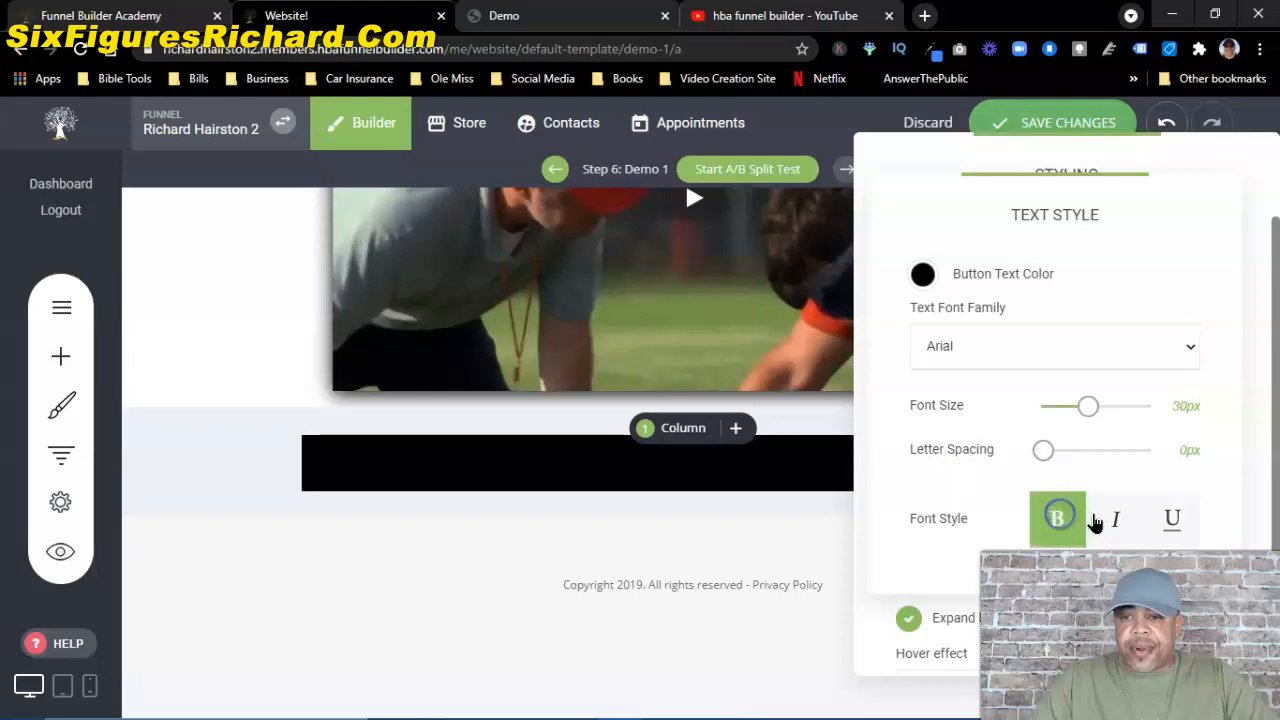
{"action": "left_click", "coordinate": [1119, 517]}
{"action": "left_click", "coordinate": [922, 276]}
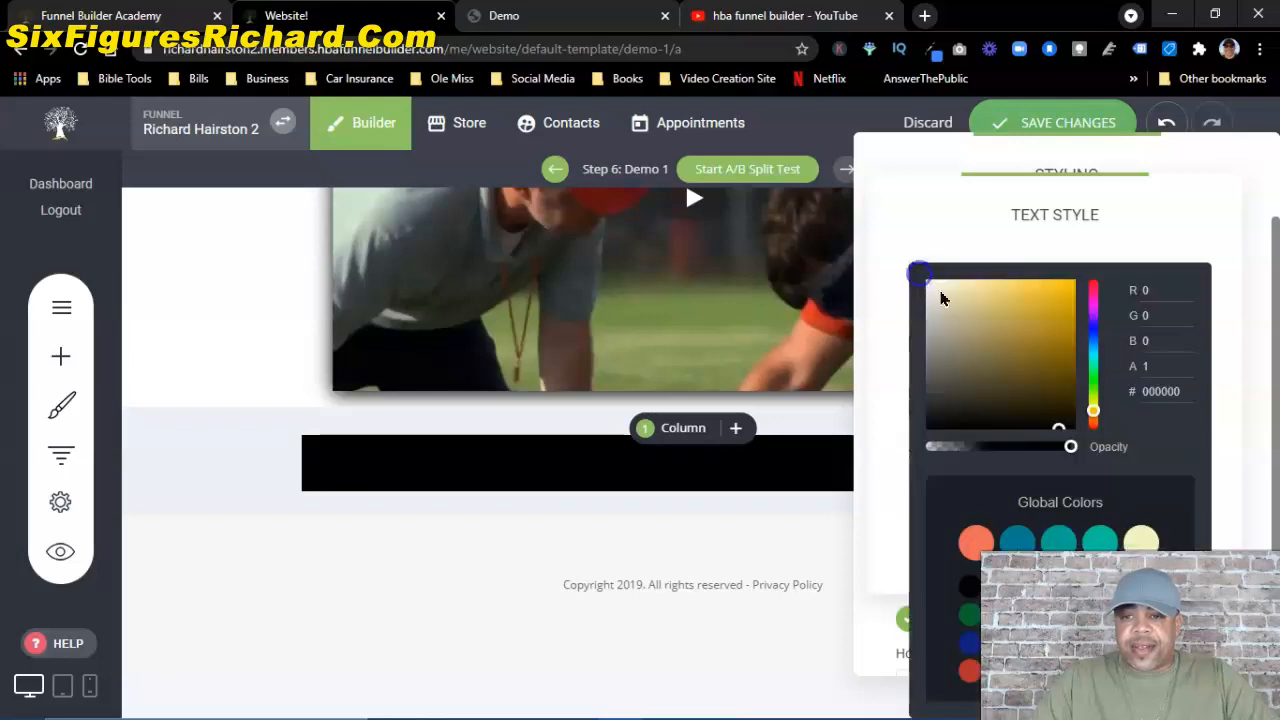
{"action": "left_click", "coordinate": [927, 281]}
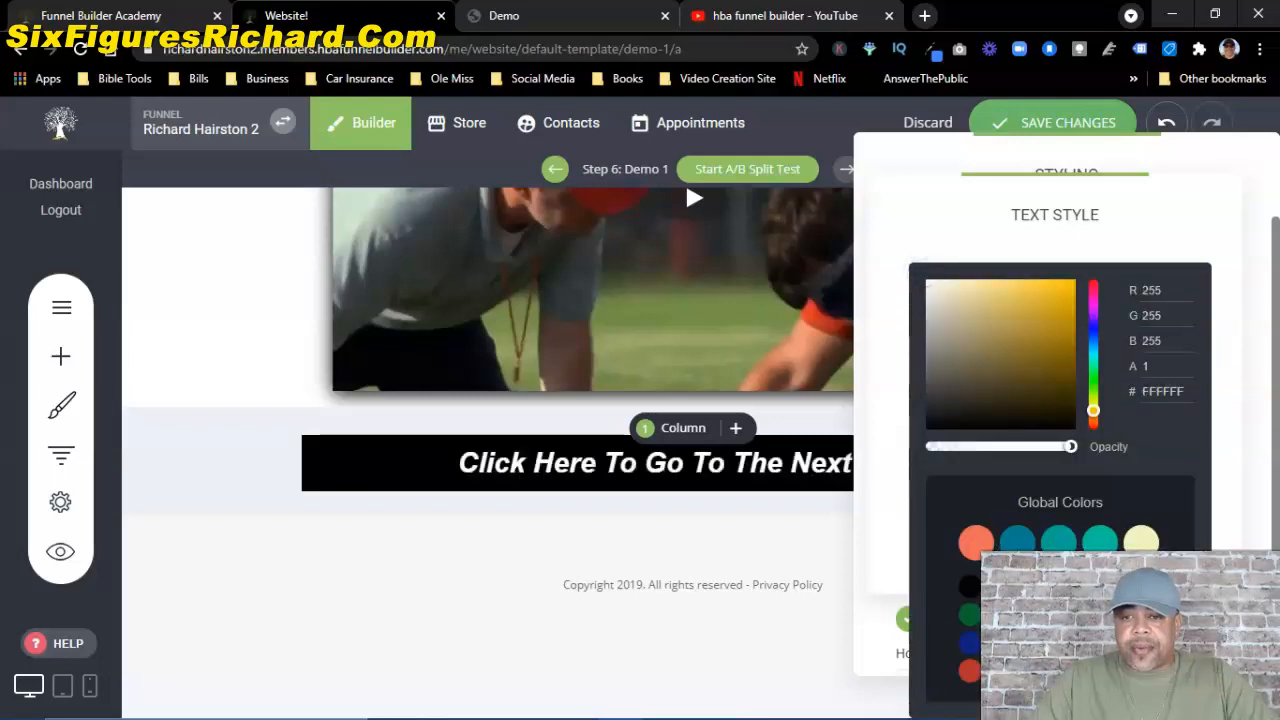
{"action": "left_click", "coordinate": [1131, 233]}
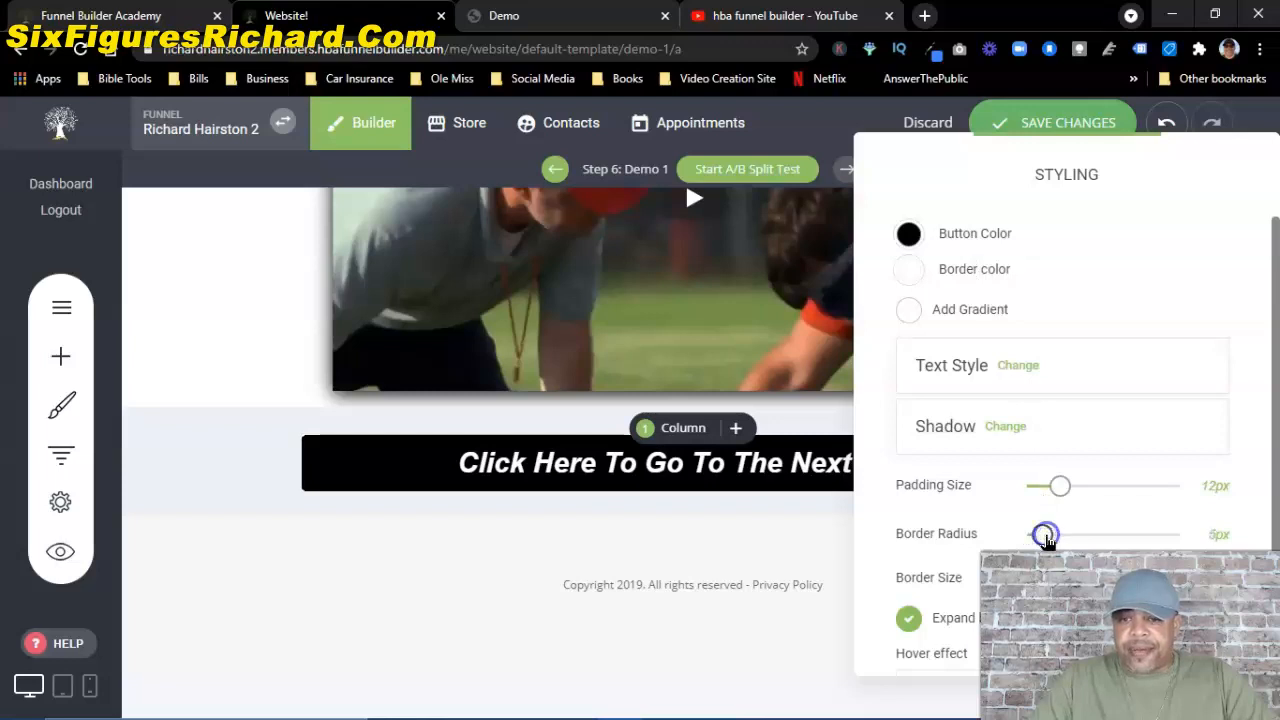
Step: Round the button's corners with a 5px border radius and make the button slightly narrower
{"action": "left_click", "coordinate": [496, 535]}
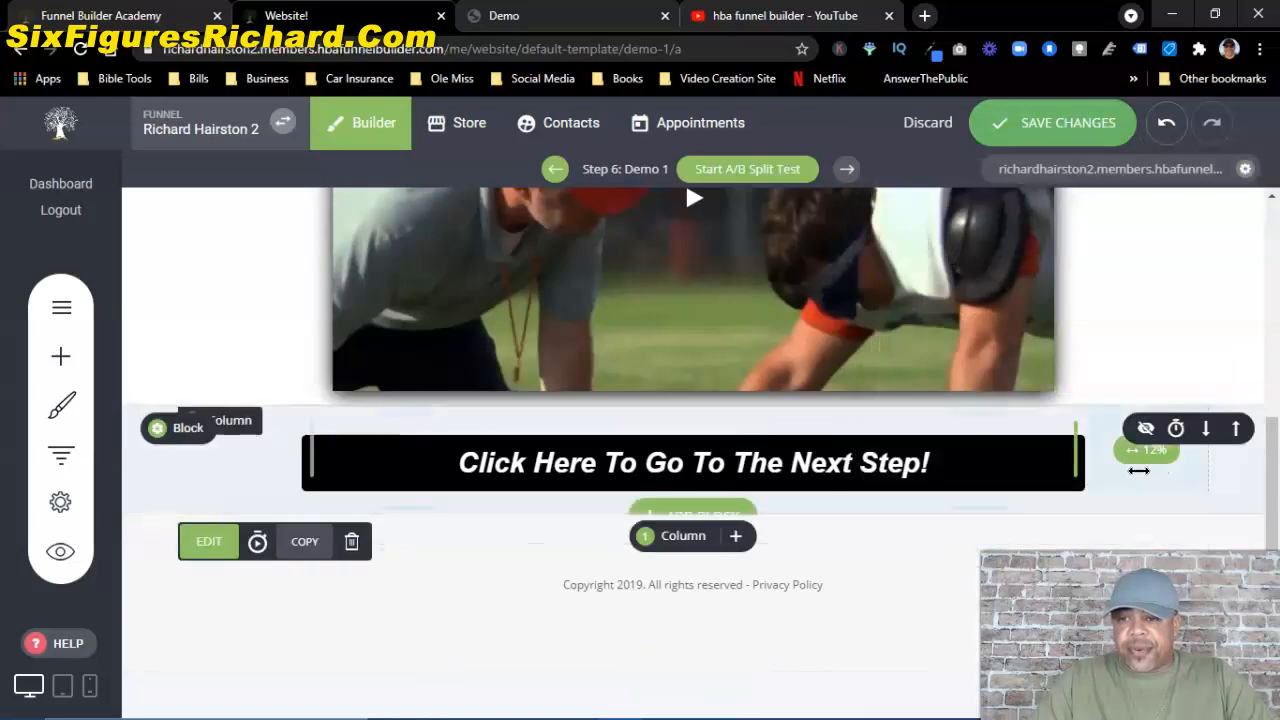
{"action": "left_click_drag", "start_coordinate": [1084, 462], "coordinate": [1064, 462]}
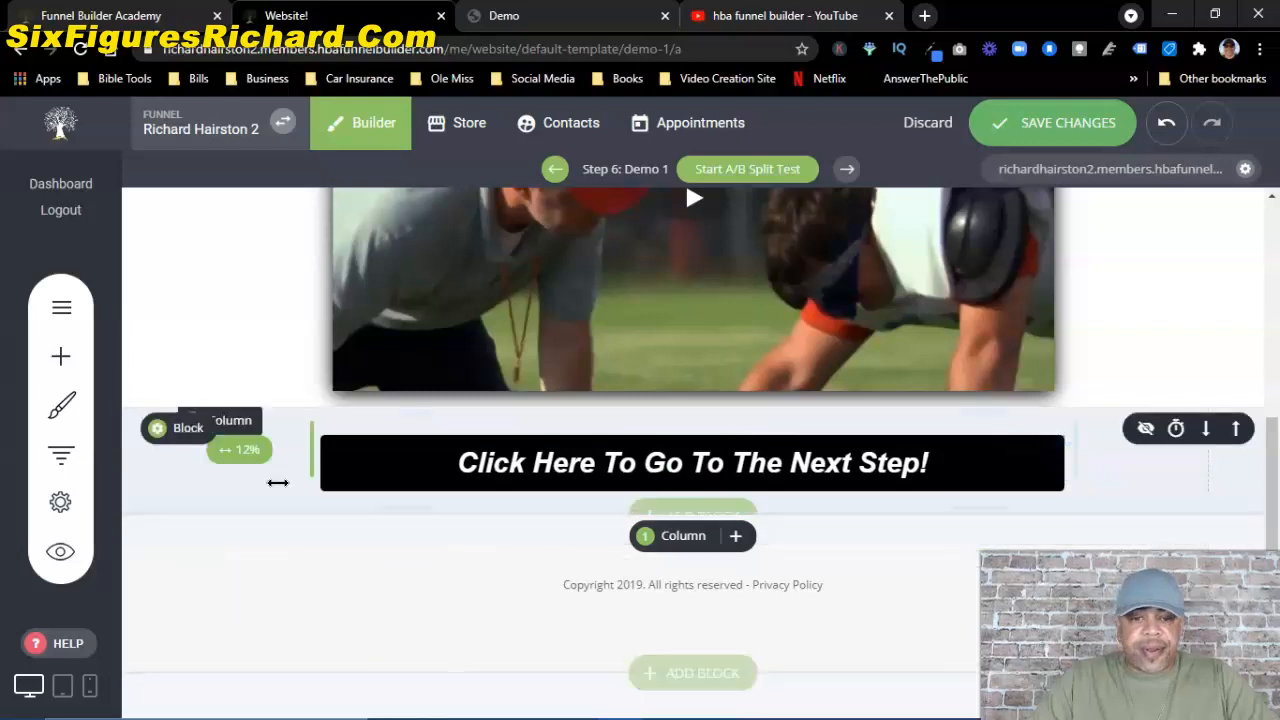
Step: Update the footer's copyright year to 2021 and save the bridge page changes
{"action": "left_click", "coordinate": [640, 586]}
{"action": "left_click", "coordinate": [645, 586]}
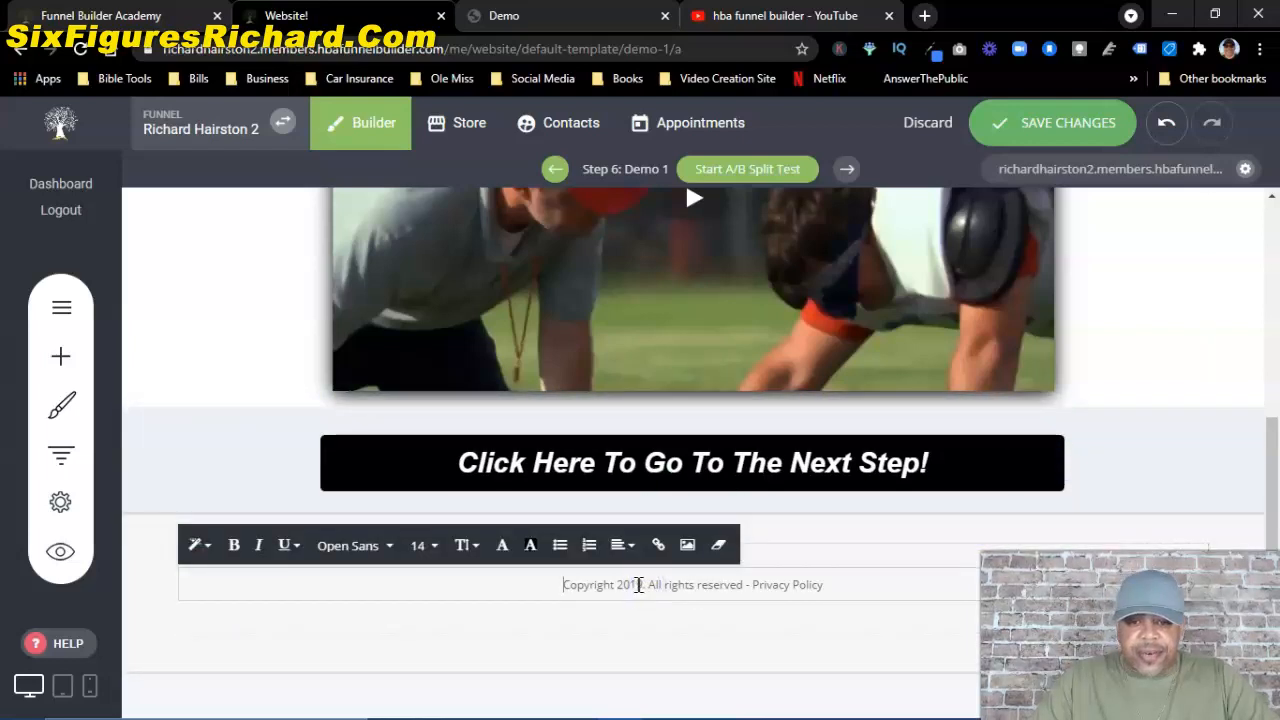
{"action": "key", "text": "BackSpace"}
{"action": "key", "text": "BackSpace"}
{"action": "type", "text": "21"}
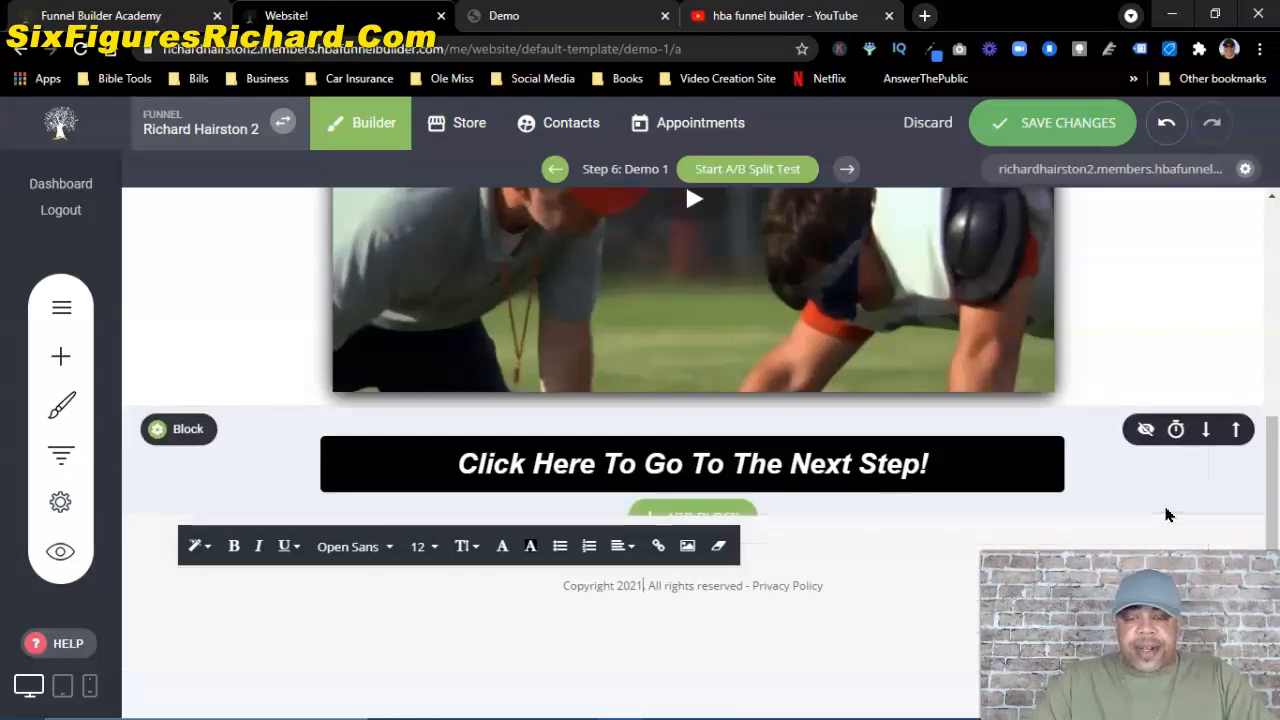
{"action": "scroll", "coordinate": [1165, 510], "scroll_direction": "up", "scroll_amount": 4}
{"action": "scroll", "coordinate": [1165, 510], "scroll_direction": "down", "scroll_amount": 4}
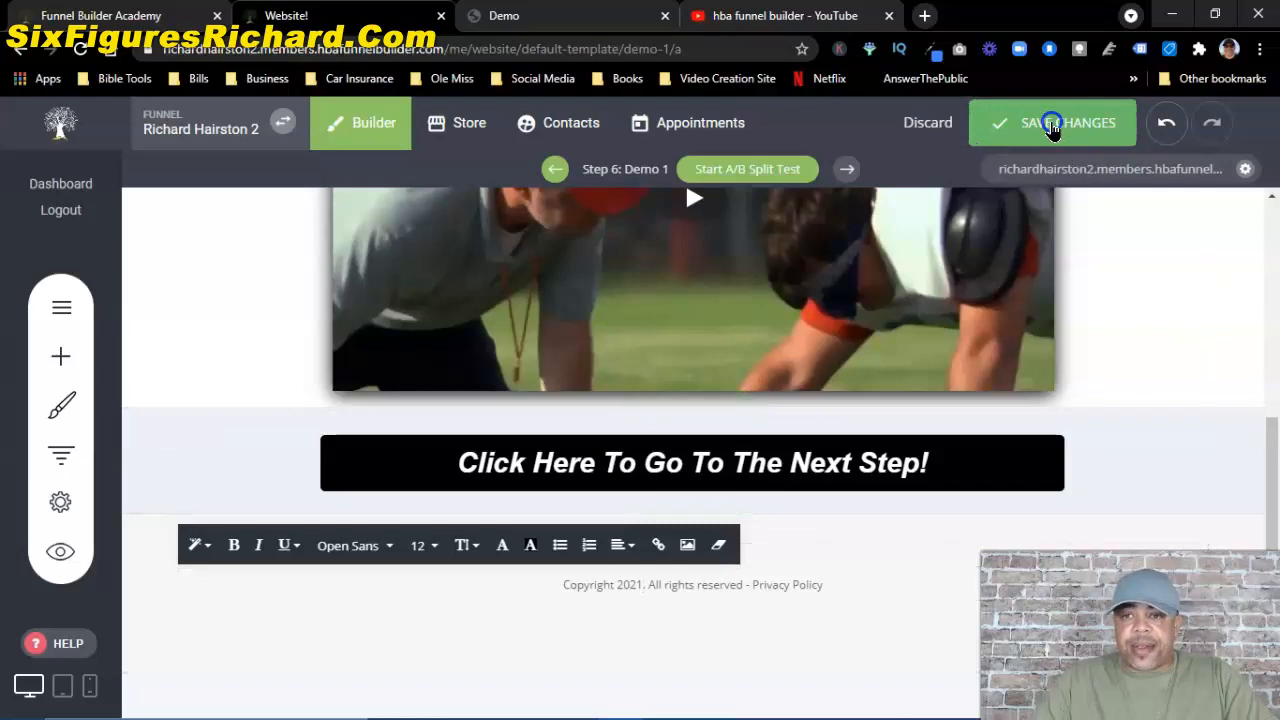
{"action": "left_click", "coordinate": [1010, 124]}
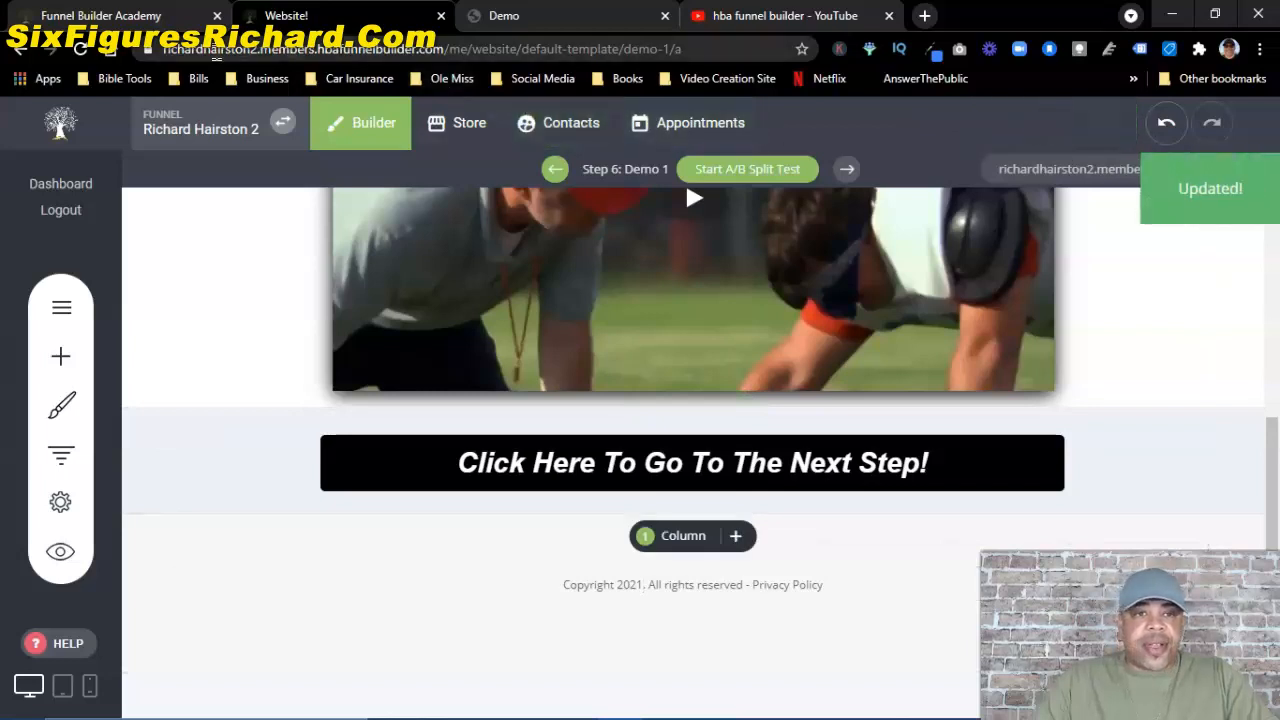
Step: Open the Demo opt-in page for editing from the funnel's list of steps
{"action": "left_click", "coordinate": [75, 456]}
{"action": "scroll", "coordinate": [558, 467], "scroll_direction": "down", "scroll_amount": 4}
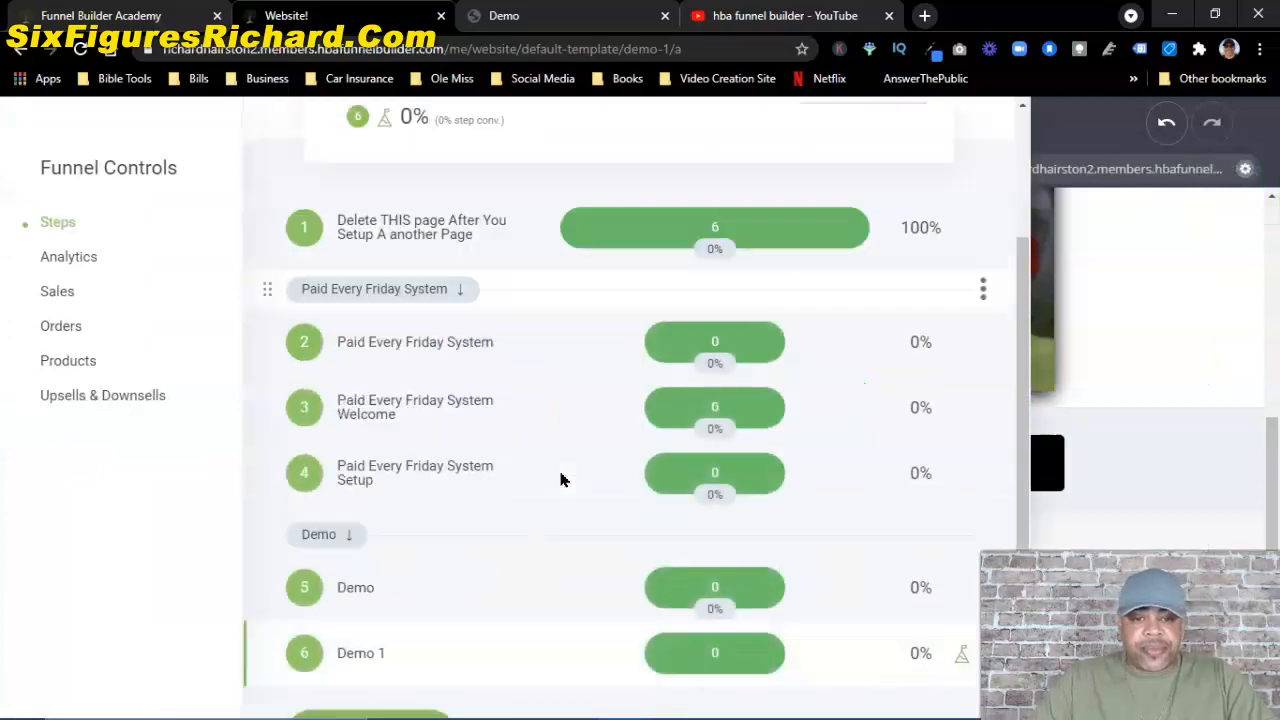
{"action": "left_click", "coordinate": [395, 520]}
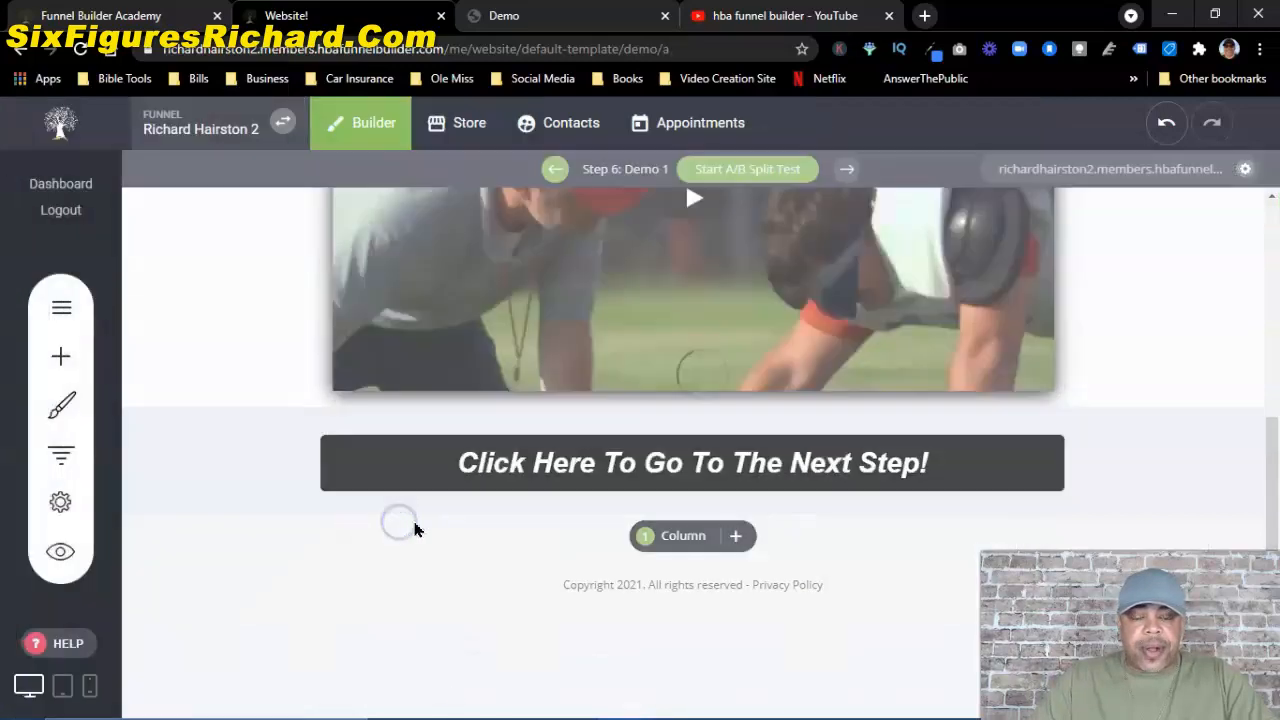
{"action": "scroll", "coordinate": [600, 495], "scroll_direction": "down", "scroll_amount": 1}
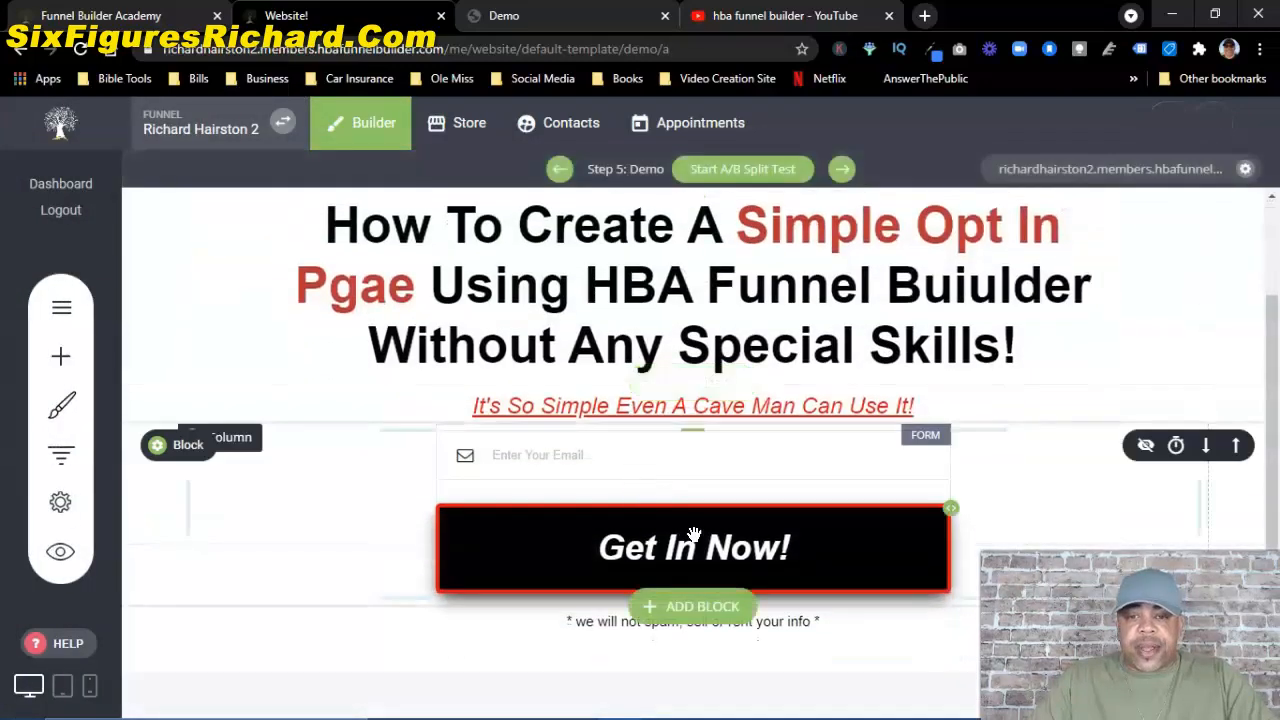
Step: Link the opt-in form's thank you page to the Demo 1 funnel step and save the page changes
{"action": "mouse_move", "coordinate": [690, 493]}
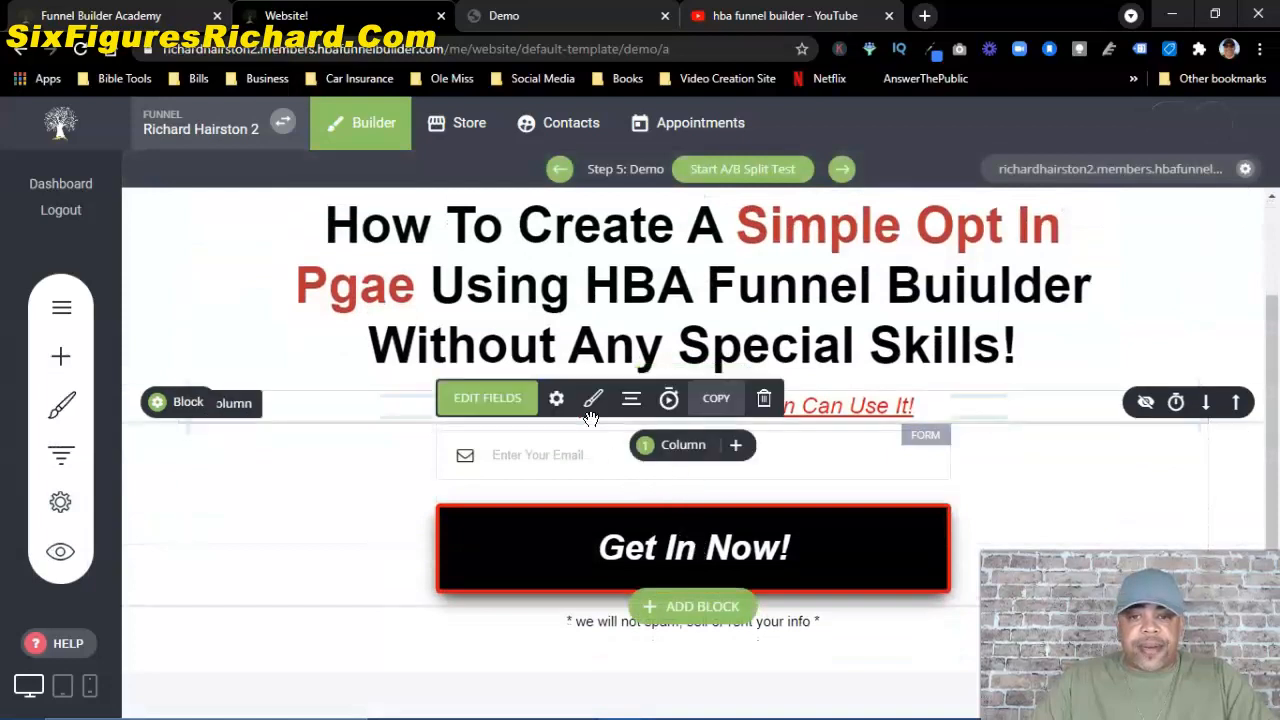
{"action": "left_click", "coordinate": [555, 399]}
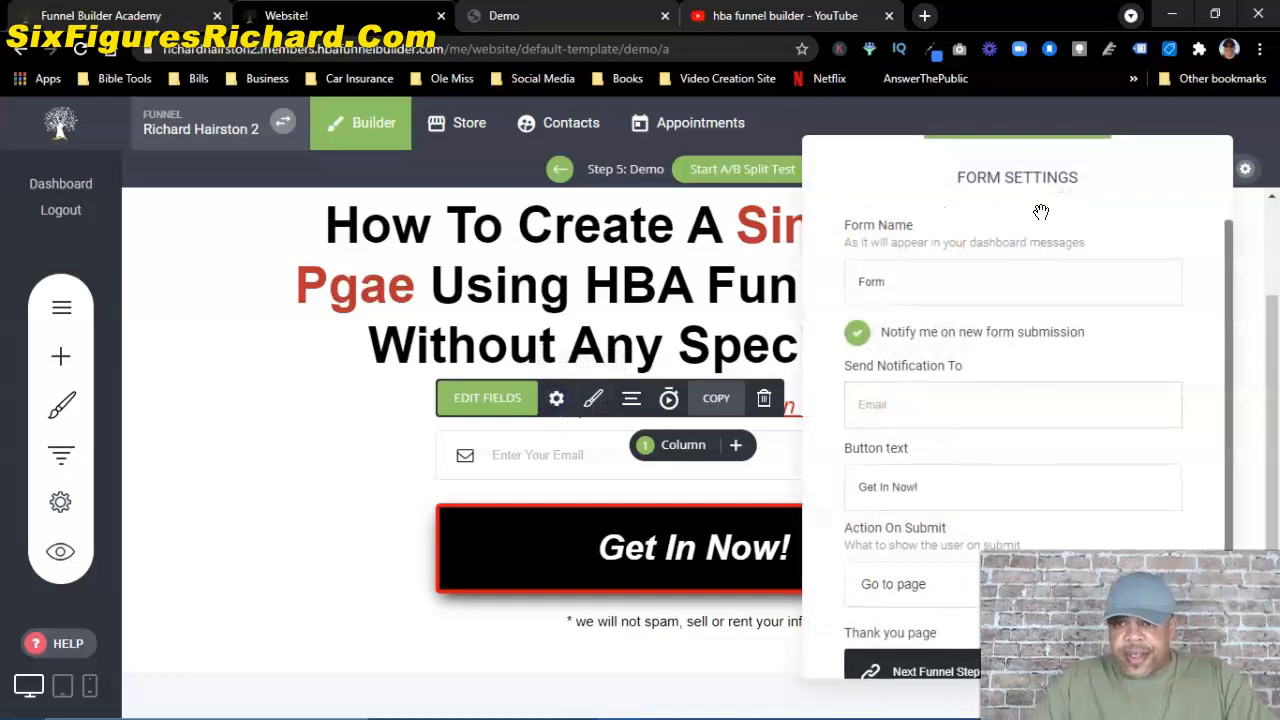
{"action": "left_click_drag", "start_coordinate": [1042, 142], "coordinate": [330, 82]}
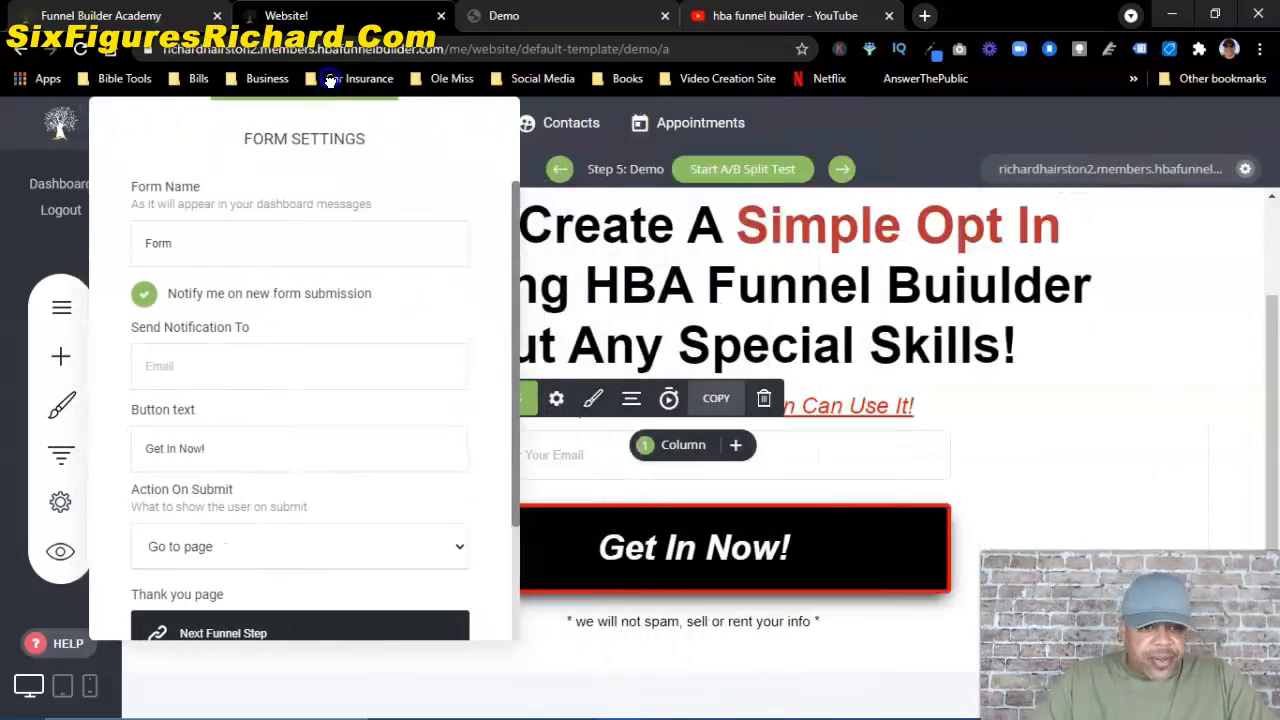
{"action": "scroll", "coordinate": [325, 508], "scroll_direction": "down", "scroll_amount": 2}
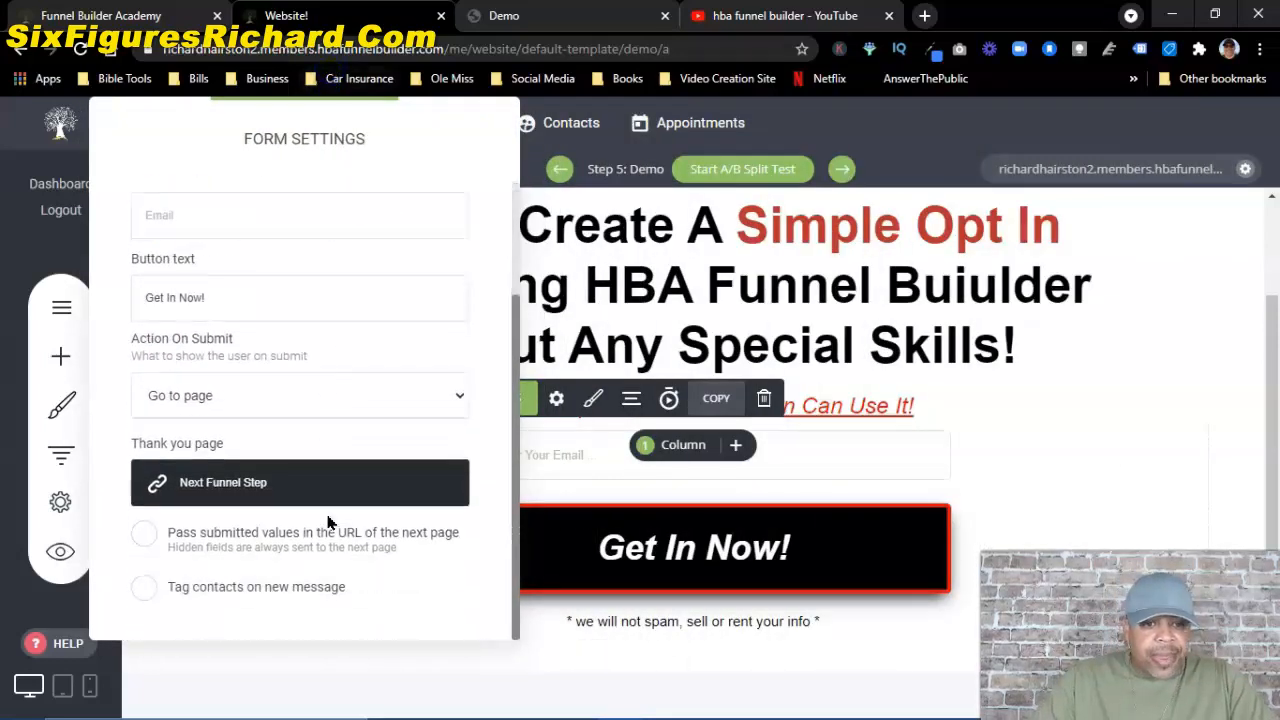
{"action": "left_click", "coordinate": [230, 488]}
{"action": "left_click", "coordinate": [660, 326]}
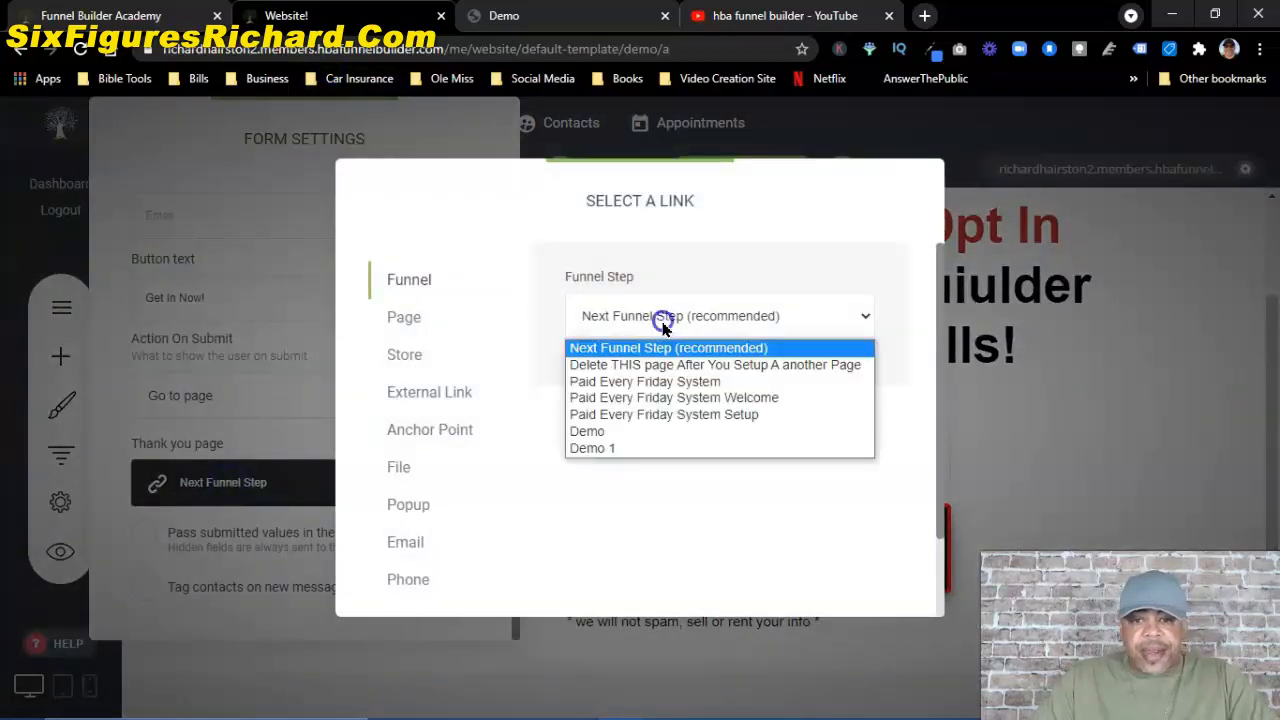
{"action": "left_click", "coordinate": [600, 448]}
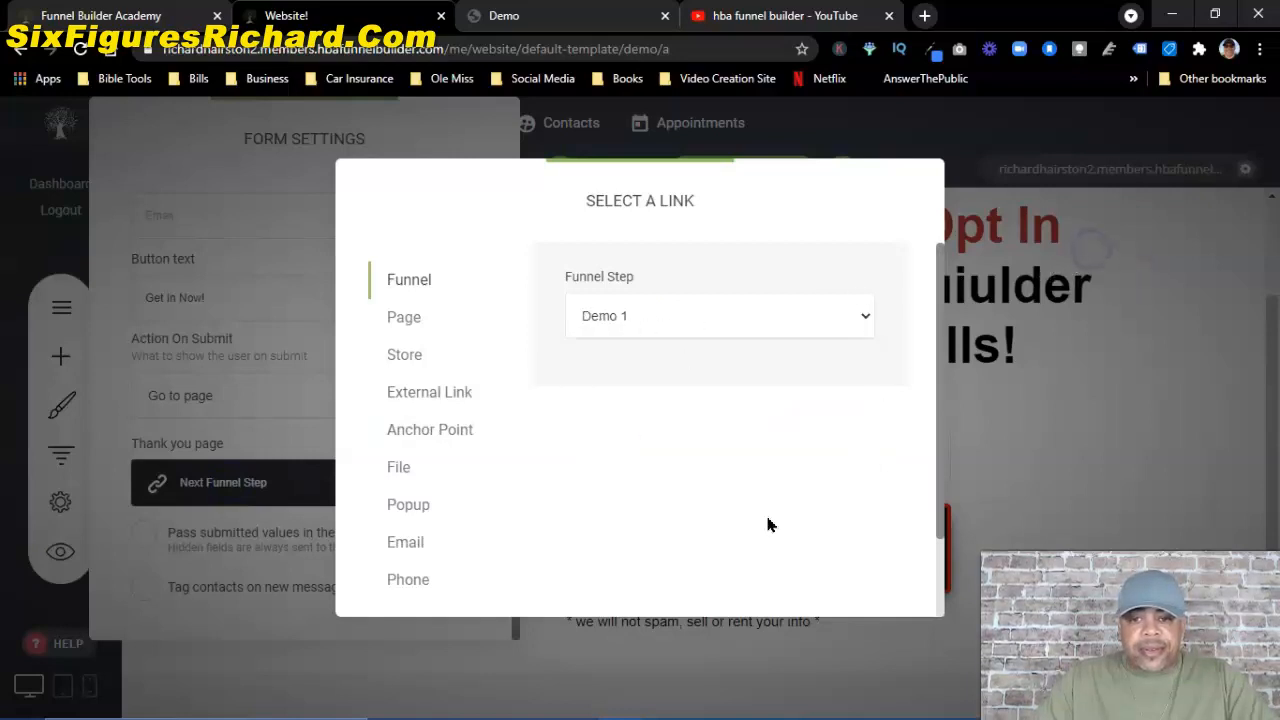
{"action": "scroll", "coordinate": [812, 465], "scroll_direction": "down", "scroll_amount": 2}
{"action": "left_click", "coordinate": [849, 571]}
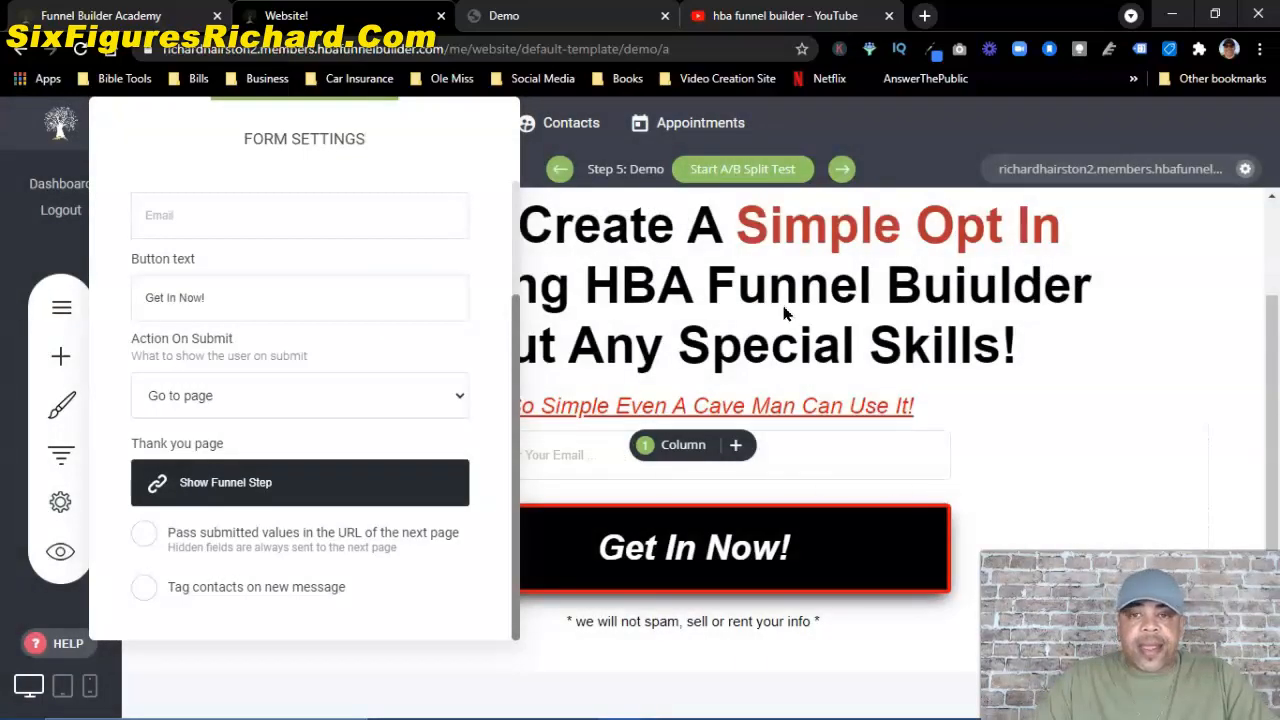
{"action": "left_click", "coordinate": [1106, 326]}
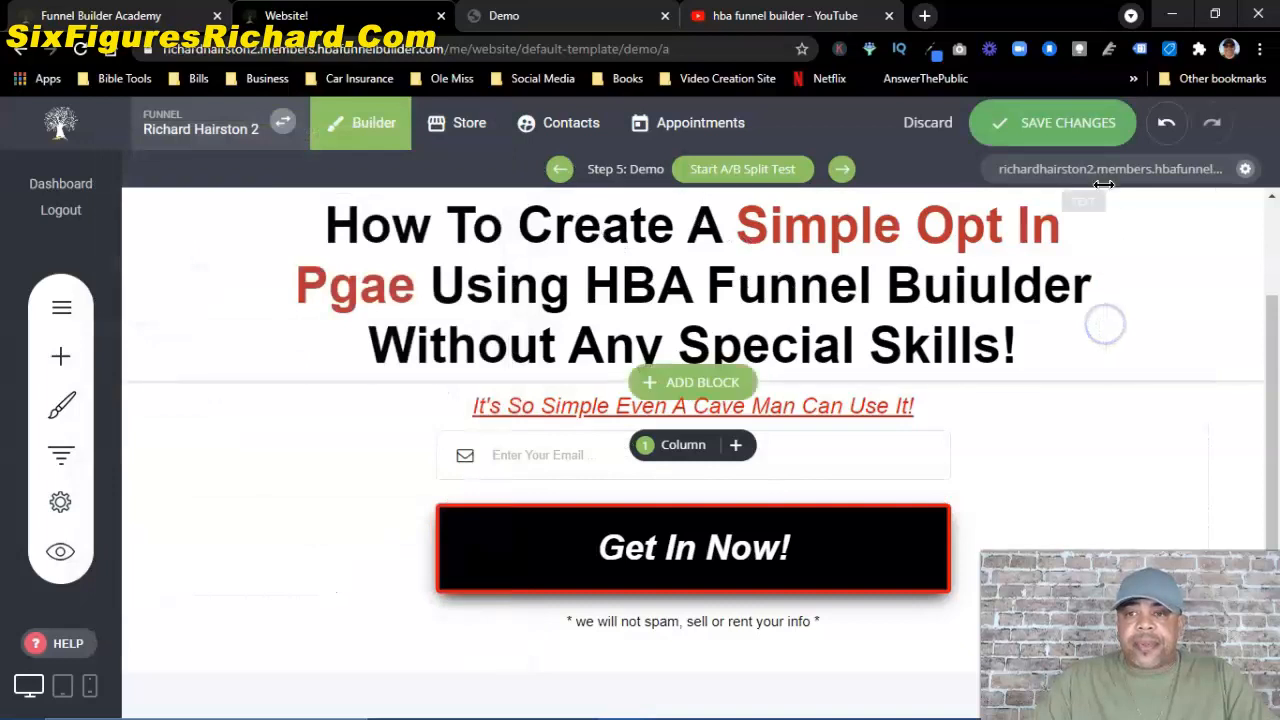
{"action": "left_click", "coordinate": [1041, 121]}
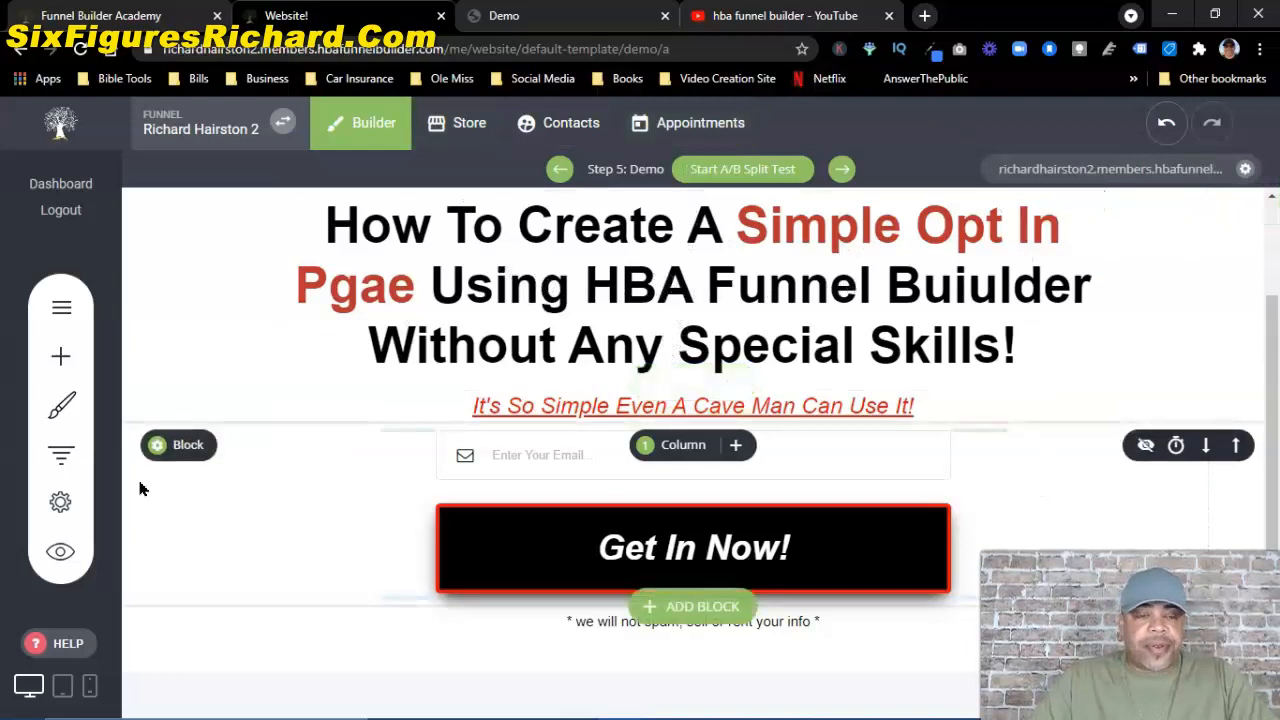
{"action": "left_click", "coordinate": [64, 460]}
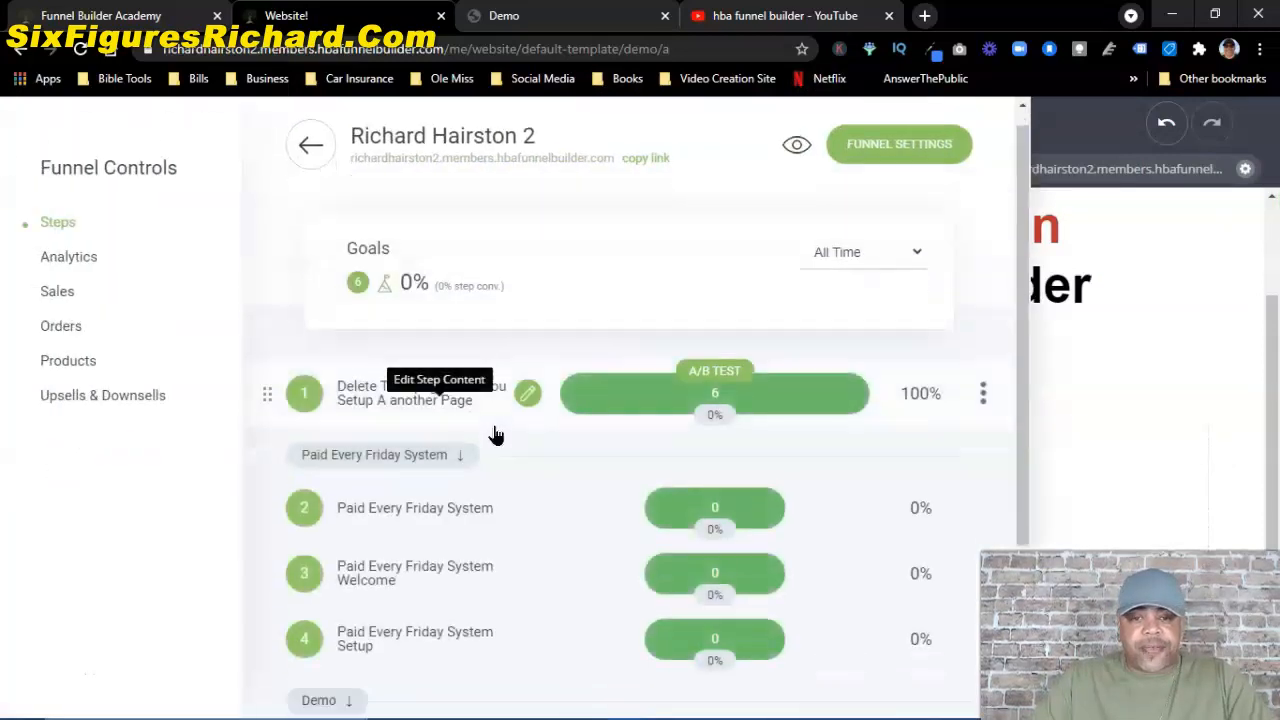
{"action": "scroll", "coordinate": [494, 434], "scroll_direction": "down", "scroll_amount": 2}
{"action": "scroll", "coordinate": [480, 442], "scroll_direction": "up", "scroll_amount": 2}
{"action": "left_click", "coordinate": [1134, 371]}
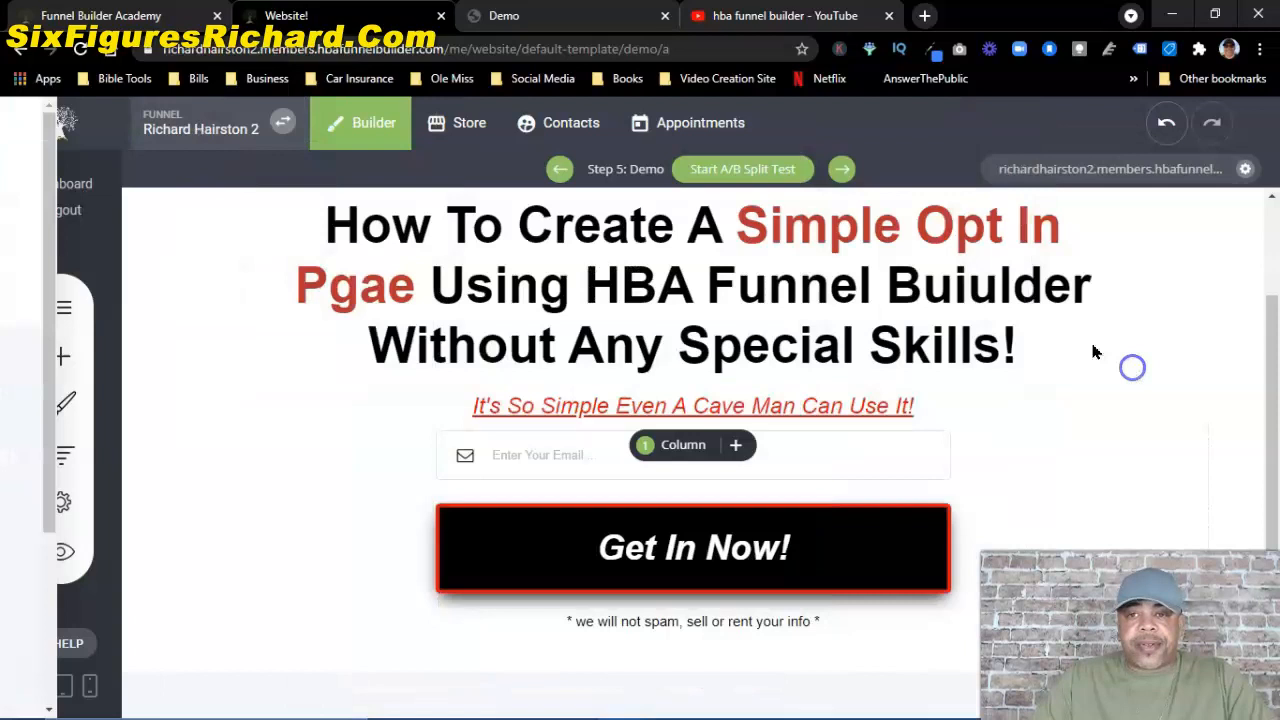
Step: Open the Demo 1 bridge page, the funnel step following Demo, for editing
{"action": "left_click", "coordinate": [845, 168]}
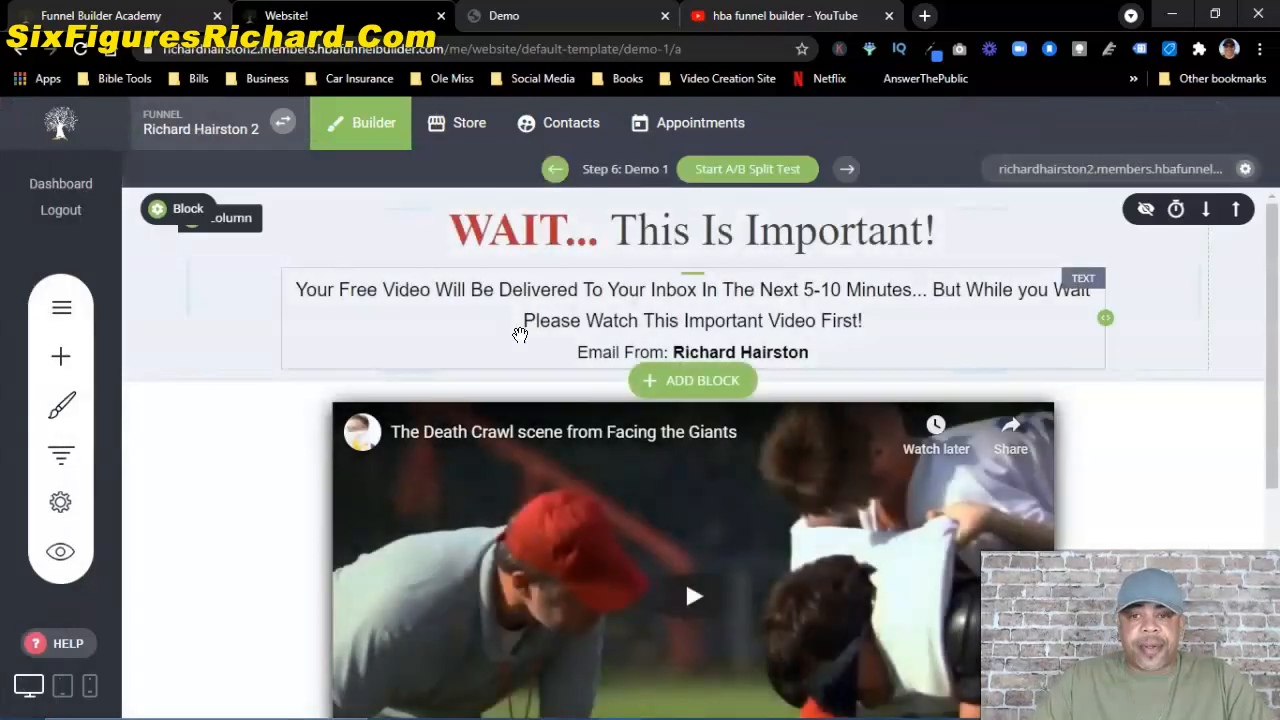
{"action": "scroll", "coordinate": [776, 448], "scroll_direction": "down", "scroll_amount": 4}
{"action": "scroll", "coordinate": [776, 448], "scroll_direction": "up", "scroll_amount": 3}
{"action": "scroll", "coordinate": [771, 449], "scroll_direction": "down", "scroll_amount": 3}
{"action": "left_click", "coordinate": [702, 470]}
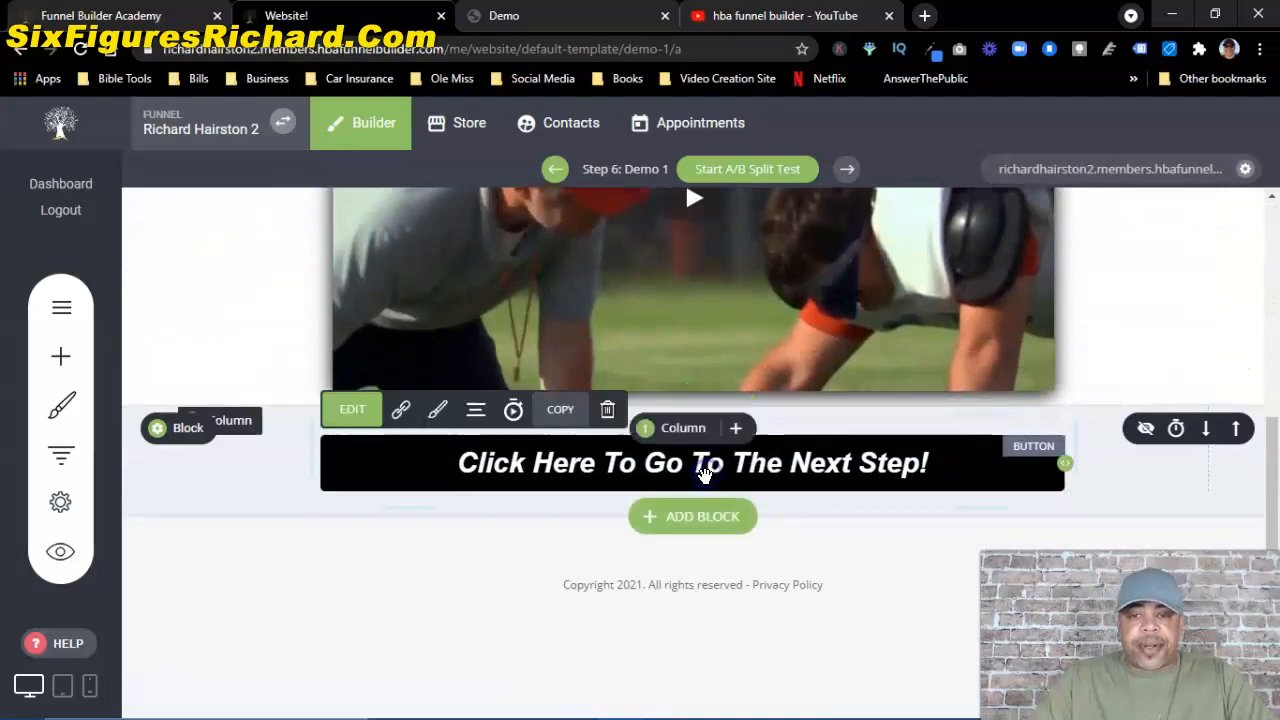
{"action": "left_click", "coordinate": [401, 410]}
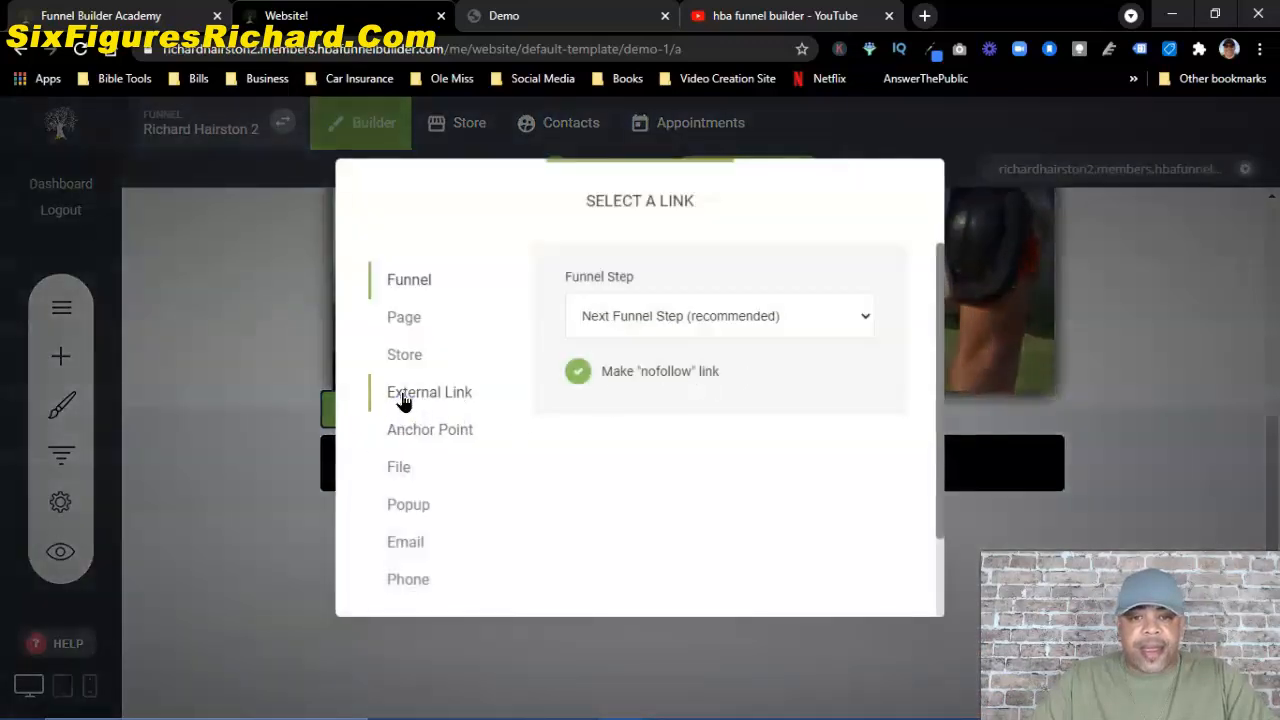
{"action": "left_click", "coordinate": [427, 395]}
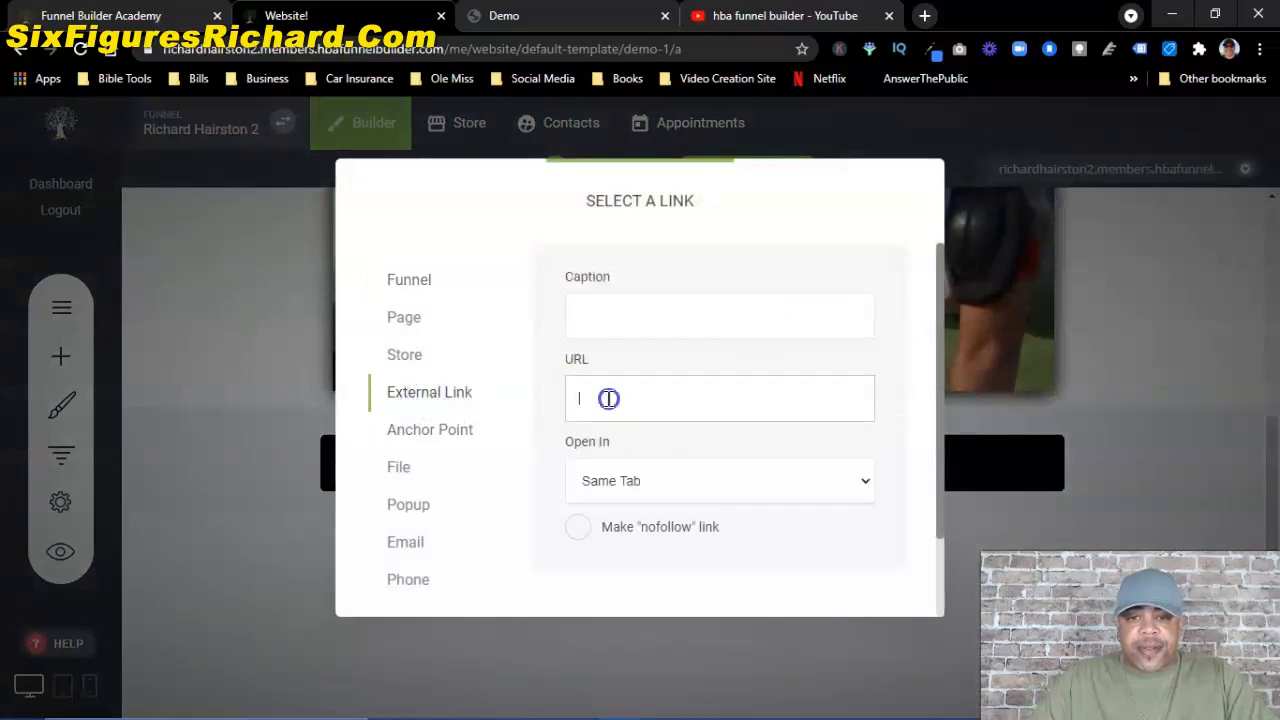
{"action": "type", "text": "https"}
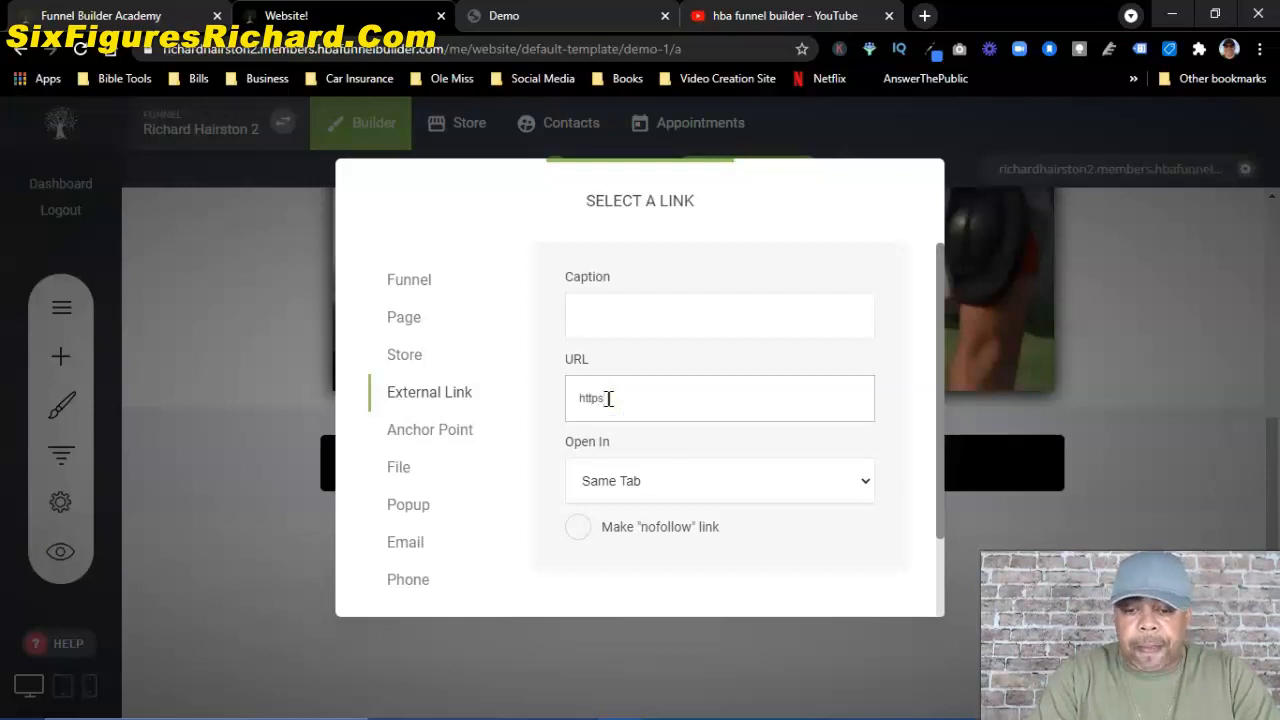
{"action": "type", "text": ":/"}
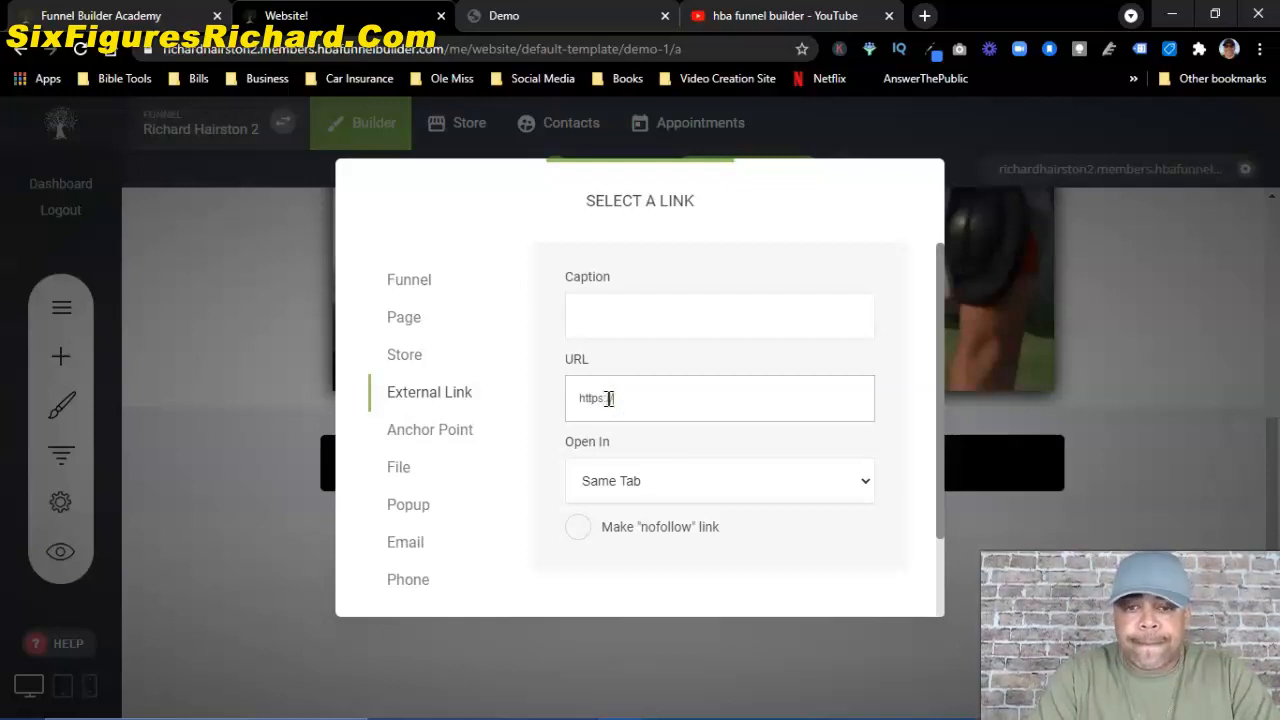
{"action": "type", "text": "/google.com"}
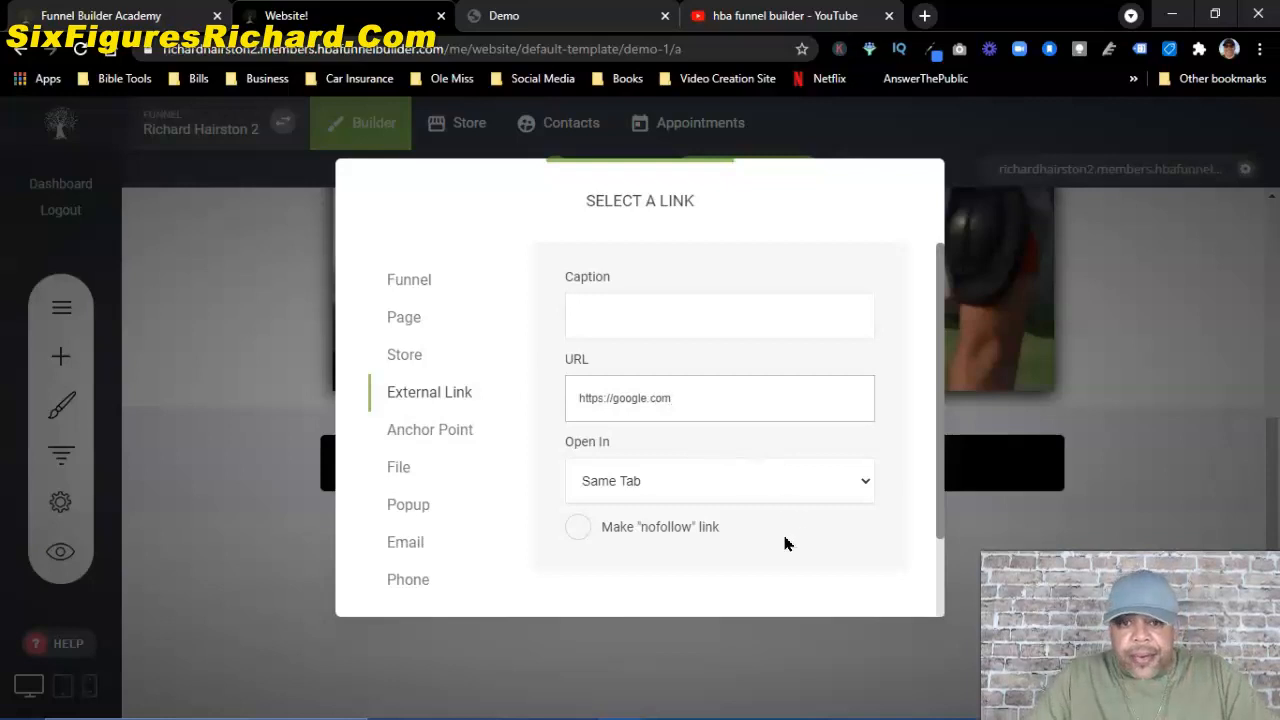
{"action": "left_click", "coordinate": [661, 488]}
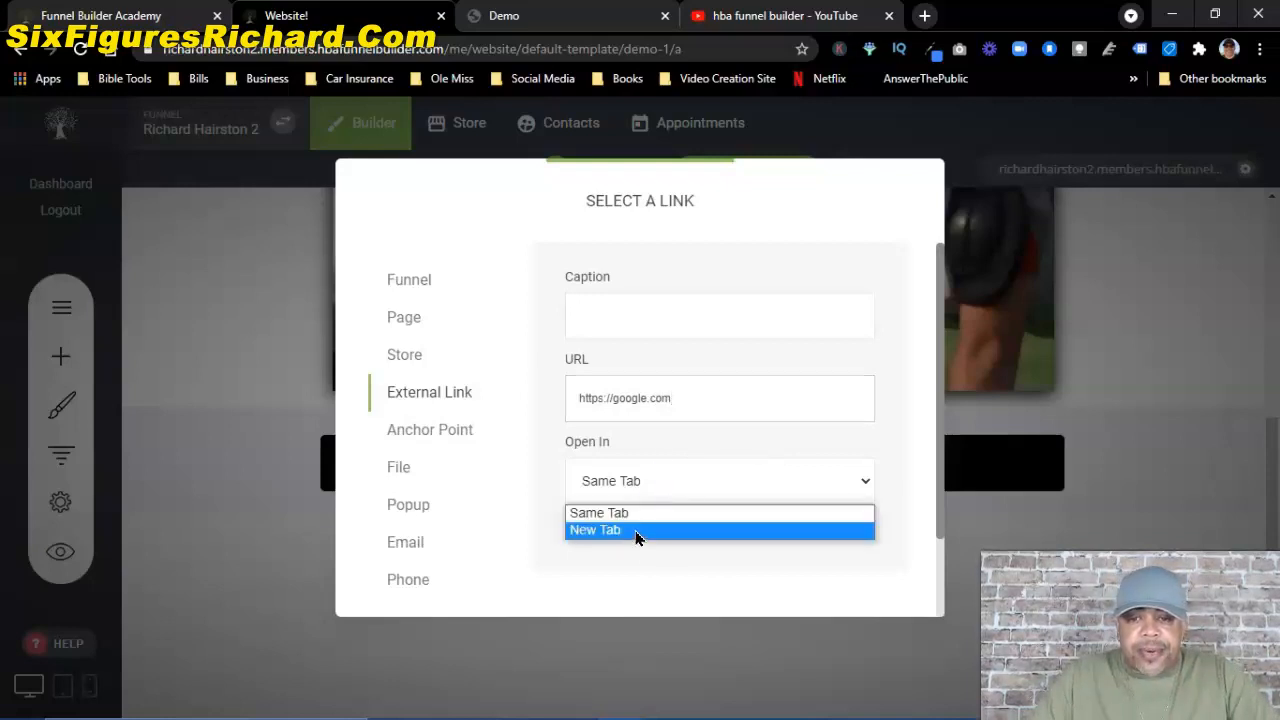
{"action": "left_click", "coordinate": [661, 488]}
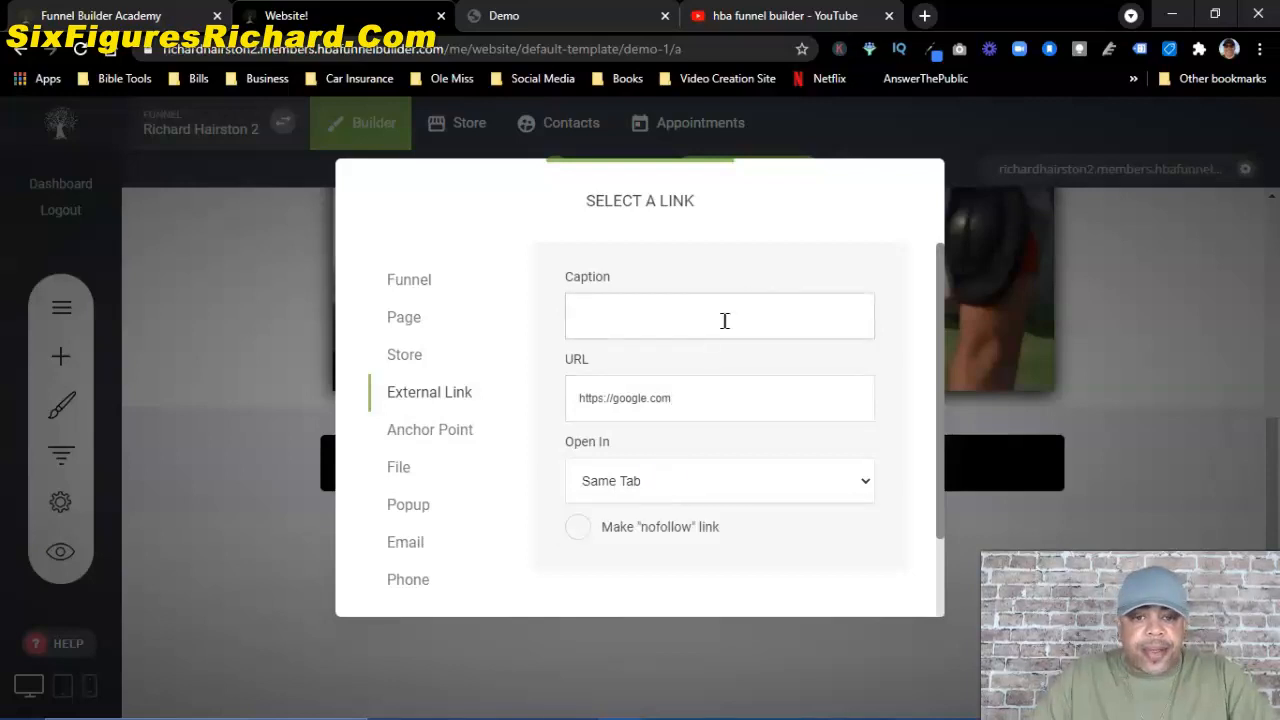
{"action": "scroll", "coordinate": [886, 480], "scroll_direction": "down", "scroll_amount": 3}
{"action": "left_click", "coordinate": [872, 562]}
{"action": "left_click", "coordinate": [1140, 420]}
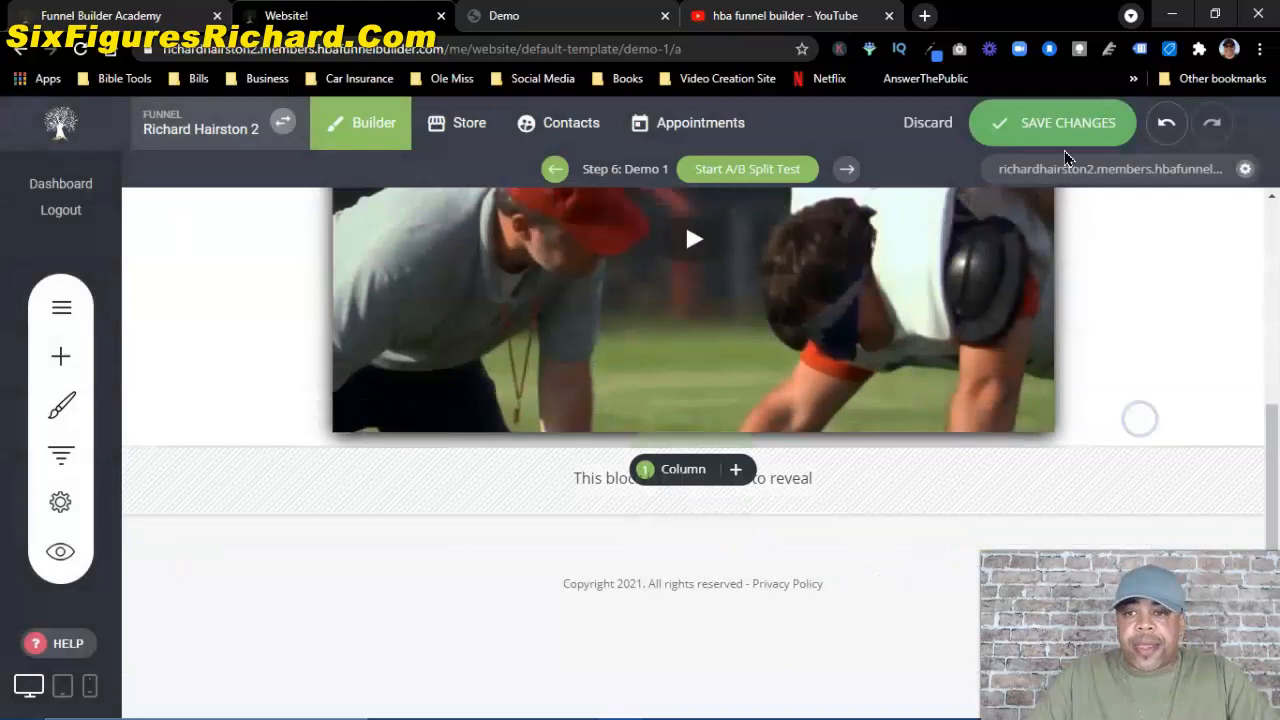
{"action": "left_click", "coordinate": [1046, 121]}
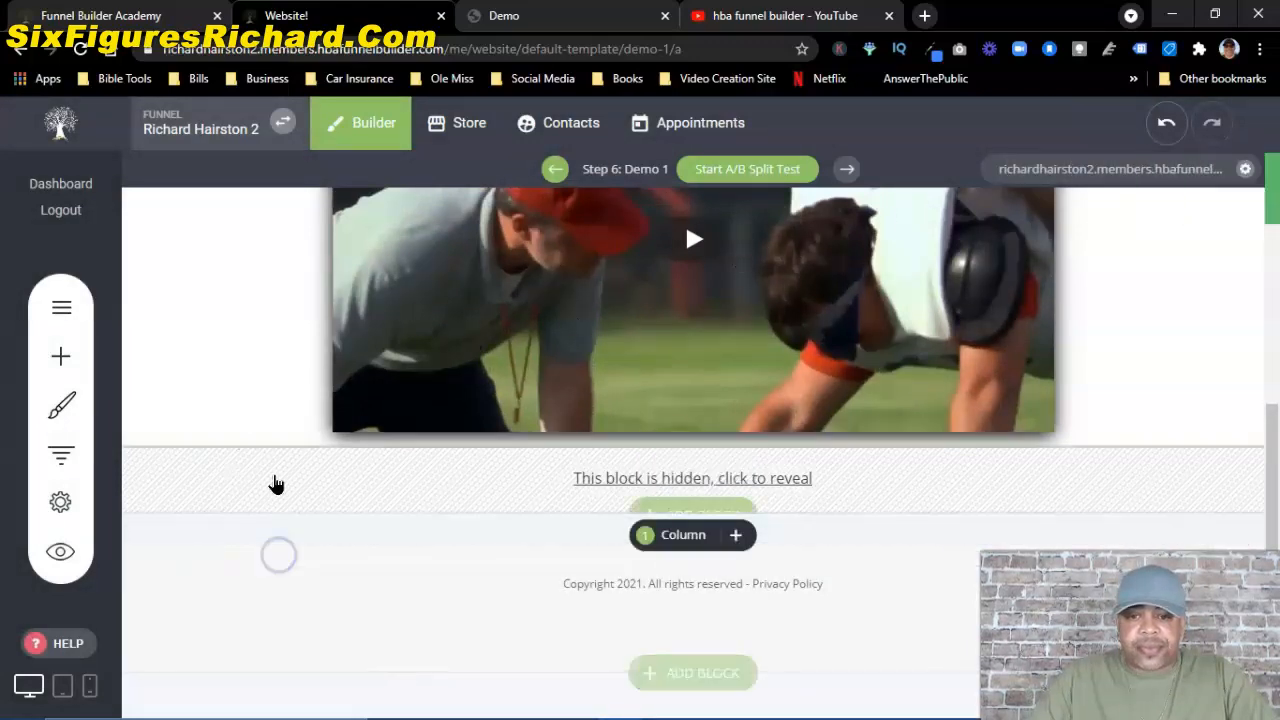
Step: Reveal the hidden button block below the video and save the bridge page changes
{"action": "scroll", "coordinate": [270, 435], "scroll_direction": "up", "scroll_amount": 1}
{"action": "scroll", "coordinate": [271, 443], "scroll_direction": "down", "scroll_amount": 1}
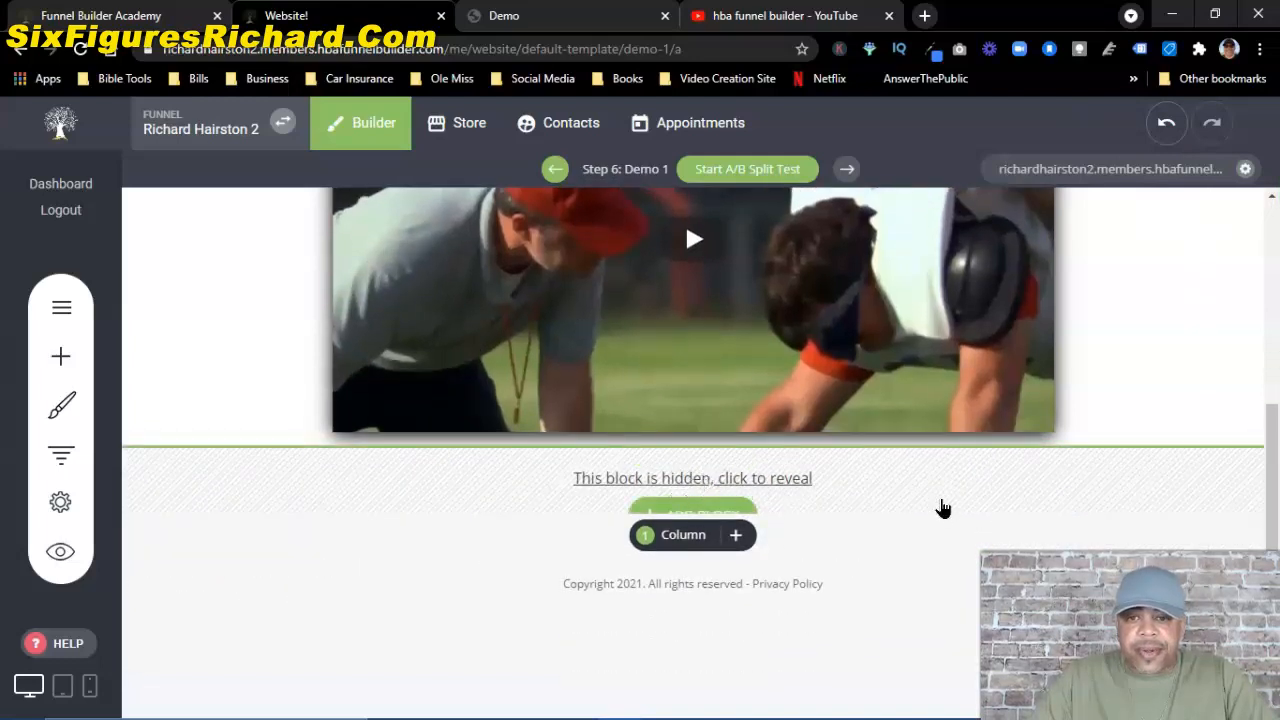
{"action": "scroll", "coordinate": [940, 509], "scroll_direction": "up", "scroll_amount": 2}
{"action": "scroll", "coordinate": [732, 557], "scroll_direction": "down", "scroll_amount": 2}
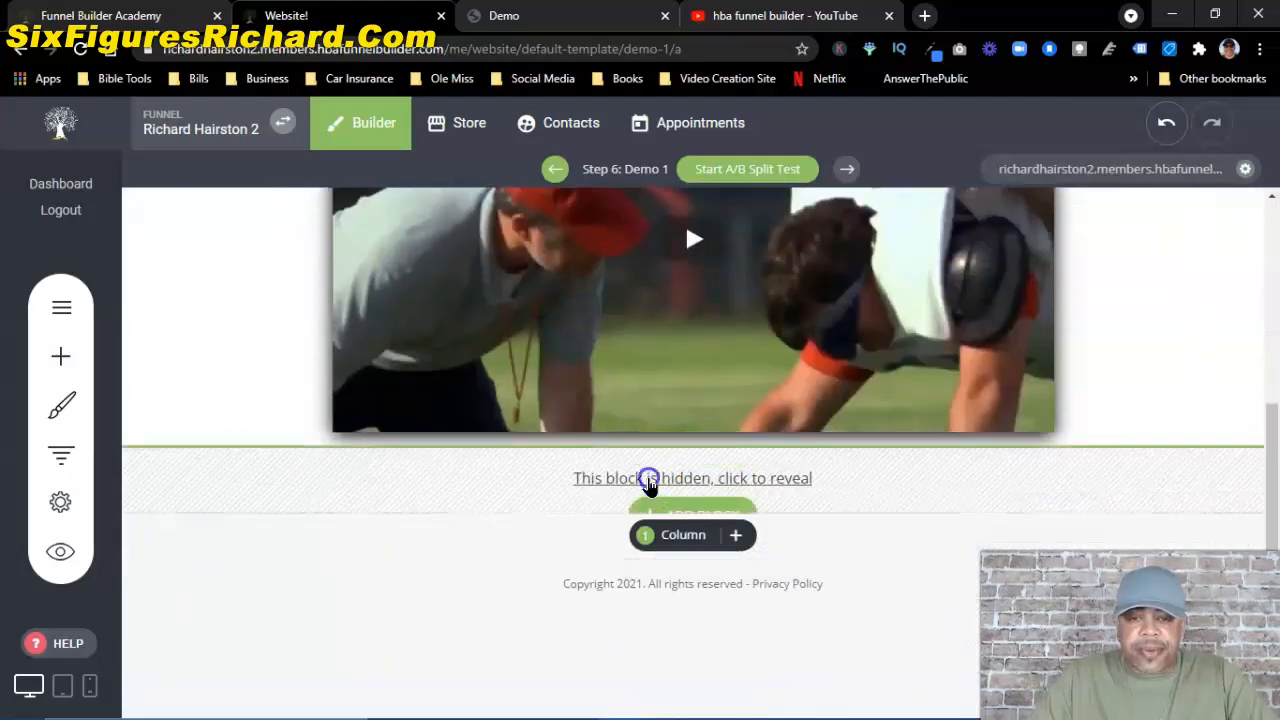
{"action": "left_click", "coordinate": [649, 477]}
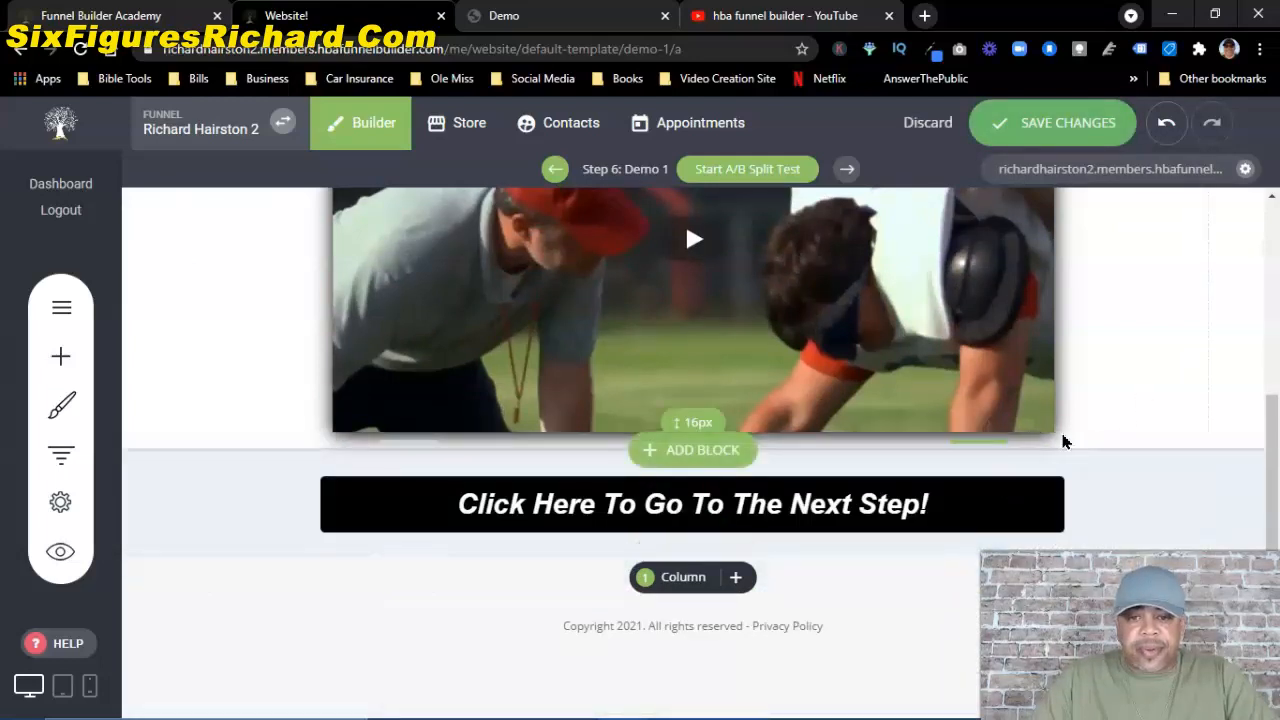
{"action": "left_click", "coordinate": [1060, 124]}
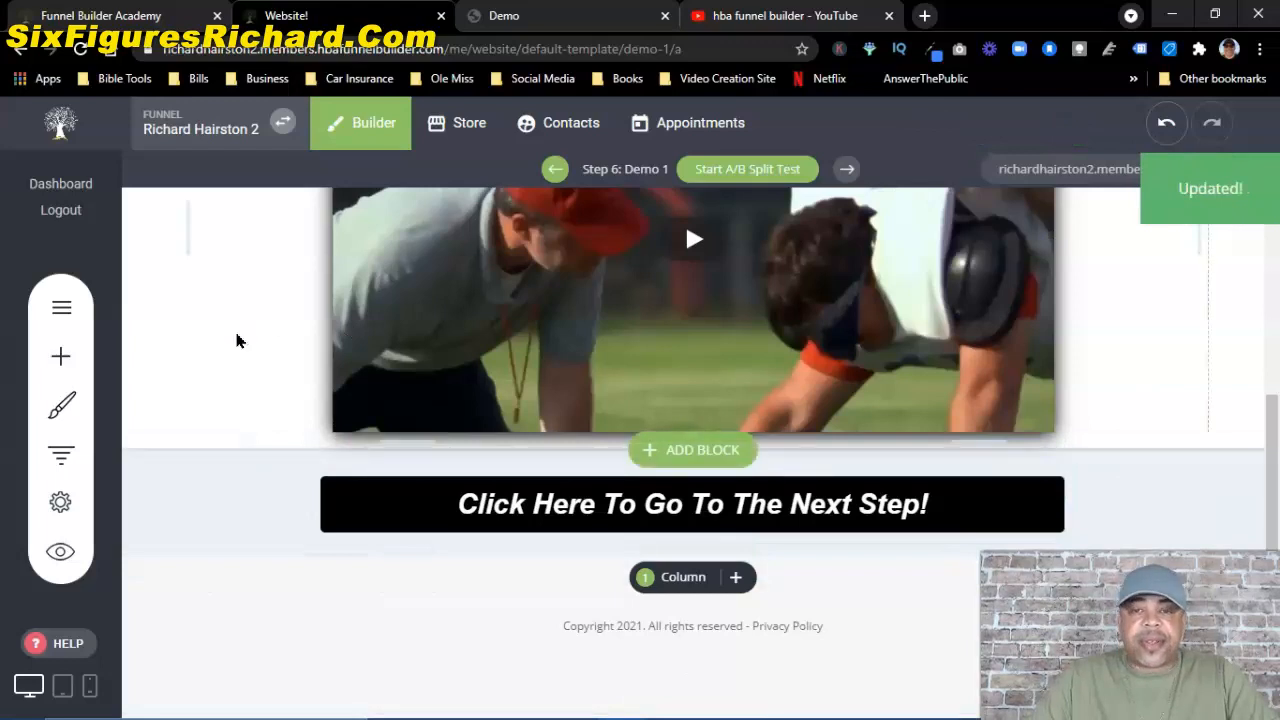
Step: Switch to the Demo opt-in page preview and reload it
{"action": "scroll", "coordinate": [237, 337], "scroll_direction": "up", "scroll_amount": 4}
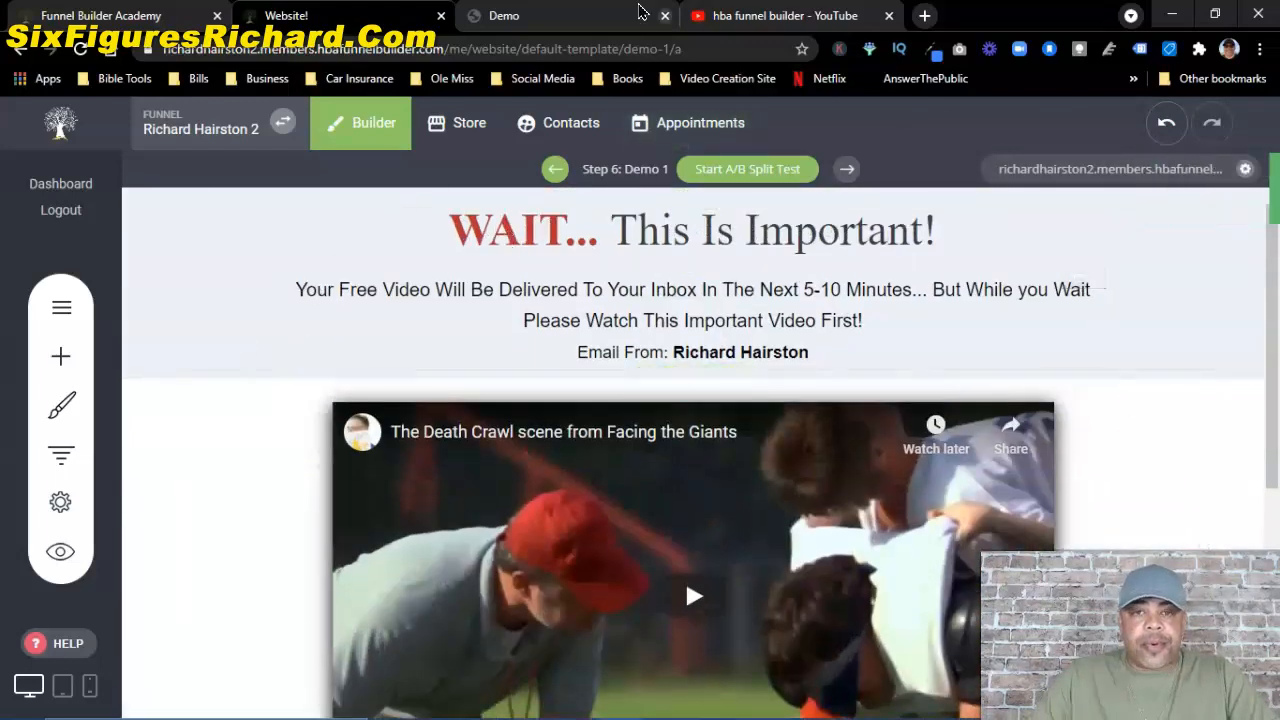
{"action": "left_click", "coordinate": [548, 17]}
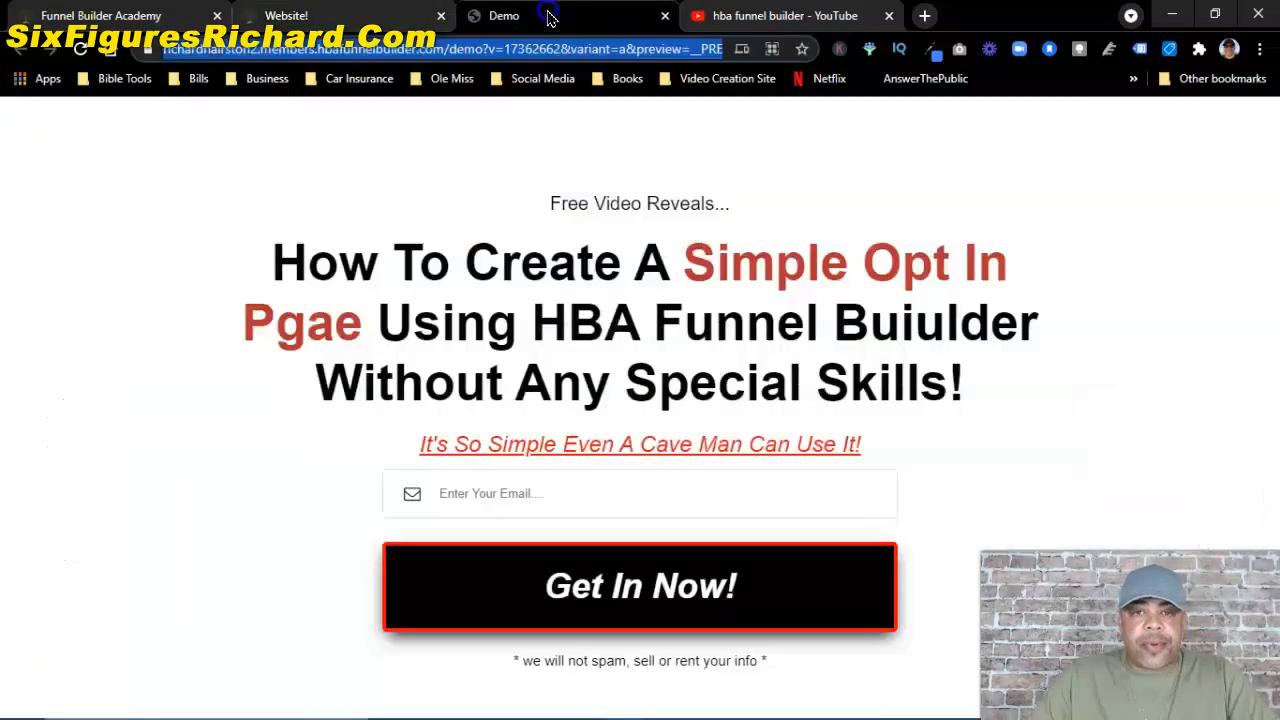
{"action": "left_click", "coordinate": [80, 49]}
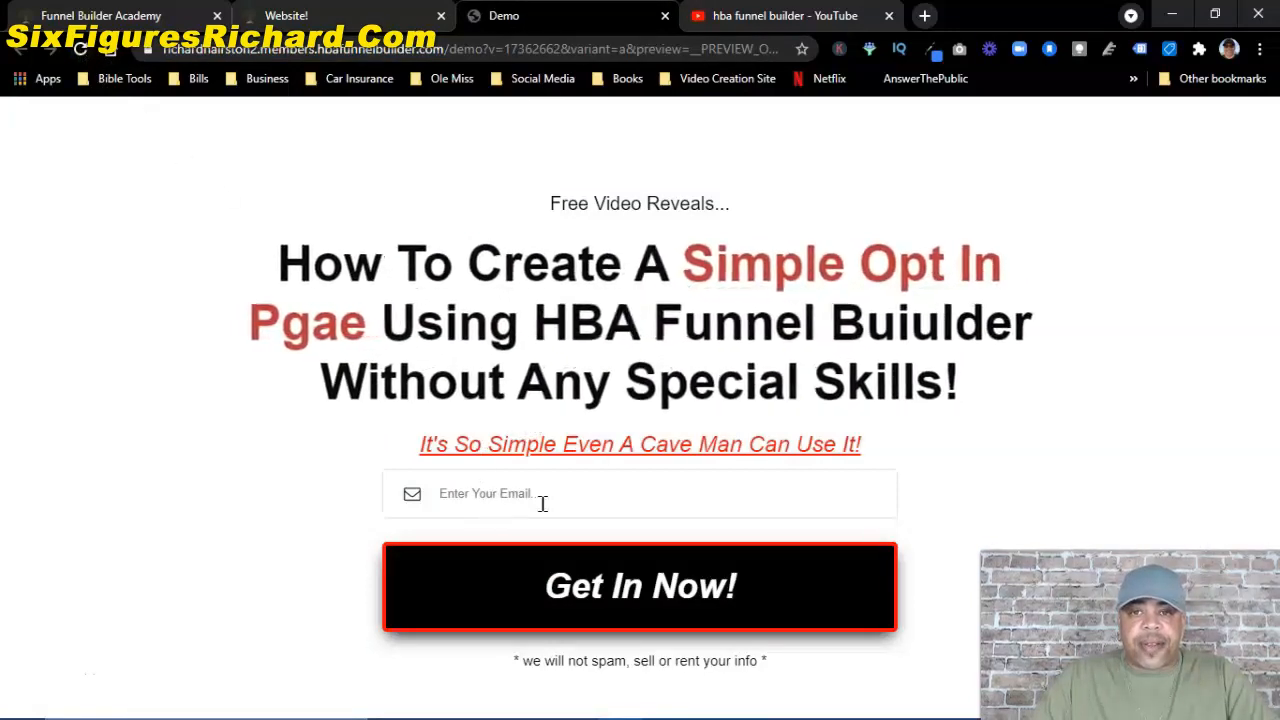
Step: Preview the Demo 1 bridge page in a new browser tab and place the Demo preview tab before it
{"action": "left_click", "coordinate": [300, 15]}
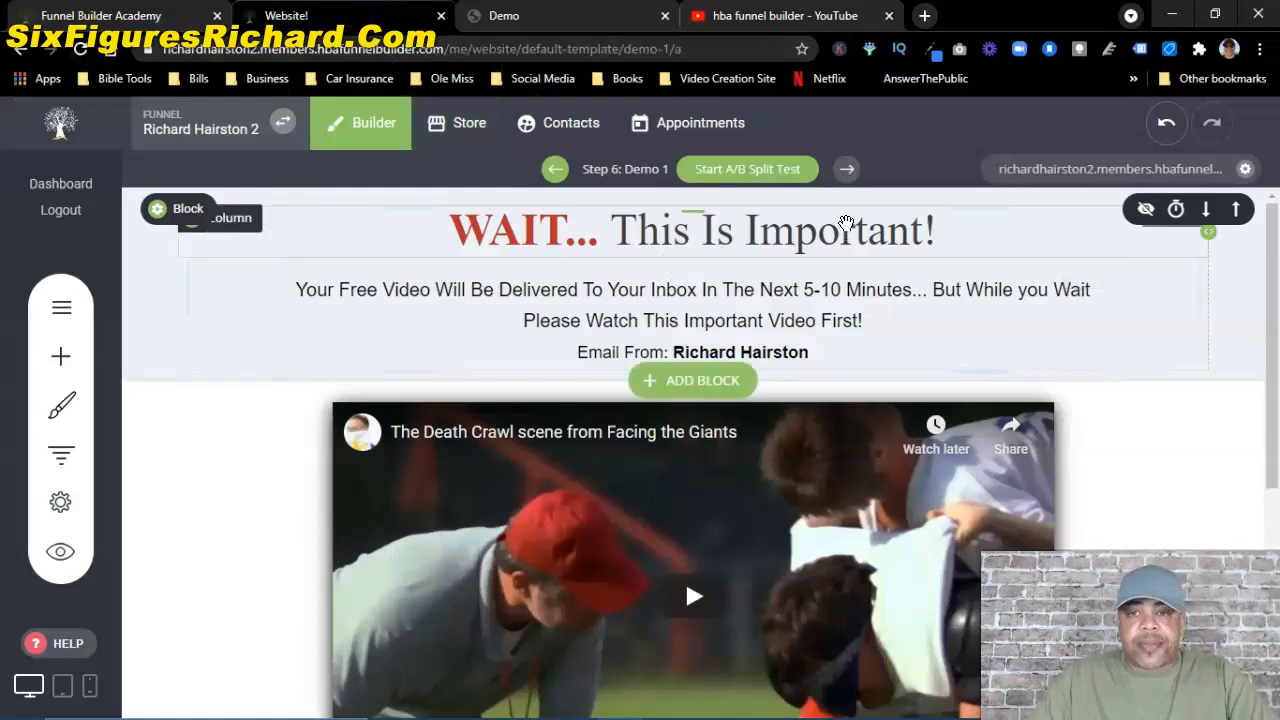
{"action": "left_click", "coordinate": [61, 552]}
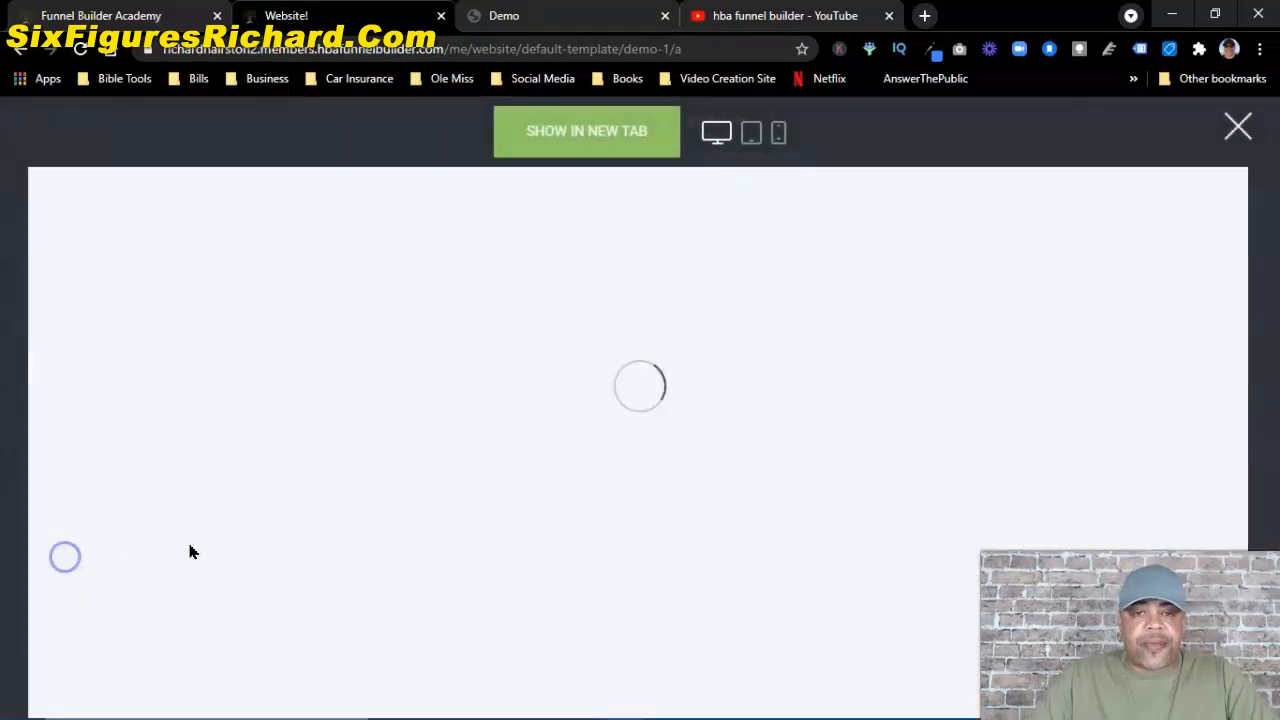
{"action": "left_click", "coordinate": [578, 138]}
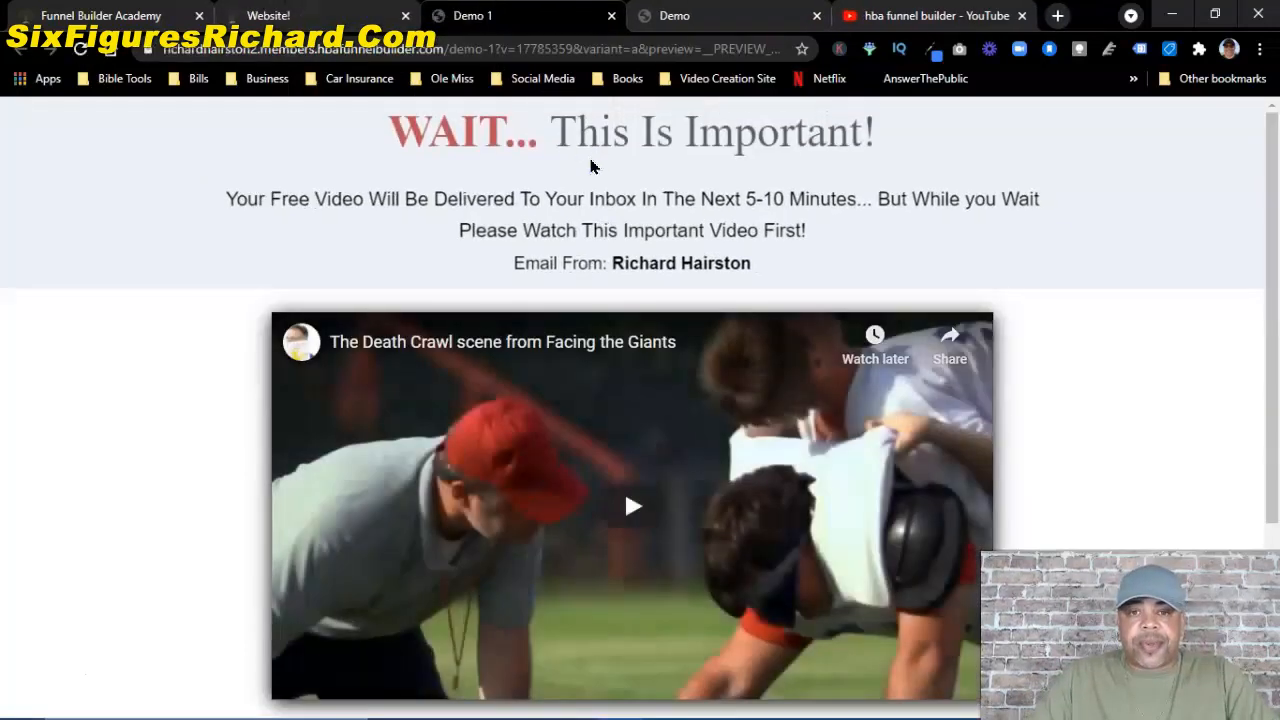
{"action": "left_click_drag", "start_coordinate": [680, 16], "coordinate": [510, 28]}
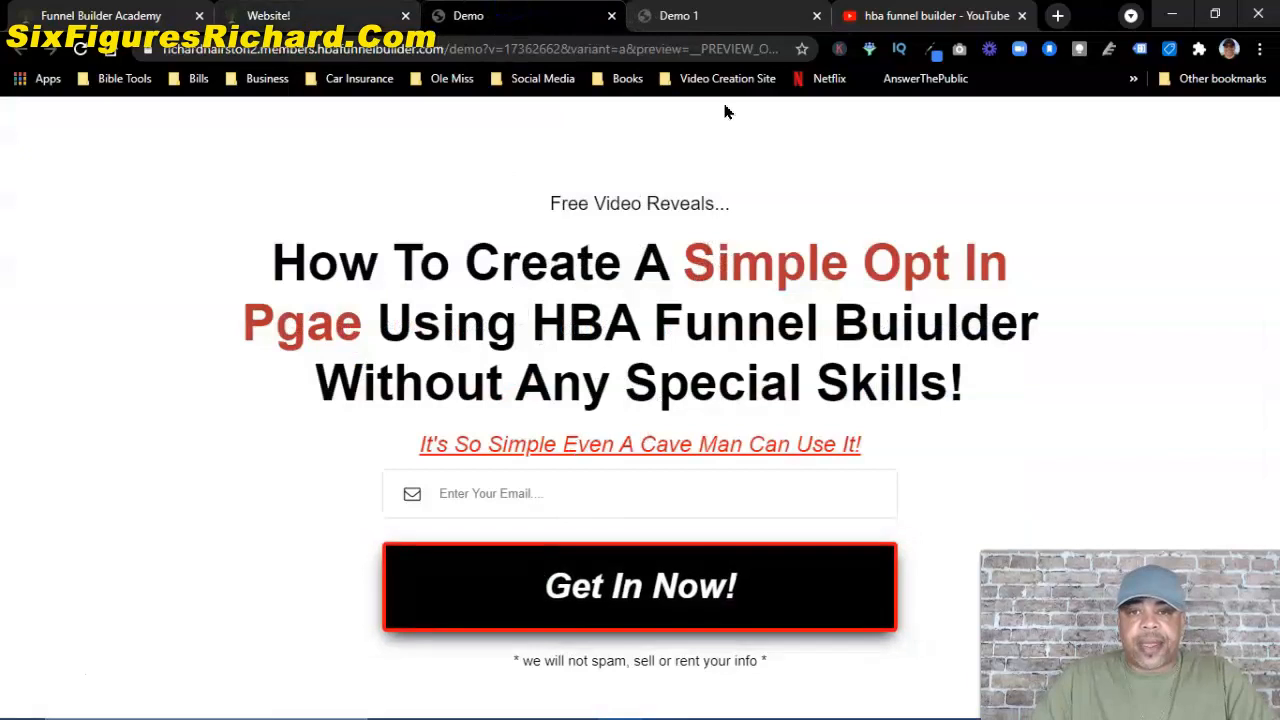
Step: Review the Demo 1 preview from the headline to the footer and return to the Demo opt-in preview
{"action": "left_click", "coordinate": [688, 16]}
{"action": "scroll", "coordinate": [670, 260], "scroll_direction": "down", "scroll_amount": 3}
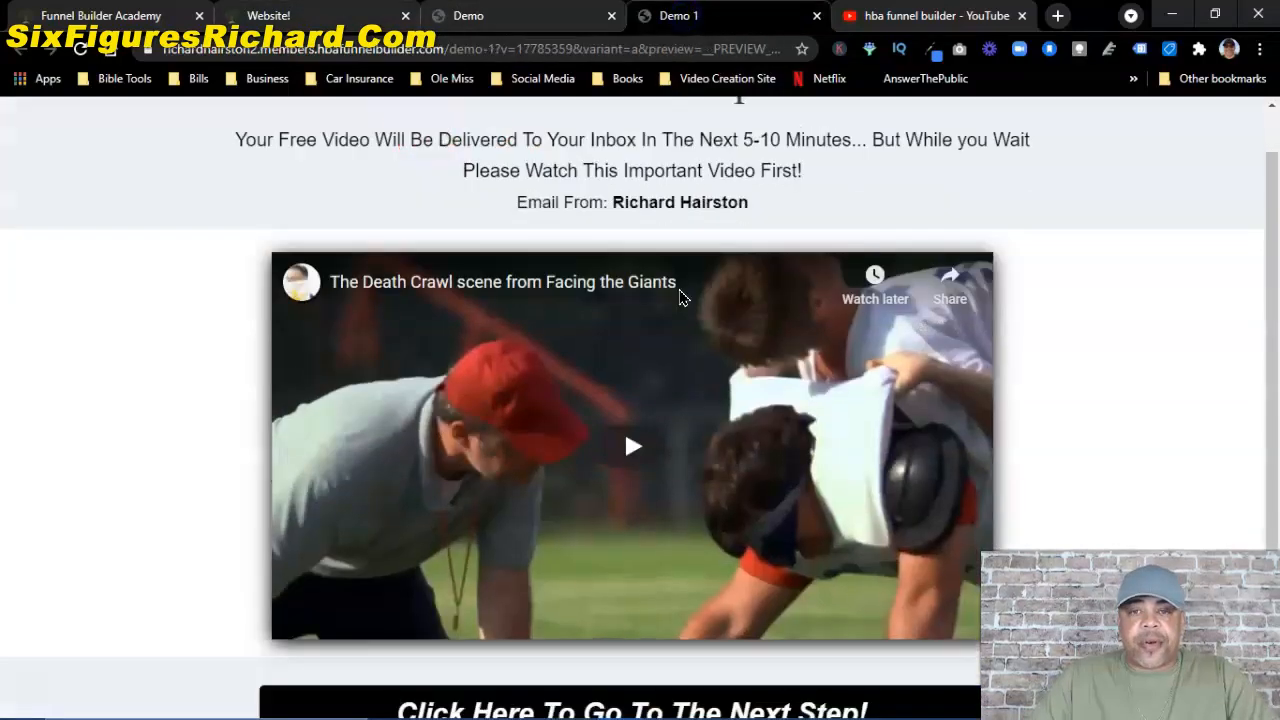
{"action": "scroll", "coordinate": [680, 305], "scroll_direction": "up", "scroll_amount": 2}
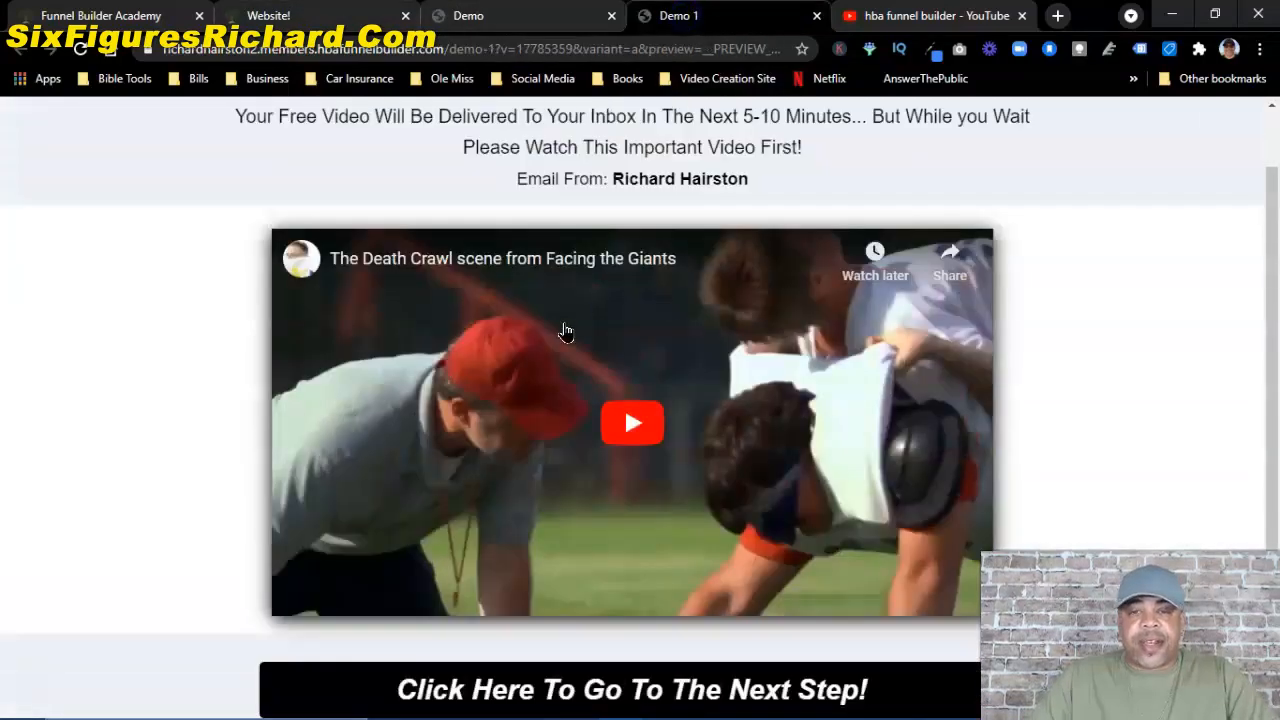
{"action": "scroll", "coordinate": [510, 405], "scroll_direction": "down", "scroll_amount": 2}
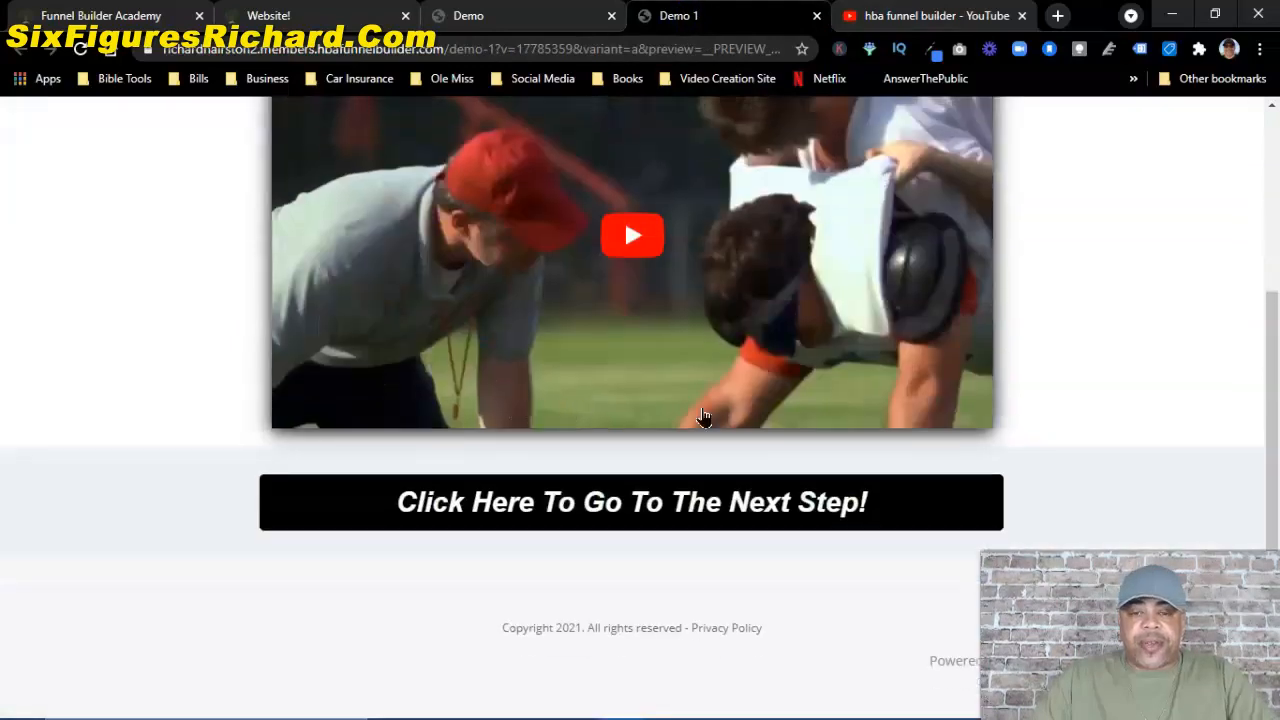
{"action": "scroll", "coordinate": [730, 425], "scroll_direction": "up", "scroll_amount": 3}
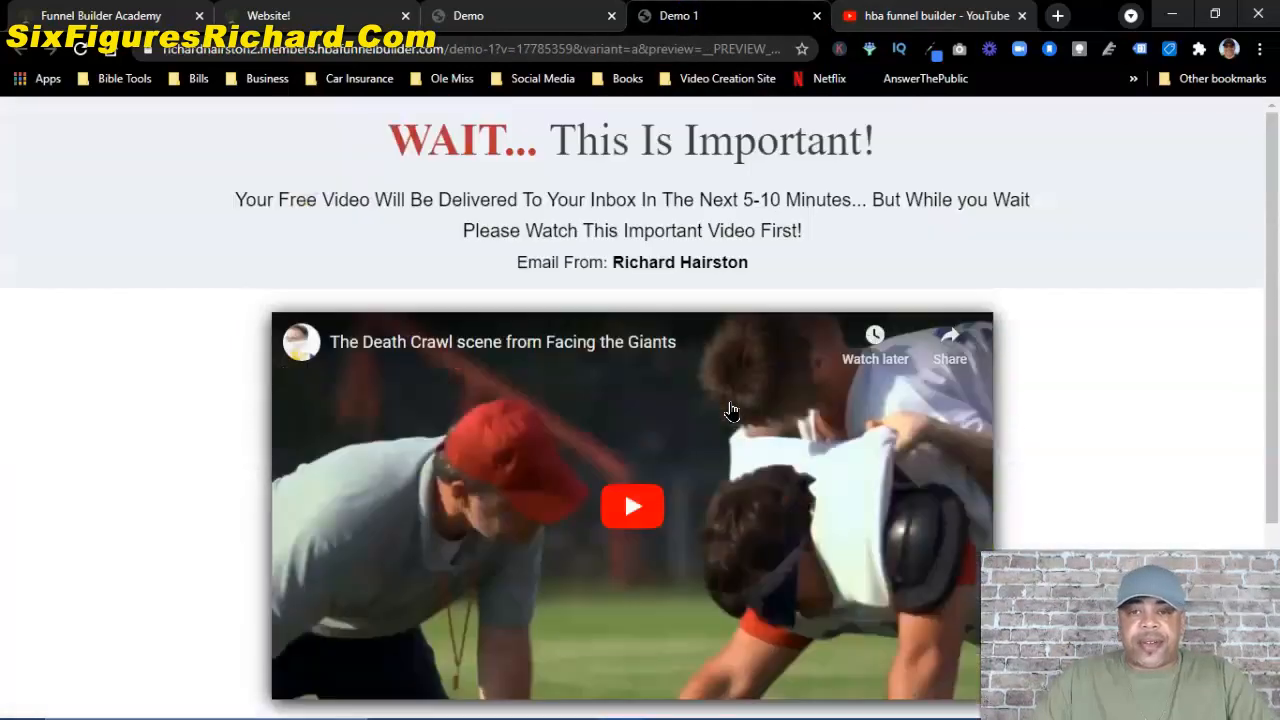
{"action": "left_click", "coordinate": [507, 22]}
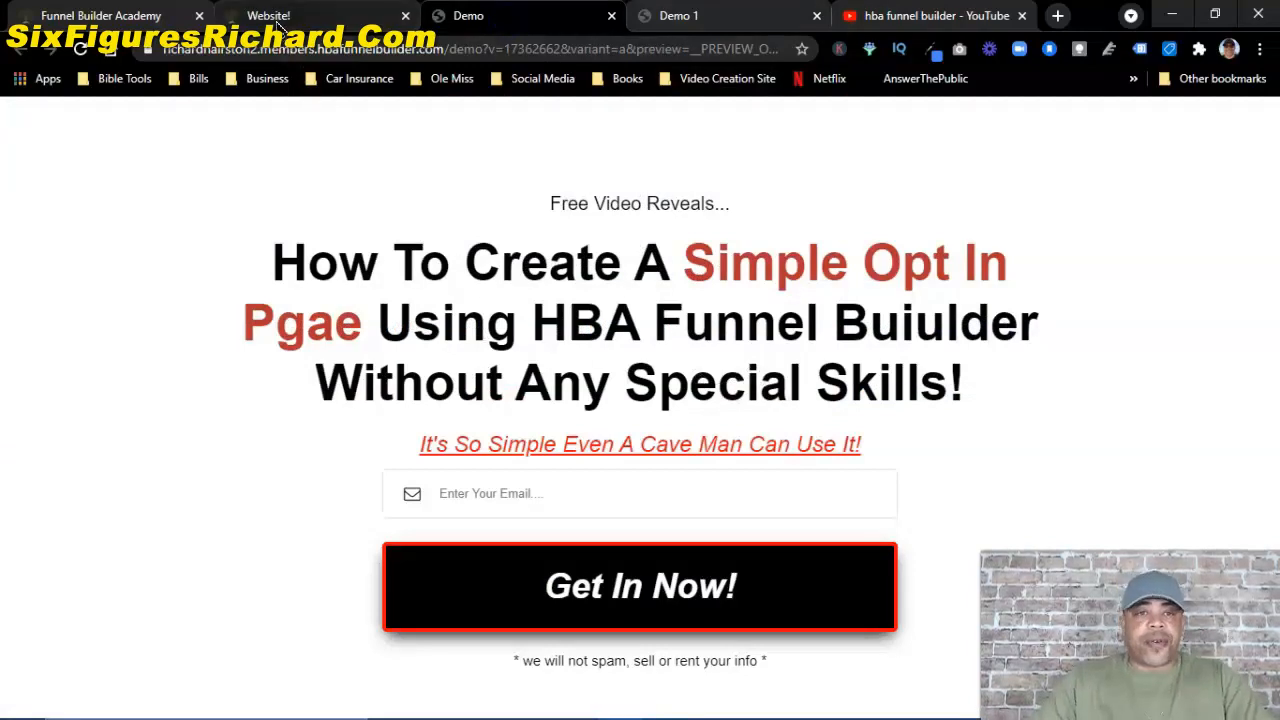
Step: In the funnel builder, browse the page template categories offered for a new funnel step, and close the template library without adding a page
{"action": "left_click", "coordinate": [300, 16]}
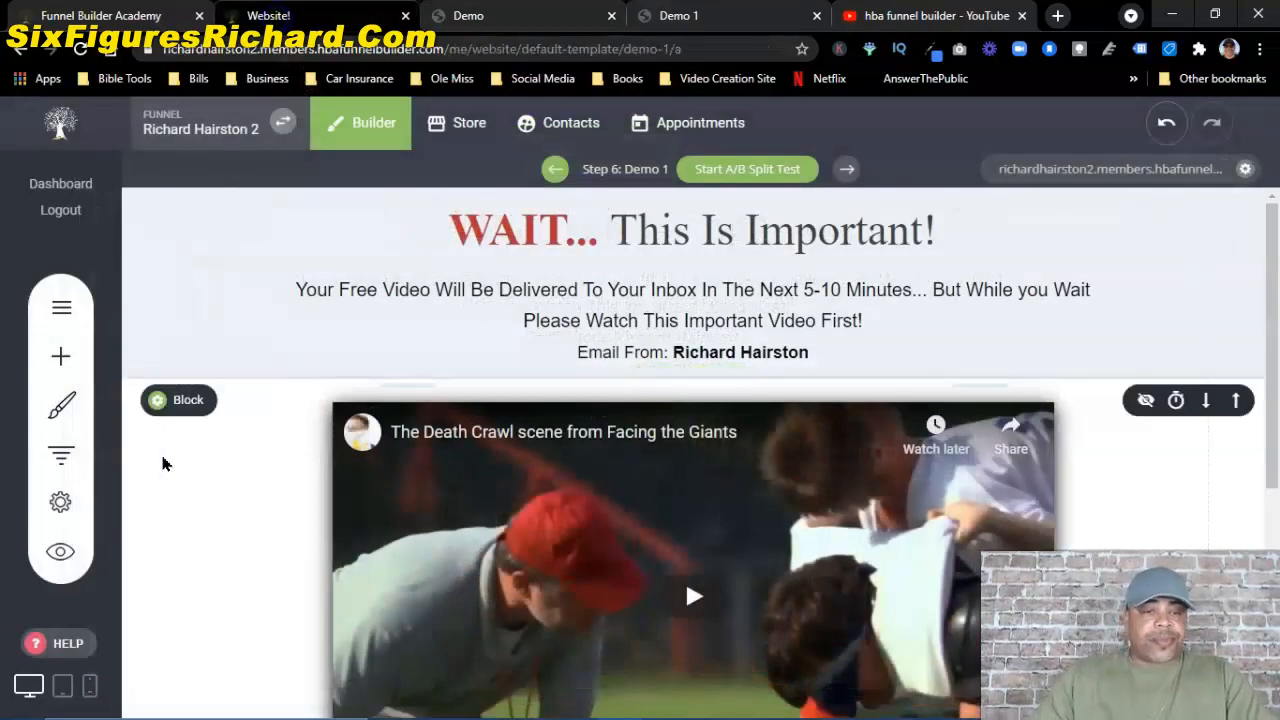
{"action": "left_click", "coordinate": [60, 453]}
{"action": "scroll", "coordinate": [395, 494], "scroll_direction": "down", "scroll_amount": 3}
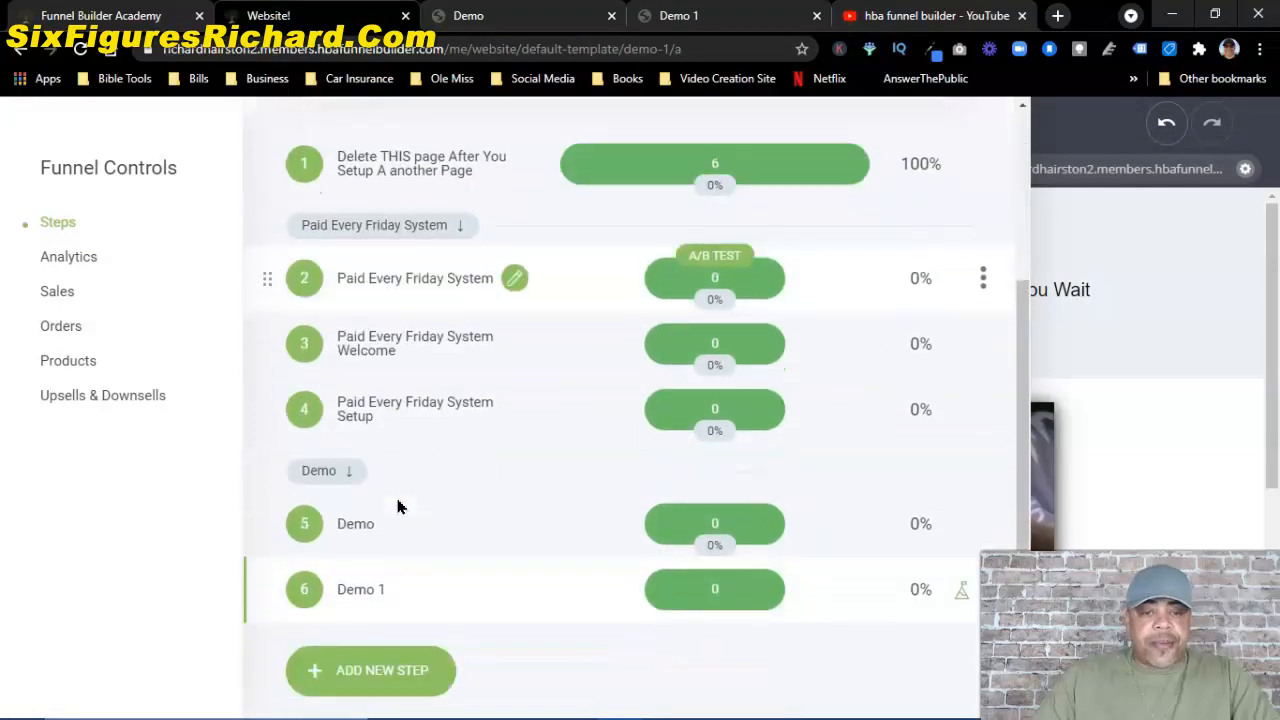
{"action": "left_click", "coordinate": [352, 676]}
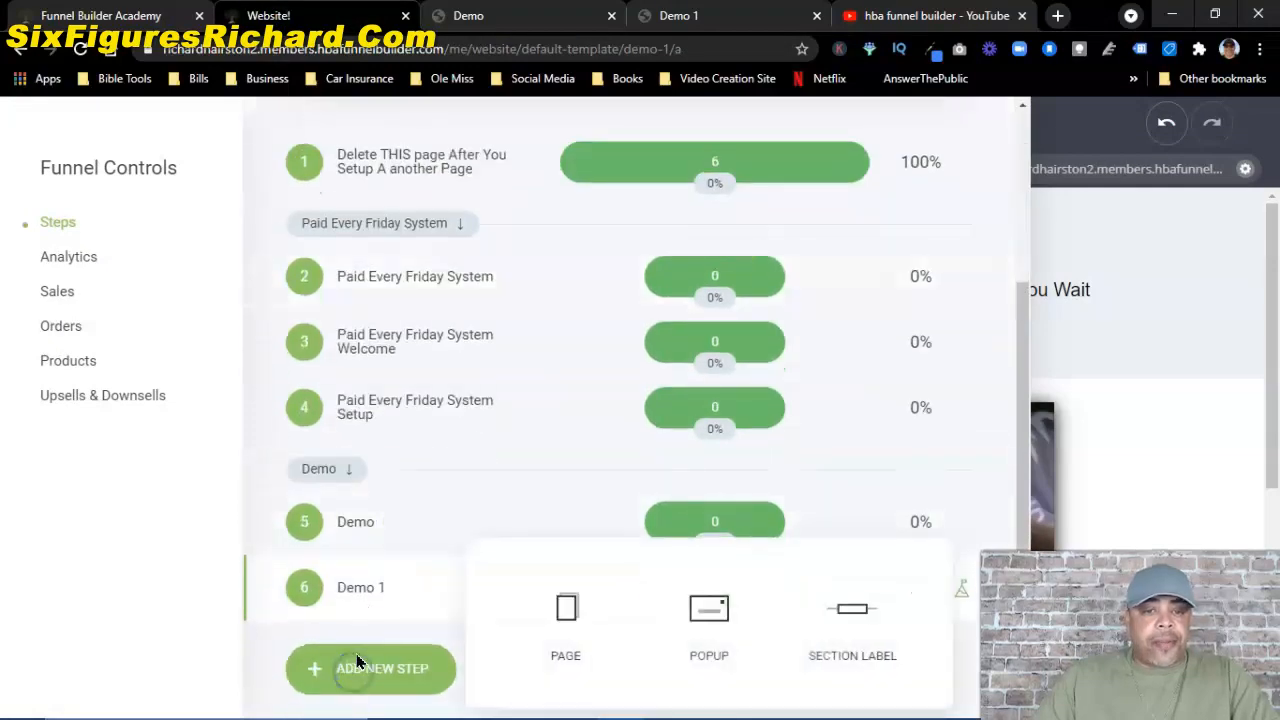
{"action": "left_click", "coordinate": [566, 610]}
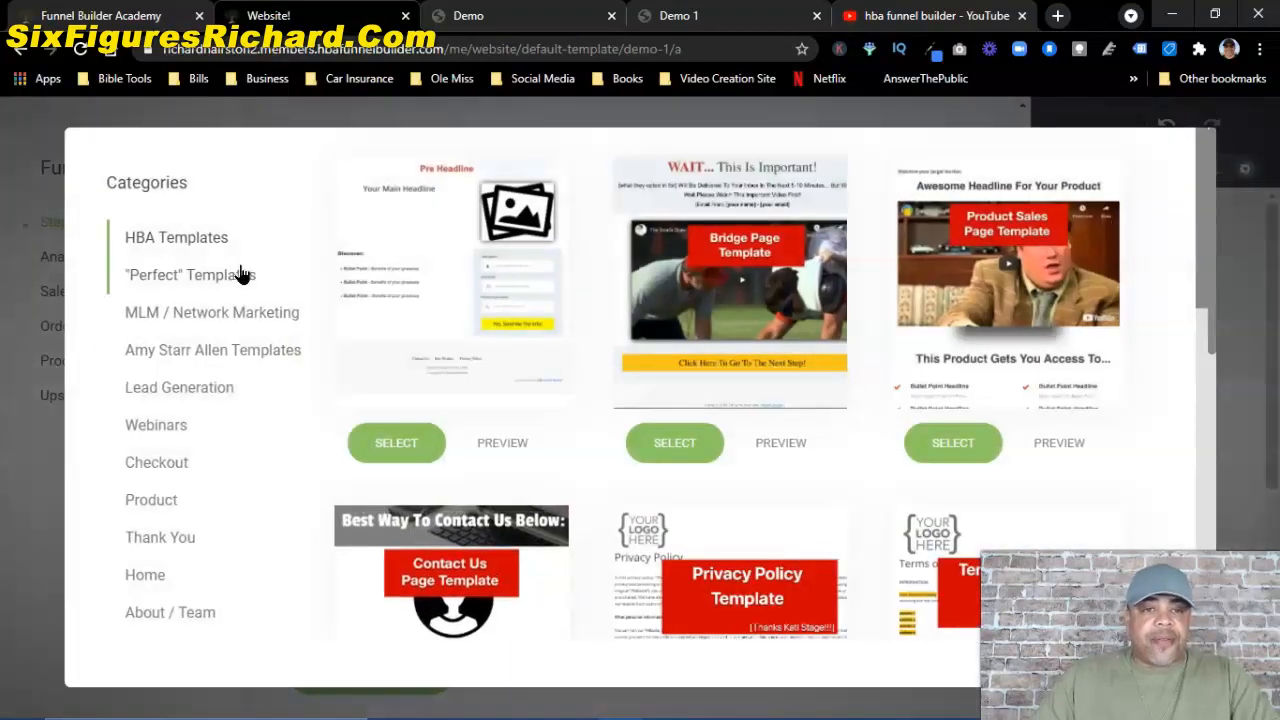
{"action": "scroll", "coordinate": [200, 541], "scroll_direction": "down", "scroll_amount": 4}
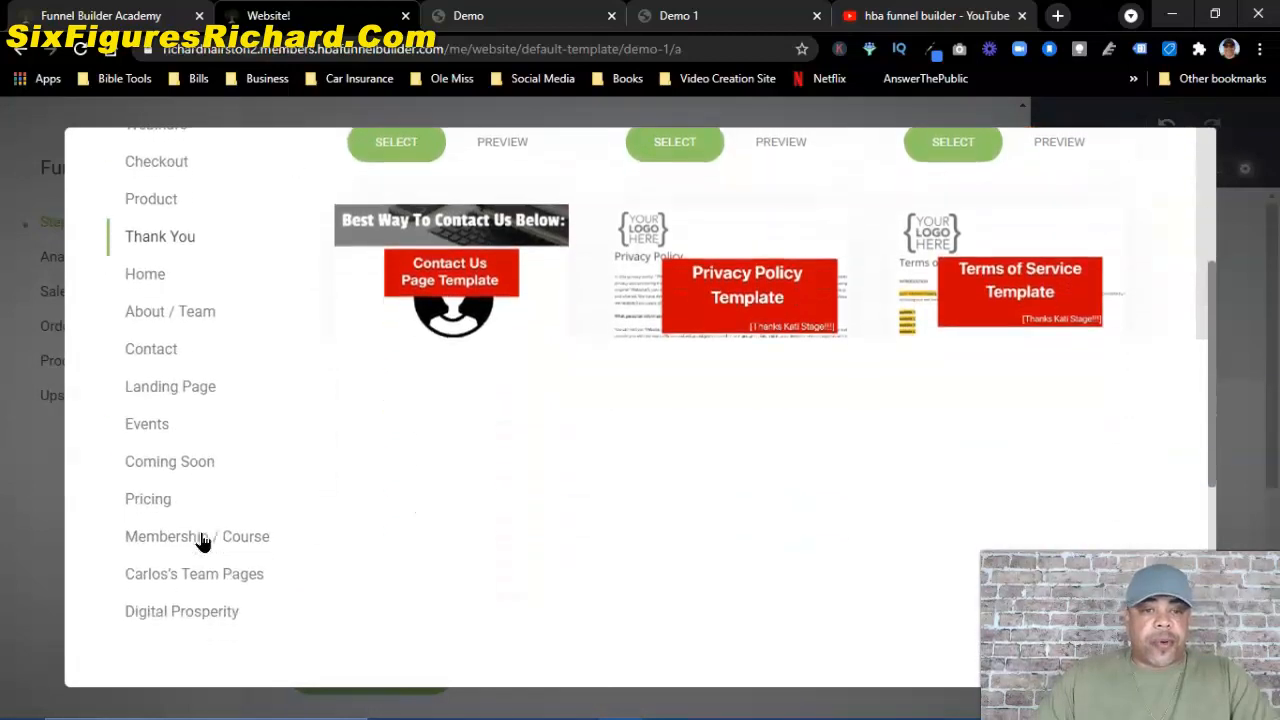
{"action": "scroll", "coordinate": [200, 541], "scroll_direction": "up", "scroll_amount": 4}
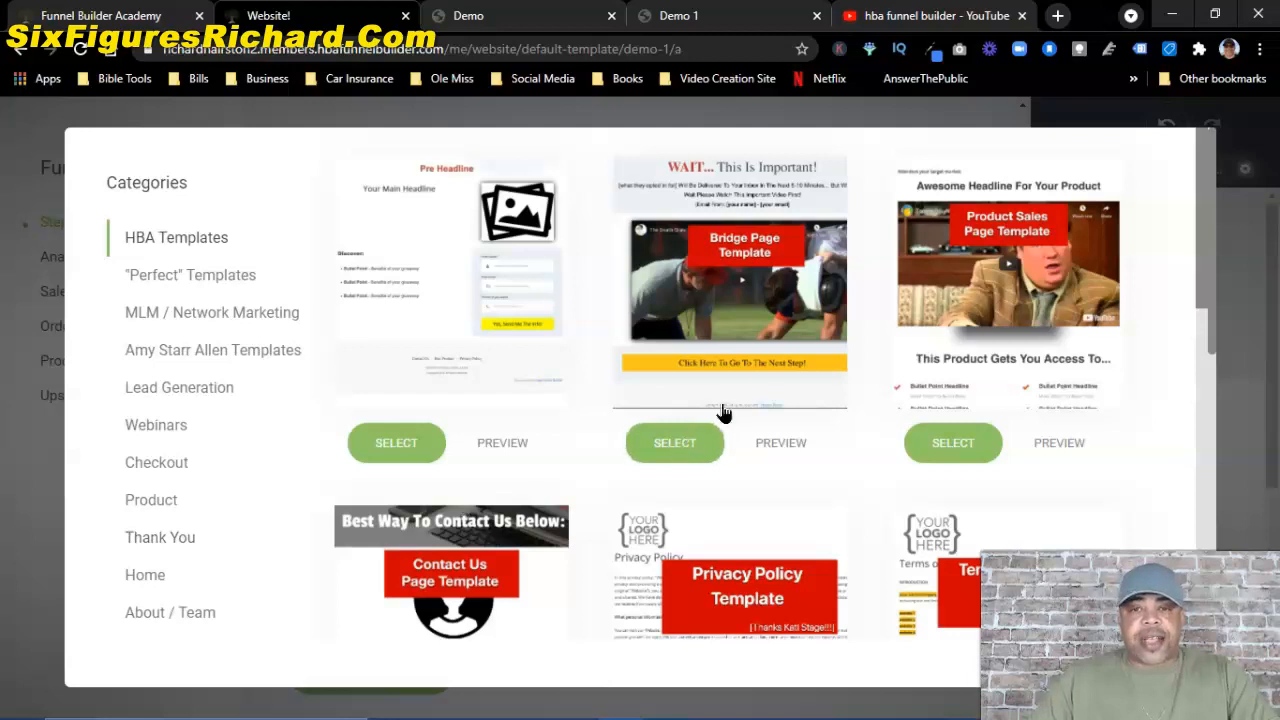
{"action": "left_click", "coordinate": [1240, 253]}
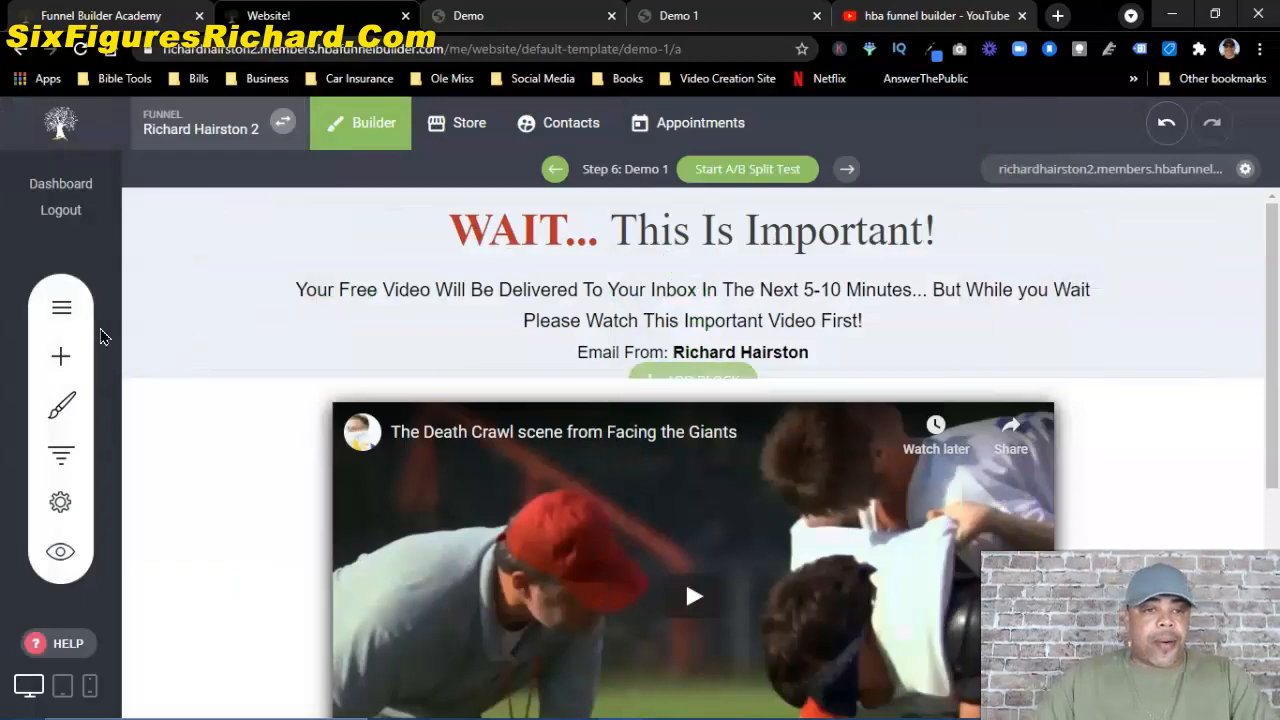
Step: Look over the funnel's list of pages and popups, and close it
{"action": "left_click", "coordinate": [53, 309]}
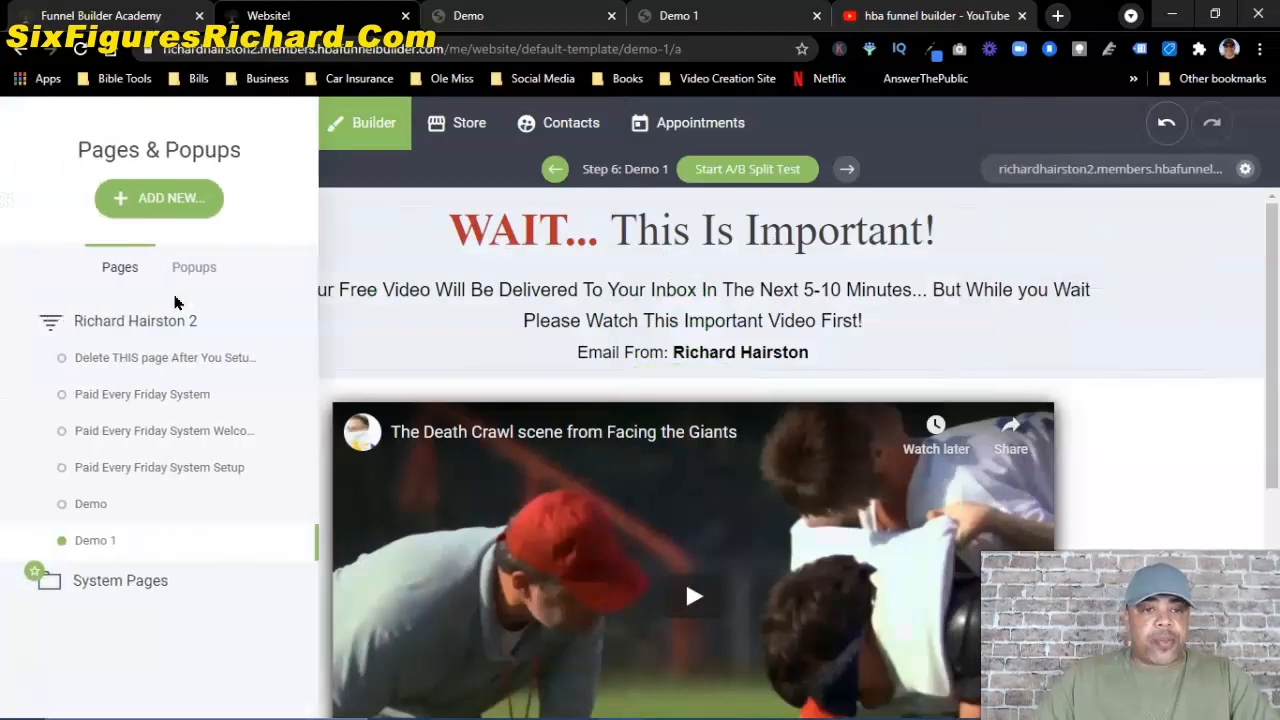
{"action": "left_click", "coordinate": [338, 220]}
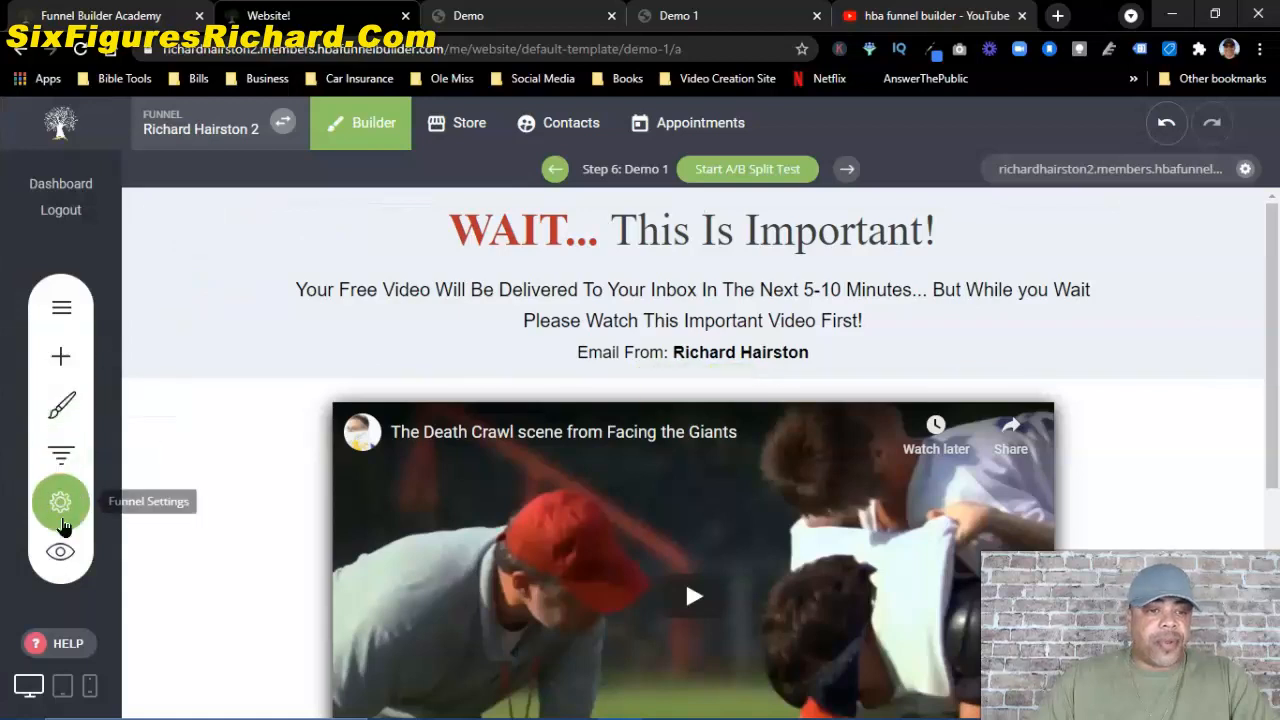